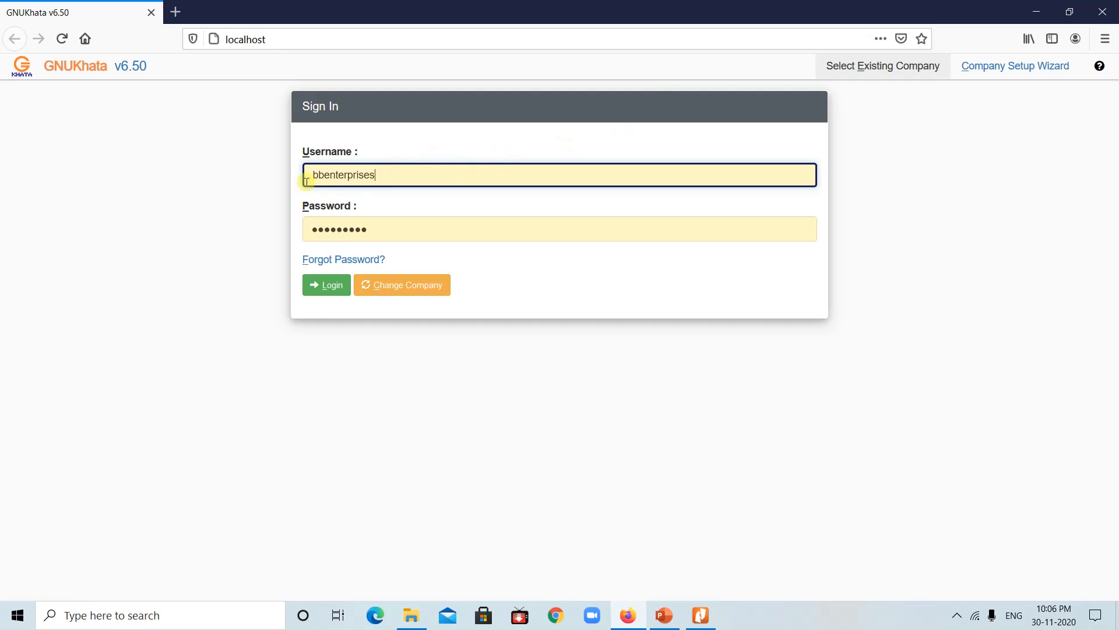
Step: Sign in to the B.B ENTERPRISES company to reach its 2019–2020 dashboard
{"action": "left_click", "coordinate": [327, 285]}
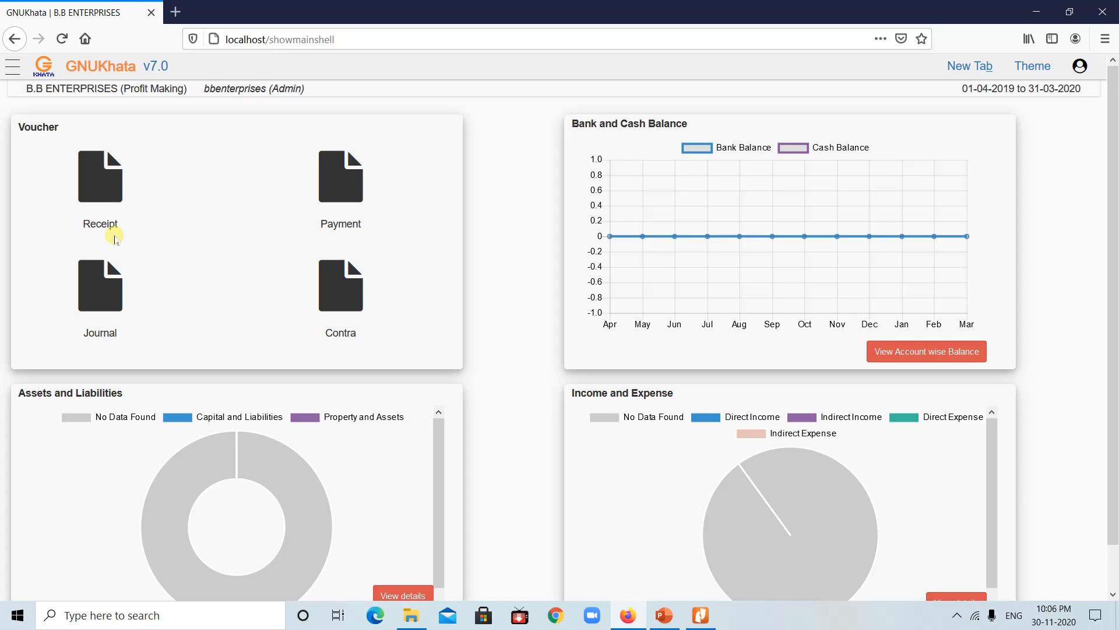
Step: Open the Create Account form from Master > Account in the sidebar menu
{"action": "left_click", "coordinate": [11, 68]}
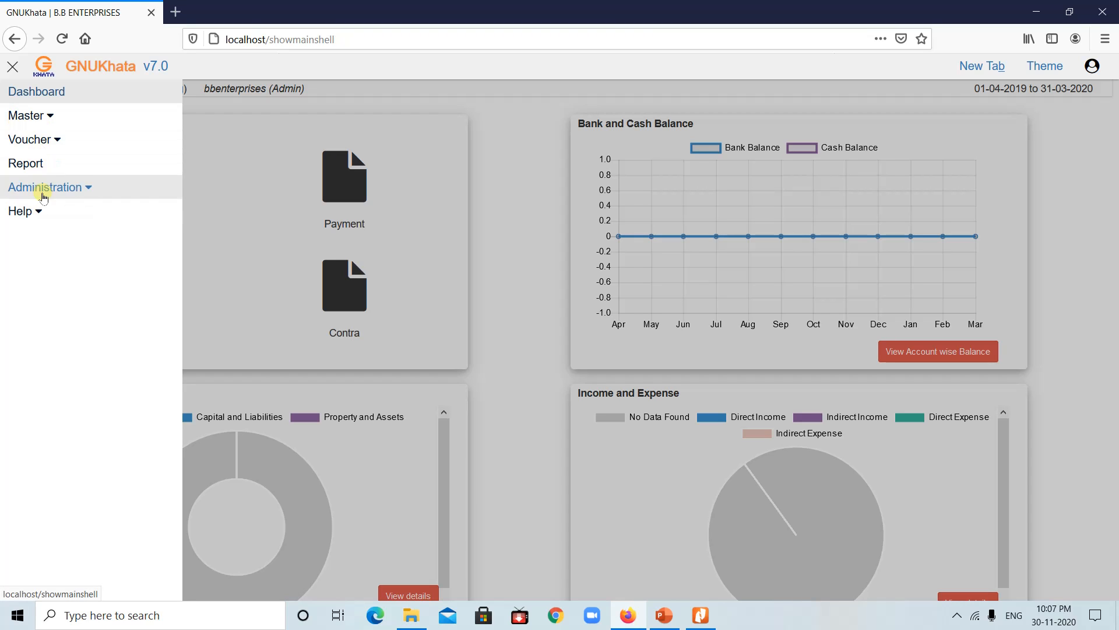
{"action": "left_click", "coordinate": [49, 117]}
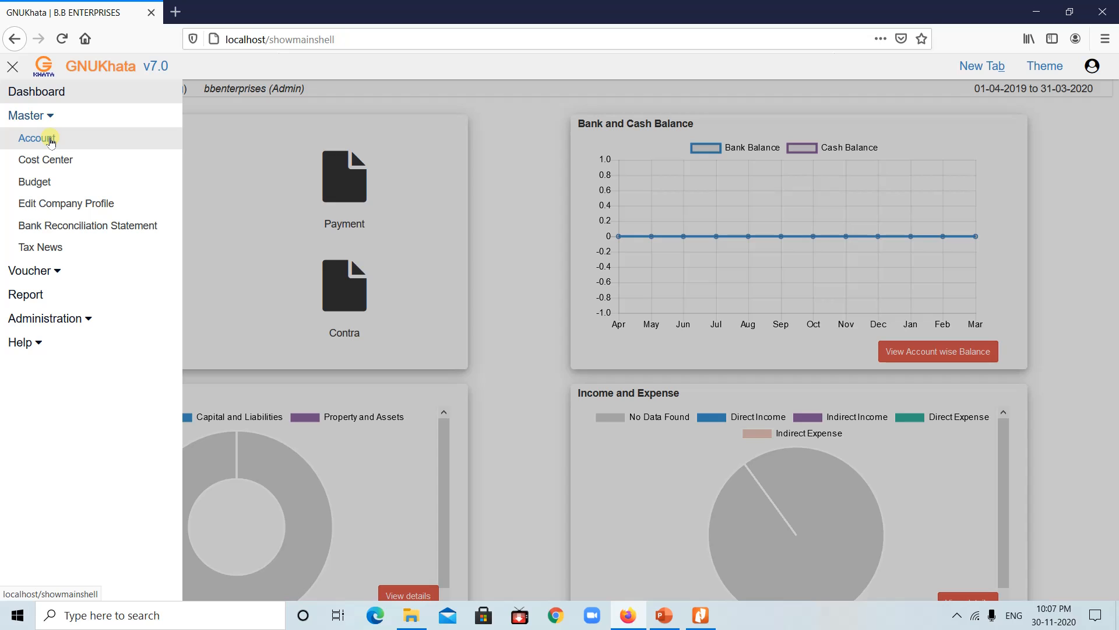
{"action": "left_click", "coordinate": [51, 141]}
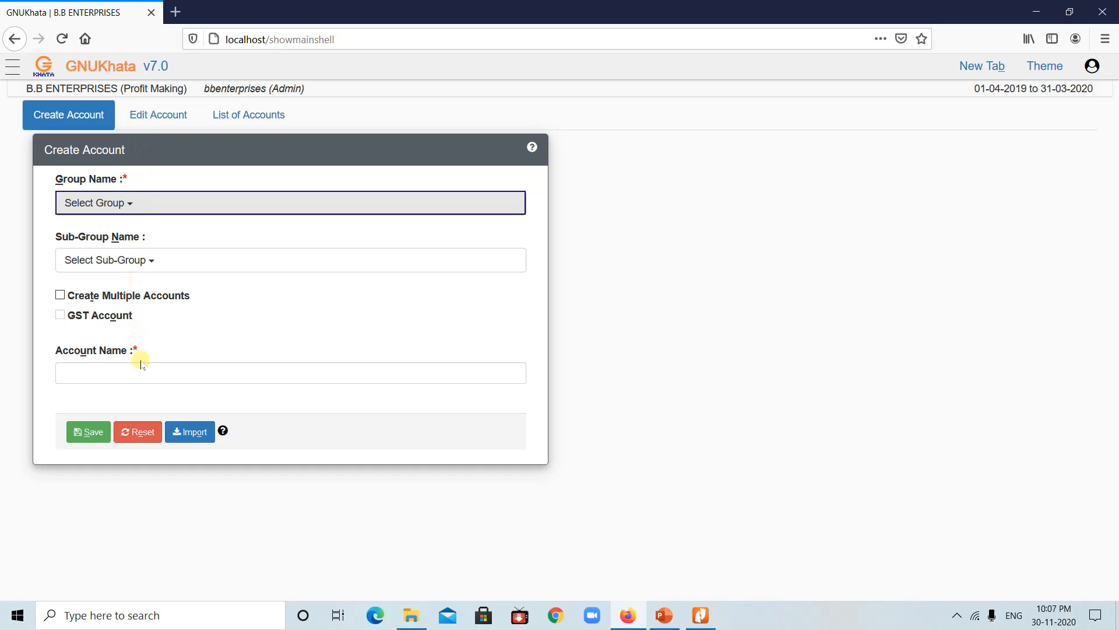
Step: Browse the Group Name list without choosing a group, then bring up the SOP 2 ledger slide
{"action": "left_click", "coordinate": [59, 296]}
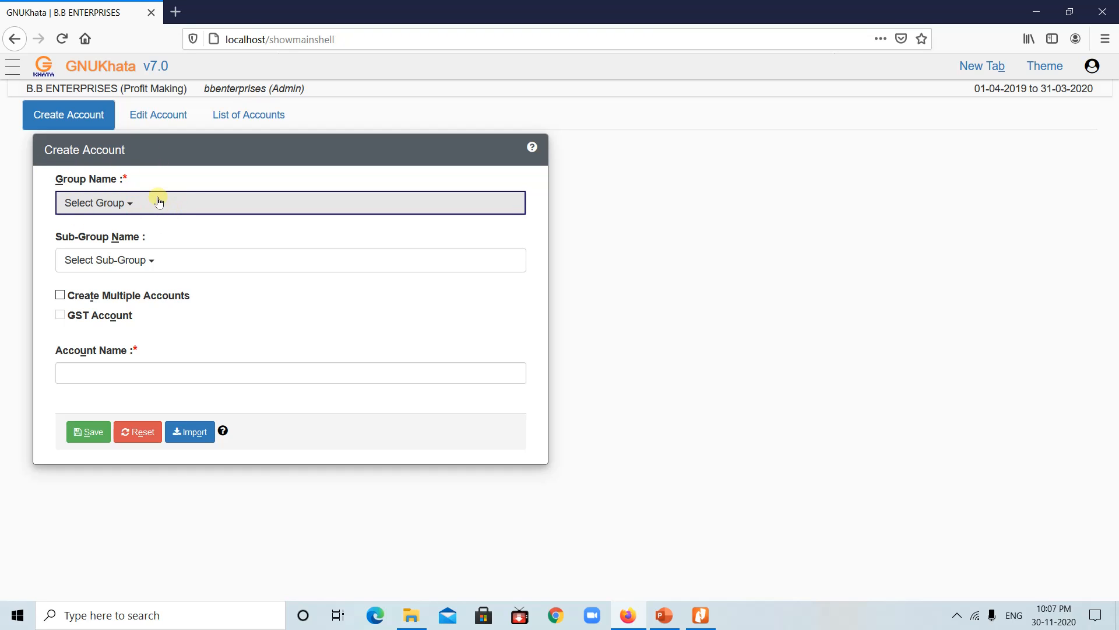
{"action": "left_click", "coordinate": [189, 199]}
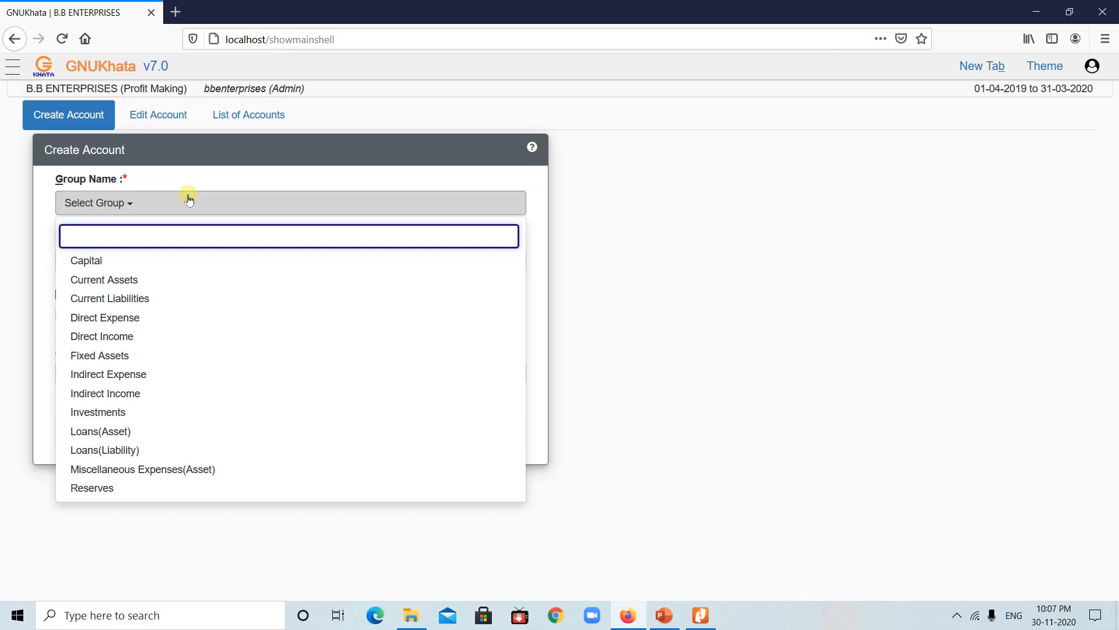
{"action": "left_click", "coordinate": [189, 198]}
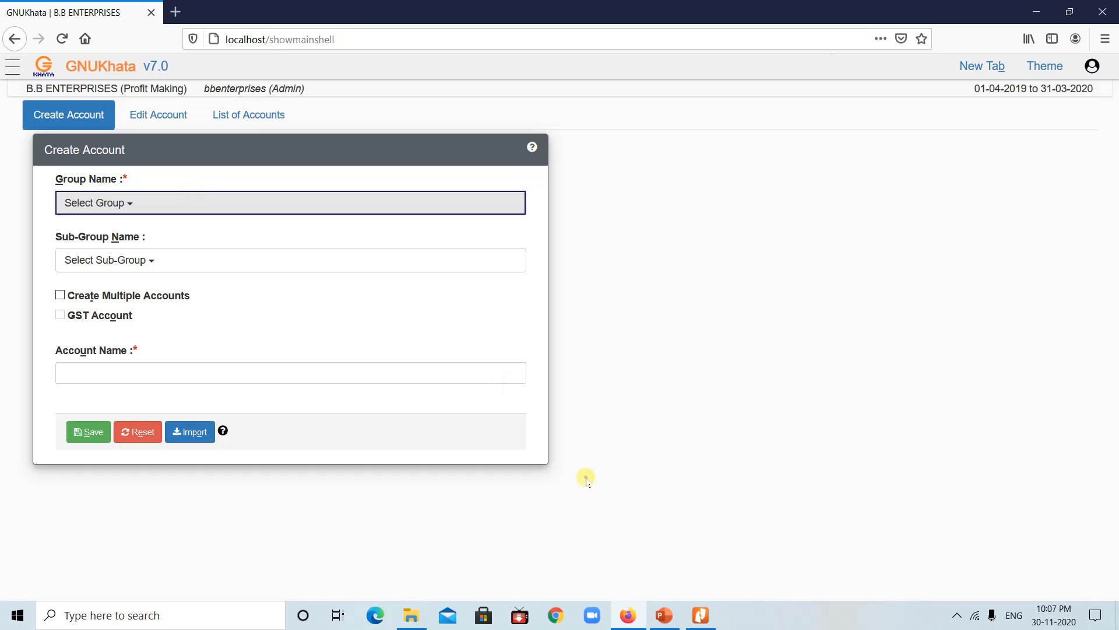
{"action": "left_click", "coordinate": [665, 619]}
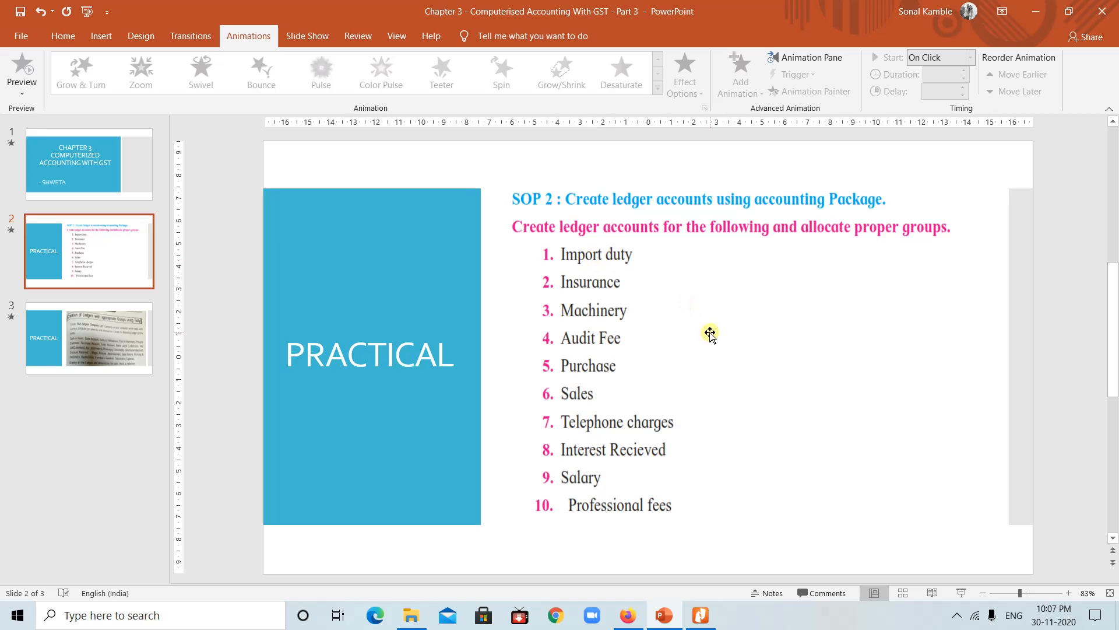
Step: Enter 'Import Duty' as the account name, then return to the ledger-list slide
{"action": "left_click", "coordinate": [629, 619]}
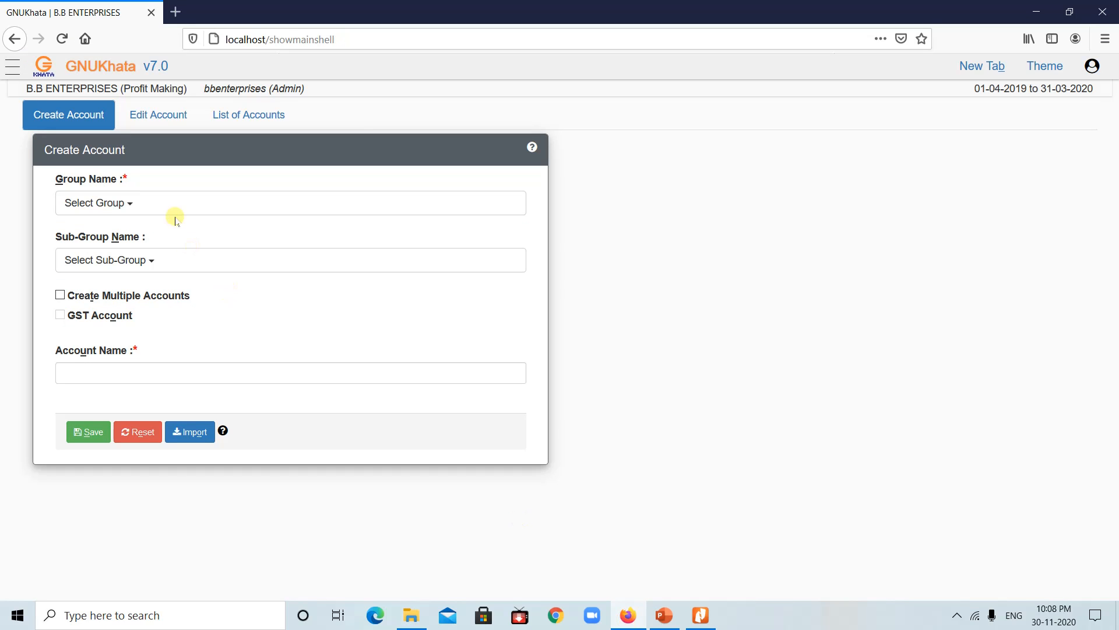
{"action": "left_click", "coordinate": [123, 380]}
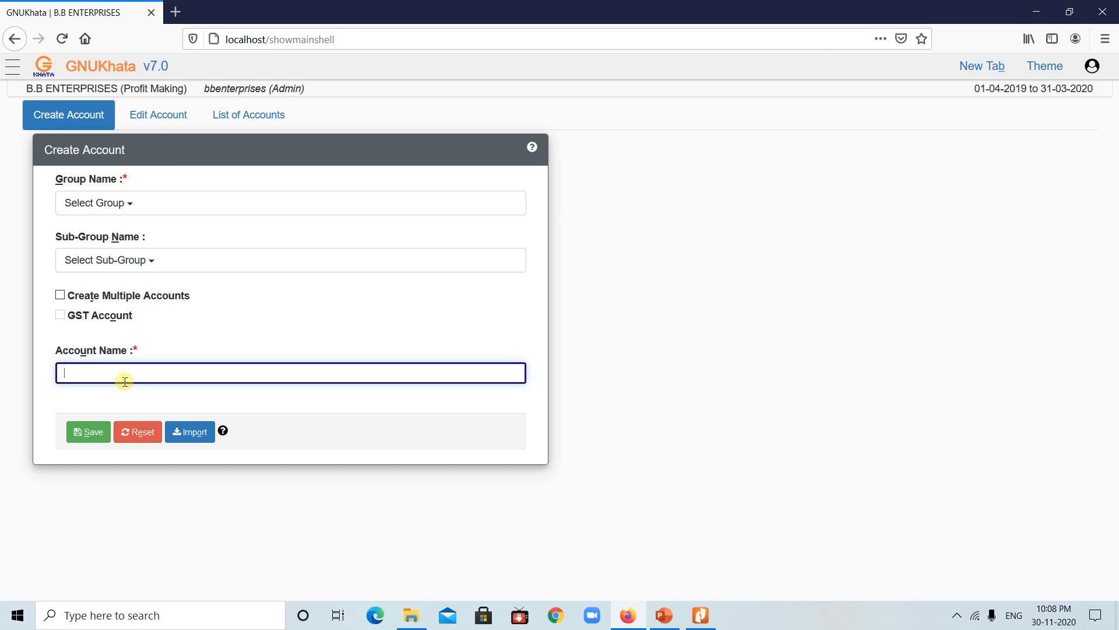
{"action": "type", "text": "Import Duty"}
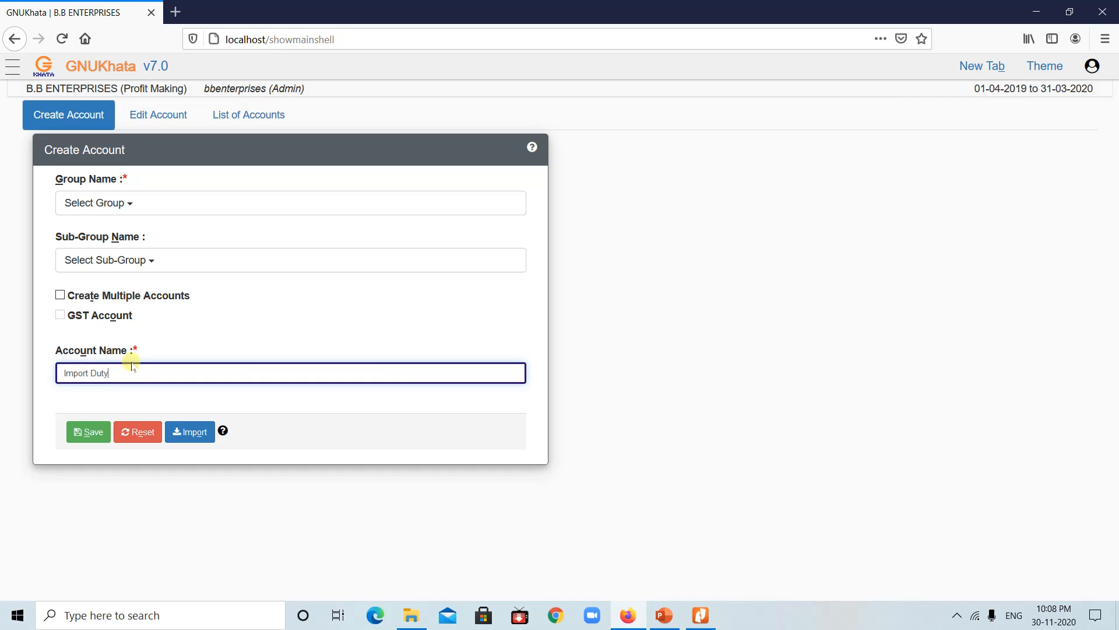
{"action": "left_click", "coordinate": [665, 615]}
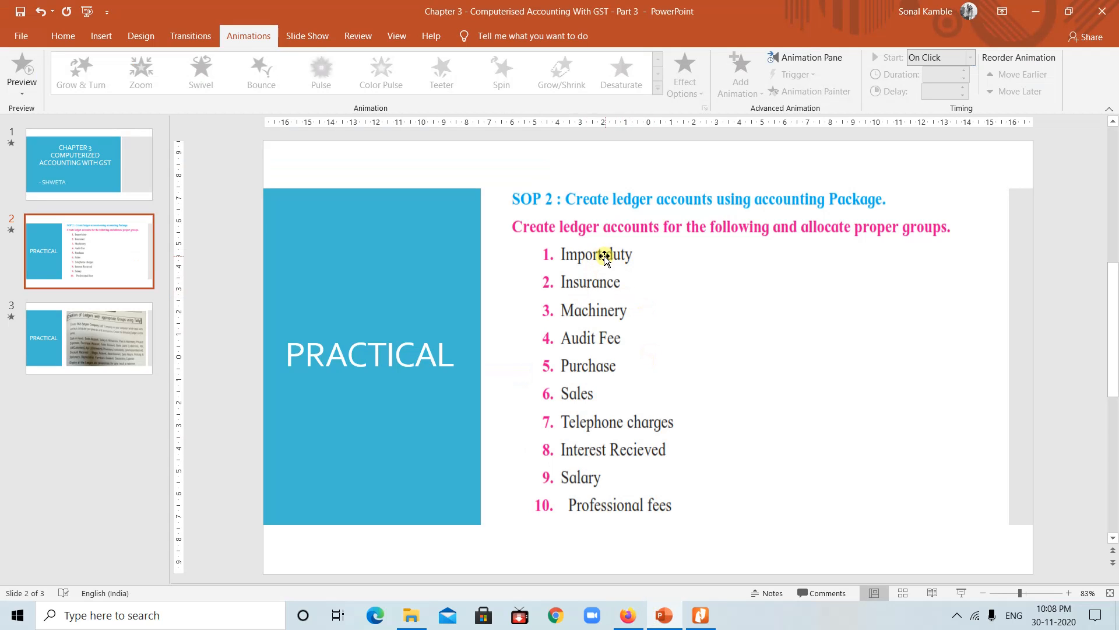
Step: Switch back to the GNUKhata Create Account form holding 'Import Duty'
{"action": "left_click", "coordinate": [629, 617]}
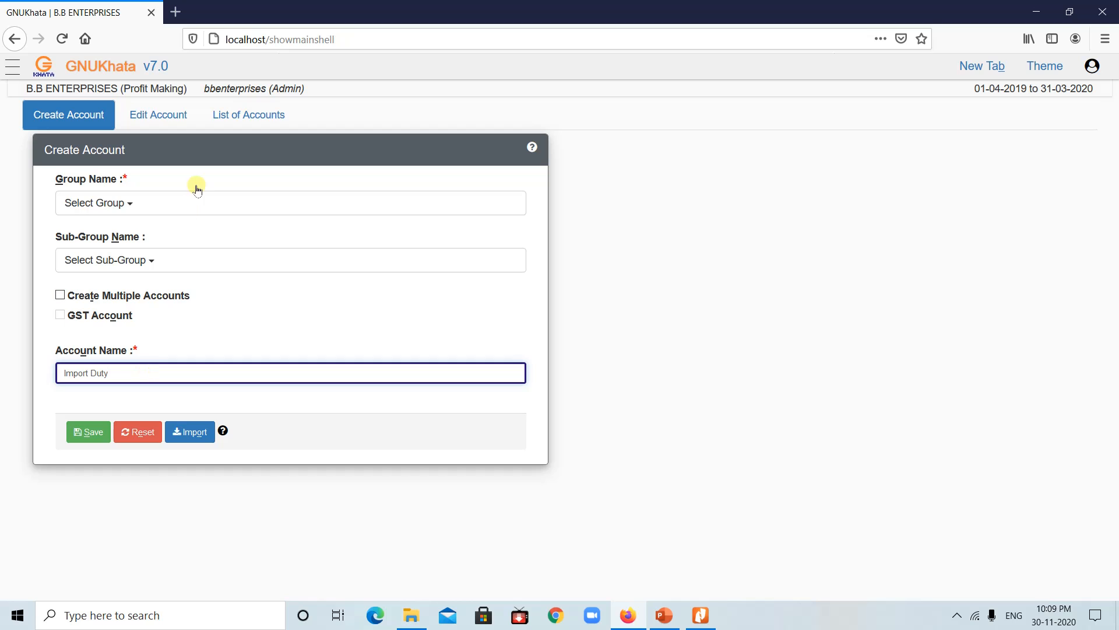
Step: File Import Duty under the Direct Expense group and save the account
{"action": "left_click", "coordinate": [121, 200]}
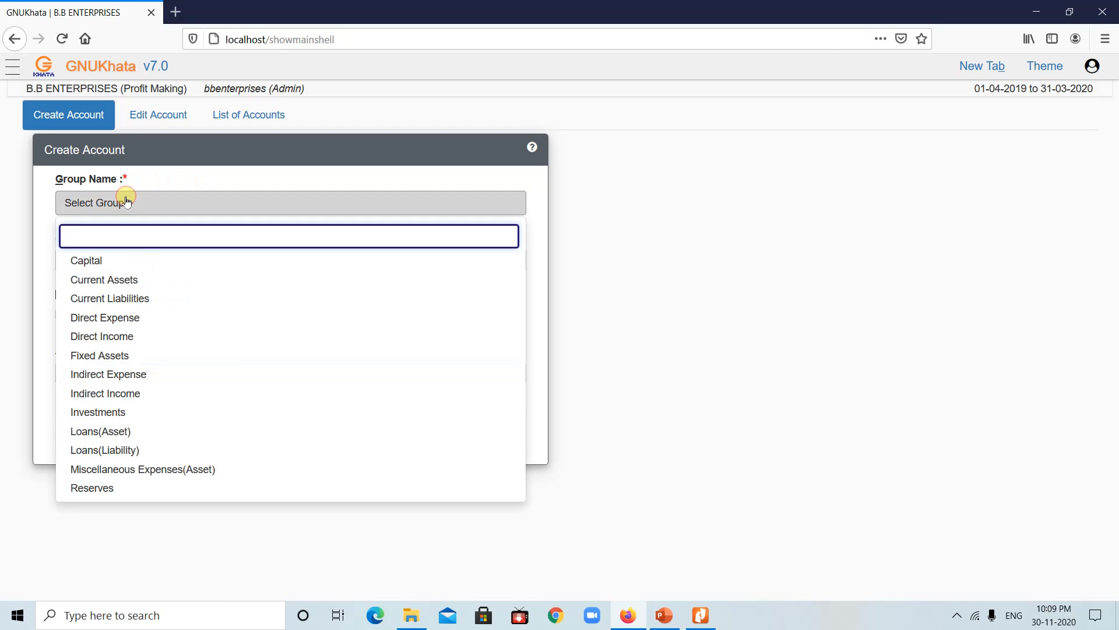
{"action": "left_click", "coordinate": [113, 318]}
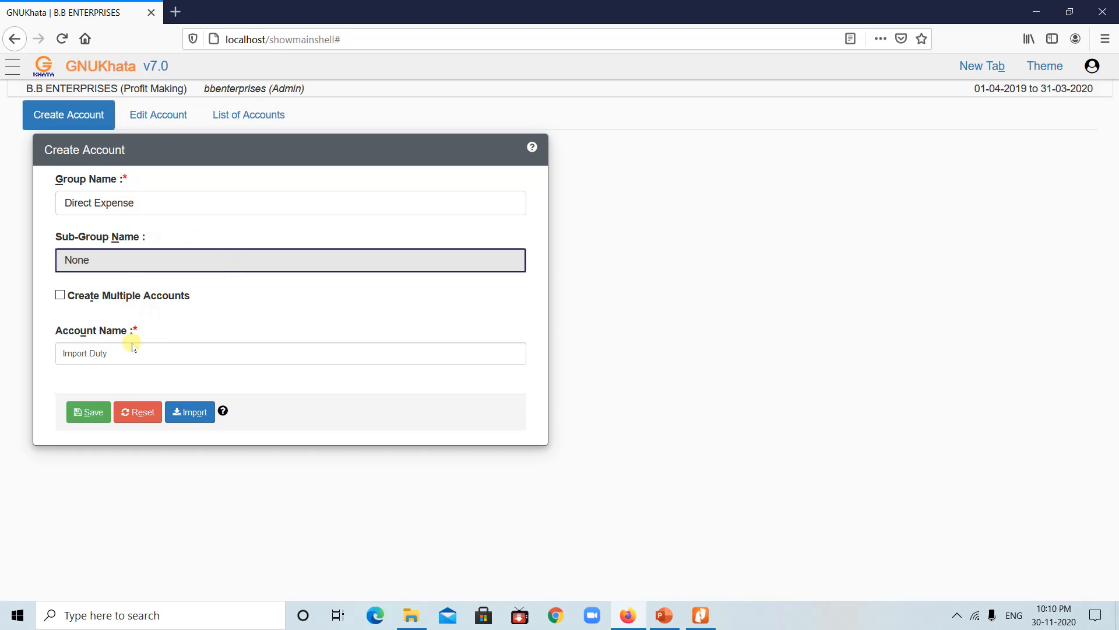
{"action": "left_click", "coordinate": [90, 414]}
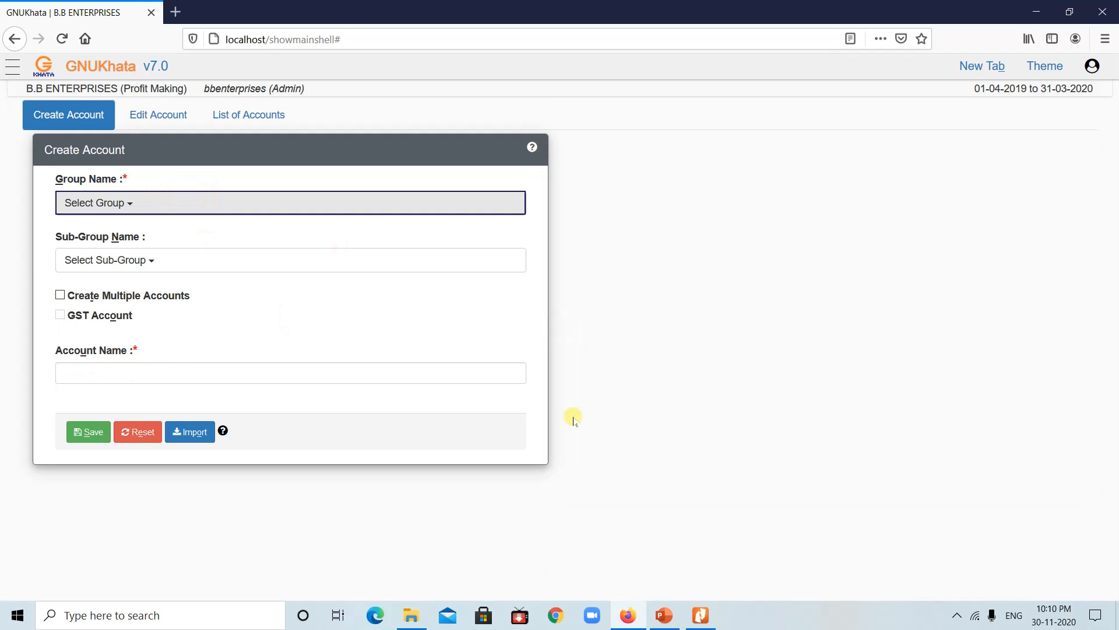
{"action": "left_click", "coordinate": [665, 617]}
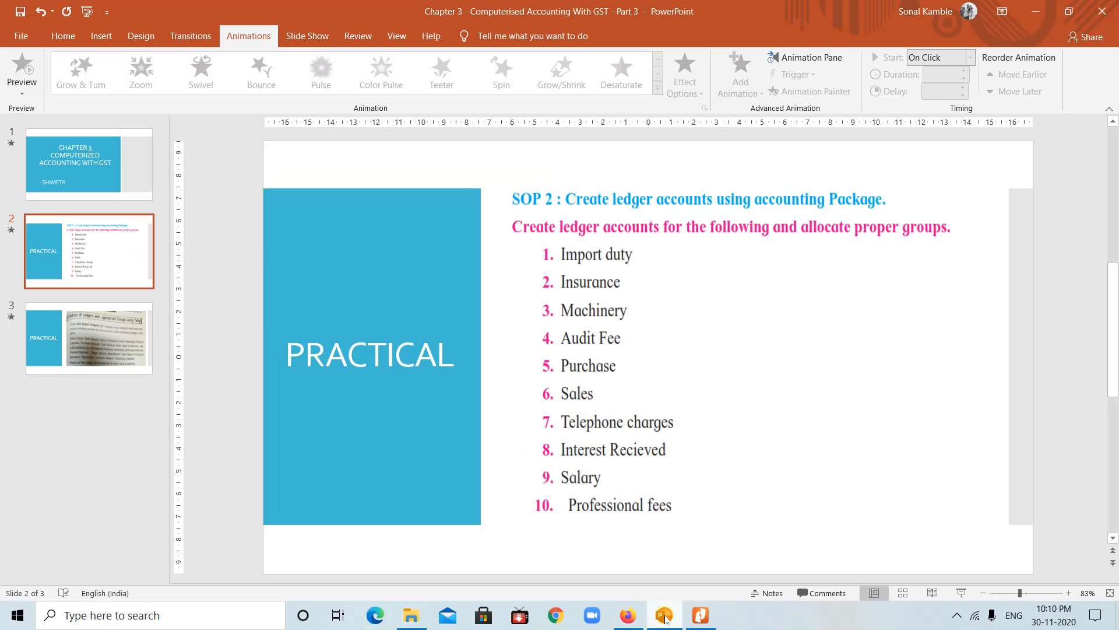
{"action": "left_click", "coordinate": [628, 616]}
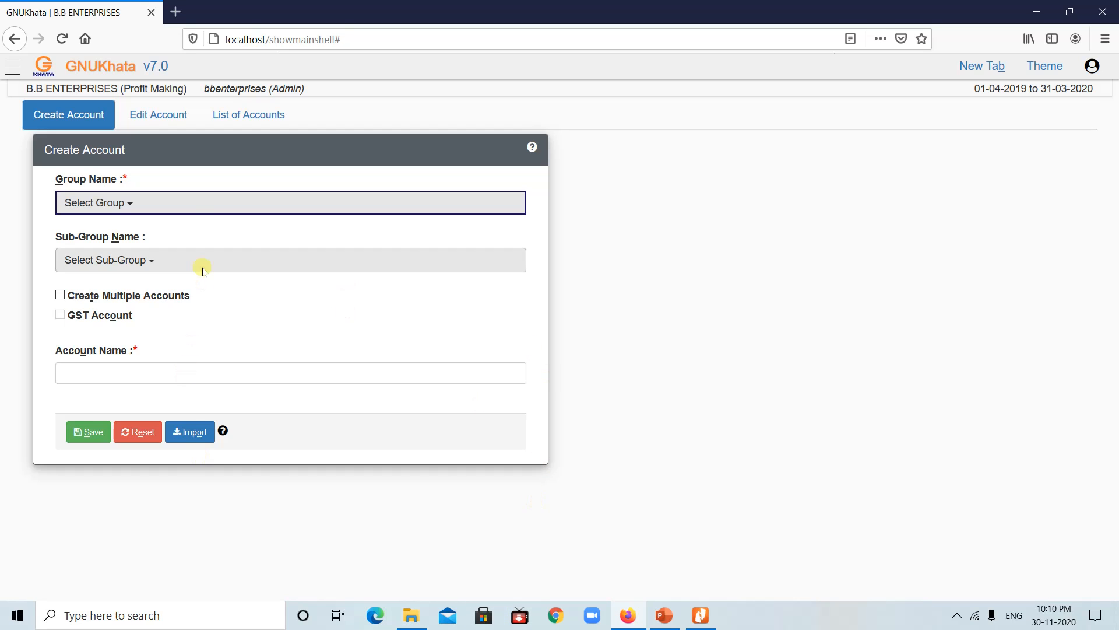
Step: Save an Insurance account under Indirect Expense, then check the slide for the next account
{"action": "left_click", "coordinate": [195, 203]}
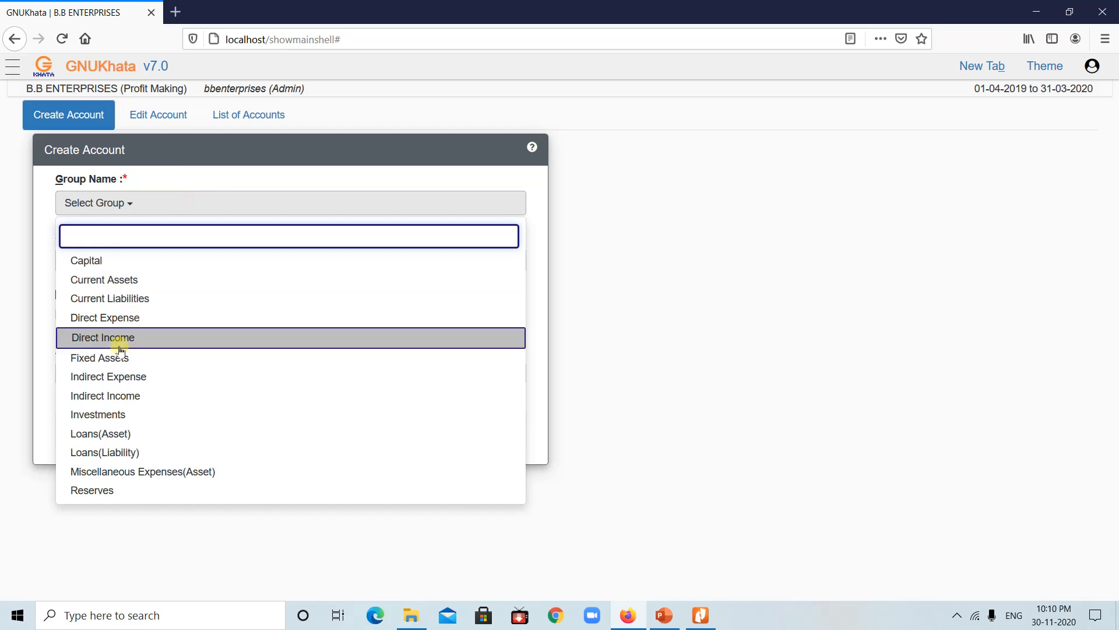
{"action": "left_click", "coordinate": [116, 378]}
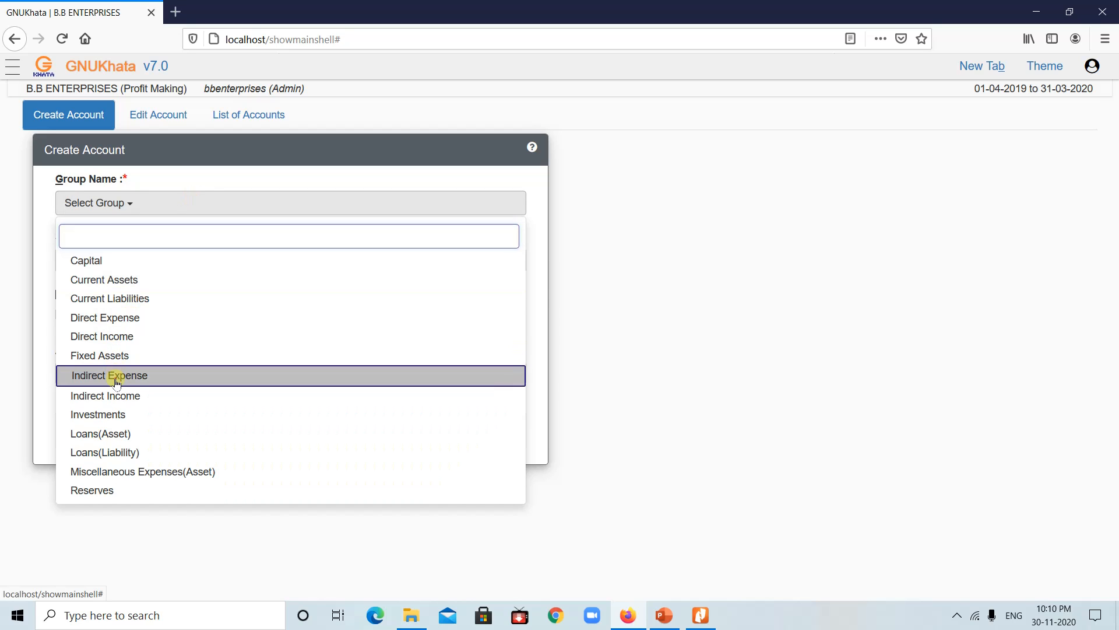
{"action": "left_click", "coordinate": [127, 371]}
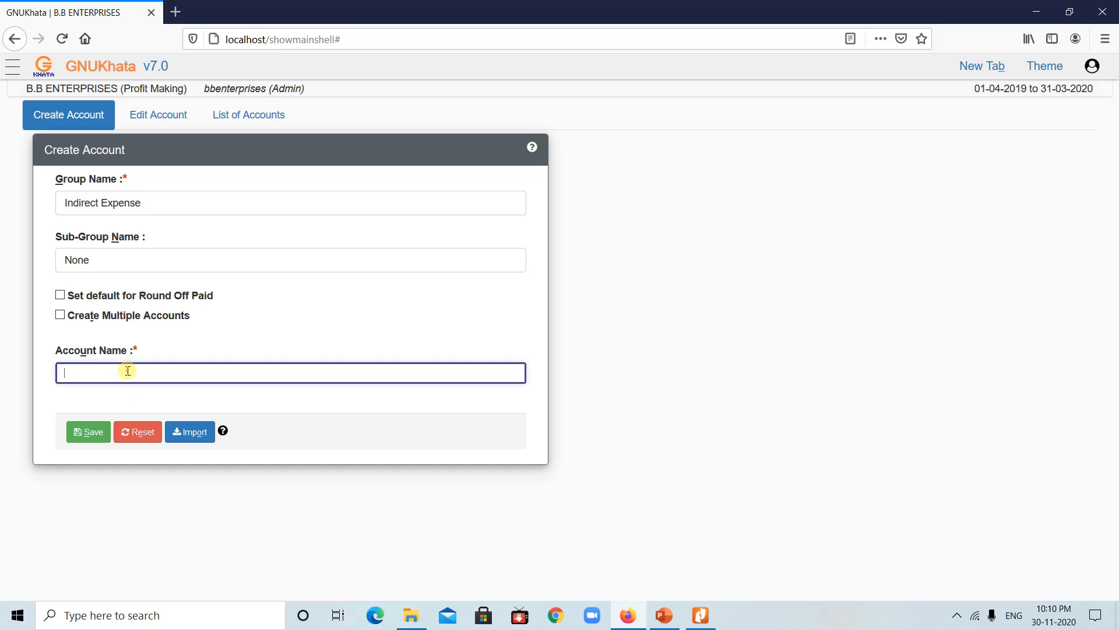
{"action": "type", "text": "Ins"}
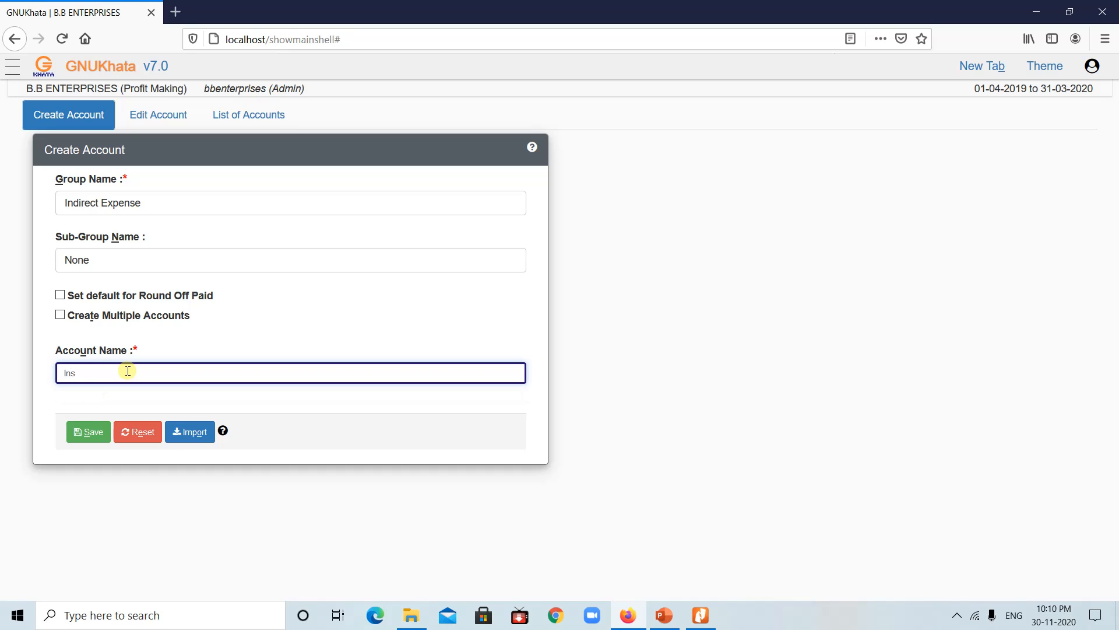
{"action": "type", "text": "urance"}
{"action": "left_click", "coordinate": [89, 433]}
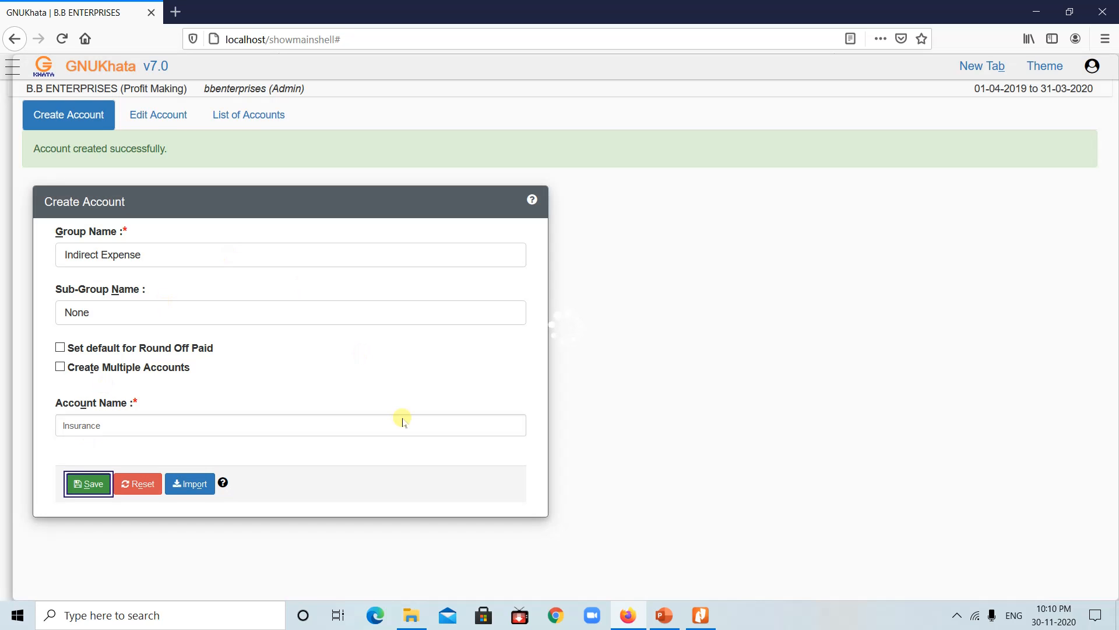
{"action": "left_click", "coordinate": [665, 618]}
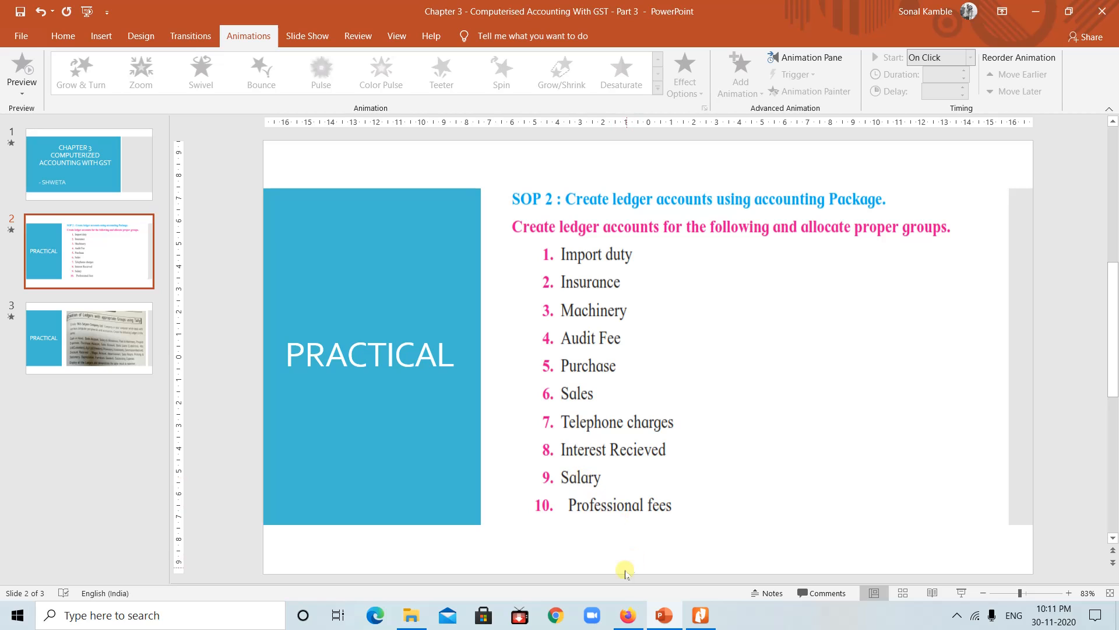
Step: Save a Machinery account under the Fixed Assets group
{"action": "left_click", "coordinate": [628, 615]}
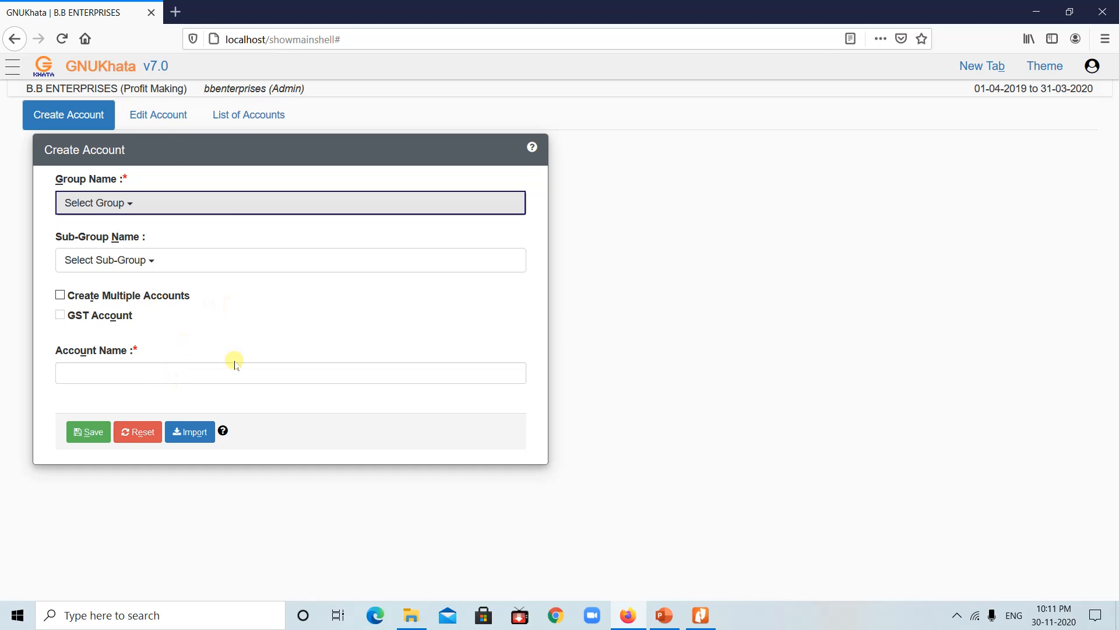
{"action": "left_click", "coordinate": [216, 200]}
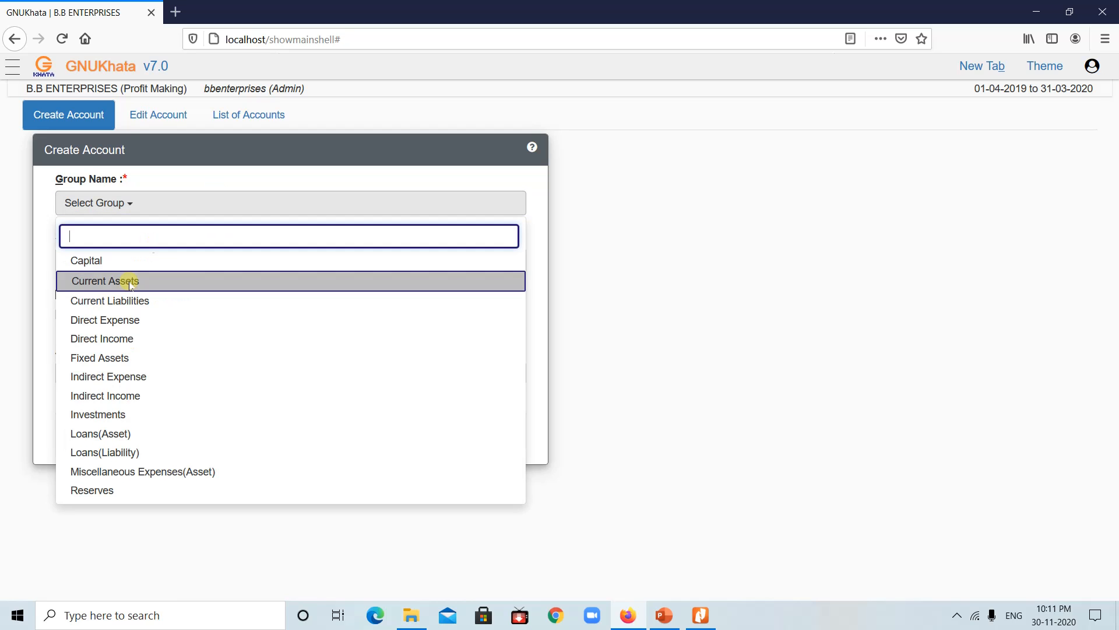
{"action": "left_click", "coordinate": [108, 357]}
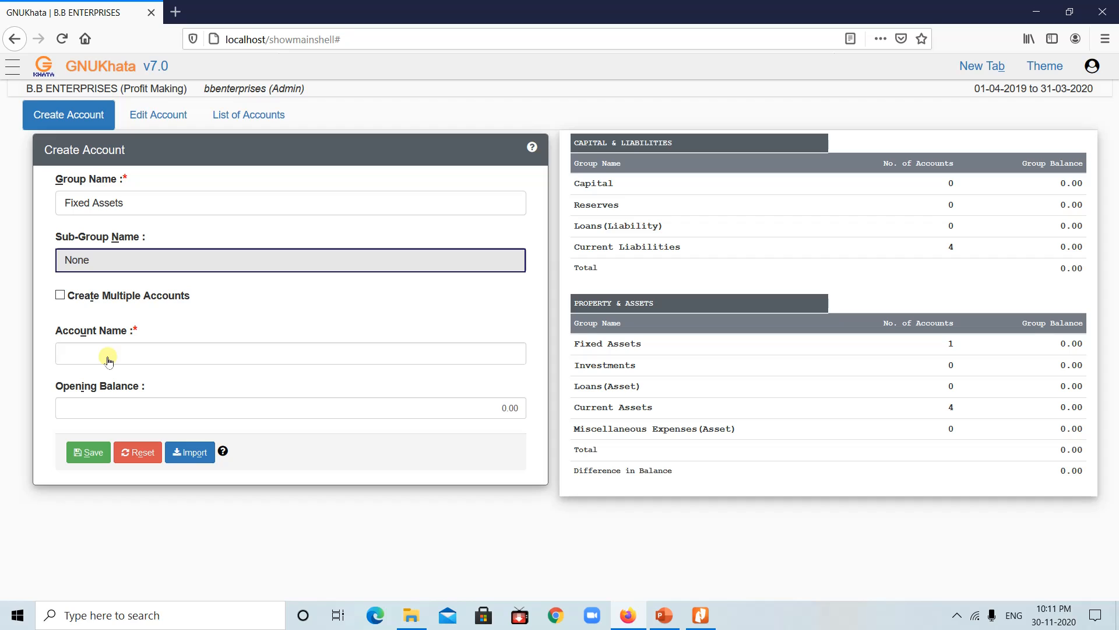
{"action": "left_click", "coordinate": [108, 359]}
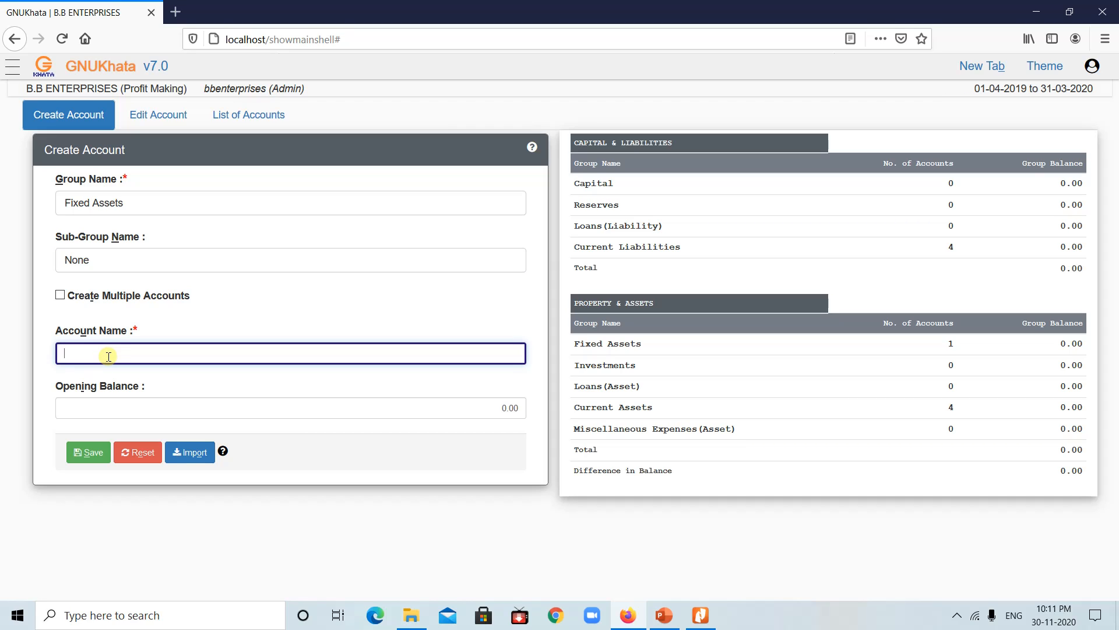
{"action": "type", "text": "Machinery"}
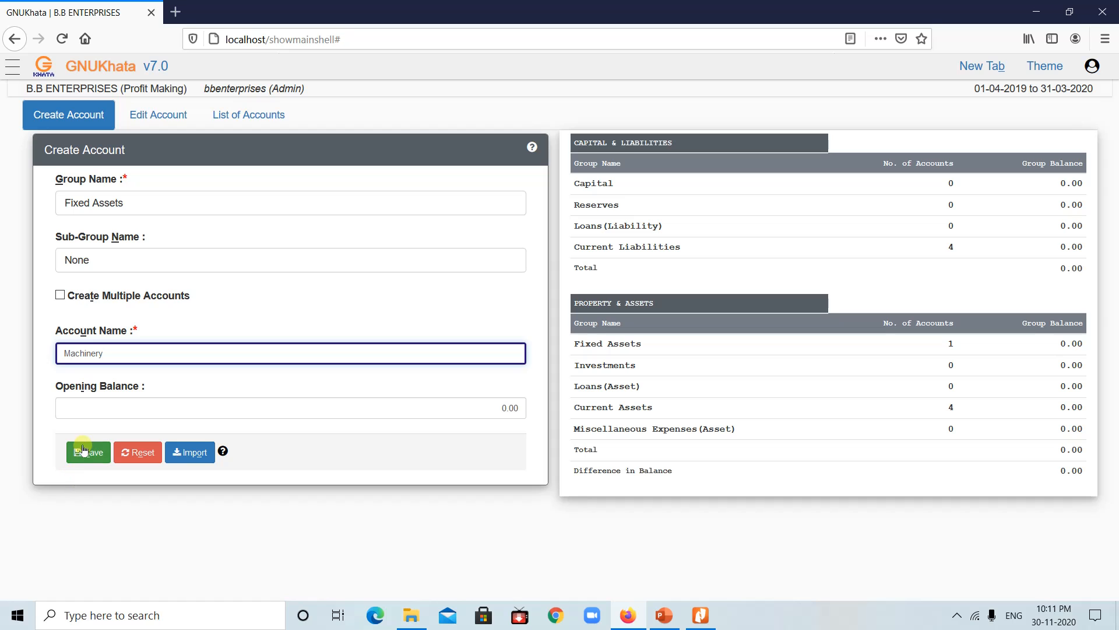
{"action": "left_click", "coordinate": [84, 449]}
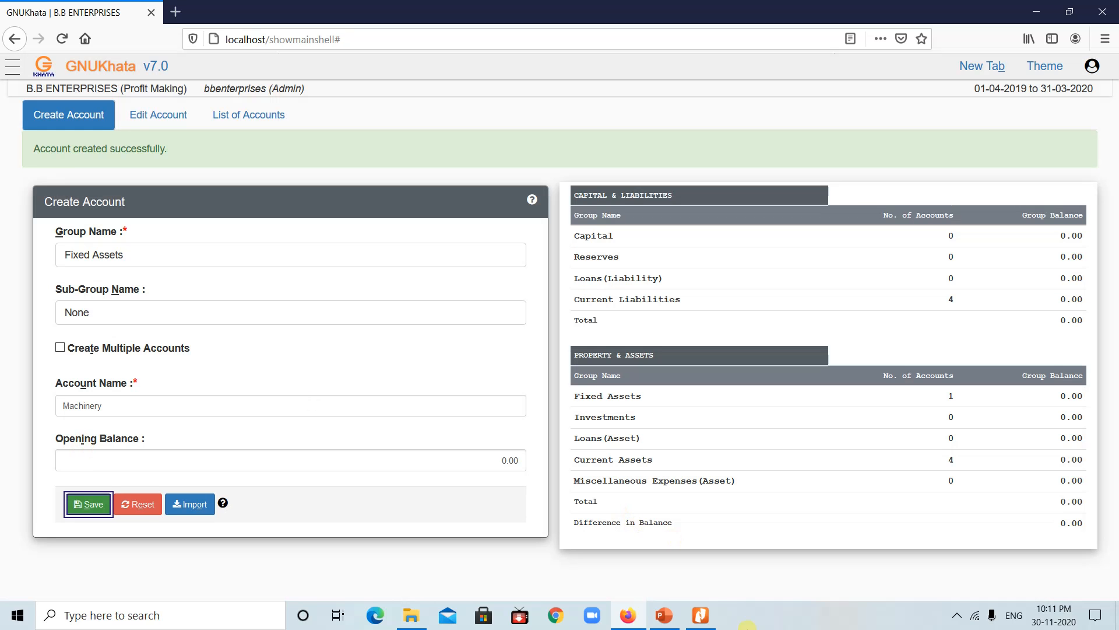
{"action": "left_click", "coordinate": [664, 616]}
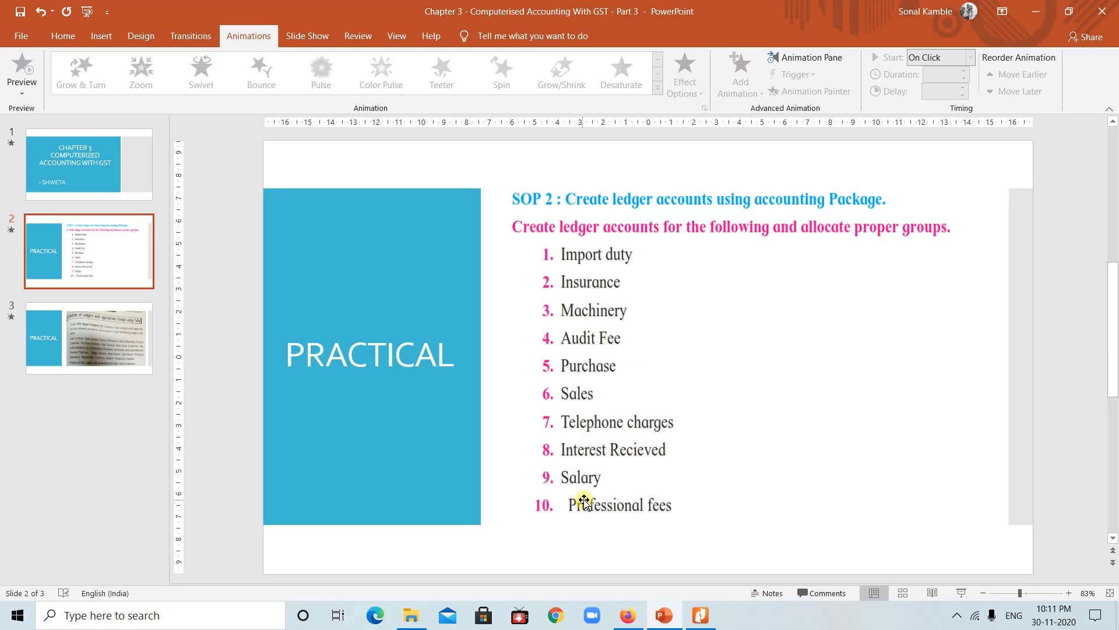
{"action": "left_click", "coordinate": [629, 617]}
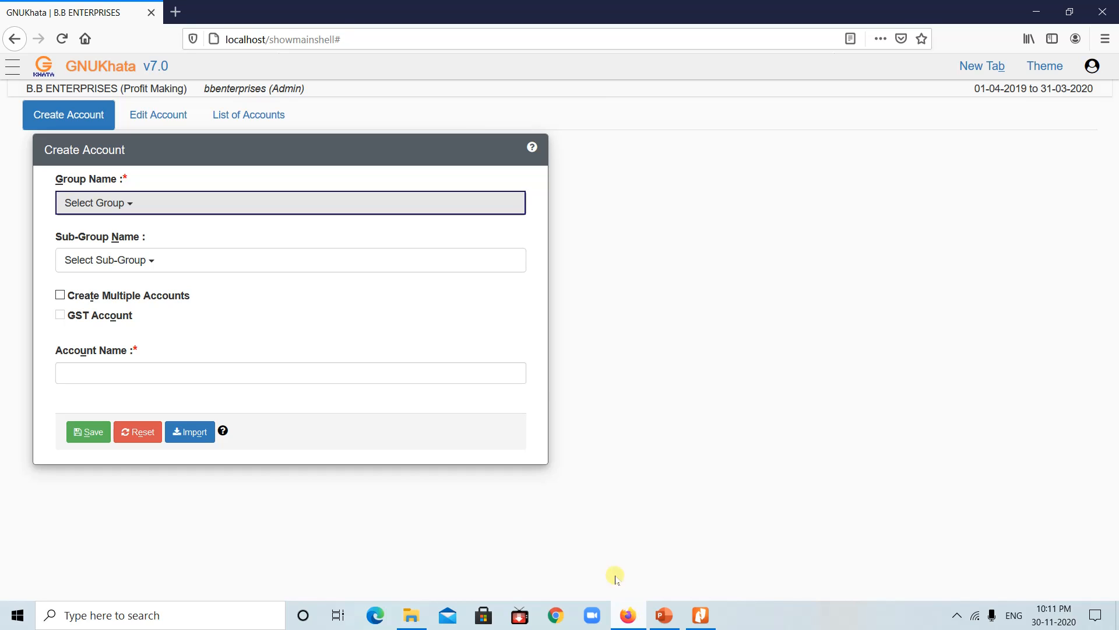
Step: Save an Audit Fee account under the Indirect Expense group
{"action": "left_click", "coordinate": [240, 199]}
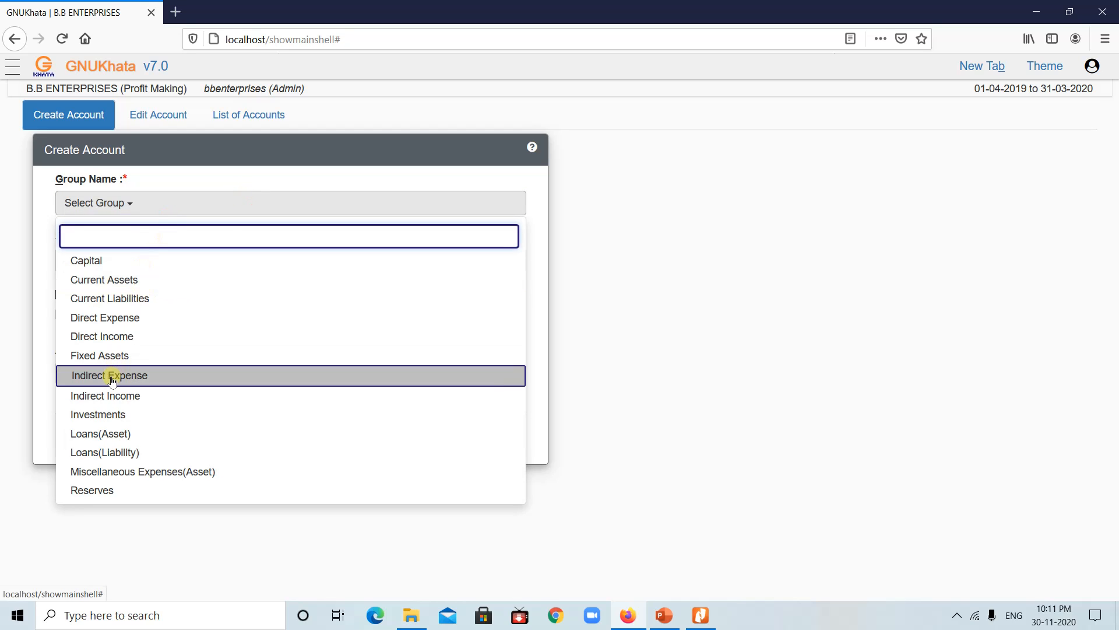
{"action": "left_click", "coordinate": [112, 379]}
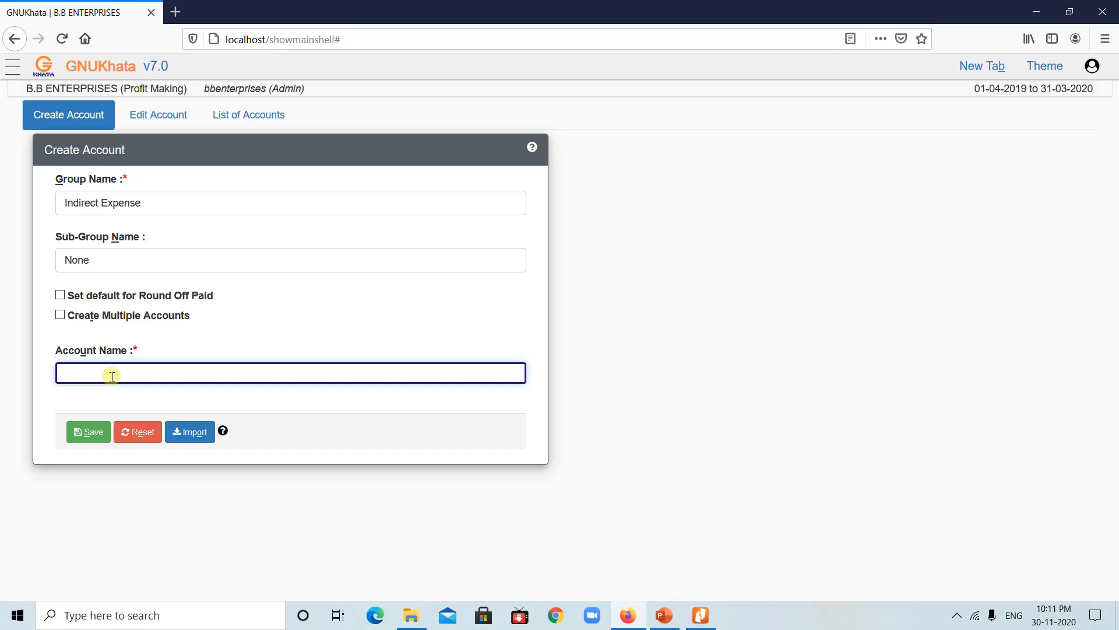
{"action": "type", "text": "Audit Fee"}
{"action": "left_click", "coordinate": [86, 432]}
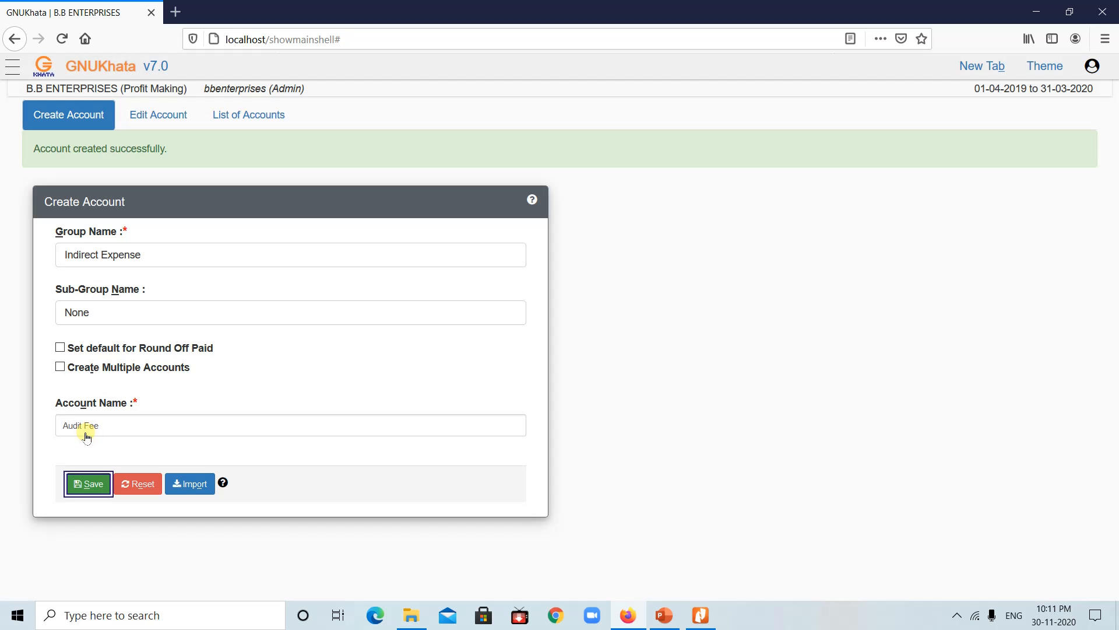
{"action": "left_click", "coordinate": [666, 624]}
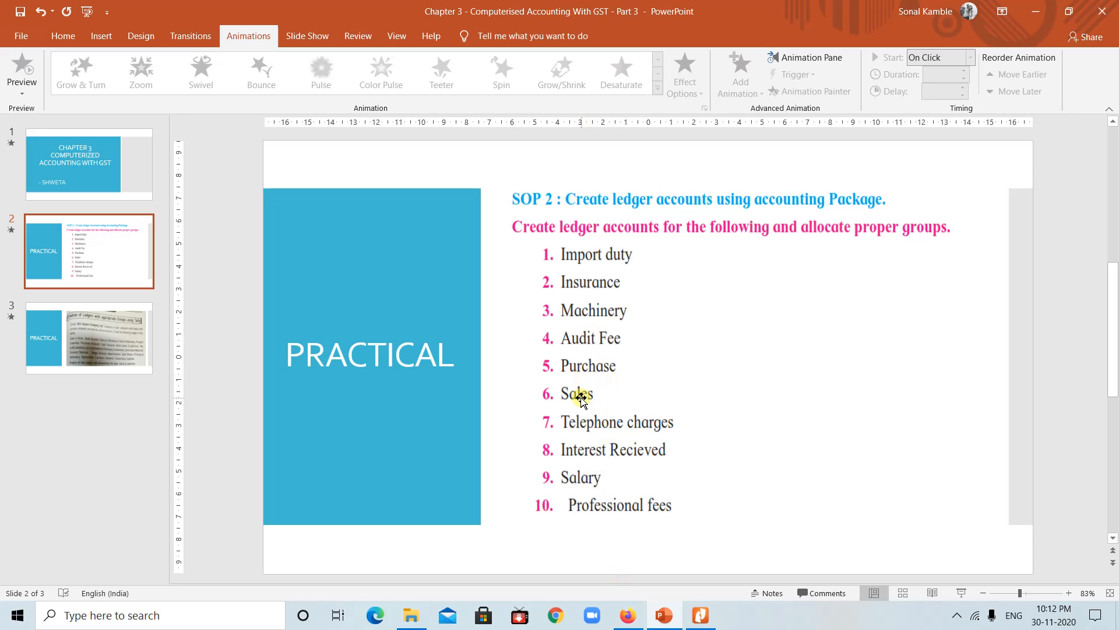
{"action": "left_click", "coordinate": [633, 615]}
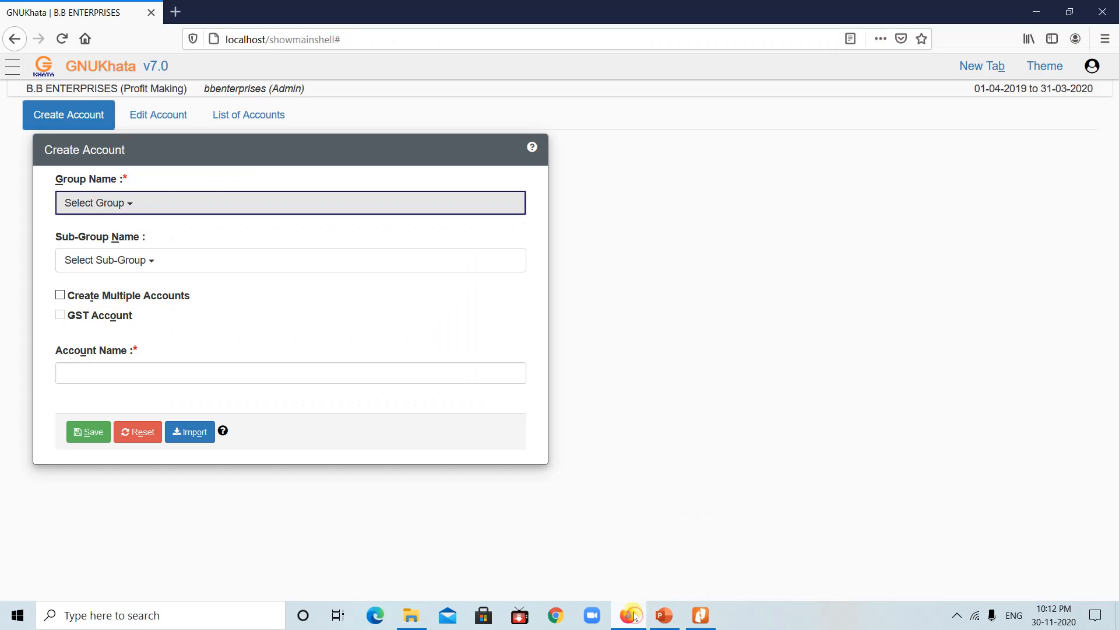
Step: Save a Purchase account under the Direct Expense group
{"action": "left_click", "coordinate": [164, 202]}
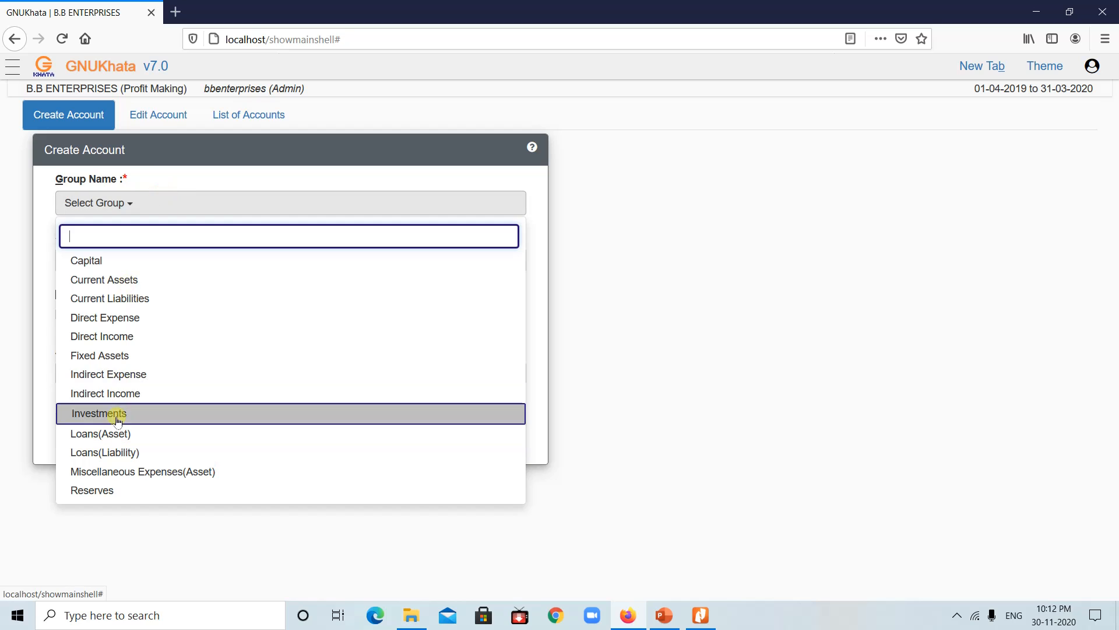
{"action": "left_click", "coordinate": [120, 318]}
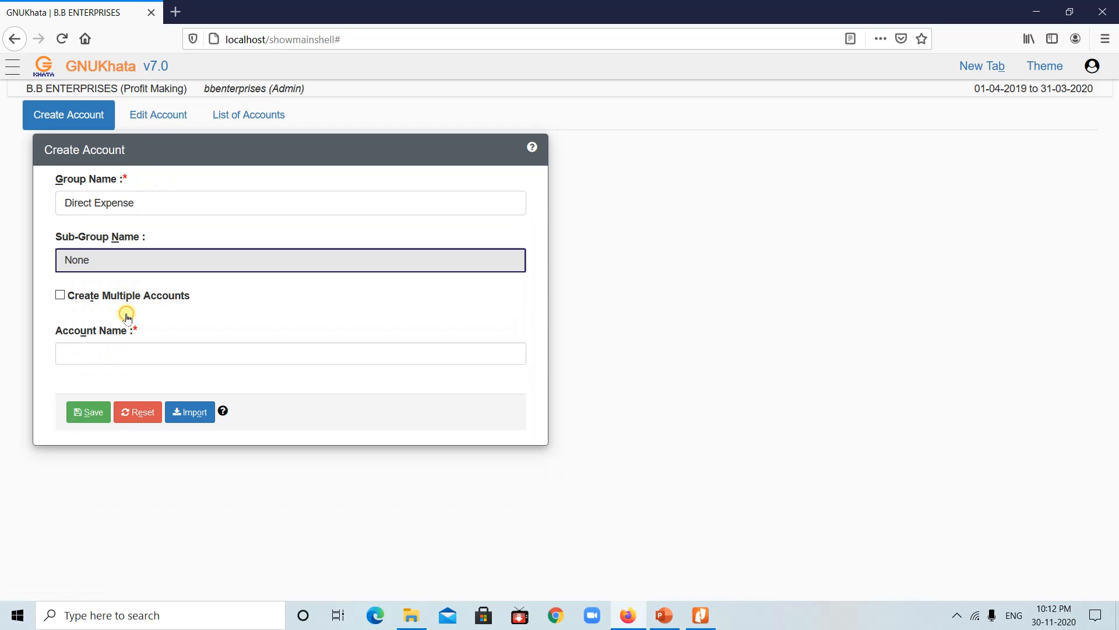
{"action": "left_click", "coordinate": [128, 353]}
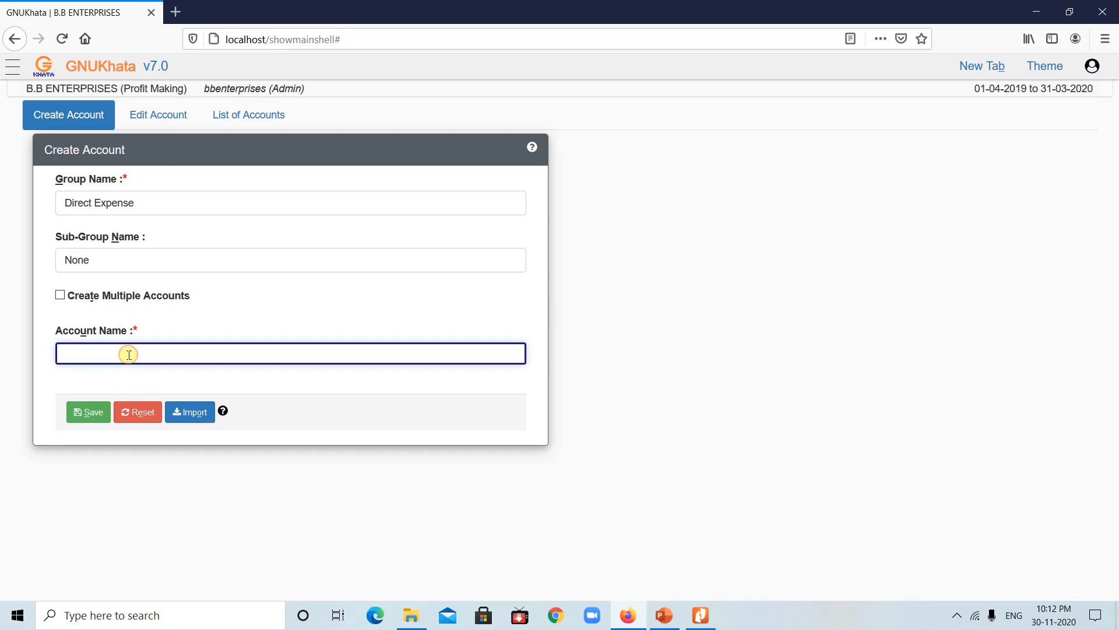
{"action": "type", "text": "Purchase"}
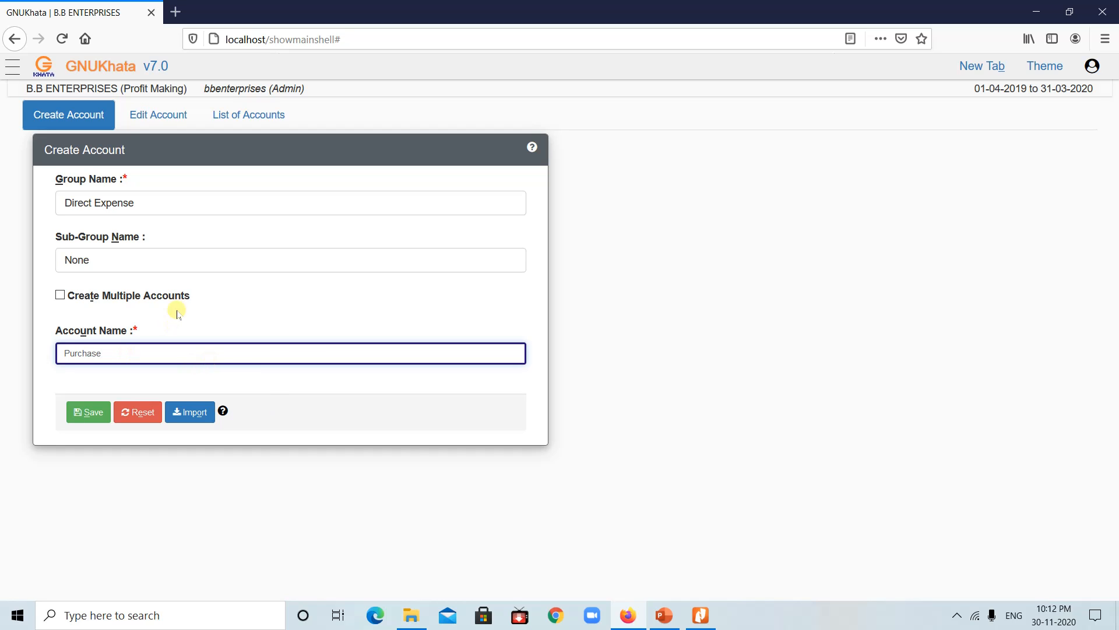
{"action": "left_click", "coordinate": [88, 418]}
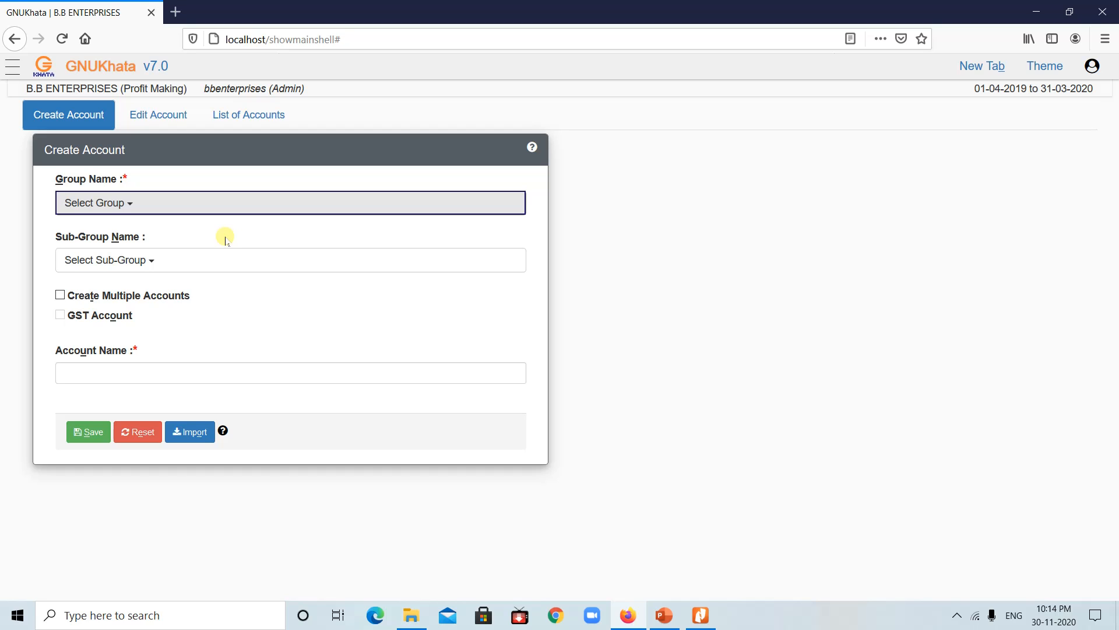
Step: Save a Sales ledger account under Direct Income, then bring up the ledger-list slide
{"action": "left_click", "coordinate": [205, 202]}
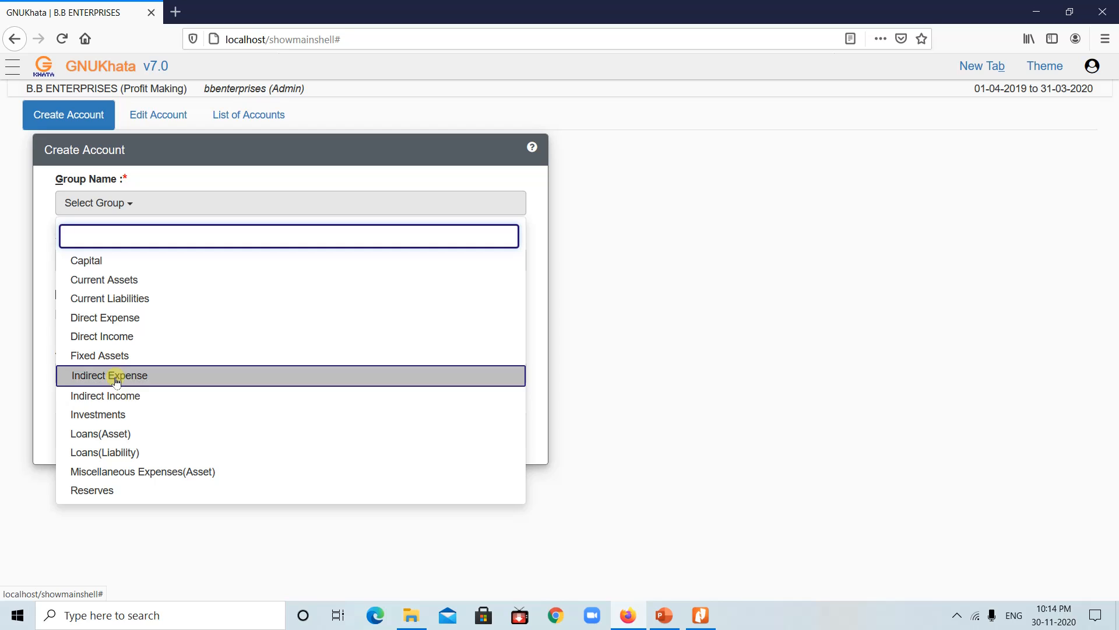
{"action": "left_click", "coordinate": [122, 338]}
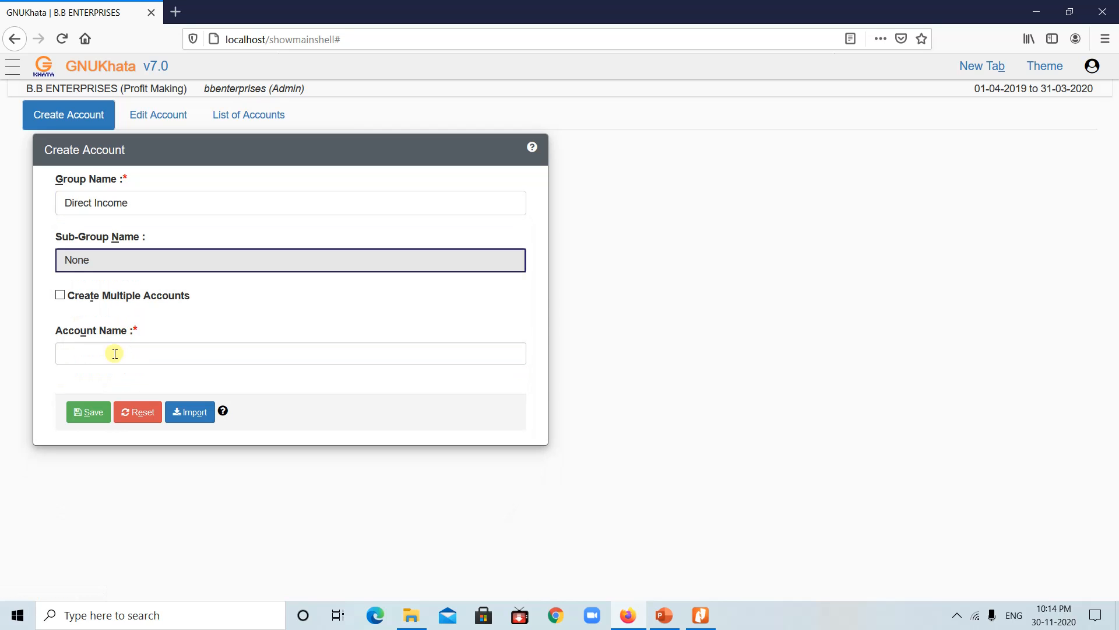
{"action": "left_click", "coordinate": [115, 353]}
{"action": "type", "text": "Sa"}
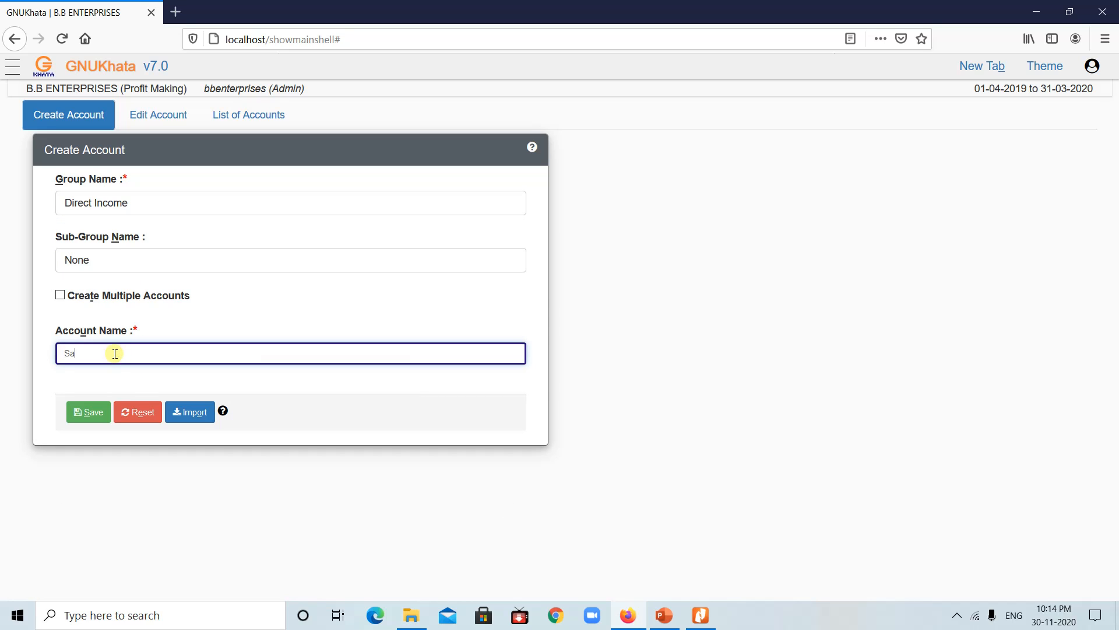
{"action": "type", "text": "les"}
{"action": "left_click", "coordinate": [82, 412]}
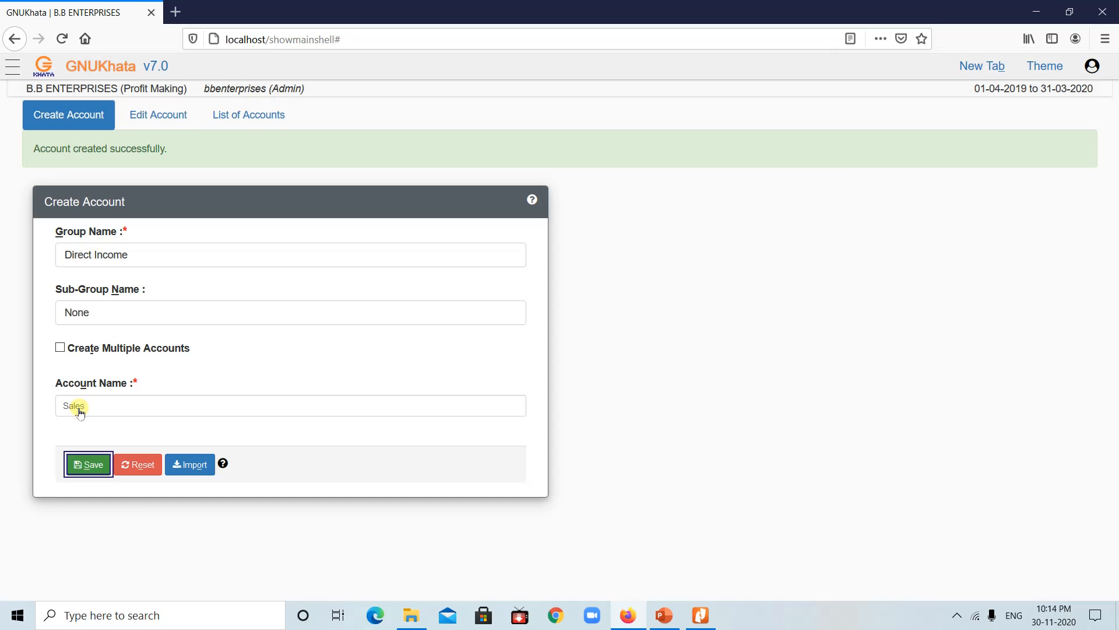
{"action": "left_click", "coordinate": [667, 616]}
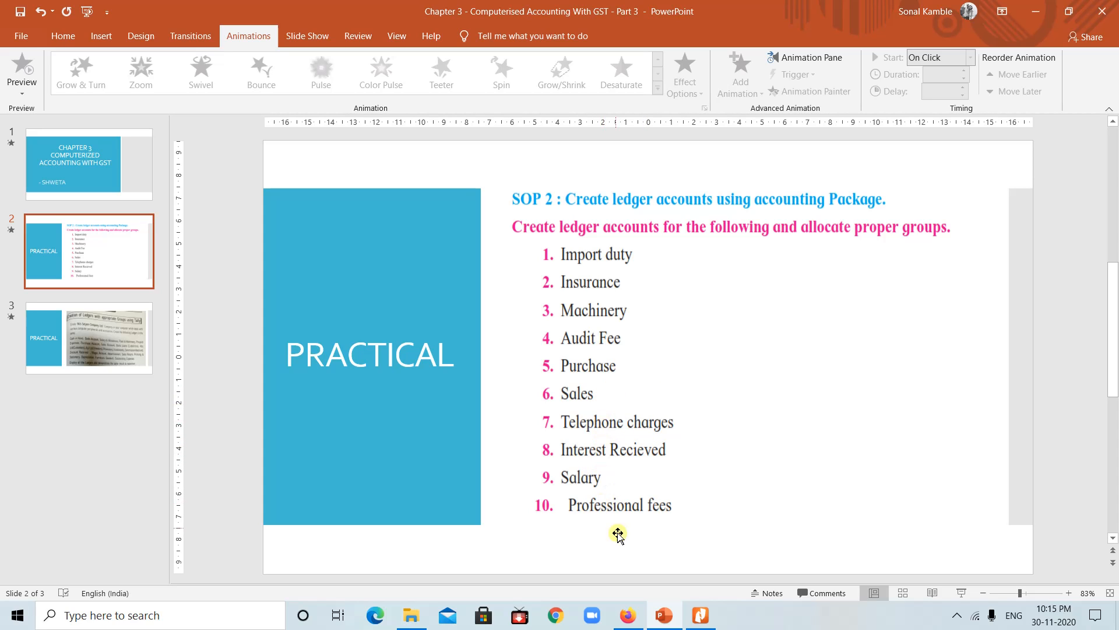
Step: Leave the PowerPoint slide and return to GNUKhata's blank Create Account form
{"action": "left_click", "coordinate": [628, 615]}
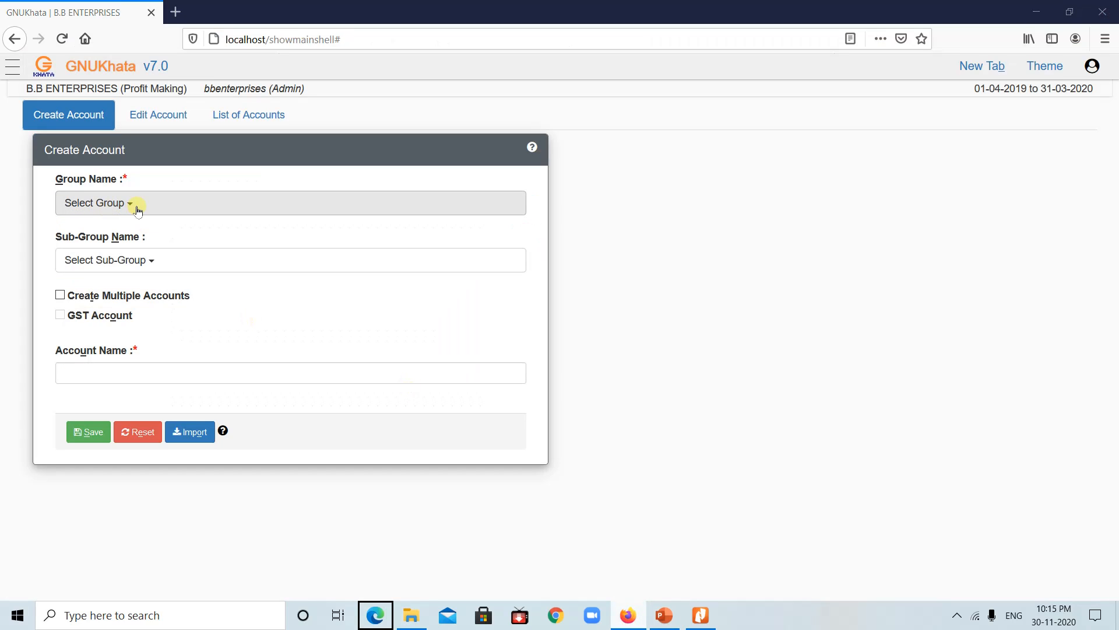
Step: Dismiss the stray jump list and save a Telephone Charges account under Indirect Expense
{"action": "key", "text": "super+alt+8"}
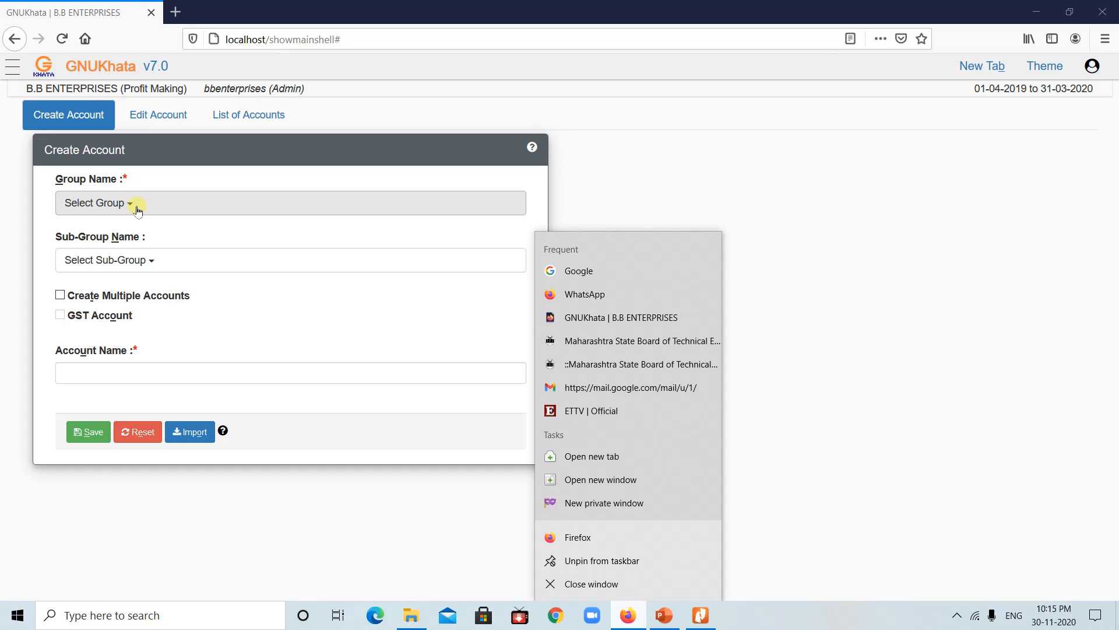
{"action": "left_click", "coordinate": [657, 191]}
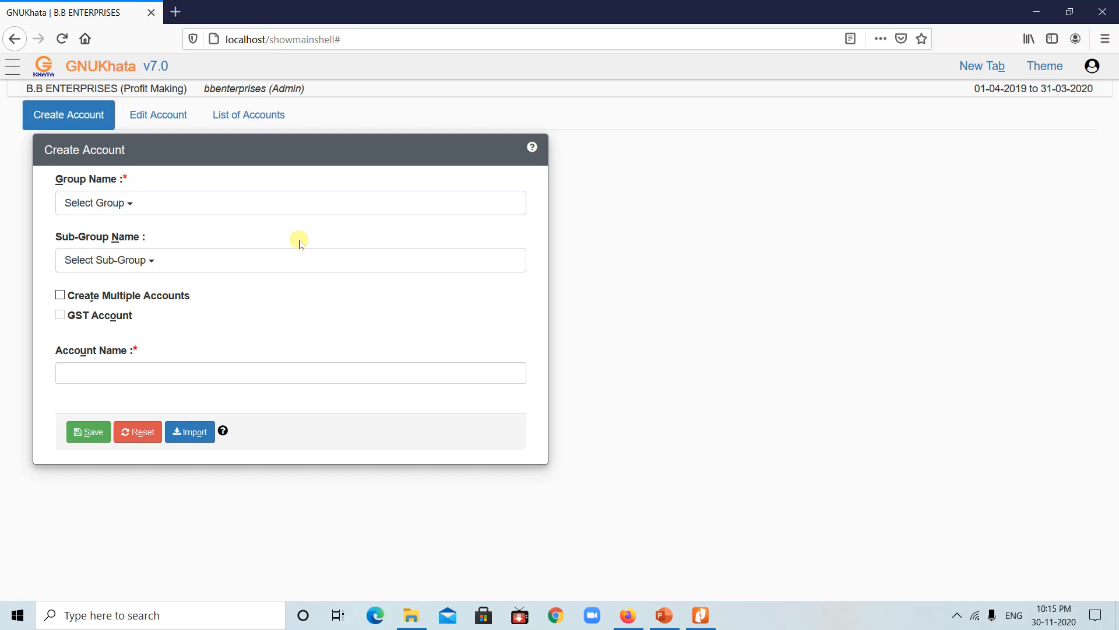
{"action": "left_click", "coordinate": [198, 207]}
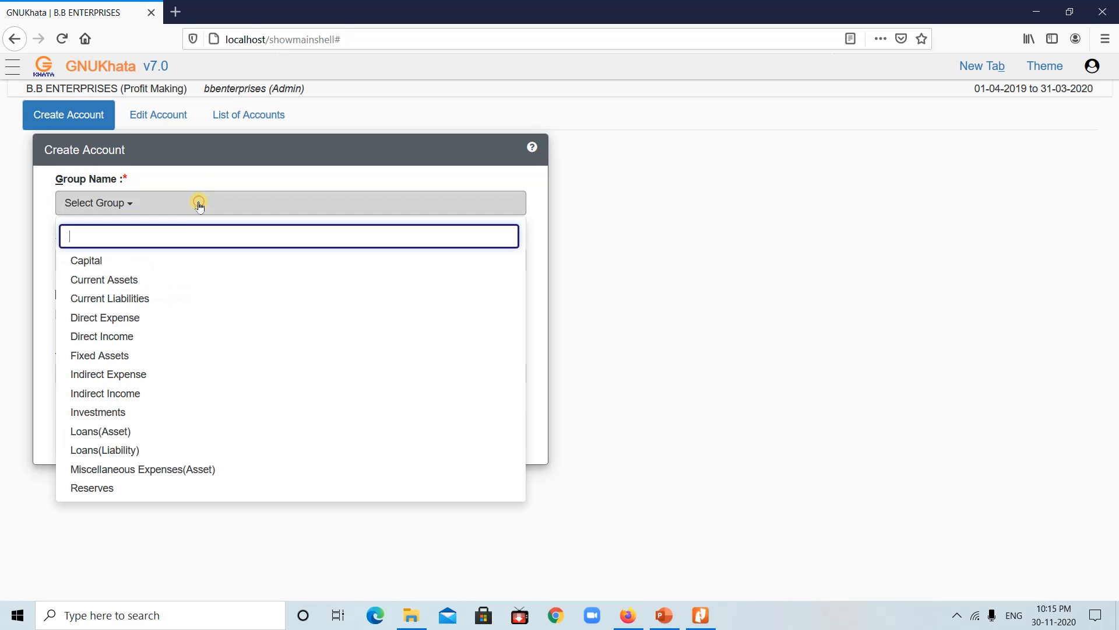
{"action": "left_click", "coordinate": [111, 377]}
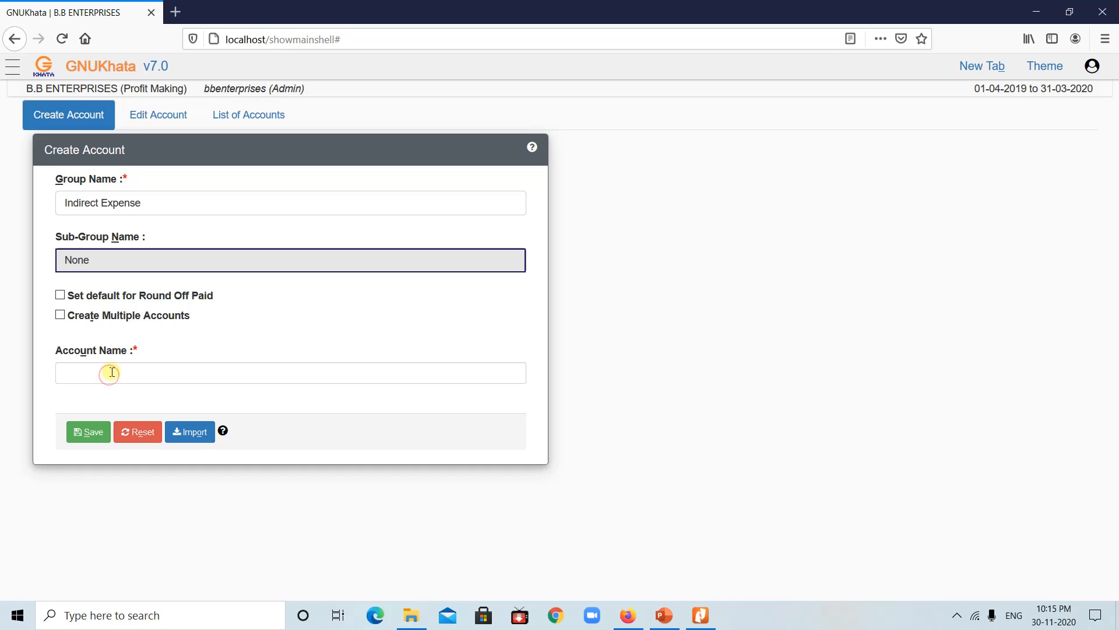
{"action": "type", "text": "?"}
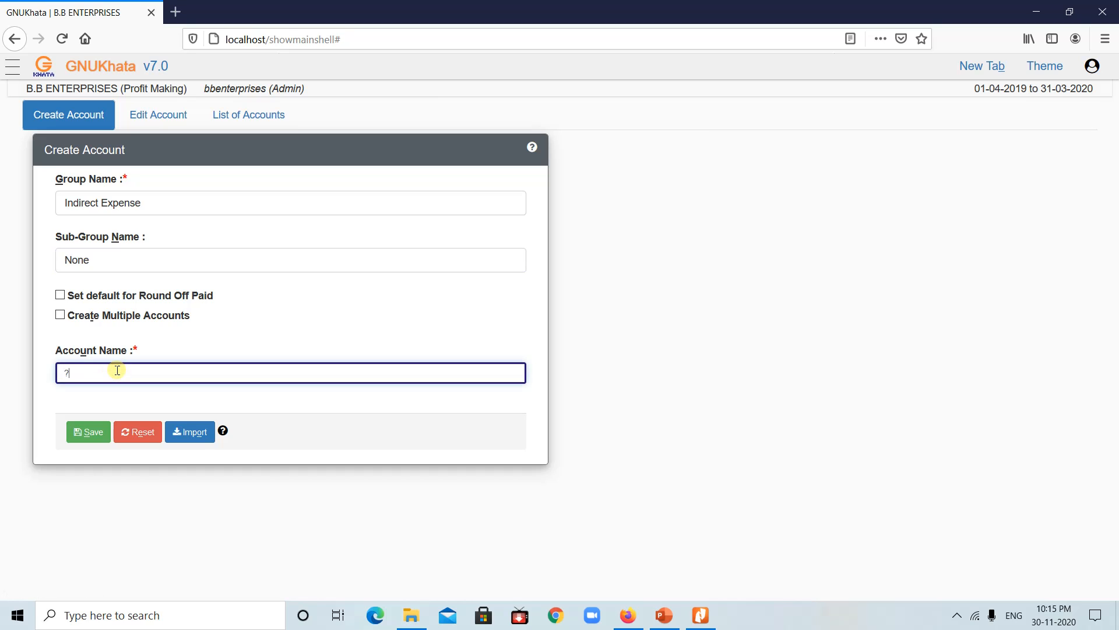
{"action": "key", "text": "BackSpace"}
{"action": "type", "text": "Telephone Charges"}
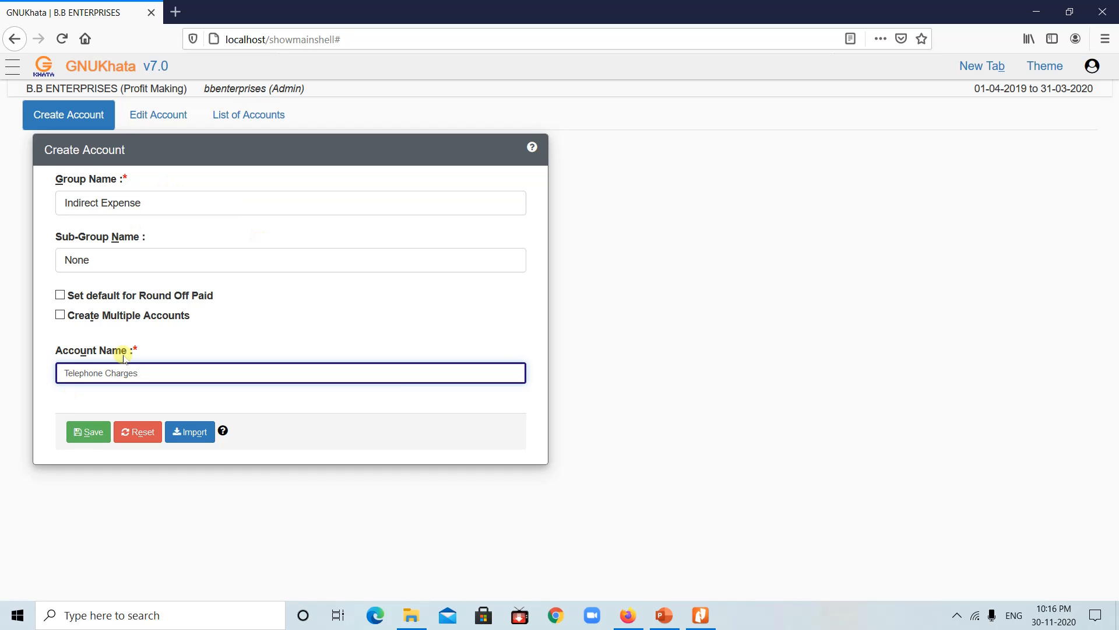
{"action": "left_click", "coordinate": [88, 441]}
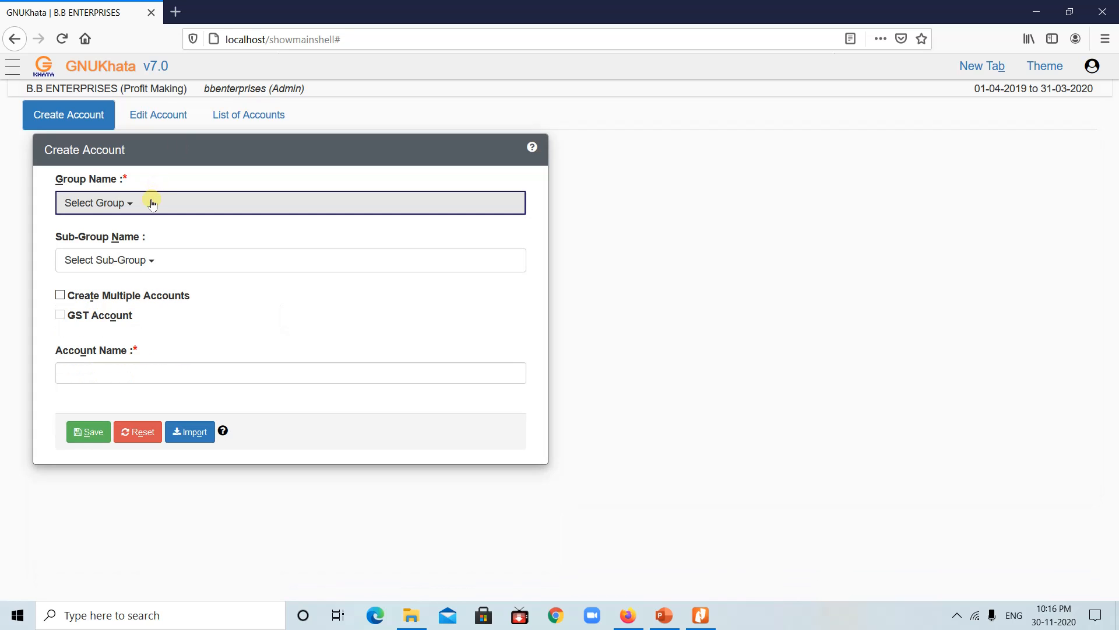
{"action": "left_click", "coordinate": [153, 201]}
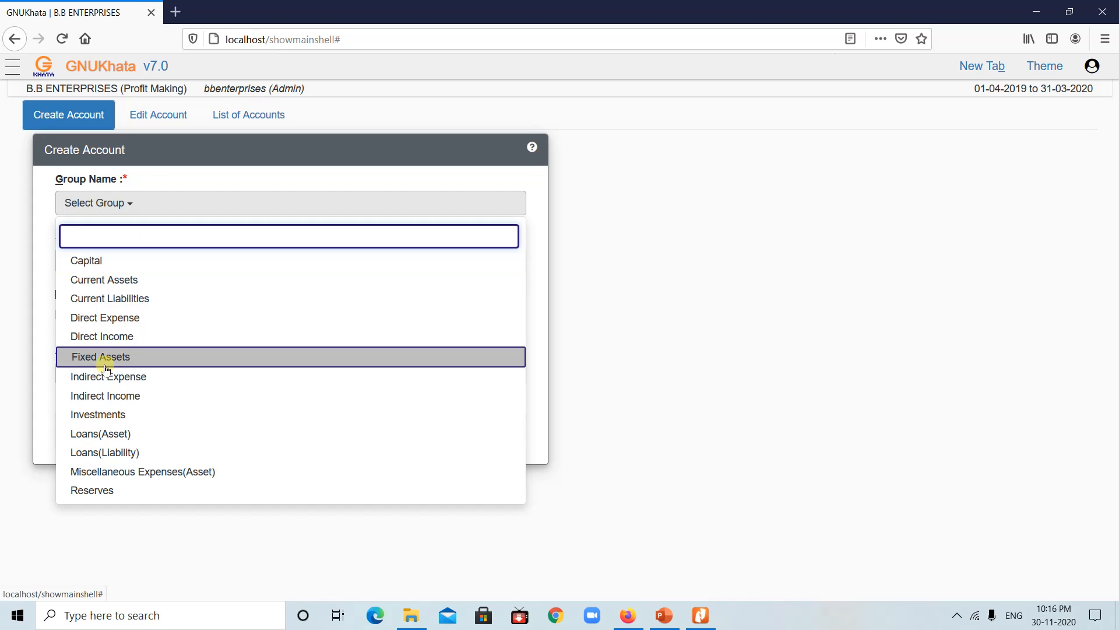
Step: Save an account named Interest Received in the Indirect Income group
{"action": "left_click", "coordinate": [105, 394]}
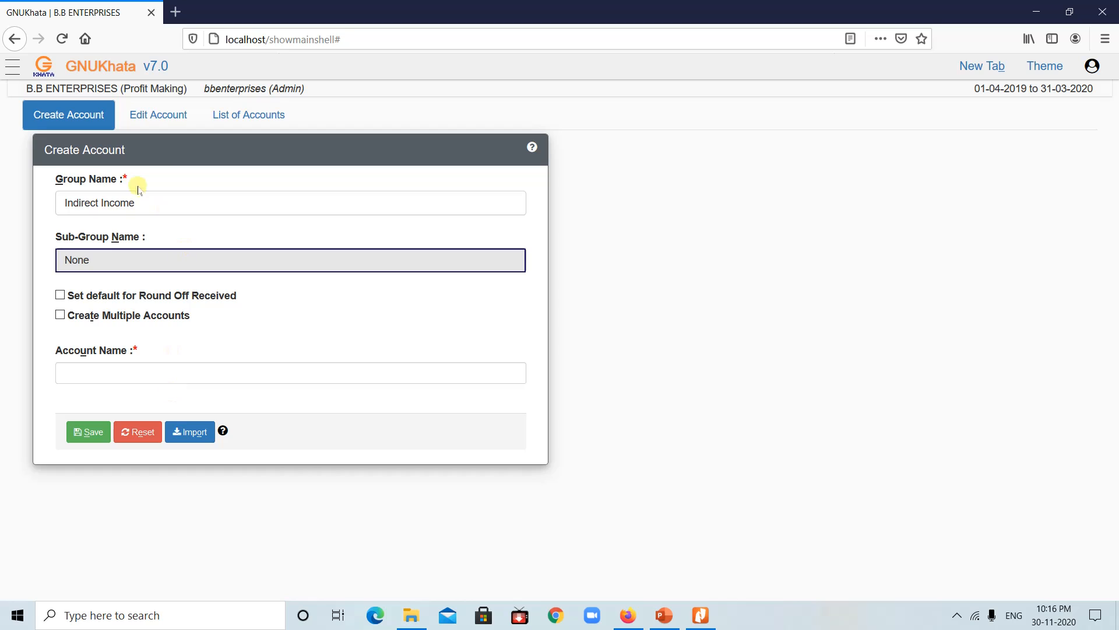
{"action": "left_click", "coordinate": [74, 367]}
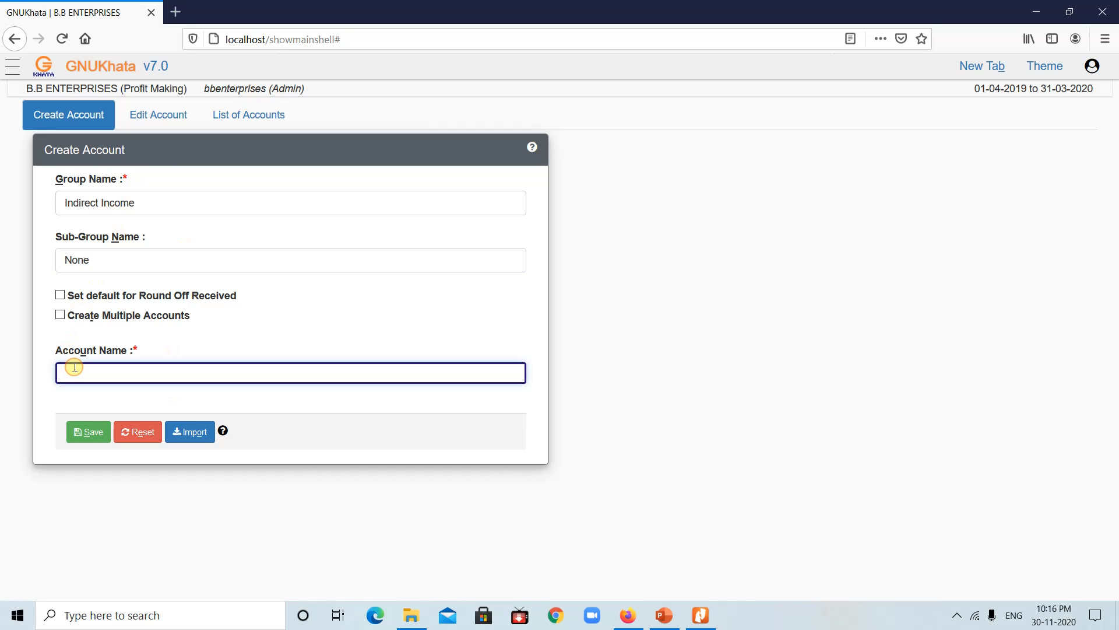
{"action": "type", "text": "Interest Received"}
{"action": "left_click", "coordinate": [87, 432]}
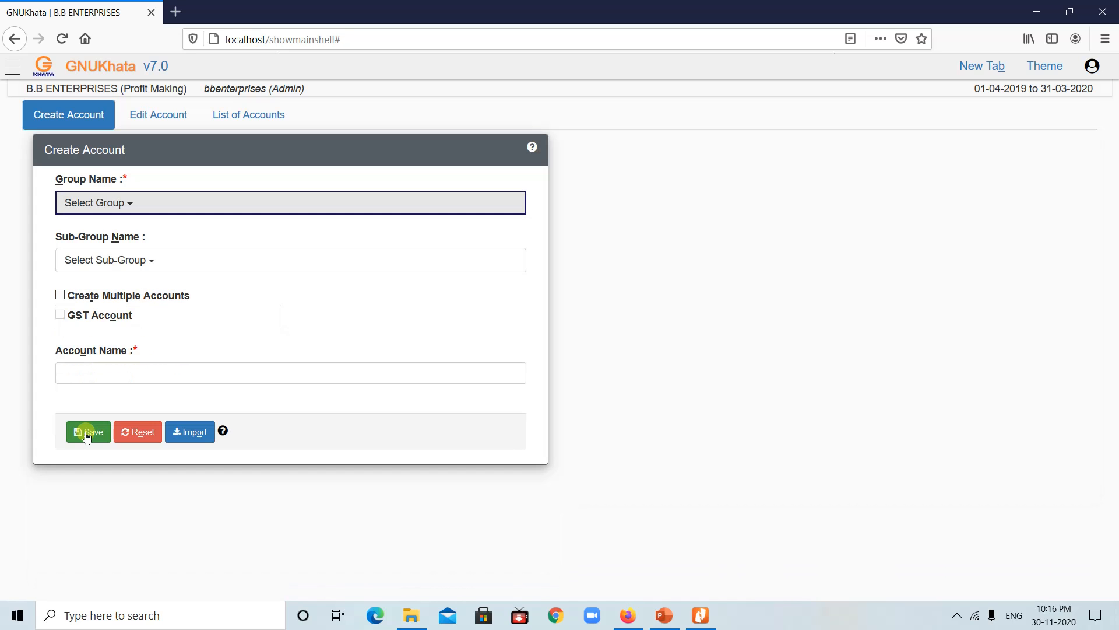
Step: Enter Salary under Indirect Expense and save twice, getting an already-exists message
{"action": "left_click", "coordinate": [178, 206]}
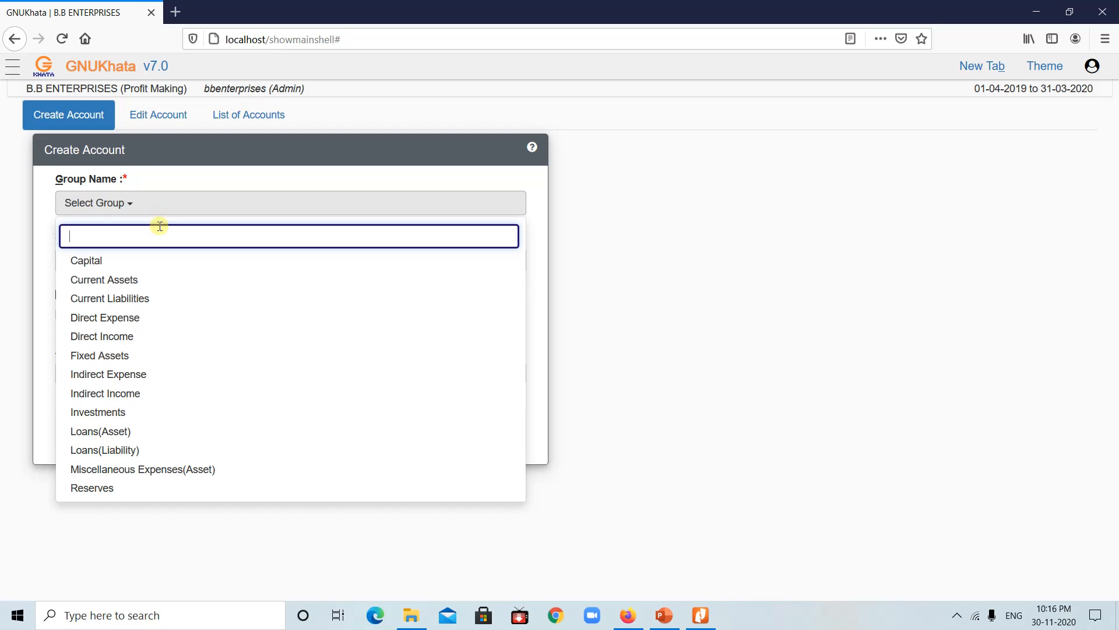
{"action": "left_click", "coordinate": [103, 375]}
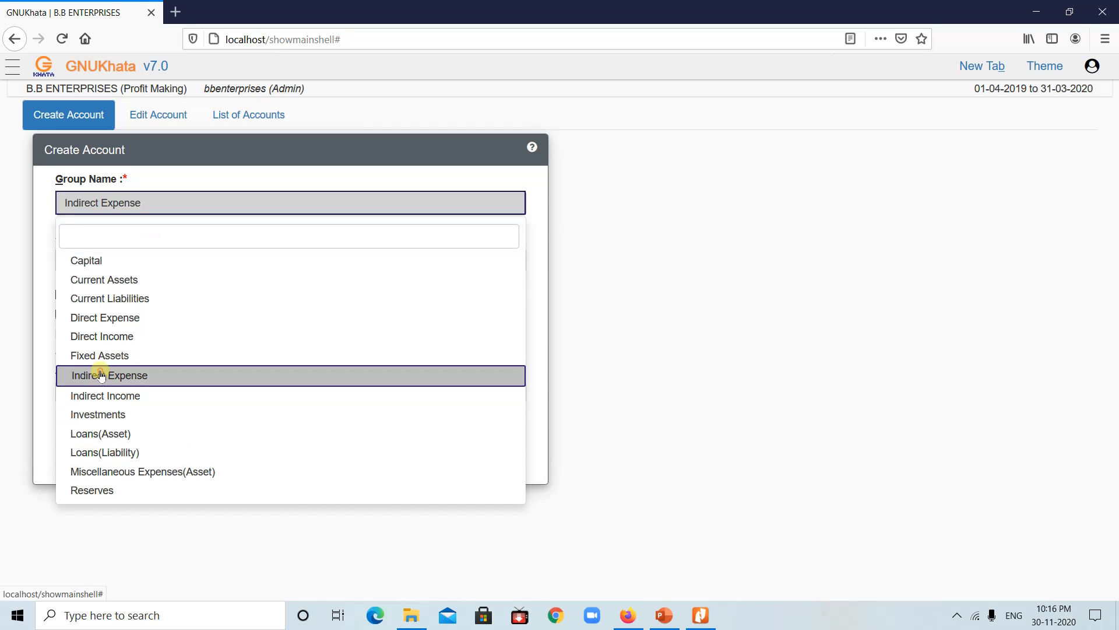
{"action": "left_click", "coordinate": [100, 374]}
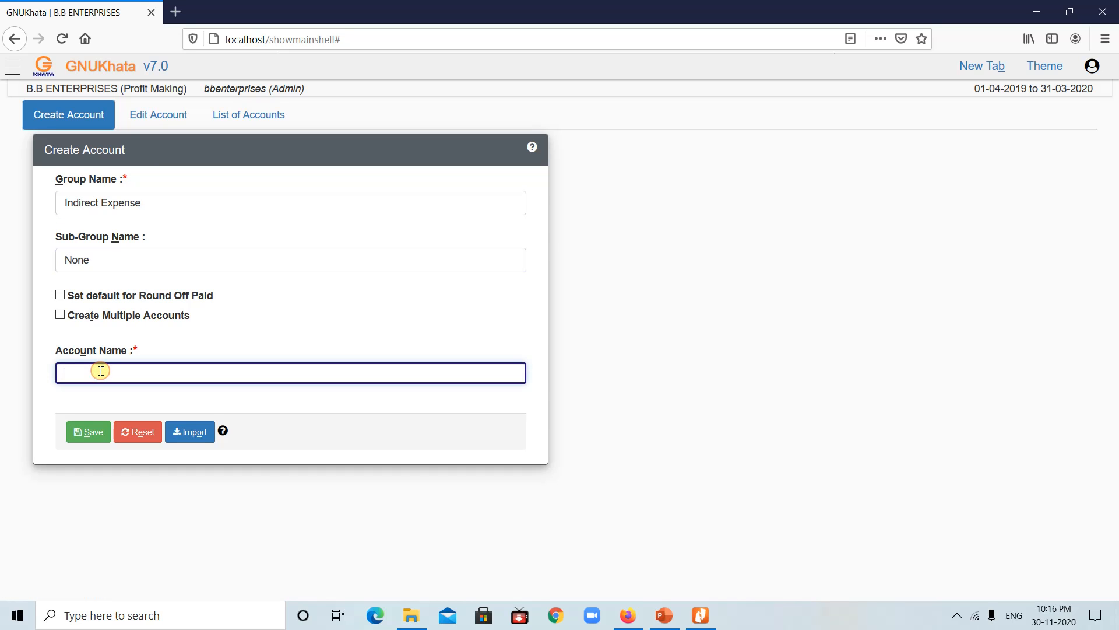
{"action": "type", "text": "Salary"}
{"action": "left_click", "coordinate": [83, 434]}
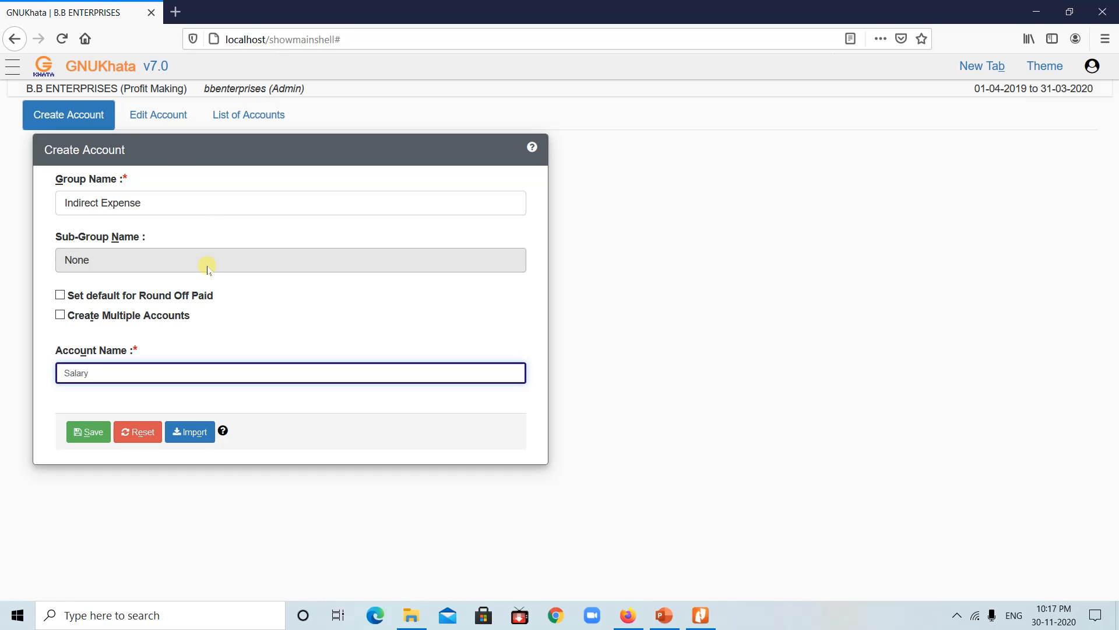
{"action": "left_click", "coordinate": [107, 432]}
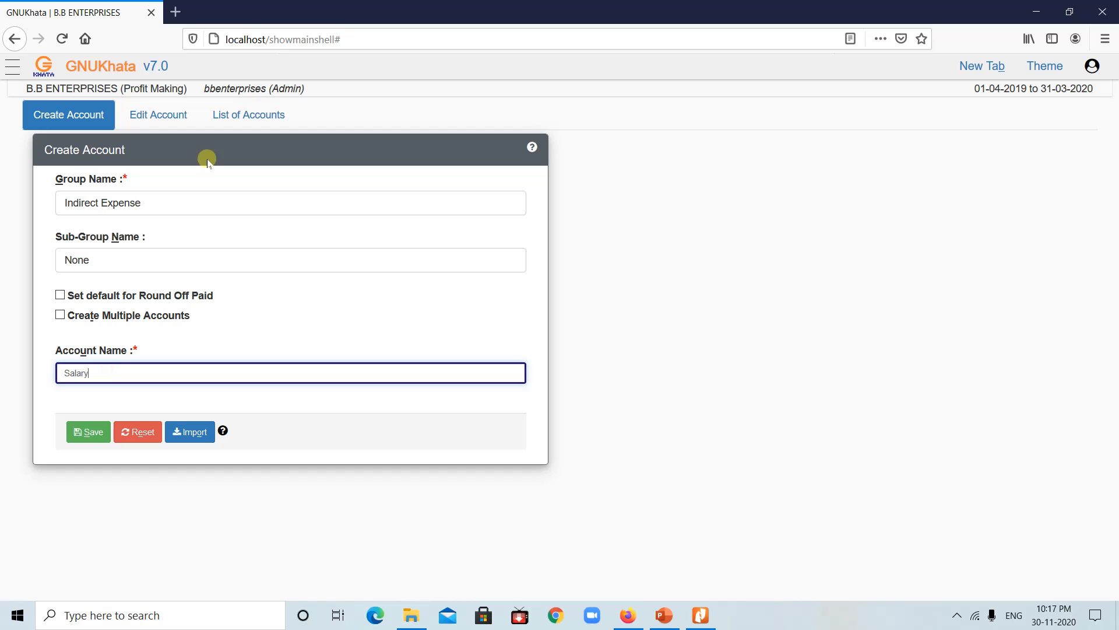
Step: Replace Salary with Professional Fees, switch the group to Direct Income, and save
{"action": "left_click", "coordinate": [173, 203]}
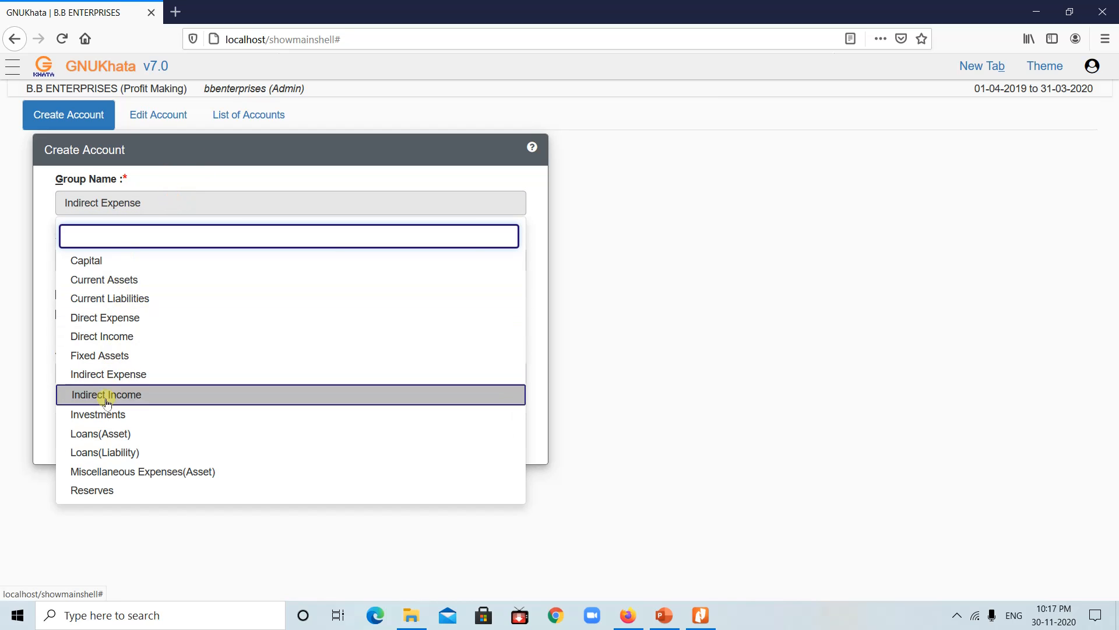
{"action": "left_click", "coordinate": [107, 341]}
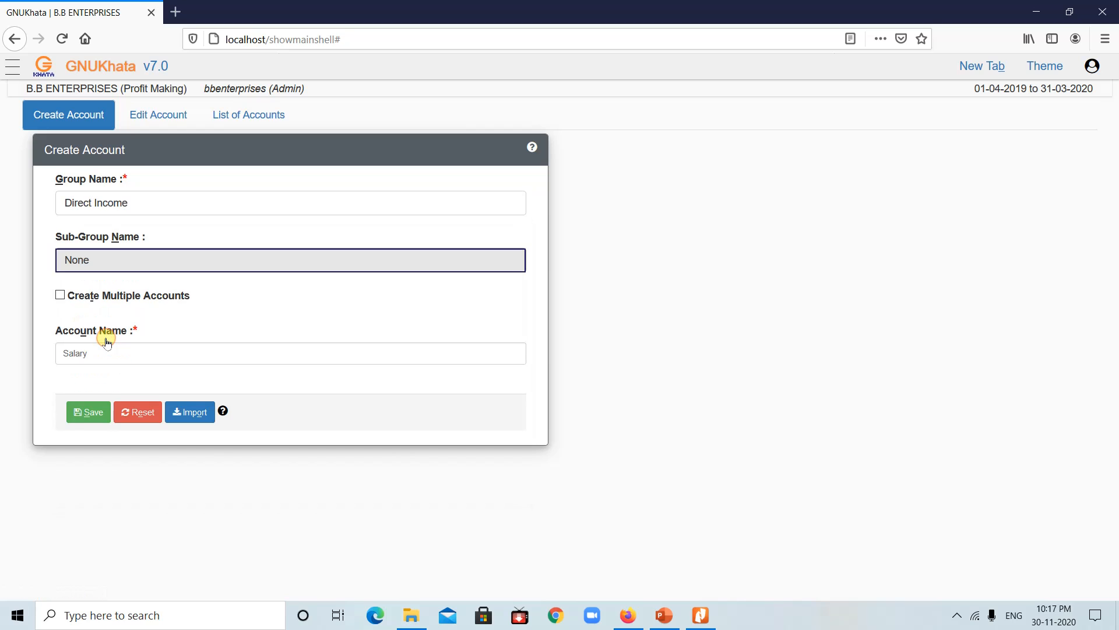
{"action": "left_click", "coordinate": [100, 350]}
{"action": "key", "text": "BackSpace"}
{"action": "key", "text": "BackSpace"}
{"action": "key", "text": "BackSpace"}
{"action": "key", "text": "BackSpace"}
{"action": "key", "text": "BackSpace"}
{"action": "key", "text": "BackSpace"}
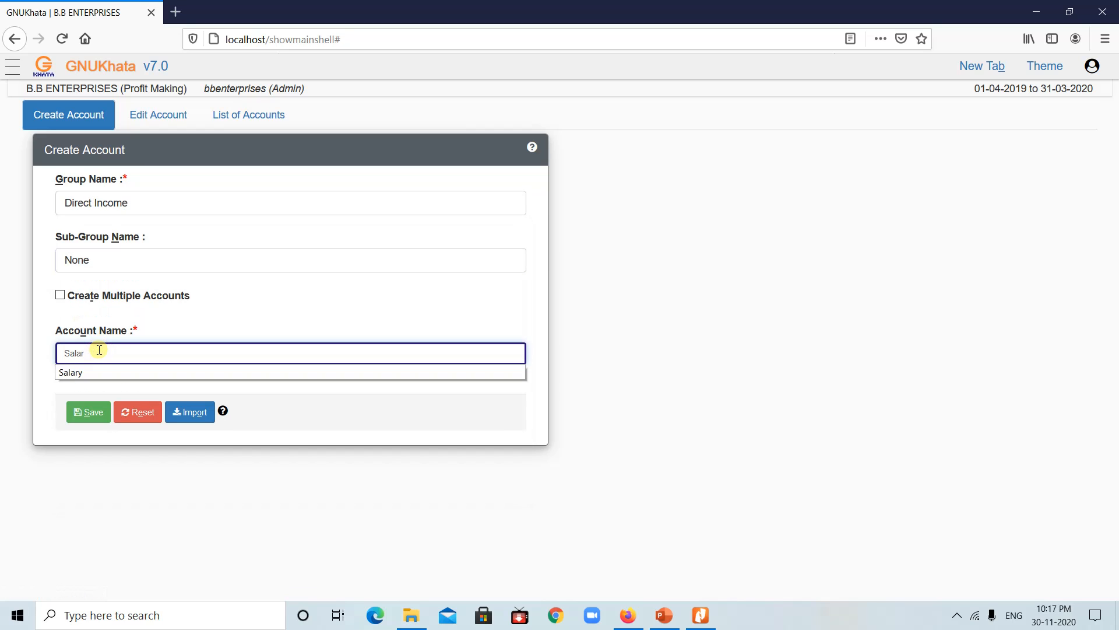
{"action": "type", "text": "Pr"}
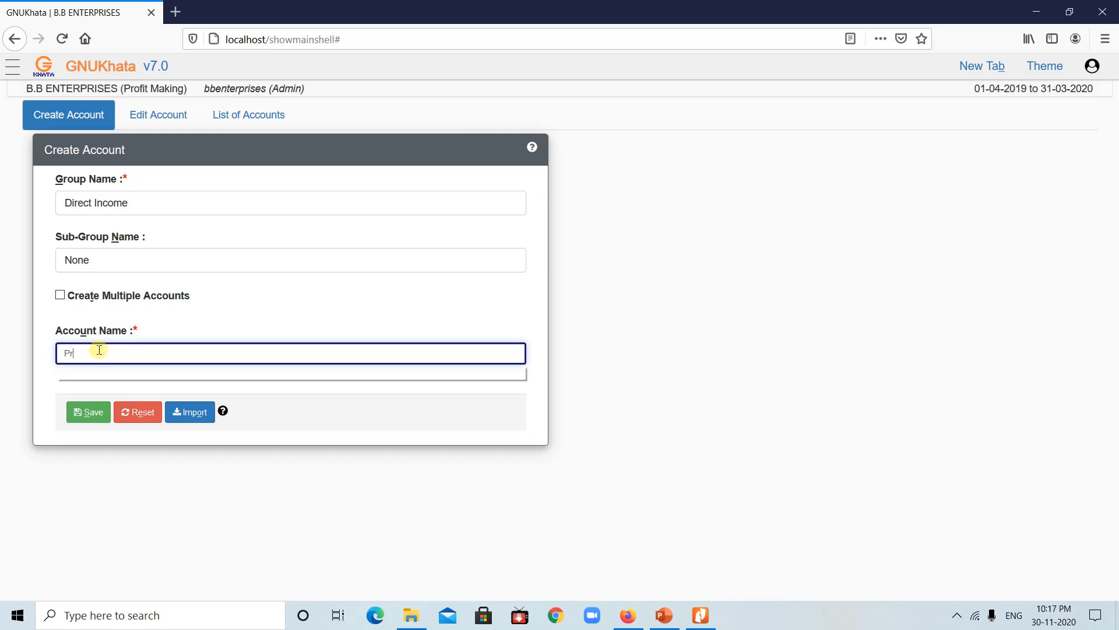
{"action": "type", "text": "ofessiona"}
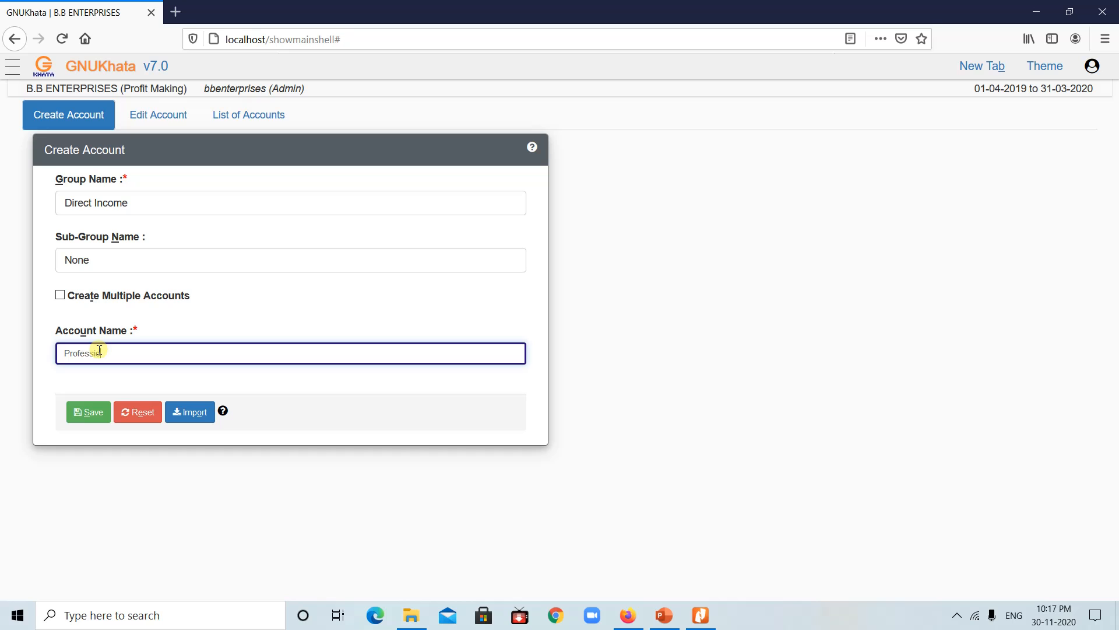
{"action": "type", "text": "l Fees"}
{"action": "left_click", "coordinate": [90, 411]}
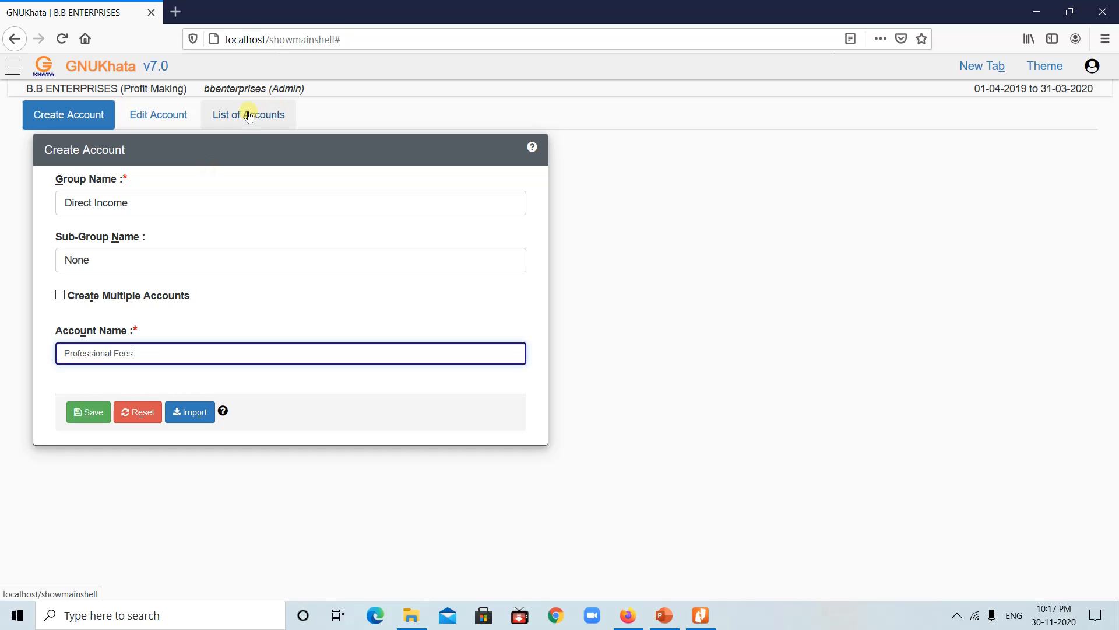
{"action": "left_click", "coordinate": [249, 116]}
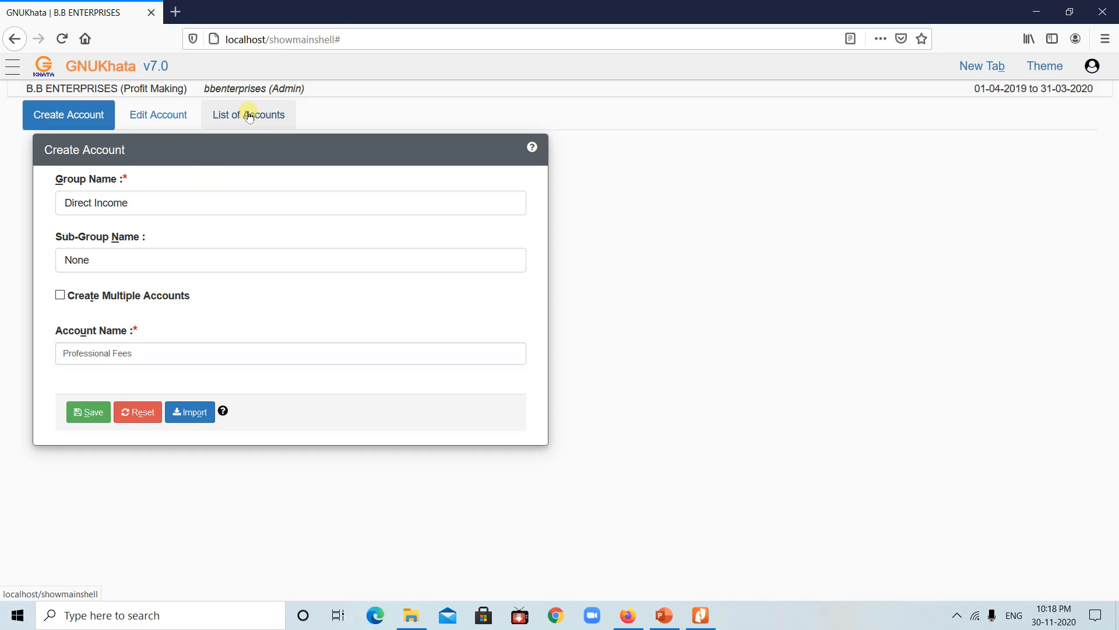
Step: View GNUKhata's List of Accounts, then switch to the PowerPoint slide of accounts
{"action": "left_click", "coordinate": [249, 116]}
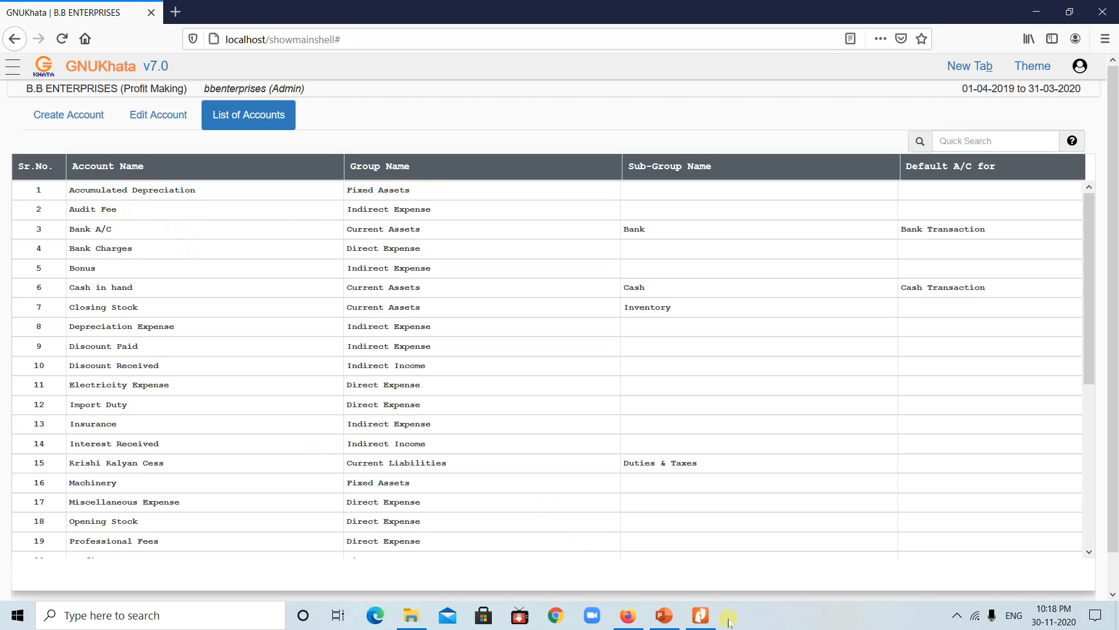
{"action": "left_click", "coordinate": [666, 612]}
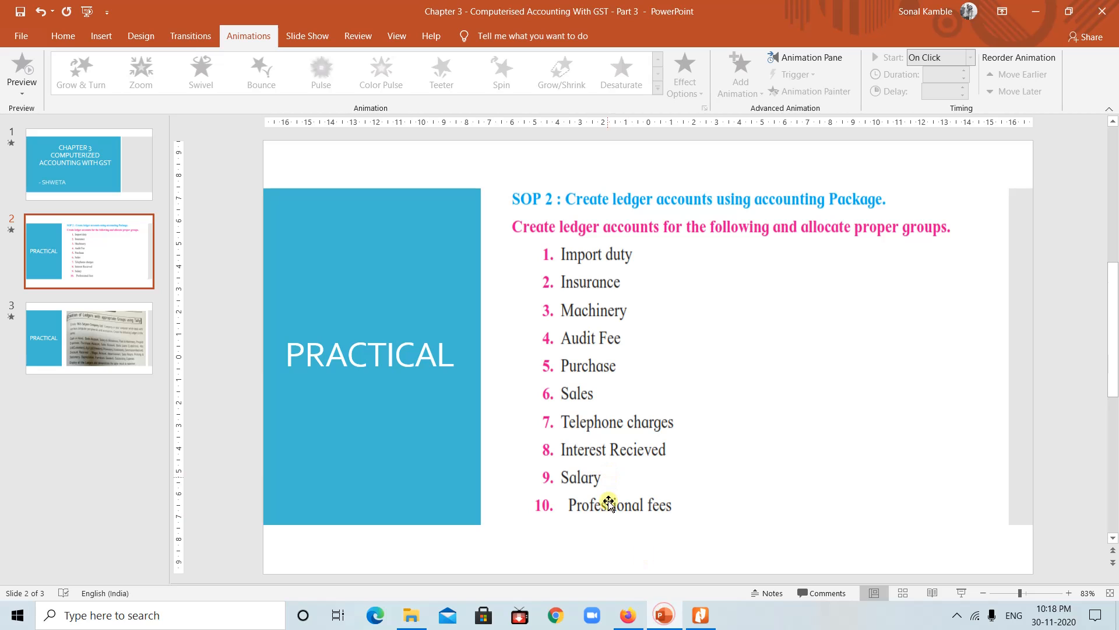
Step: Go from the ledger slide back to GNUKhata's List of Accounts
{"action": "left_click", "coordinate": [629, 619]}
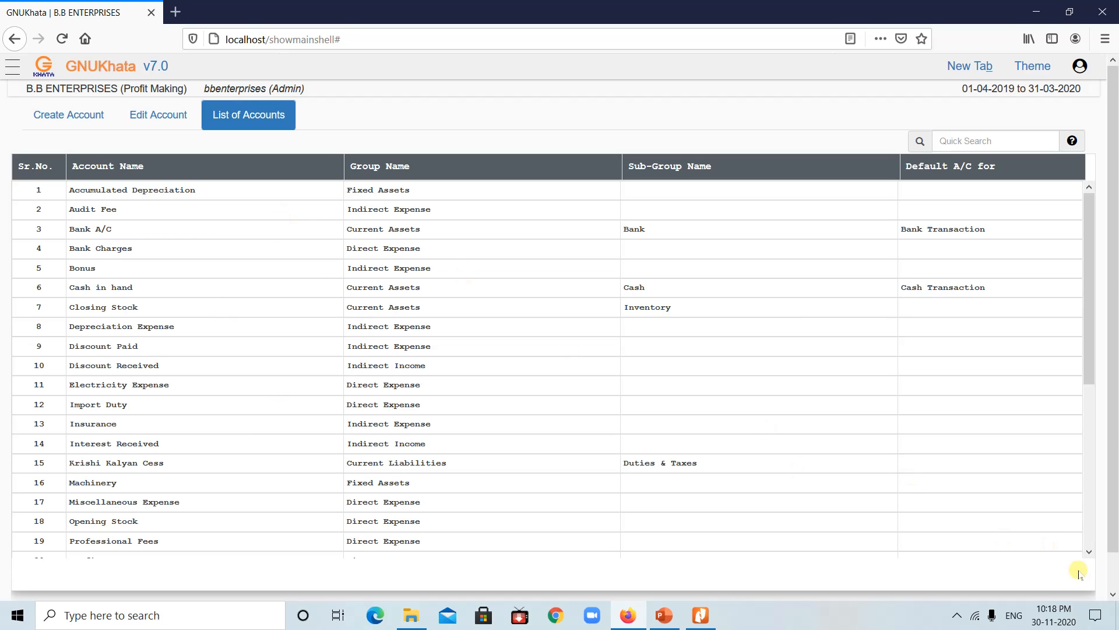
Step: Scroll down to row 34 and back to the top, then reopen the empty Create Account form
{"action": "left_click", "coordinate": [1088, 553]}
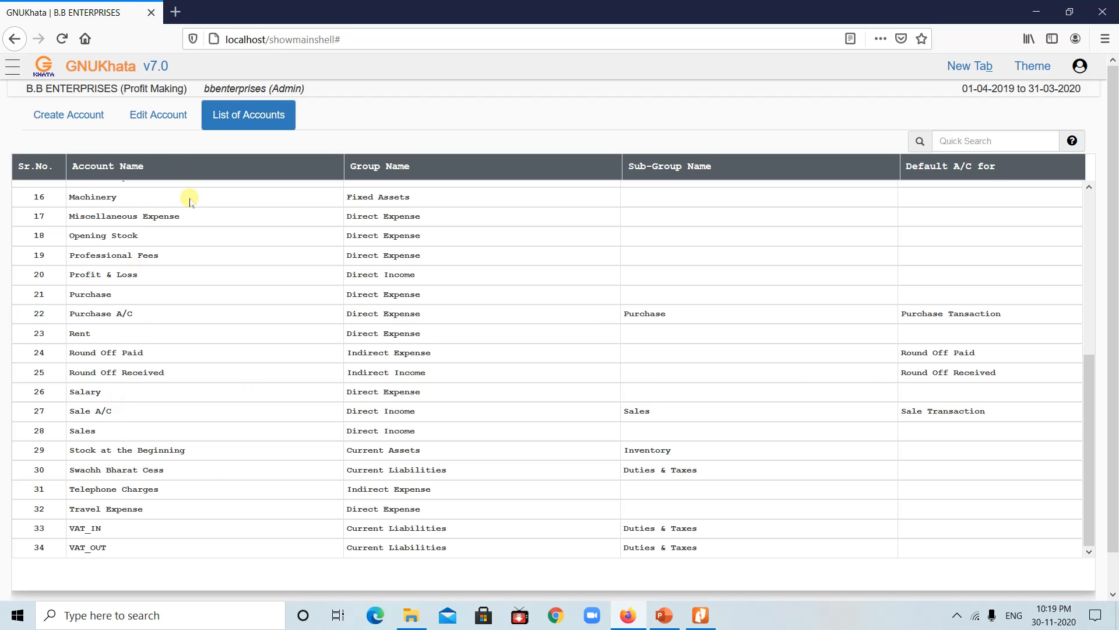
{"action": "left_click", "coordinate": [1089, 190]}
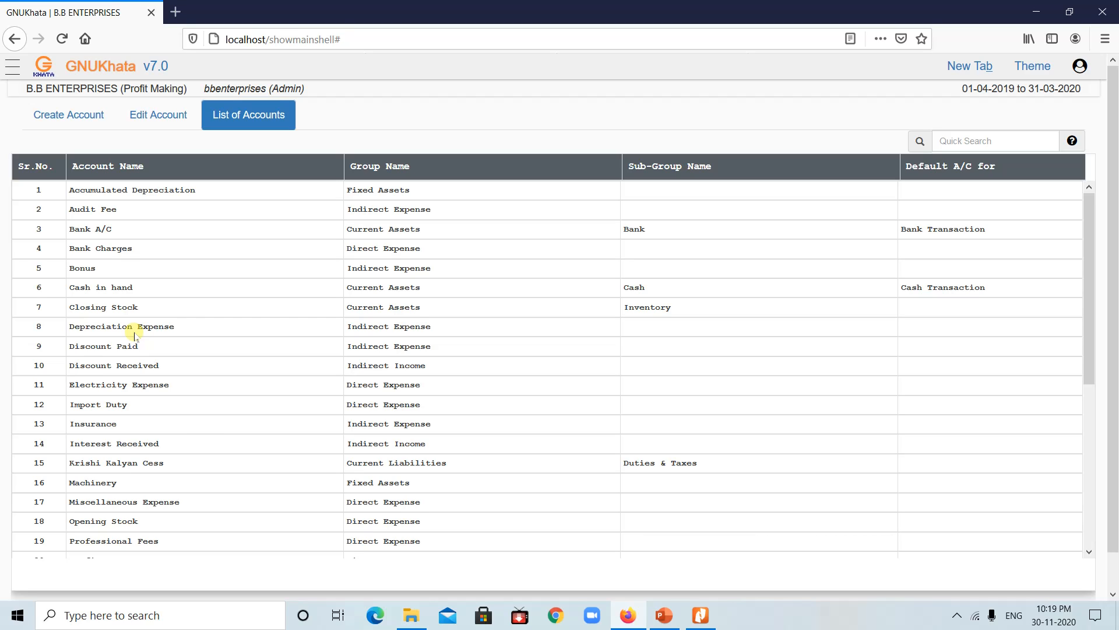
{"action": "left_click", "coordinate": [70, 119]}
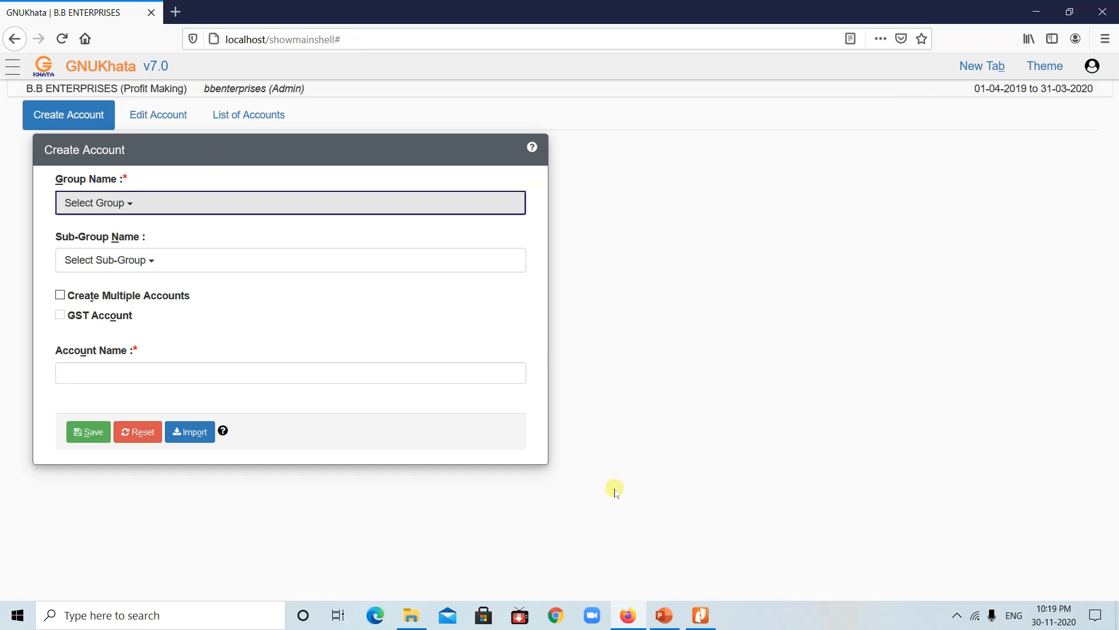
Step: Start the slide show and advance to slide 3's Satyam Company Ltd ledger exercise
{"action": "left_click", "coordinate": [663, 614]}
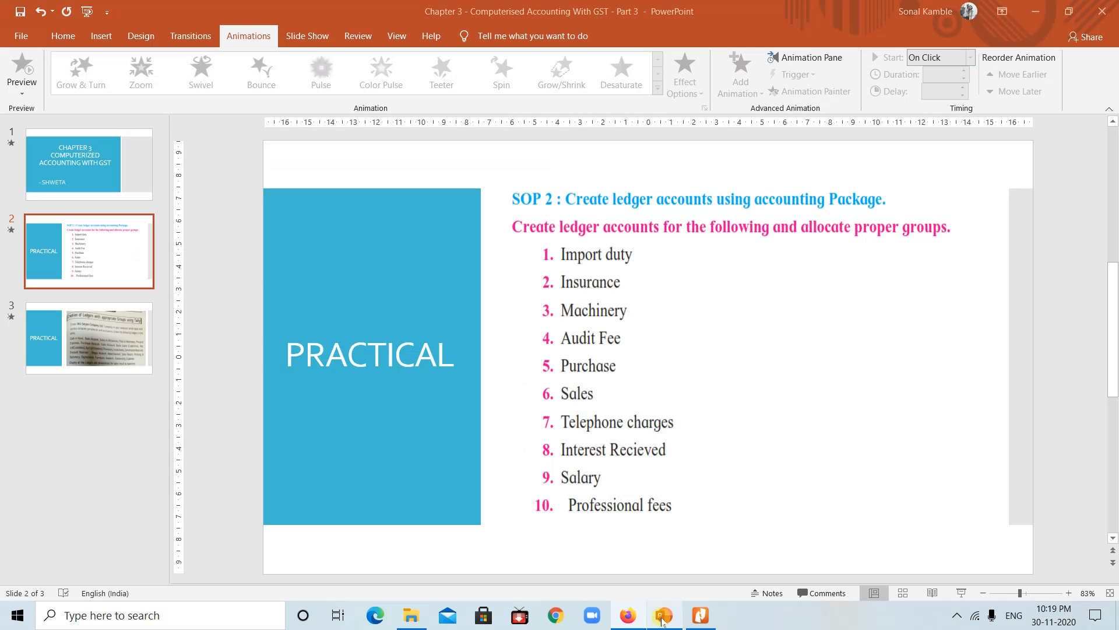
{"action": "left_click", "coordinate": [110, 367]}
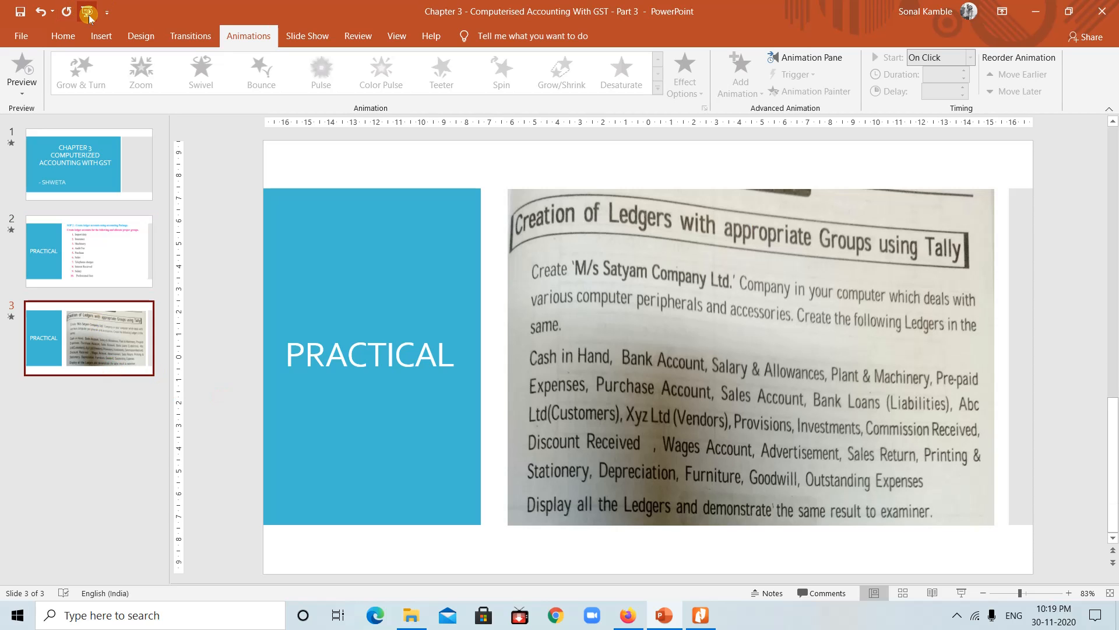
{"action": "left_click", "coordinate": [88, 13]}
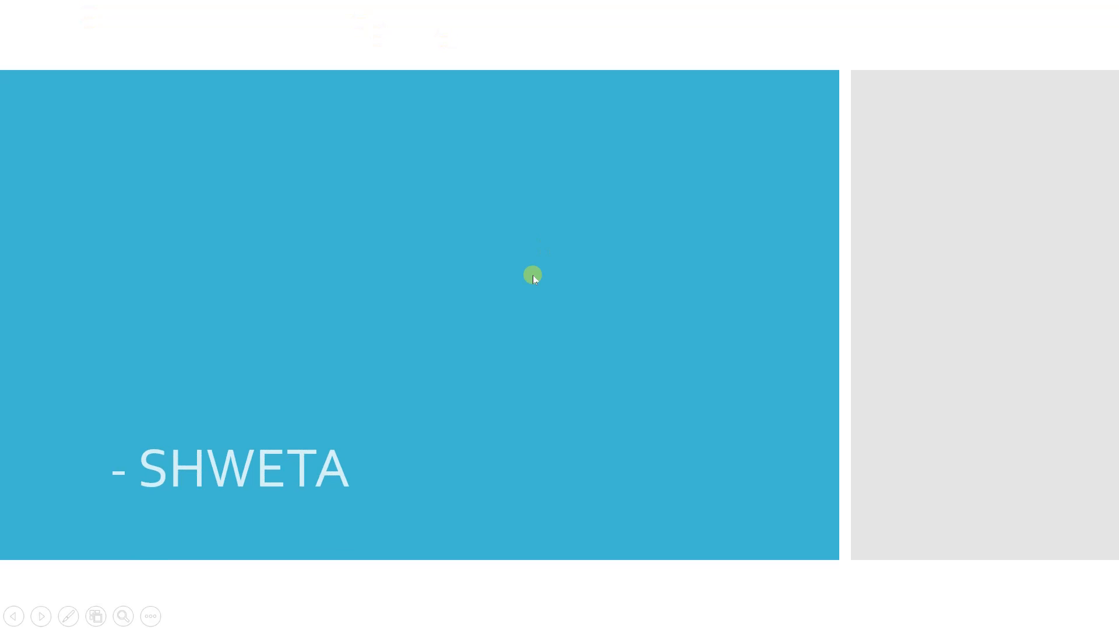
{"action": "left_click", "coordinate": [533, 275]}
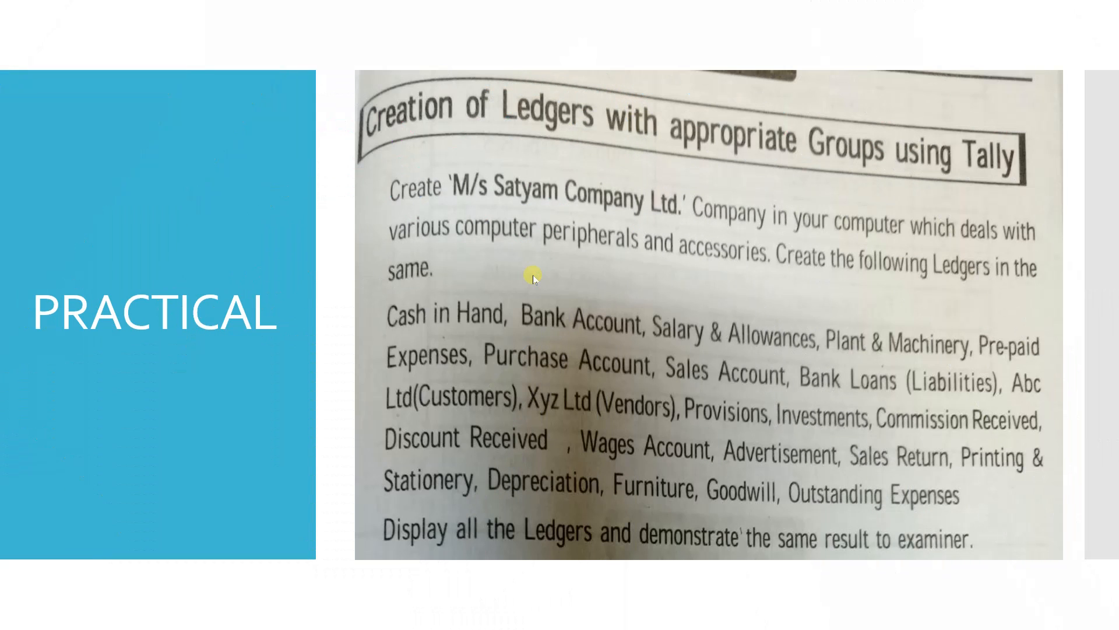
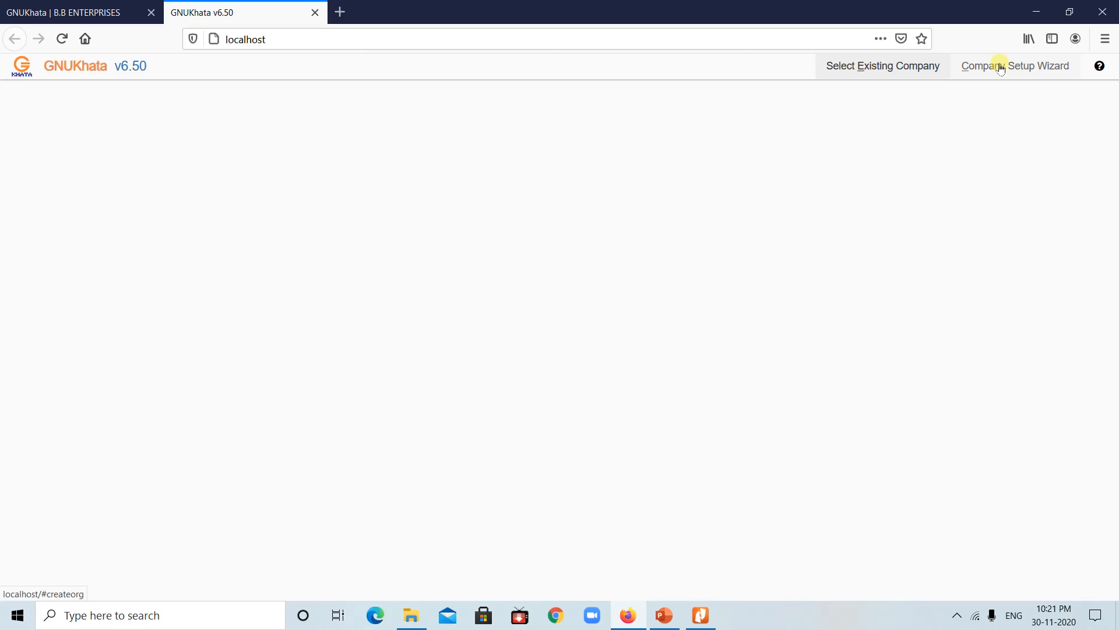
Step: Leave the B.B ENTERPRISES sign-in and bring up the Company Setup Wizard on the new GNUKhata tab
{"action": "left_click", "coordinate": [83, 9]}
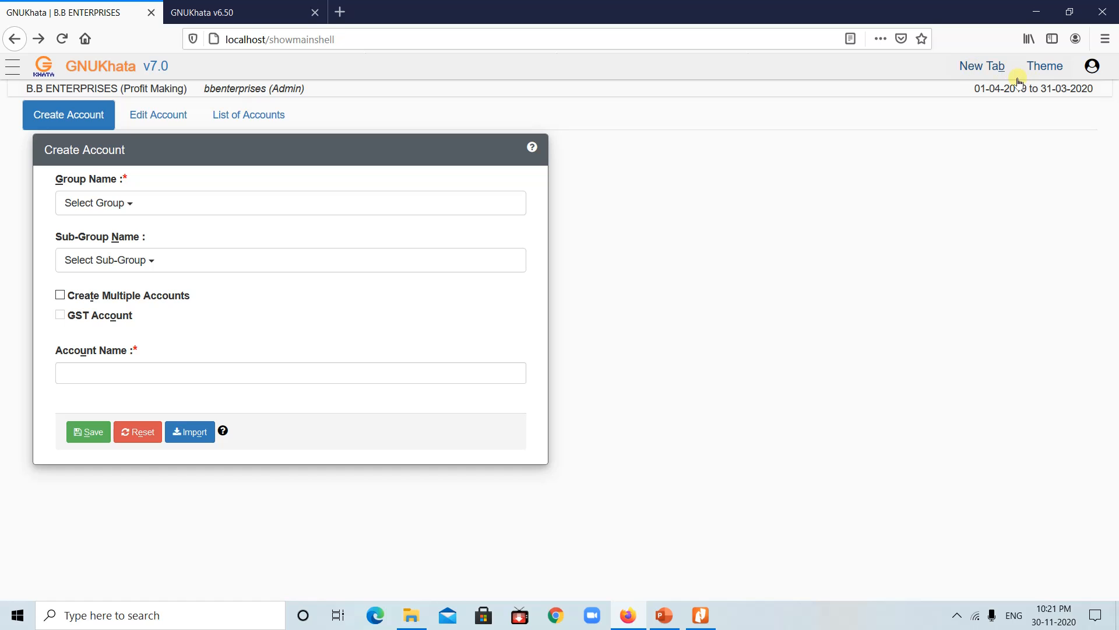
{"action": "left_click", "coordinate": [227, 12]}
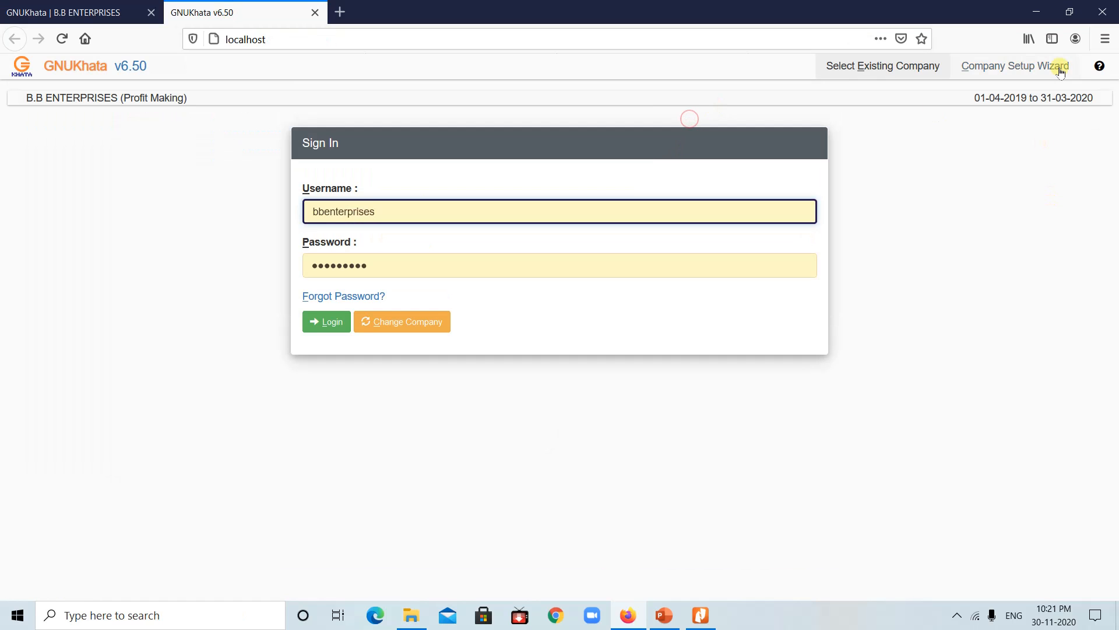
{"action": "left_click", "coordinate": [1009, 65]}
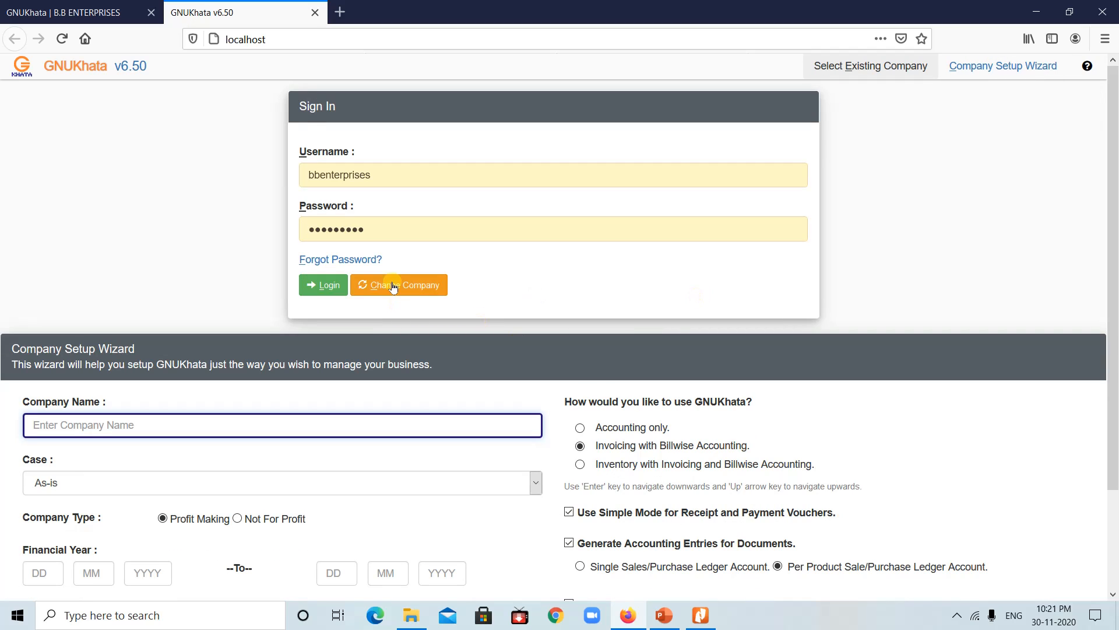
{"action": "left_click", "coordinate": [393, 286]}
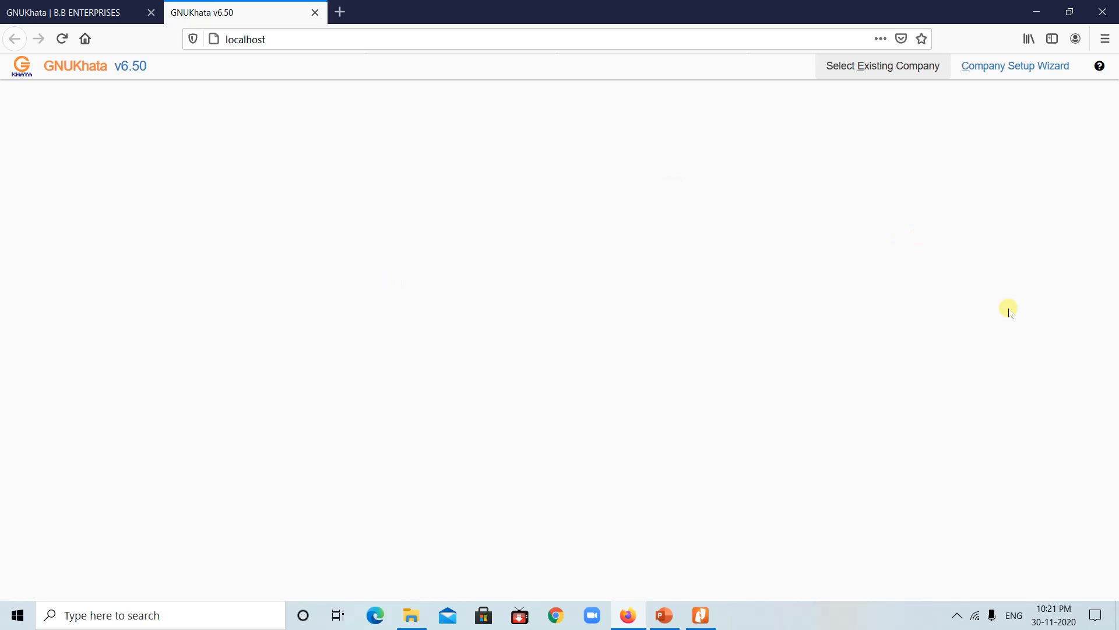
{"action": "left_click", "coordinate": [1005, 72]}
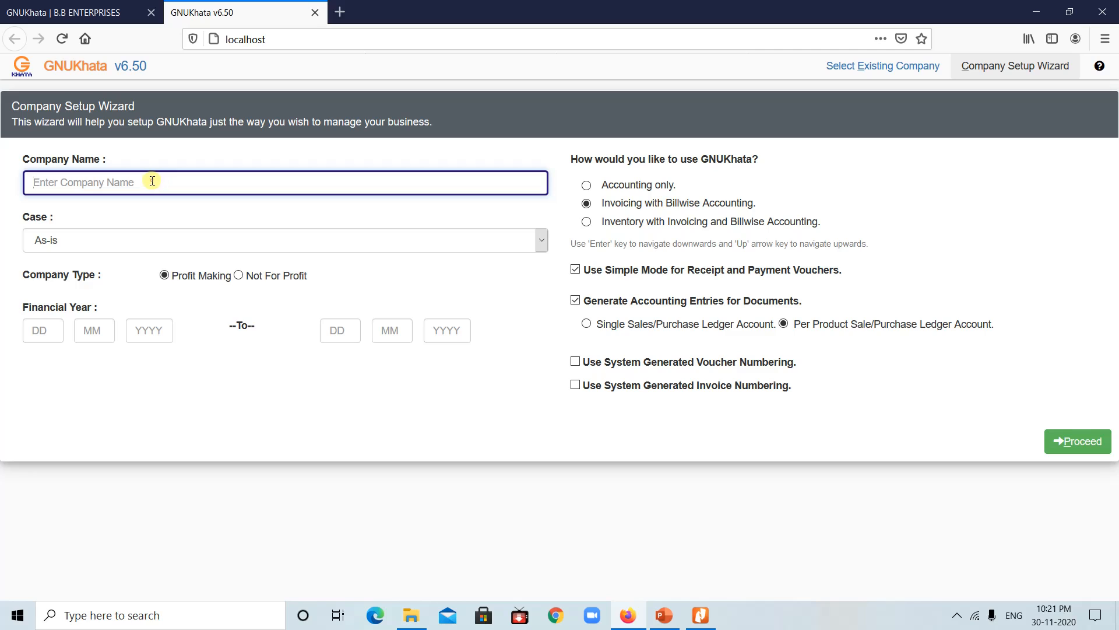
Step: Create M/S Satyam Ltd. with year start 01-04-2018, Accounting only, Simple Mode off, and proceed
{"action": "type", "text": "M"}
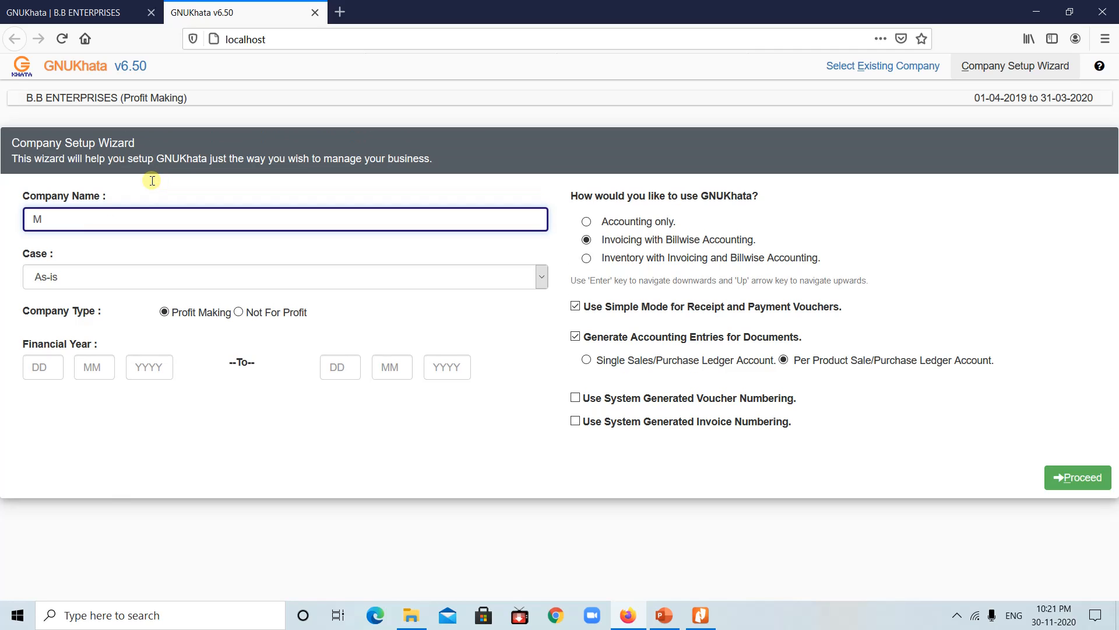
{"action": "type", "text": "/S Satyam Ltd."}
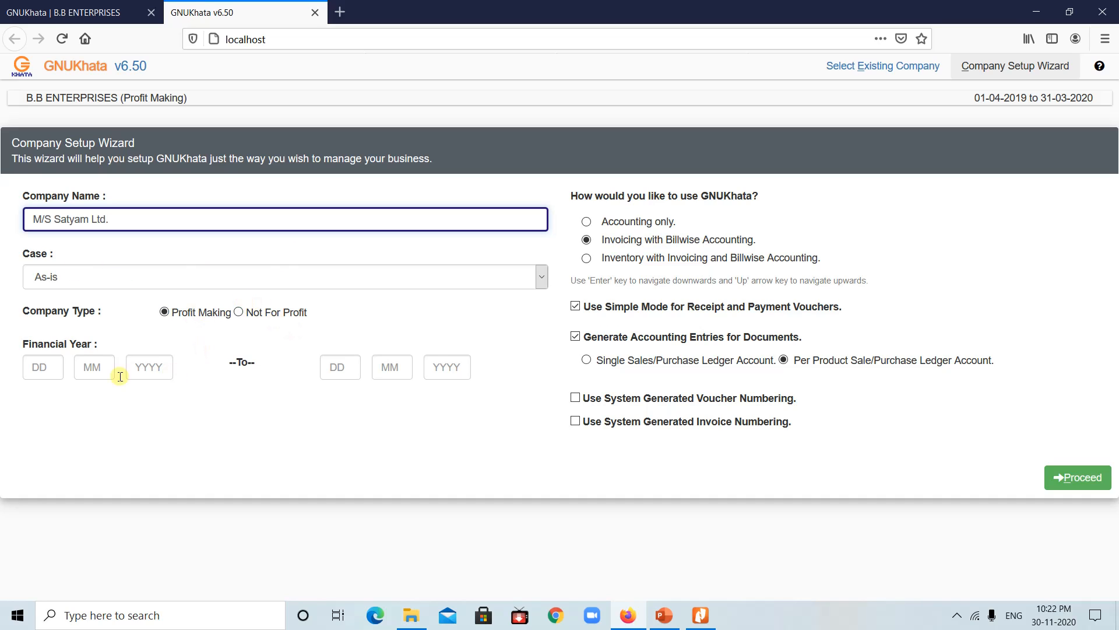
{"action": "left_click", "coordinate": [43, 365]}
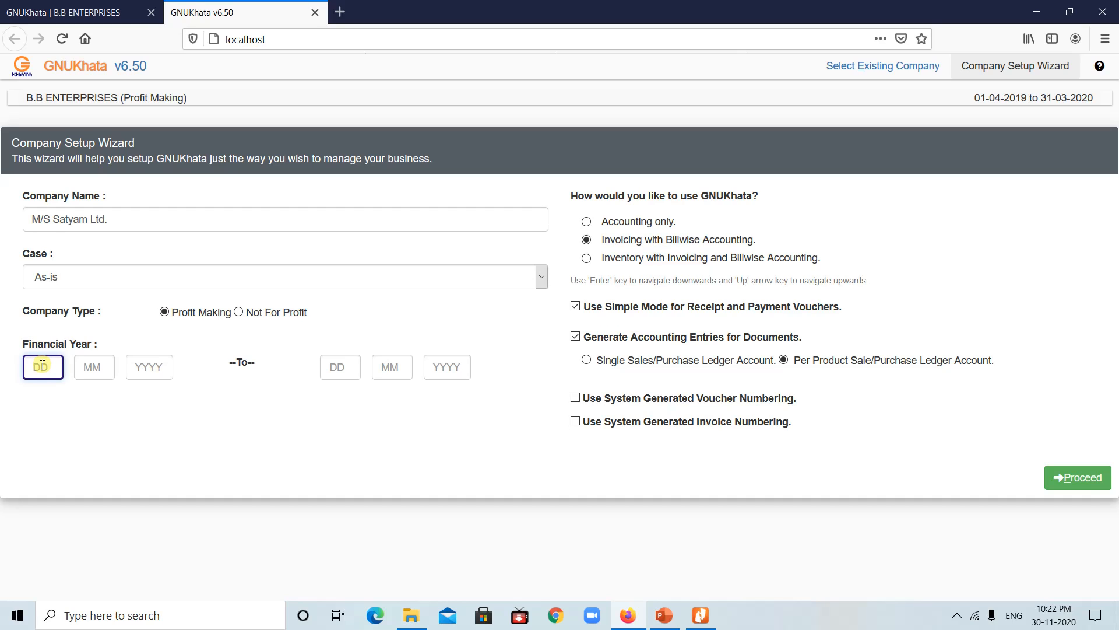
{"action": "type", "text": "01"}
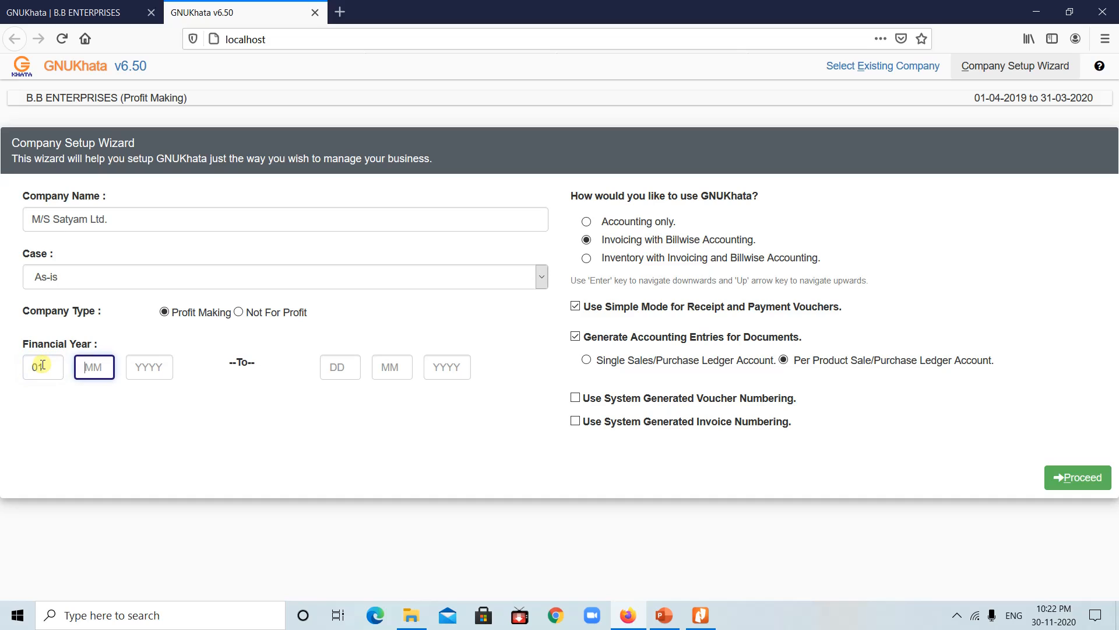
{"action": "type", "text": "04"}
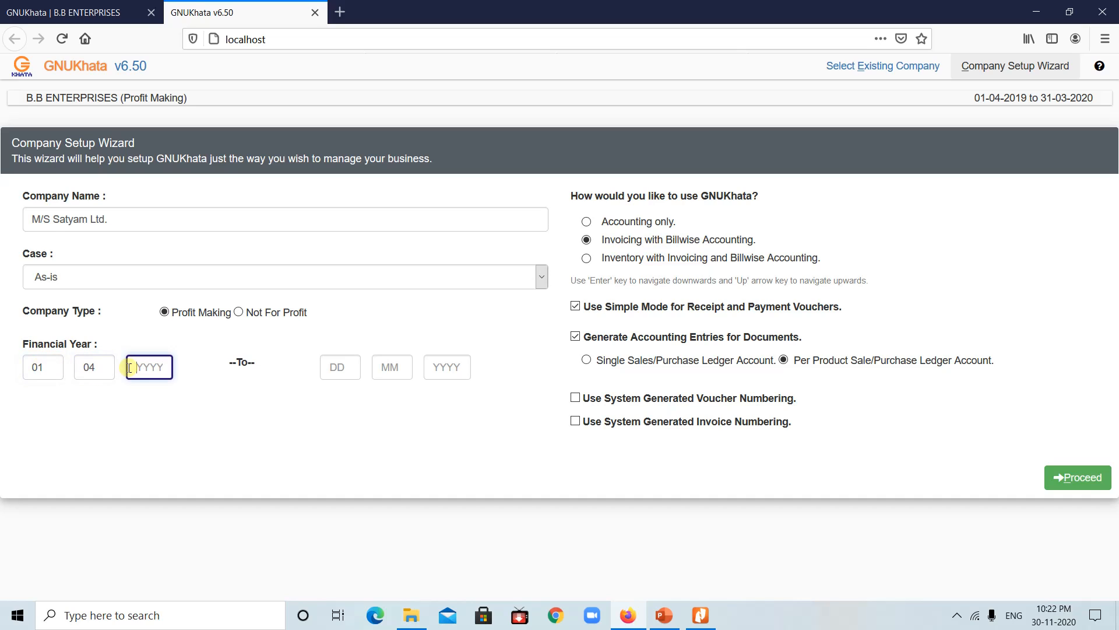
{"action": "type", "text": "20"}
{"action": "key", "text": "BackSpace"}
{"action": "type", "text": "18"}
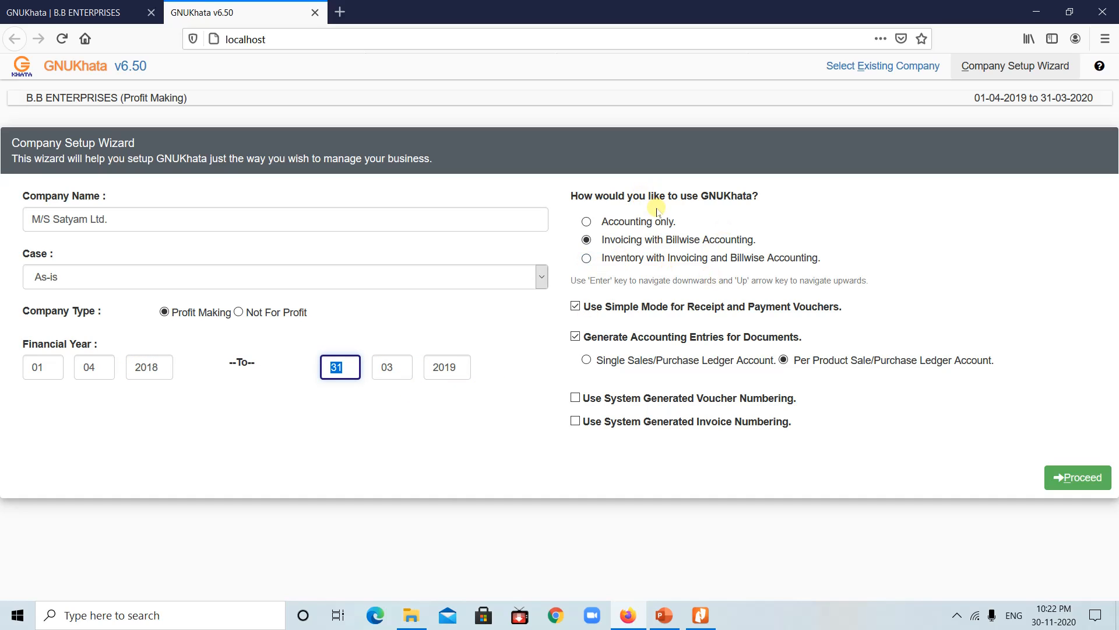
{"action": "left_click", "coordinate": [628, 224]}
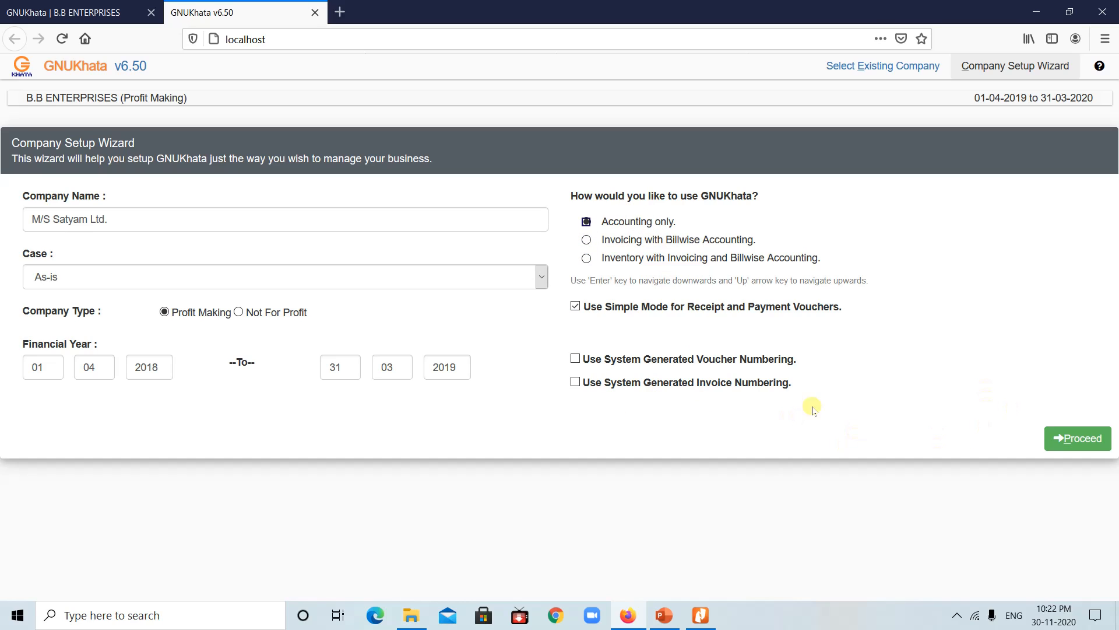
{"action": "left_click", "coordinate": [583, 309]}
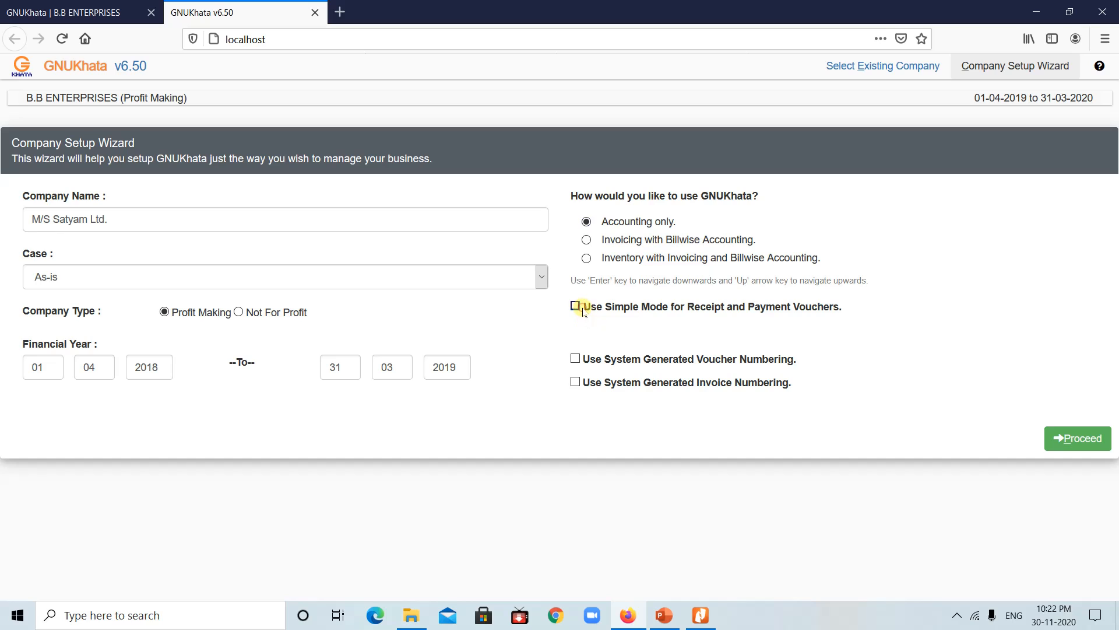
{"action": "left_click", "coordinate": [1070, 441]}
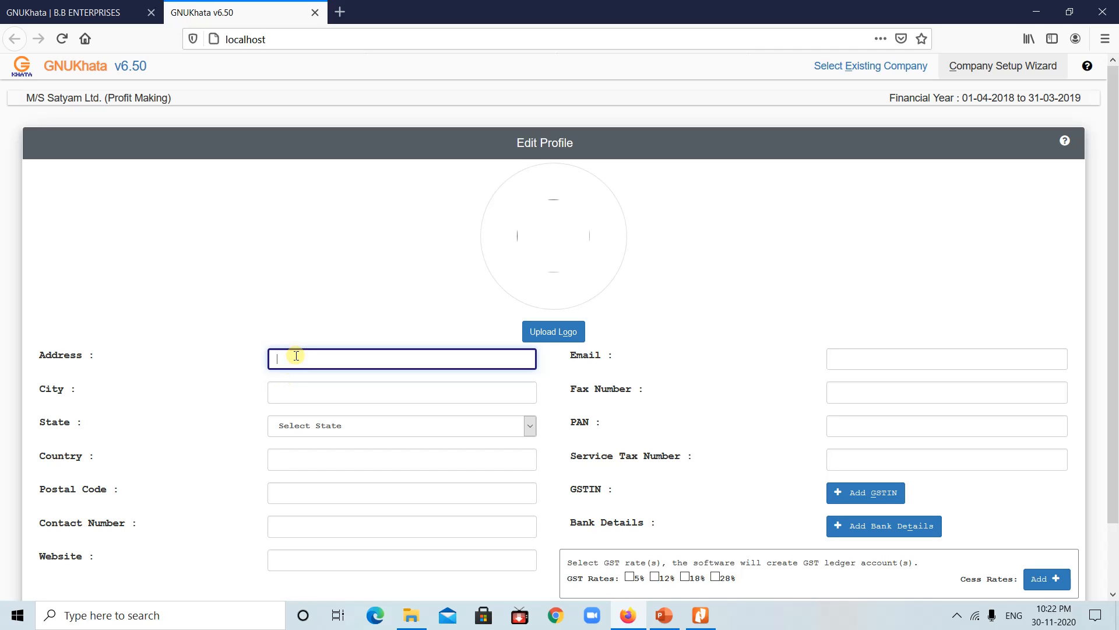
Step: Enter the company address, city Mumbai, a state and country India on the profile
{"action": "type", "text": "Bhandup"}
{"action": "key", "text": "Tab"}
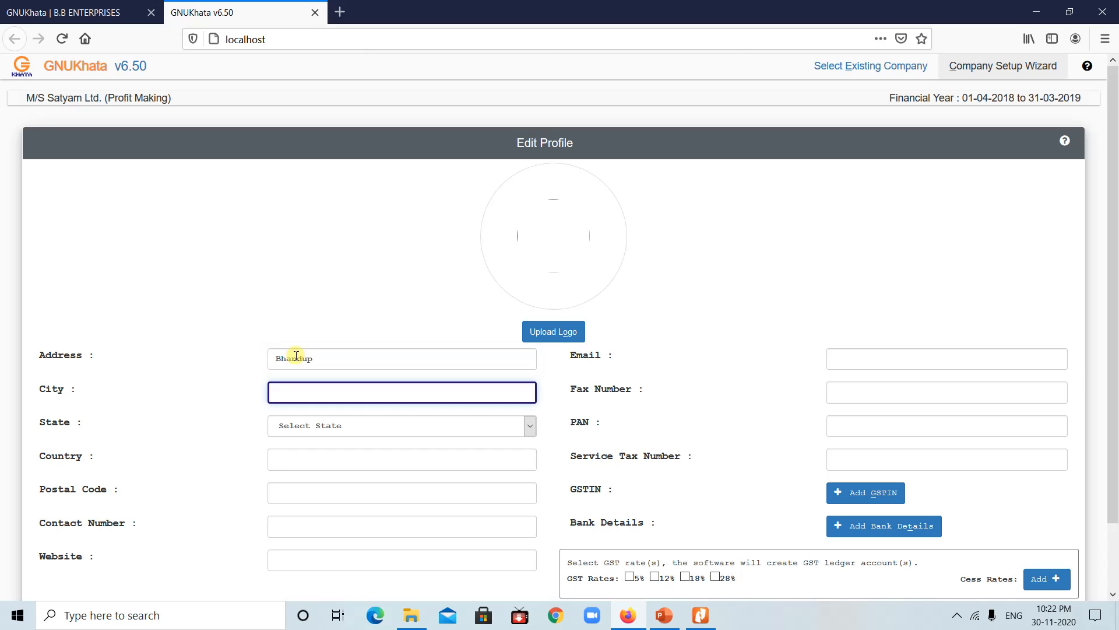
{"action": "type", "text": "Mumbai"}
{"action": "key", "text": "Tab"}
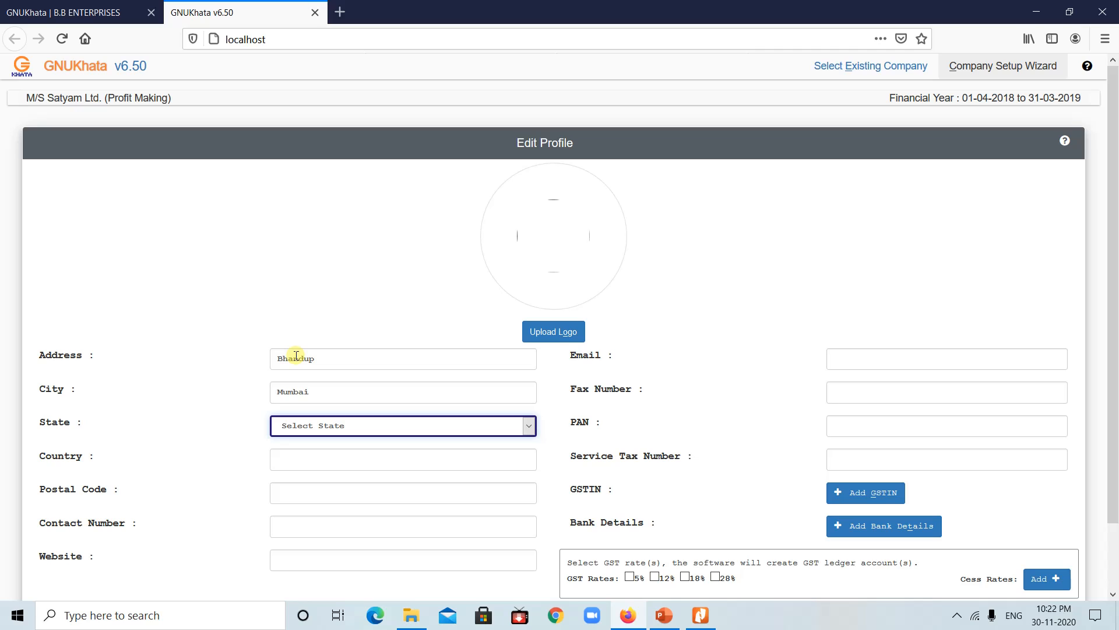
{"action": "left_click", "coordinate": [526, 426]}
{"action": "left_click", "coordinate": [327, 451]}
{"action": "type", "text": "I"}
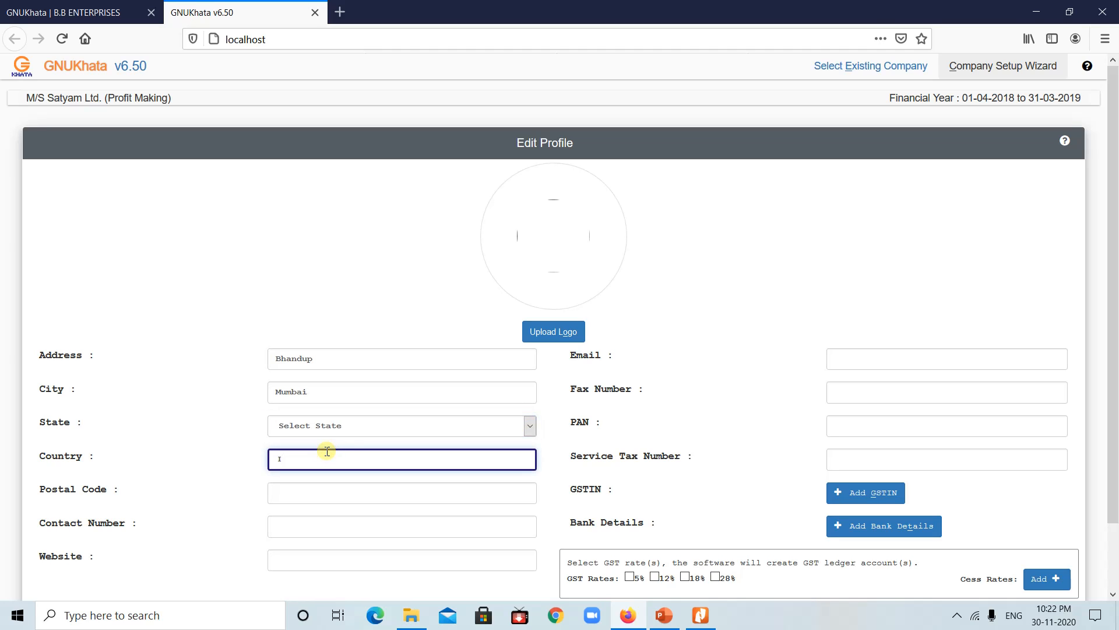
{"action": "type", "text": "ndia"}
Step: Fill in the company's contact number and e-mail, then scroll down to Proceed
{"action": "key", "text": "Tab"}
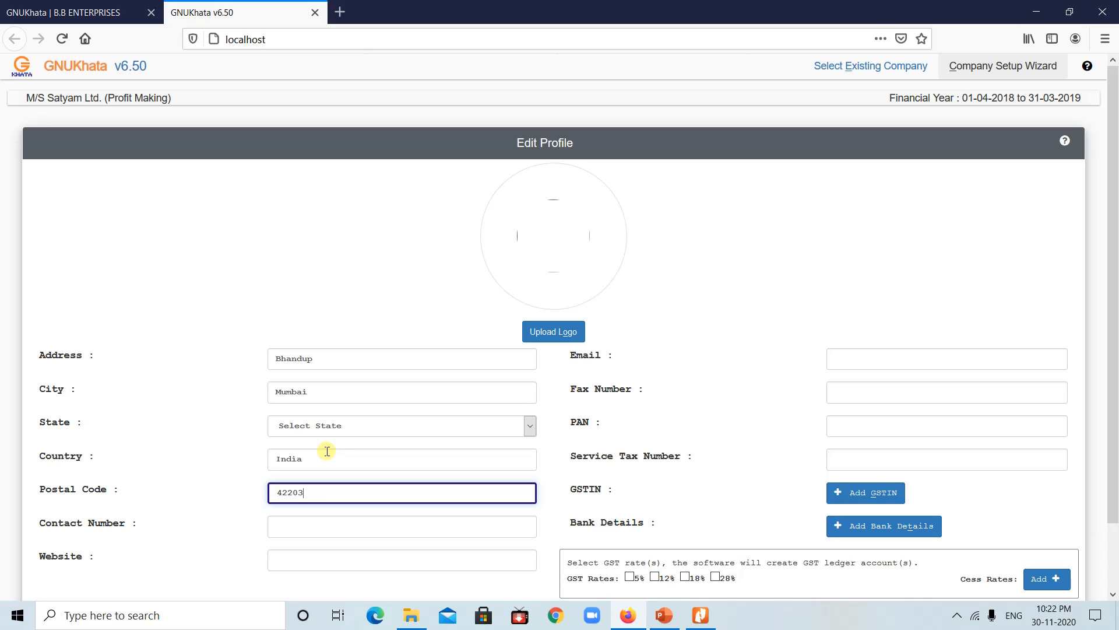
{"action": "left_click", "coordinate": [302, 524]}
{"action": "type", "text": "78896255"}
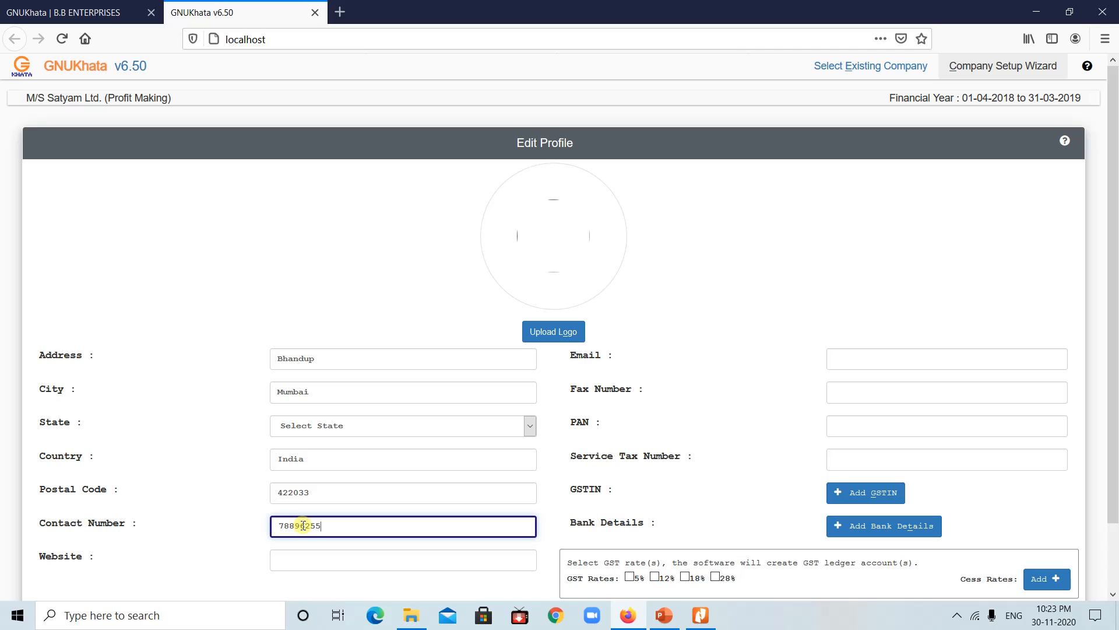
{"action": "left_click", "coordinate": [852, 352]}
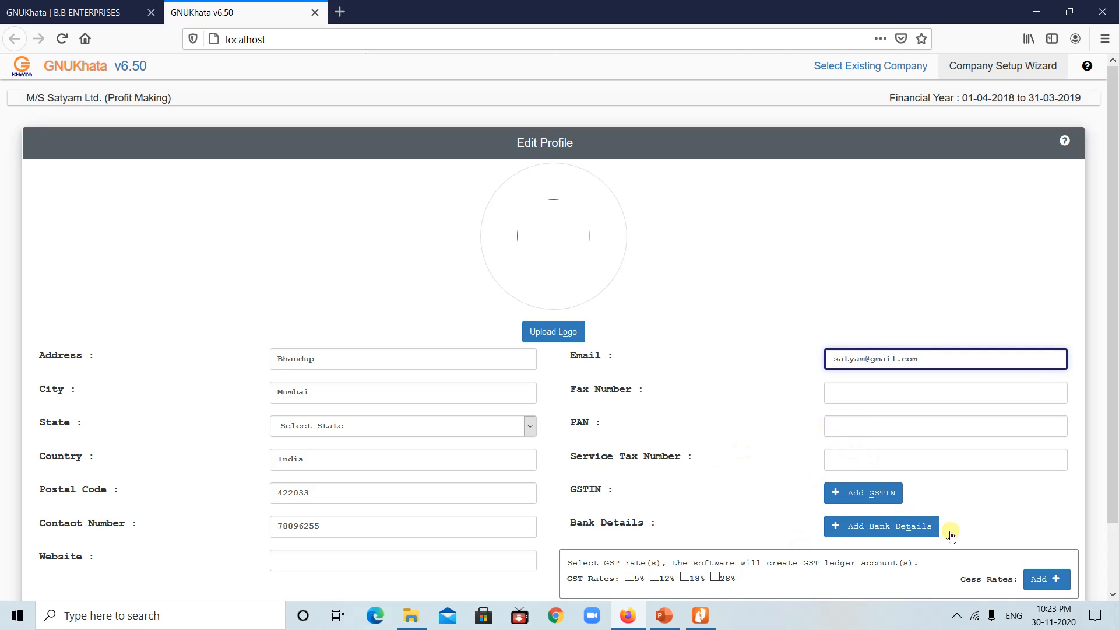
{"action": "left_click", "coordinate": [1112, 595]}
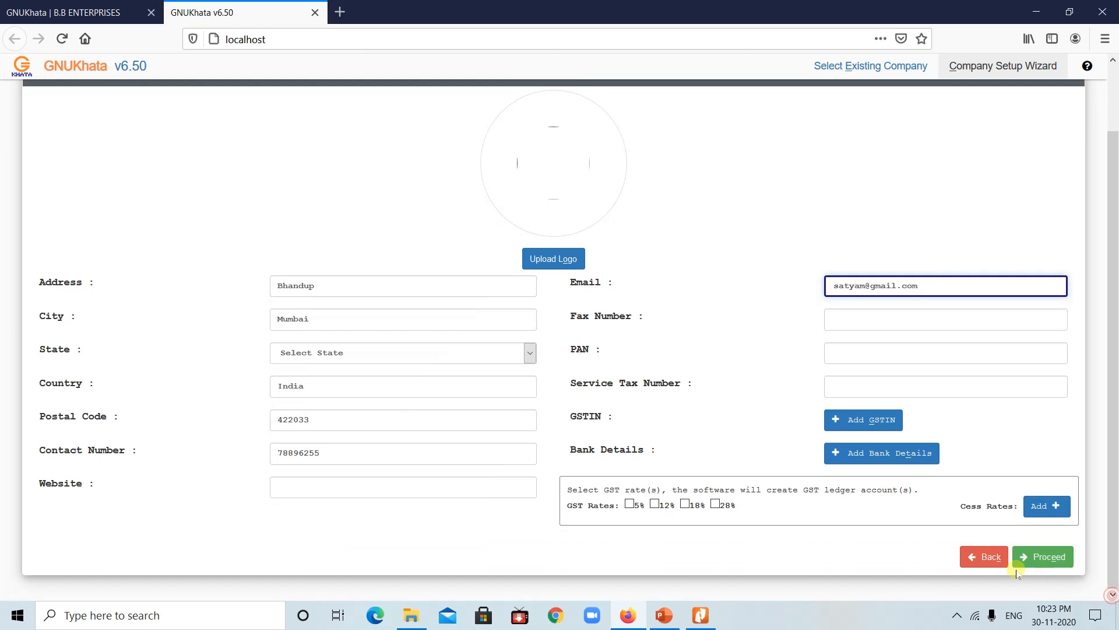
Step: Confirm the profile and set the admin username and password
{"action": "left_click", "coordinate": [1048, 556]}
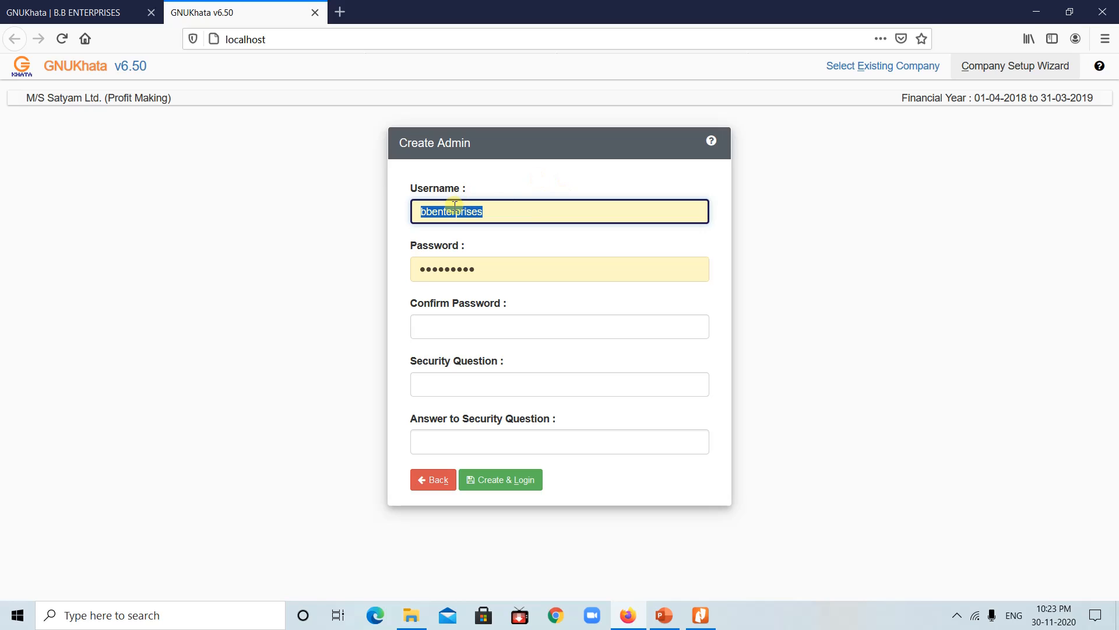
{"action": "left_click", "coordinate": [530, 215]}
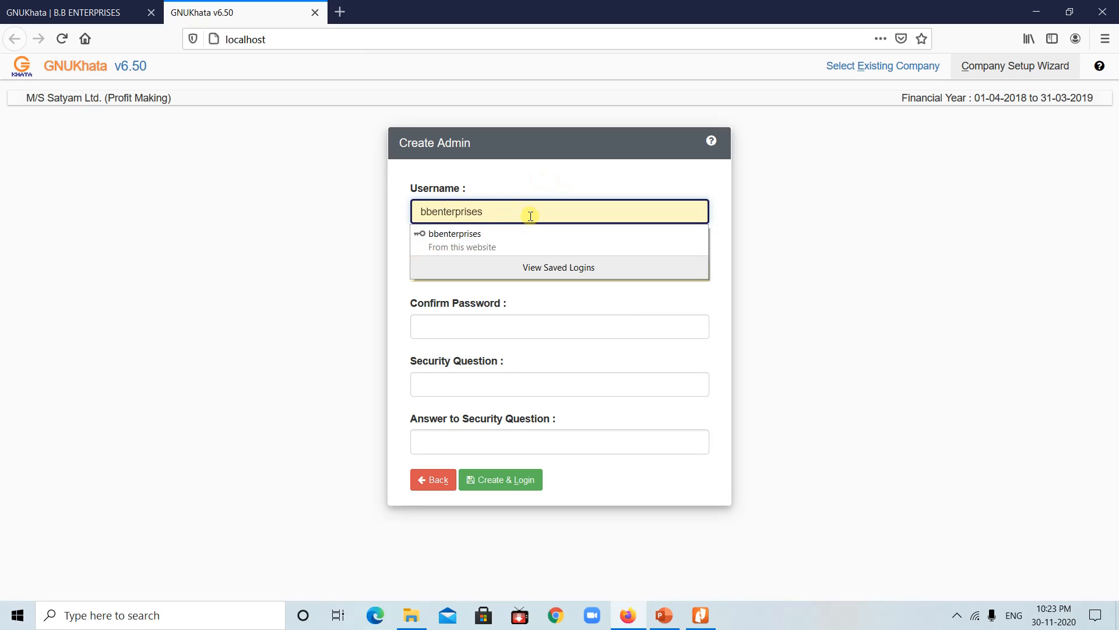
{"action": "key", "text": "BackSpace"}
{"action": "key", "text": "BackSpace"}
{"action": "key", "text": "BackSpace"}
{"action": "key", "text": "BackSpace"}
{"action": "key", "text": "BackSpace"}
{"action": "key", "text": "BackSpace"}
{"action": "key", "text": "BackSpace"}
{"action": "key", "text": "BackSpace"}
{"action": "key", "text": "BackSpace"}
{"action": "key", "text": "BackSpace"}
{"action": "key", "text": "BackSpace"}
{"action": "key", "text": "BackSpace"}
{"action": "key", "text": "BackSpace"}
{"action": "type", "text": "satyam"}
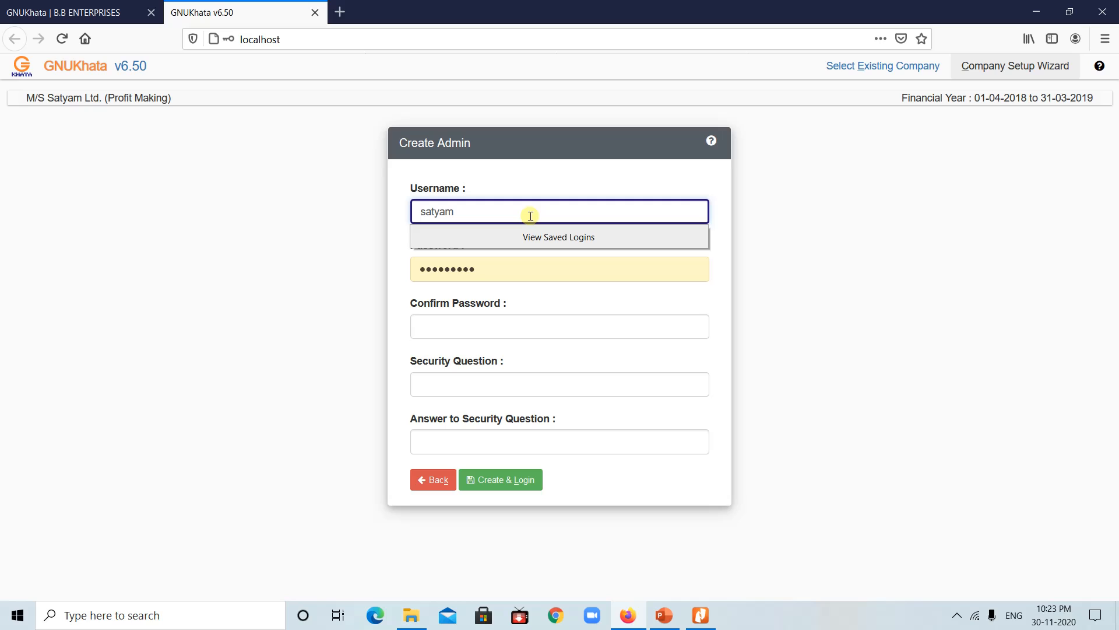
{"action": "key", "text": "Tab"}
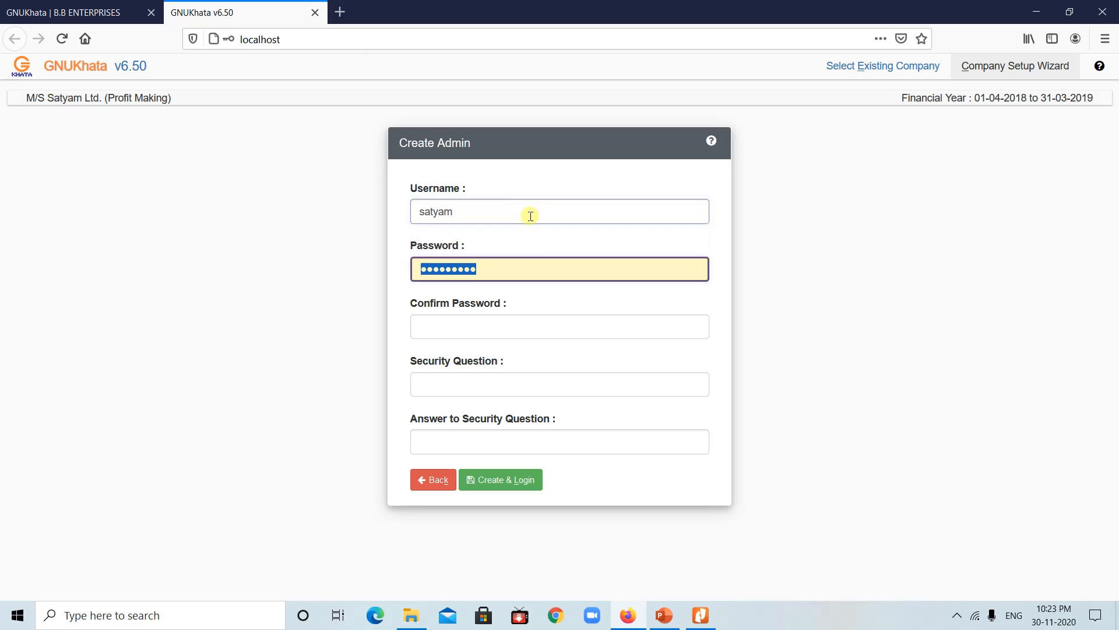
{"action": "type", "text": "admin"}
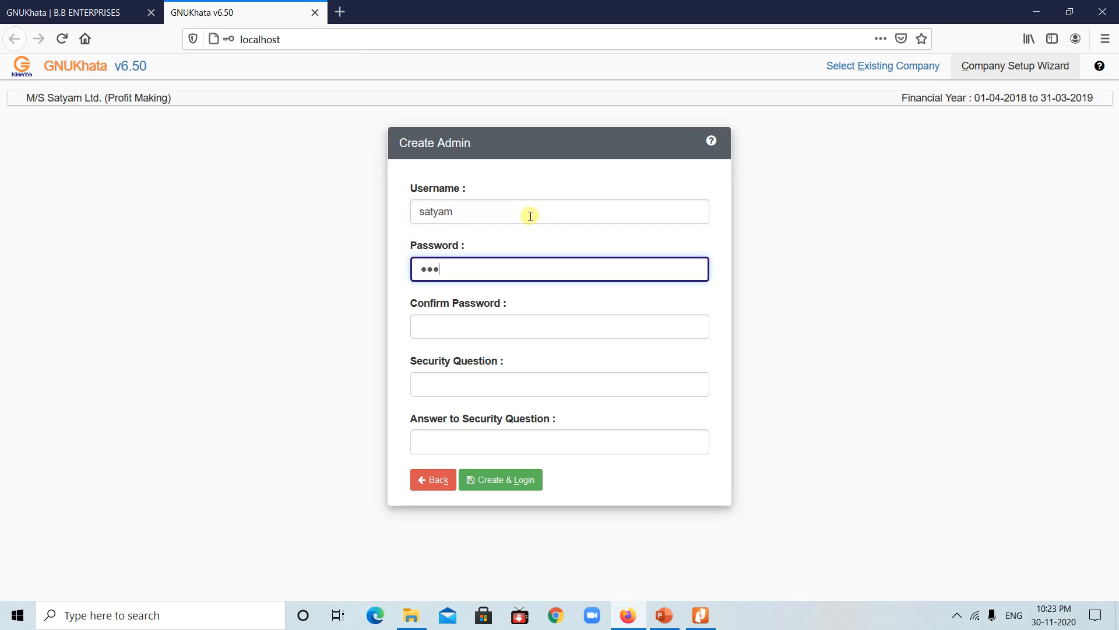
{"action": "type", "text": "••••"}
Step: Confirm the password, set the Pet Name security question and answer, then create and log in, saving the login
{"action": "left_click", "coordinate": [500, 329]}
{"action": "type", "text": "•••••"}
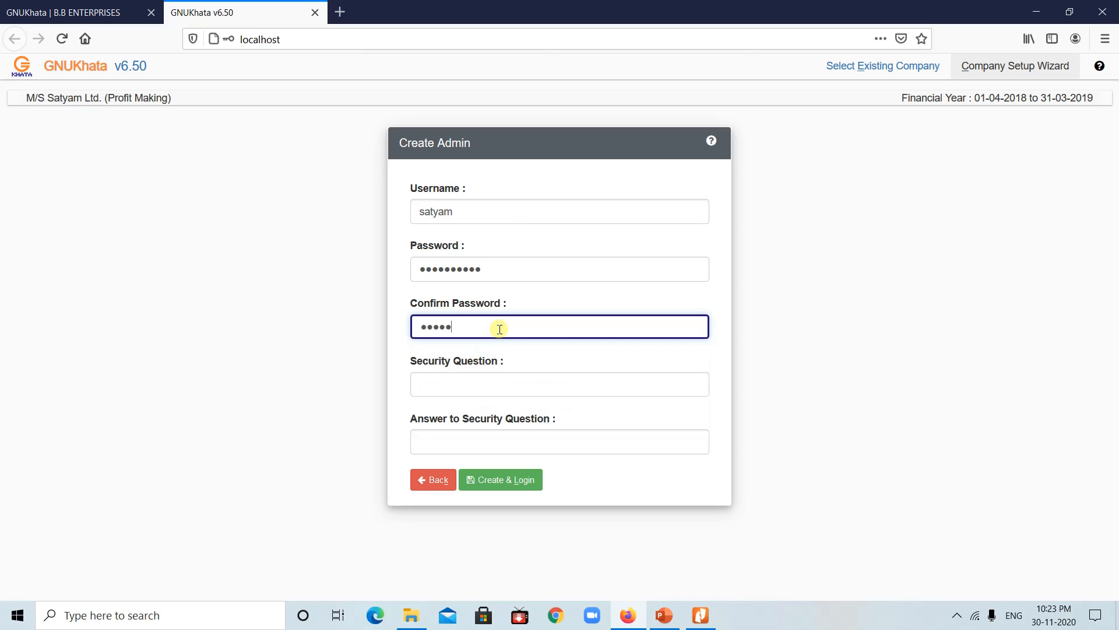
{"action": "type", "text": "•••••"}
{"action": "left_click", "coordinate": [470, 378]}
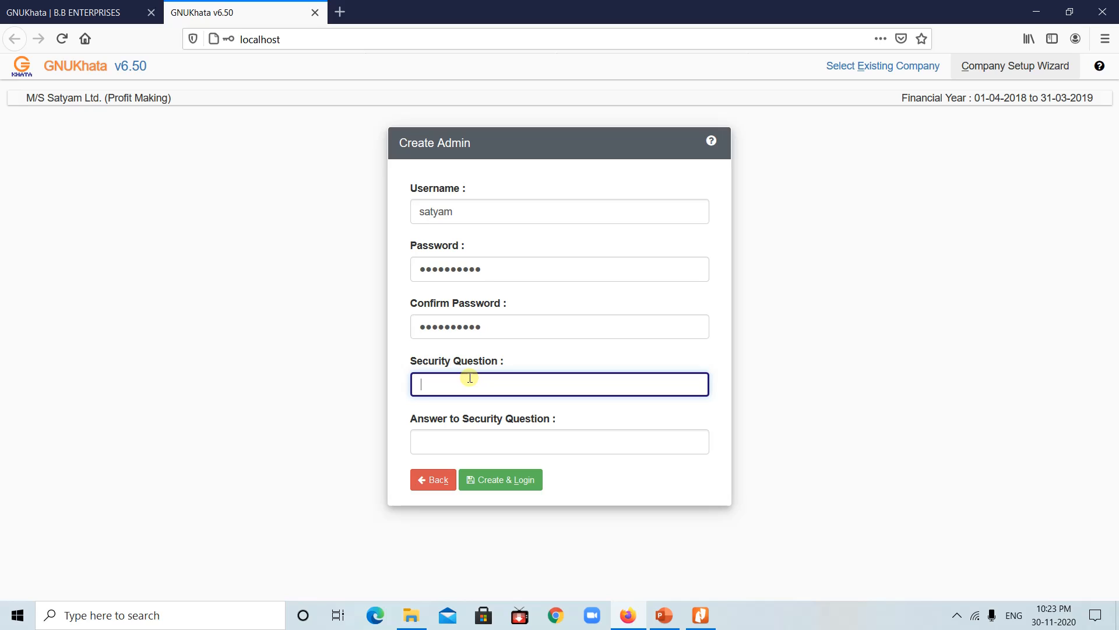
{"action": "type", "text": "Pet Name"}
{"action": "left_click", "coordinate": [452, 439]}
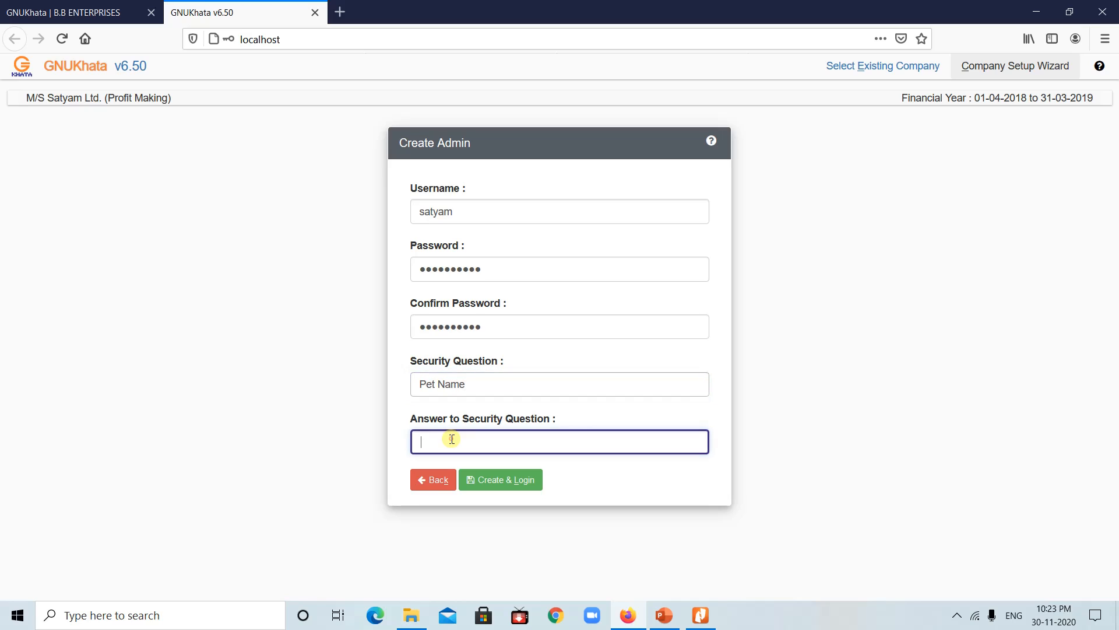
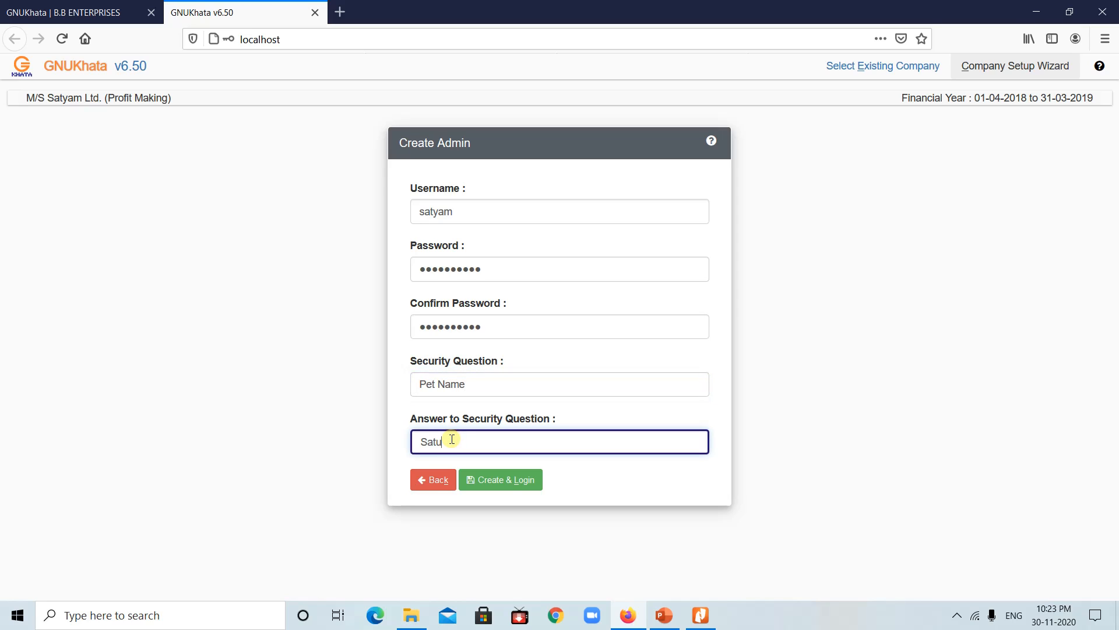
{"action": "left_click", "coordinate": [492, 481]}
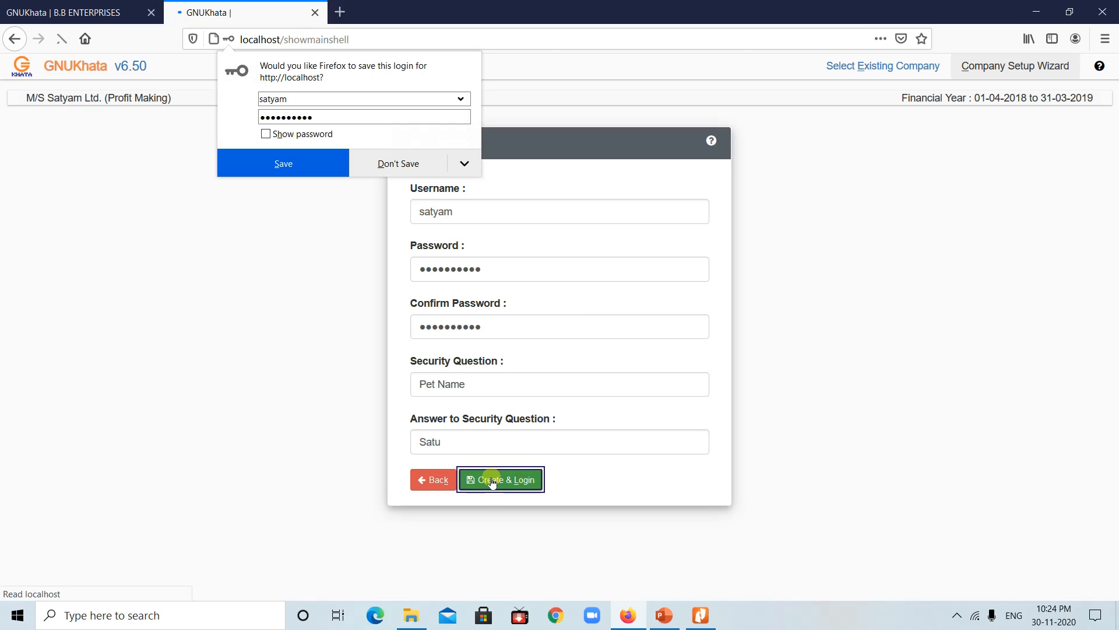
{"action": "left_click", "coordinate": [309, 163]}
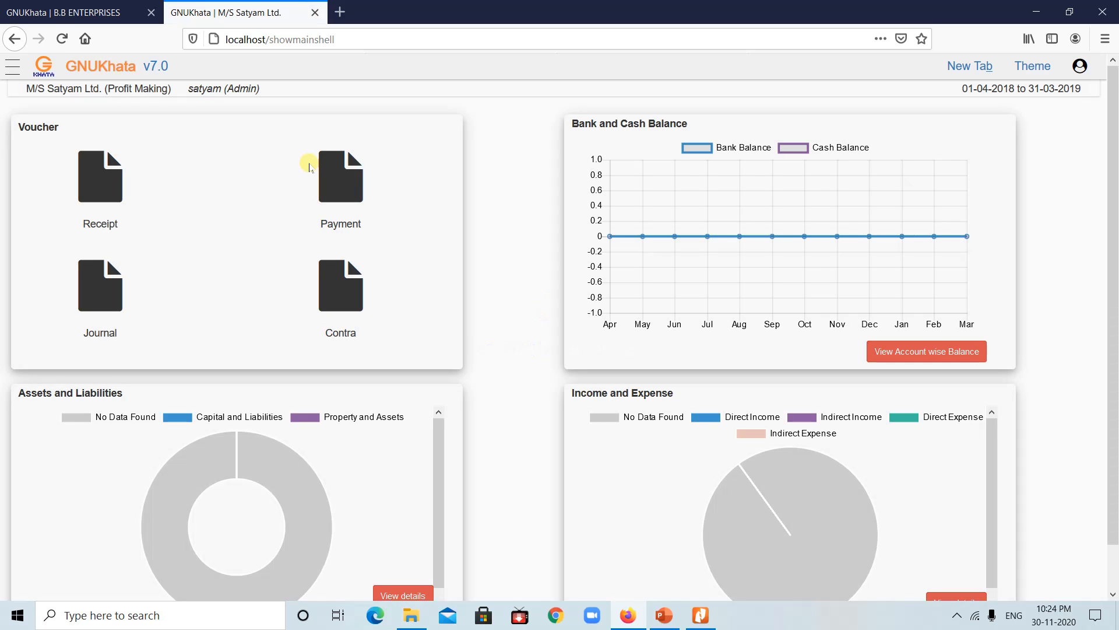
Step: Open Master > Account from the main menu to reach Create Account
{"action": "left_click", "coordinate": [14, 68]}
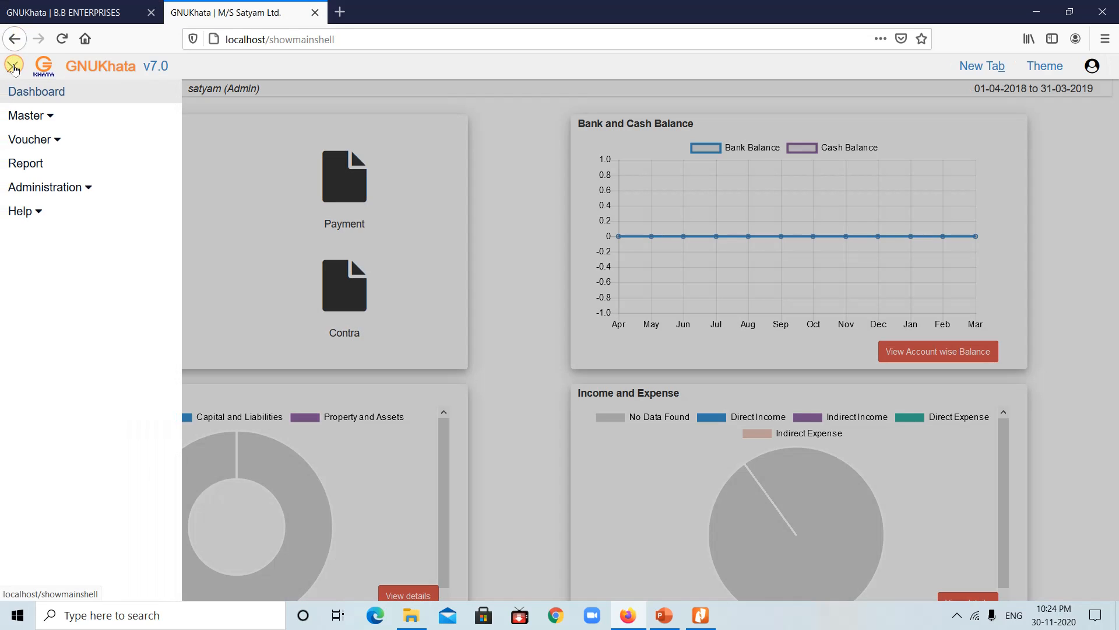
{"action": "left_click", "coordinate": [35, 118]}
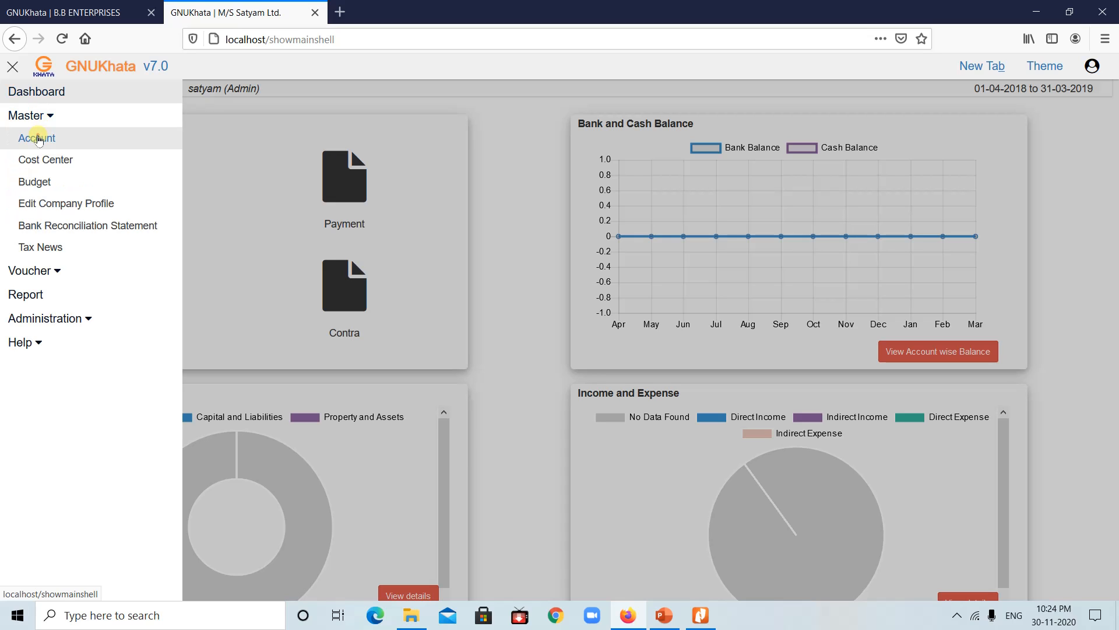
{"action": "left_click", "coordinate": [37, 139]}
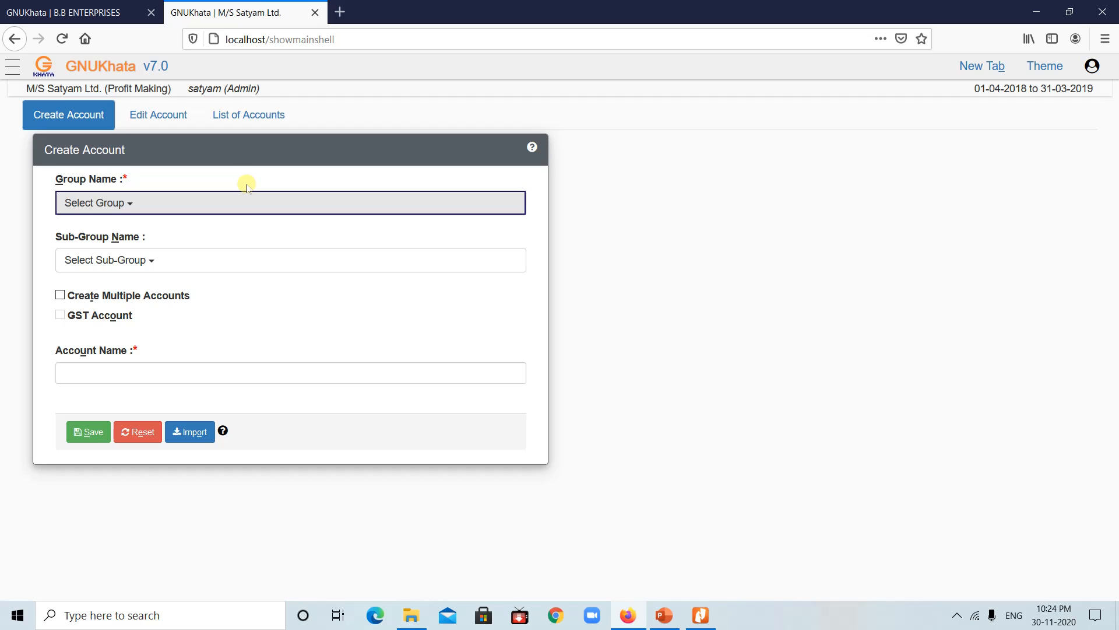
Step: Name the ledger Bank Account and place it under Current Assets, Bank sub-group
{"action": "left_click", "coordinate": [133, 374]}
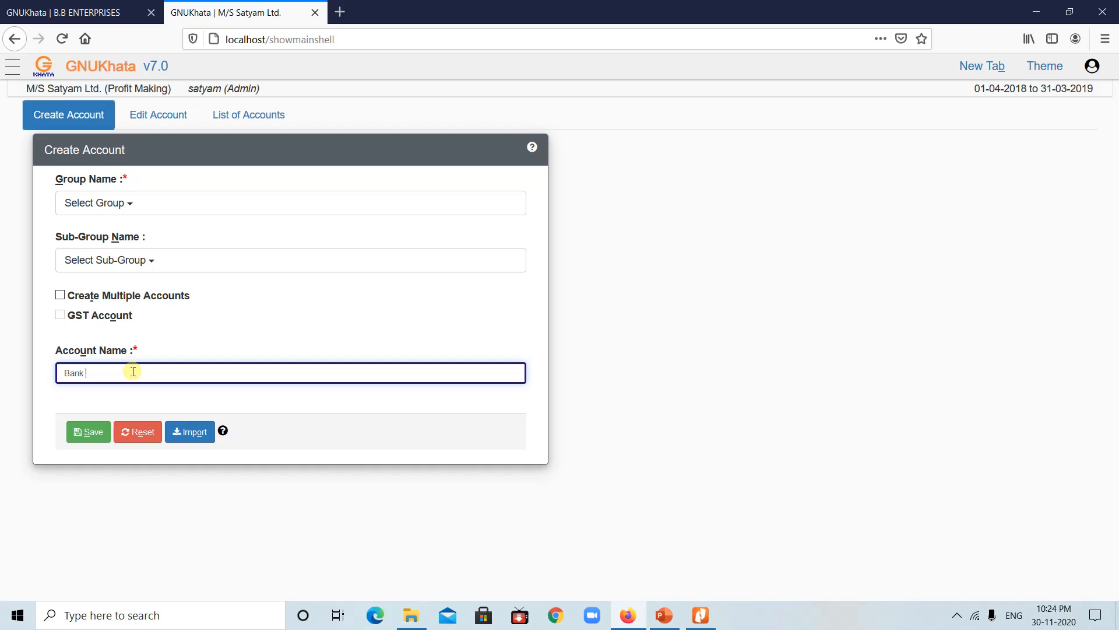
{"action": "type", "text": "ount"}
{"action": "left_click", "coordinate": [122, 199]}
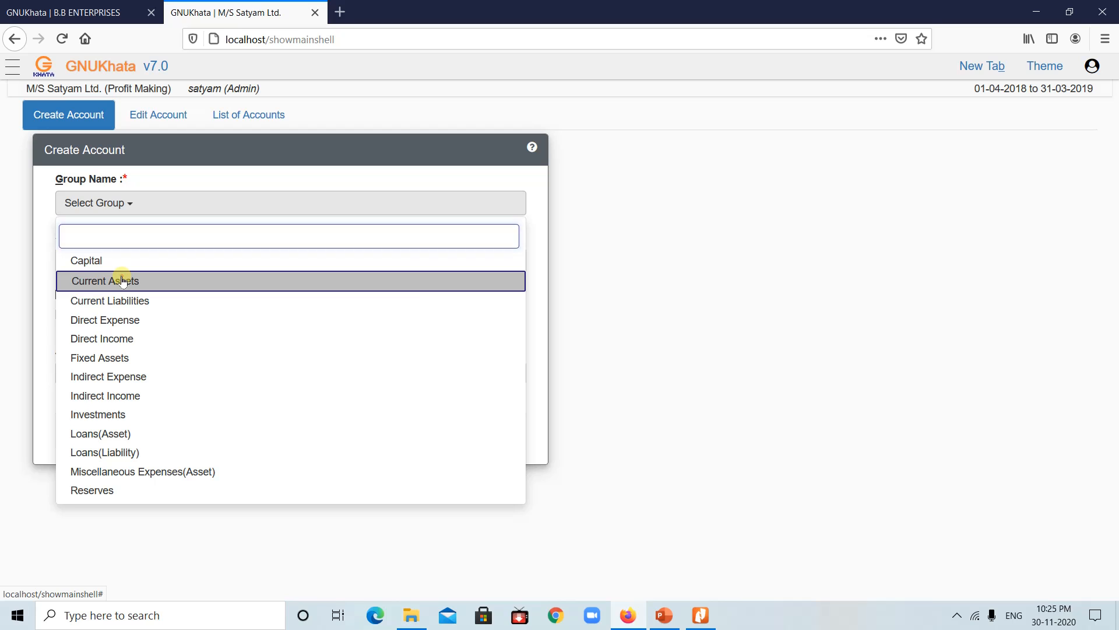
{"action": "left_click", "coordinate": [123, 283]}
{"action": "left_click", "coordinate": [150, 260]}
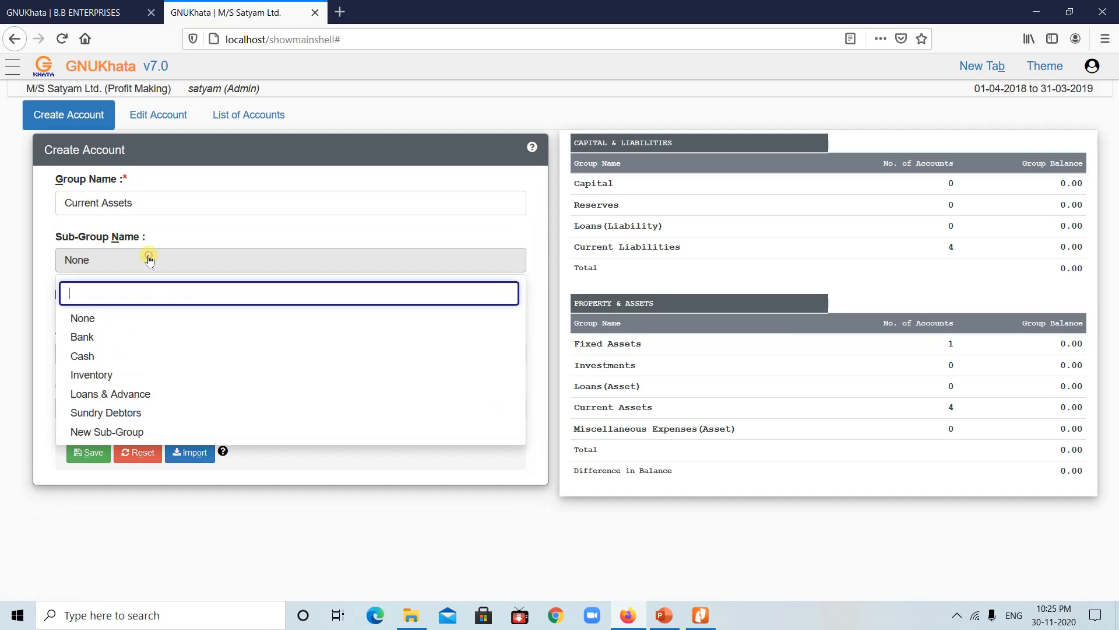
{"action": "left_click", "coordinate": [93, 347]}
Step: After checking Current Liabilities, reselect Current Assets > Bank and save the Bank Account ledger
{"action": "left_click", "coordinate": [158, 208]}
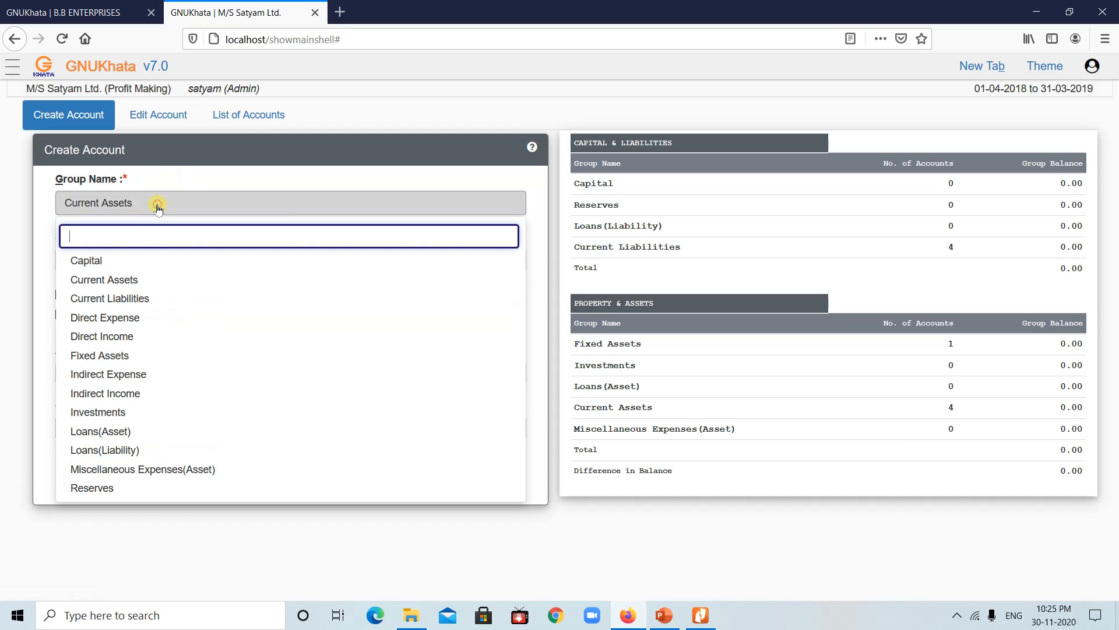
{"action": "left_click", "coordinate": [116, 299]}
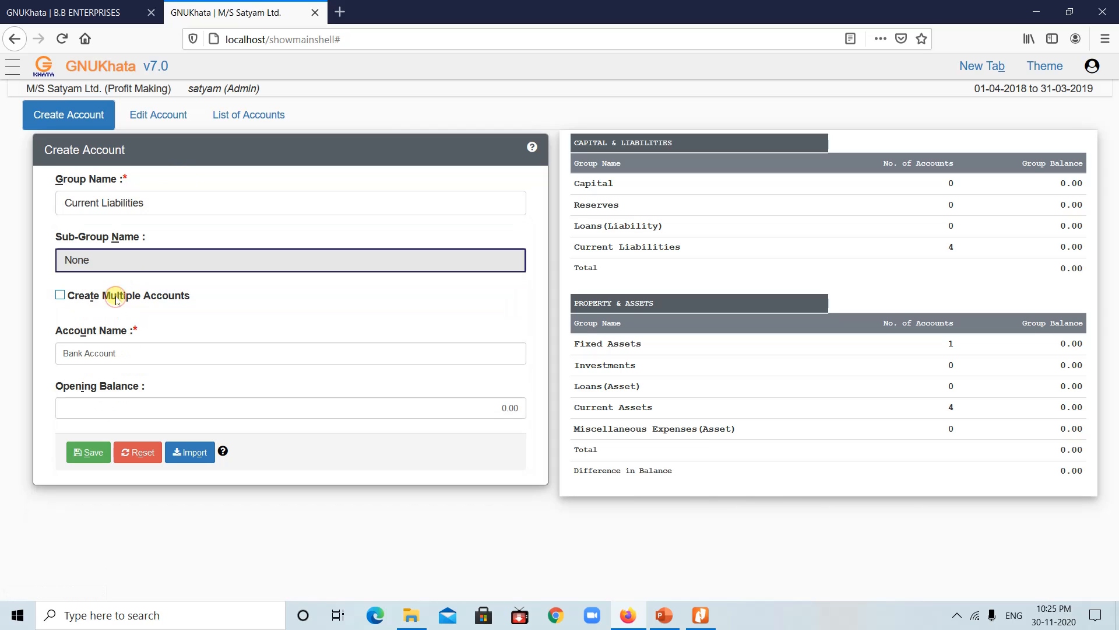
{"action": "left_click", "coordinate": [140, 256]}
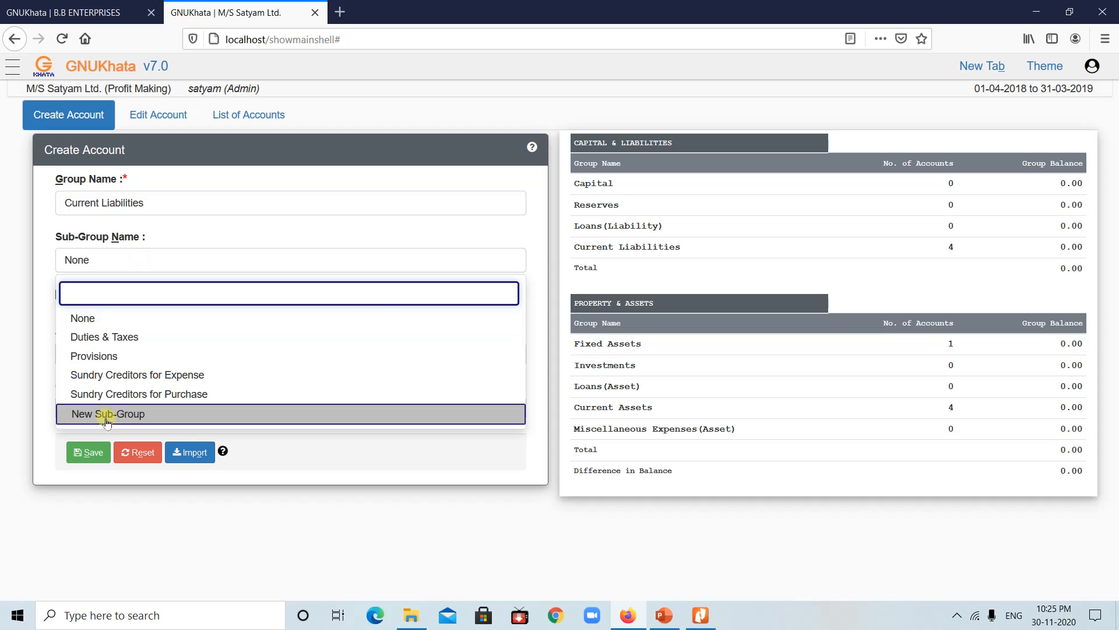
{"action": "left_click", "coordinate": [162, 204]}
{"action": "left_click", "coordinate": [124, 280]}
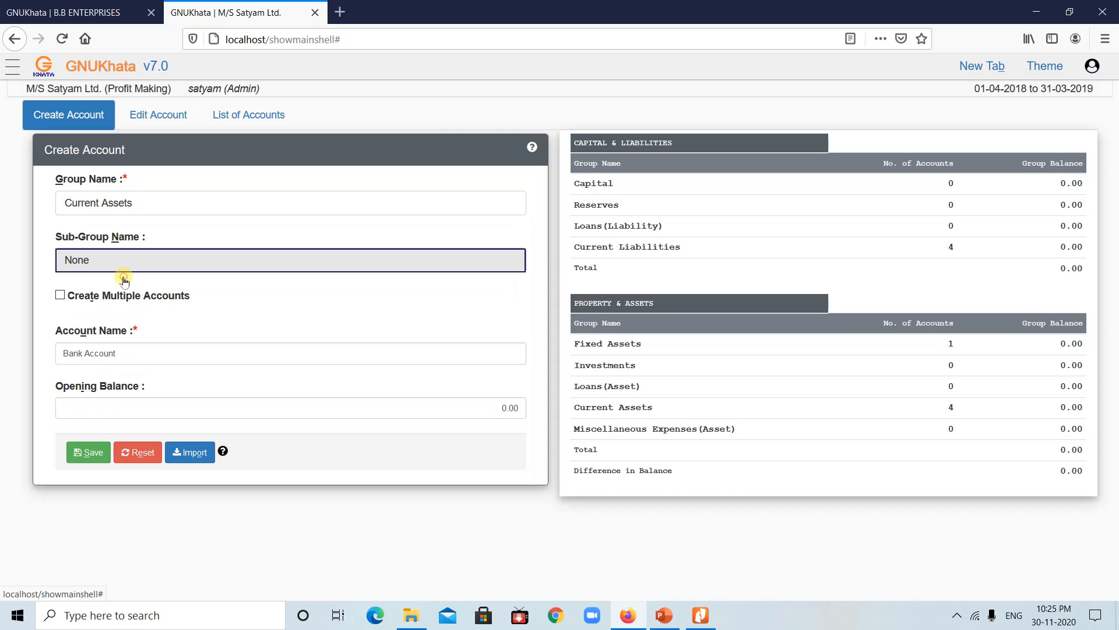
{"action": "left_click", "coordinate": [138, 262]}
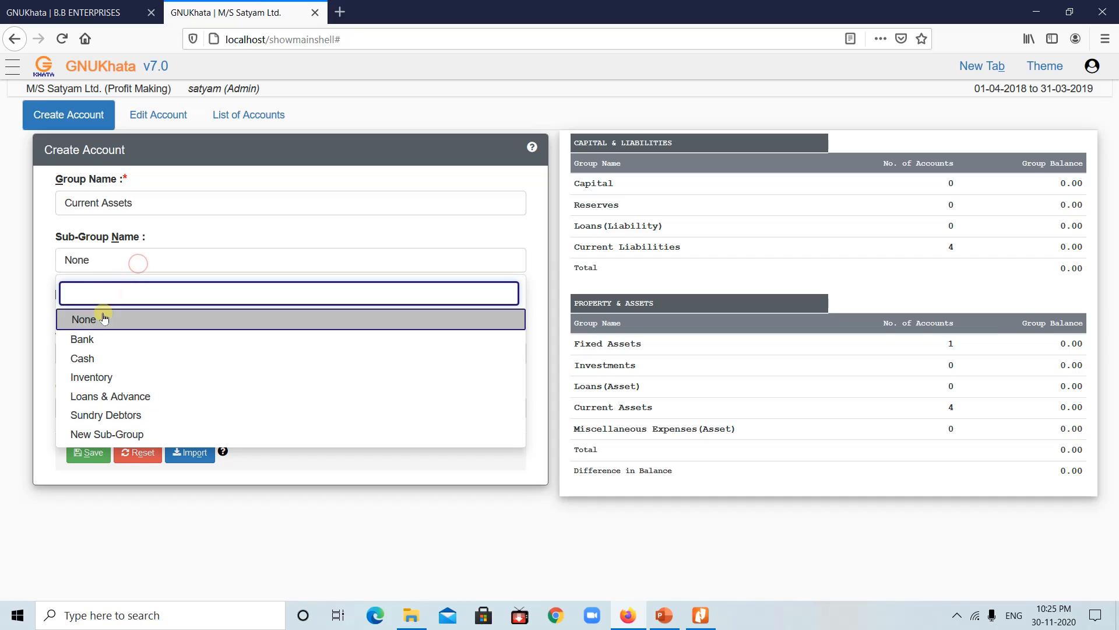
{"action": "left_click", "coordinate": [88, 337]}
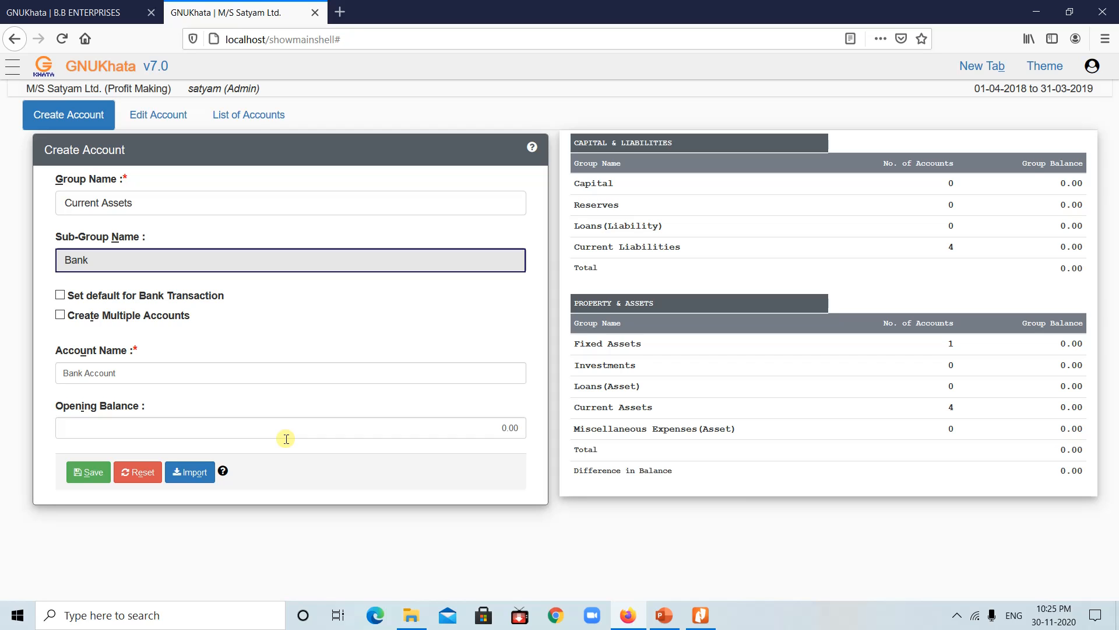
{"action": "left_click", "coordinate": [81, 472]}
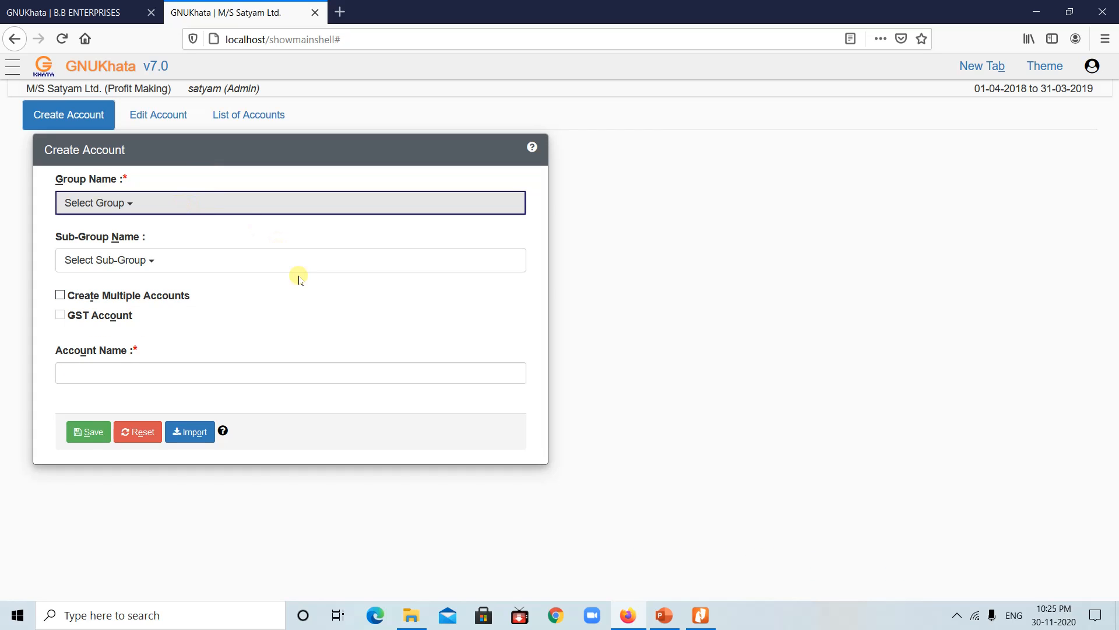
Step: Create Salary & Allowances under Indirect Expense, then view the ledger-list slide in PowerPoint
{"action": "left_click", "coordinate": [184, 203]}
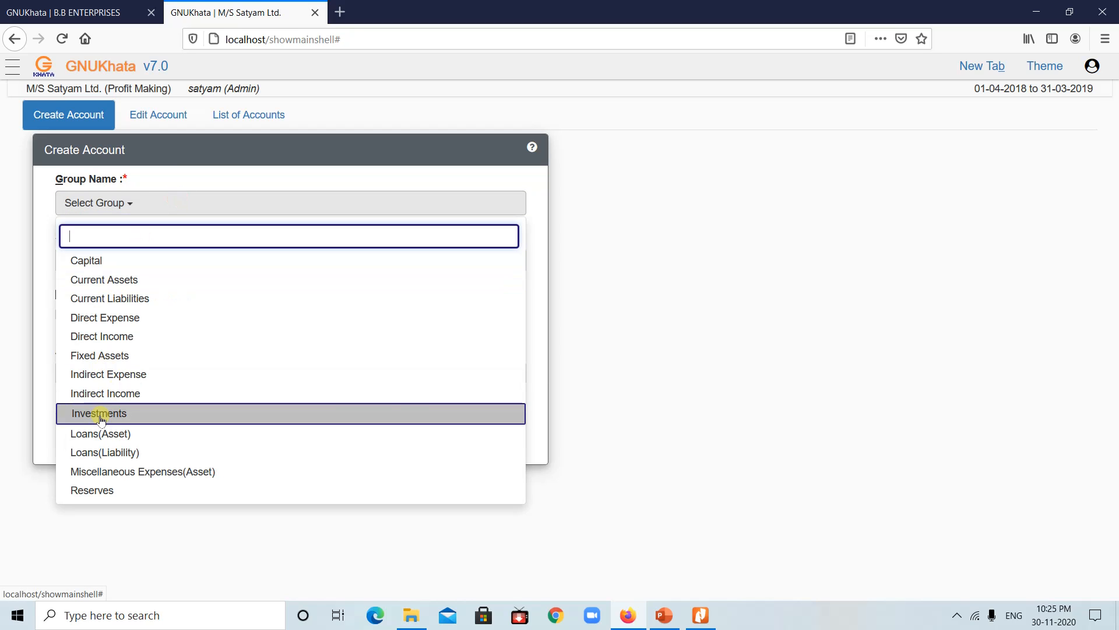
{"action": "left_click", "coordinate": [125, 375]}
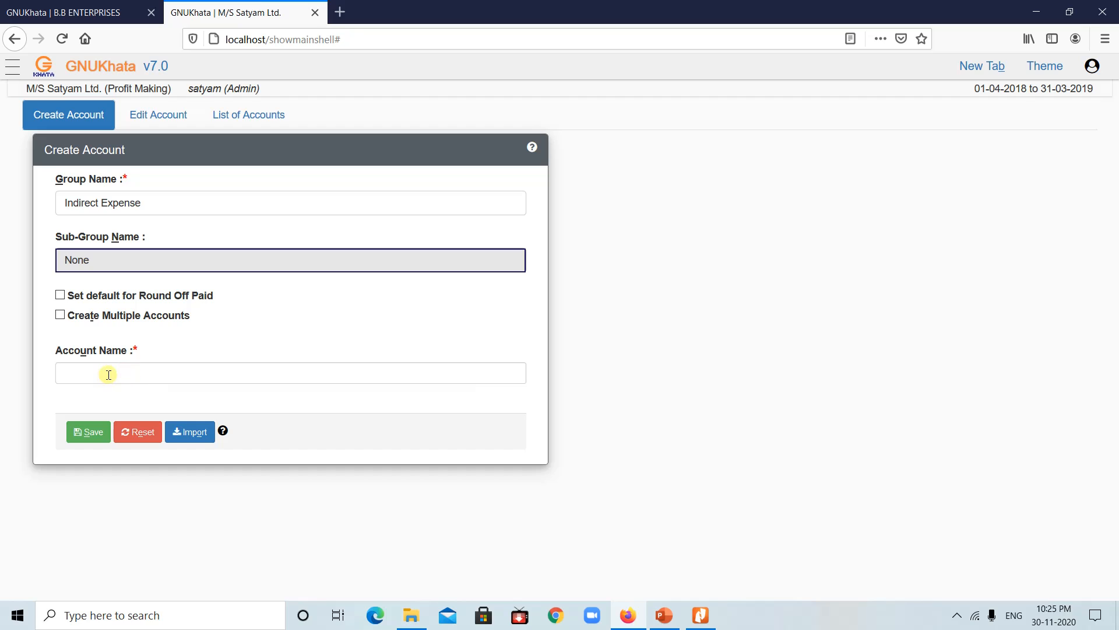
{"action": "left_click", "coordinate": [110, 375]}
{"action": "type", "text": "Sa"}
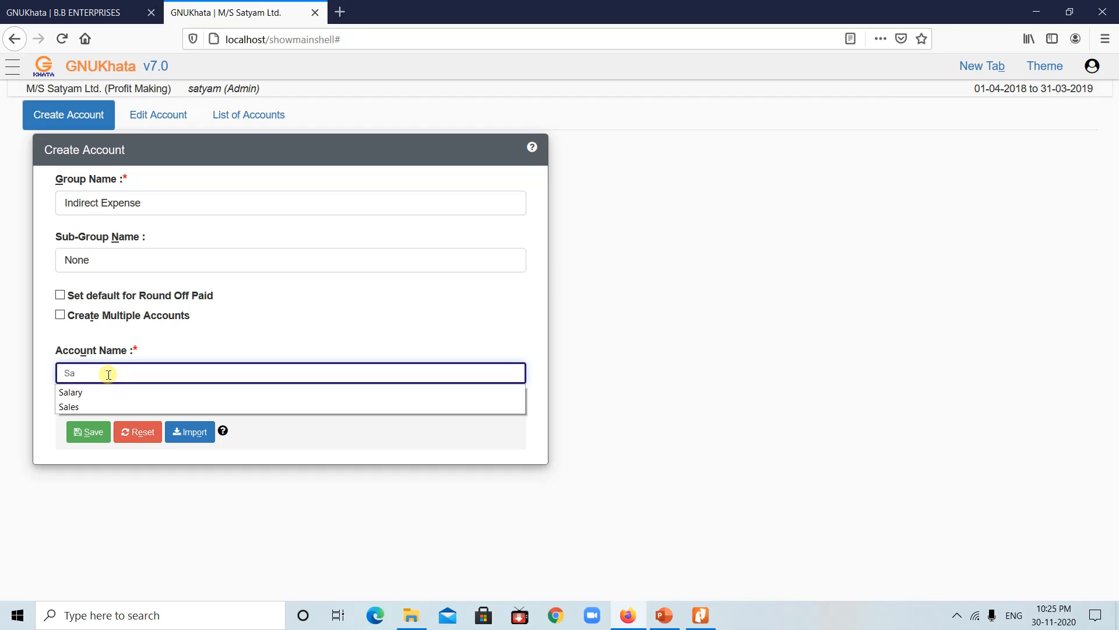
{"action": "type", "text": "lary"}
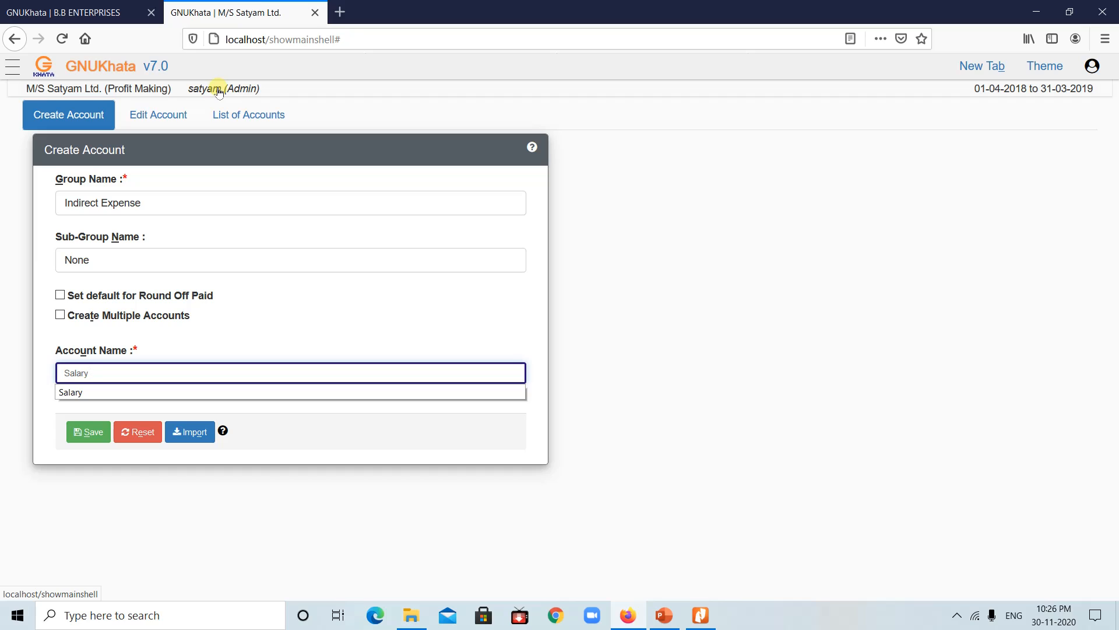
{"action": "type", "text": "& Al"}
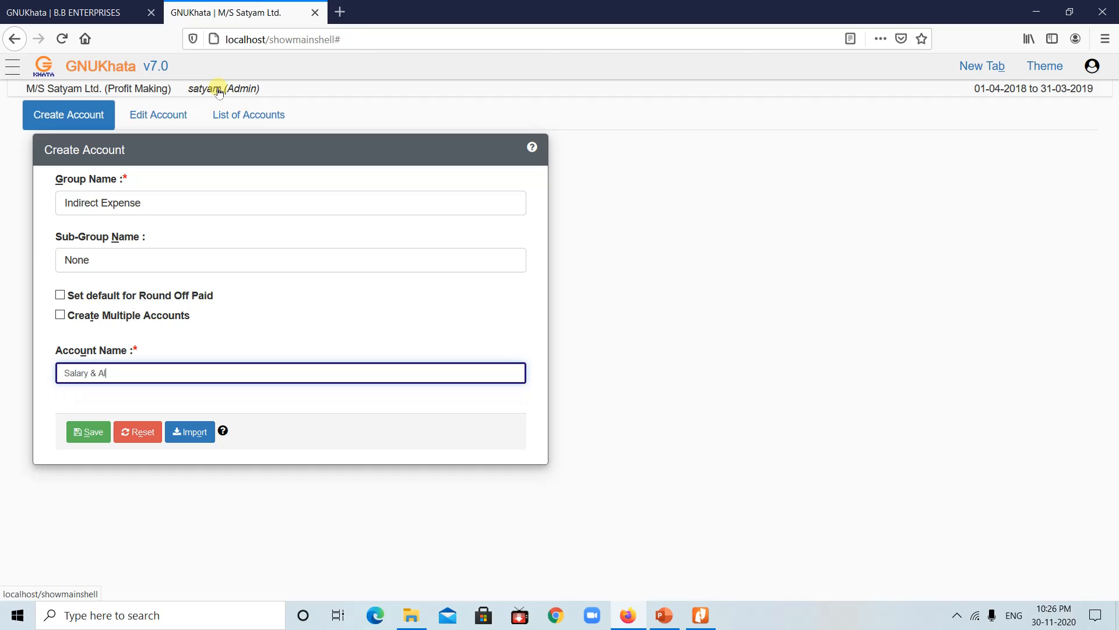
{"action": "type", "text": "lowances"}
{"action": "left_click", "coordinate": [83, 443]}
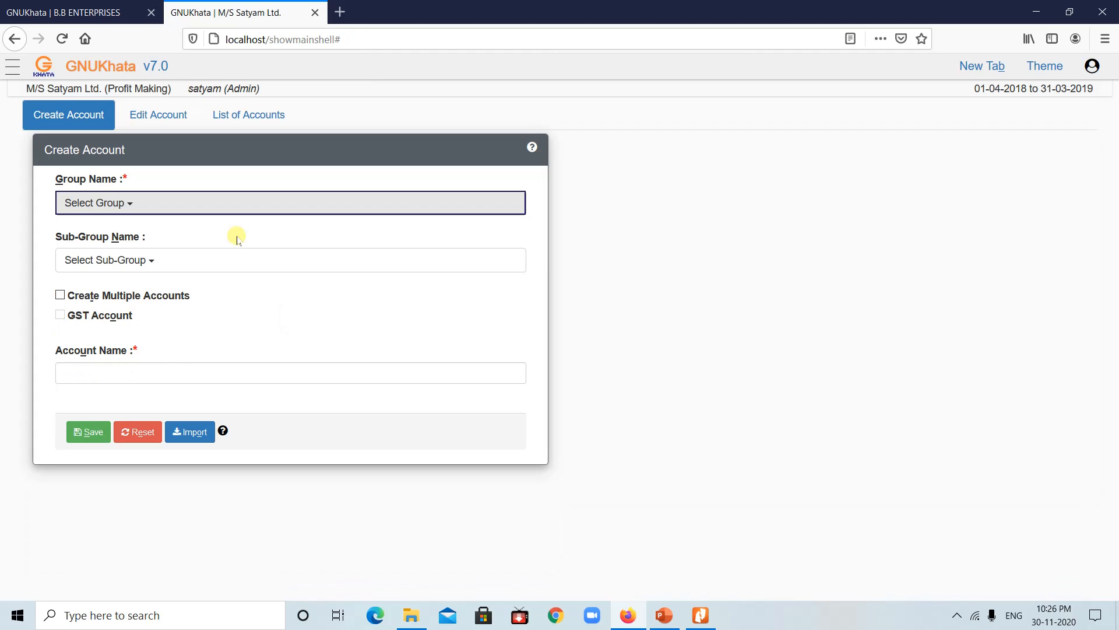
{"action": "left_click", "coordinate": [666, 616]}
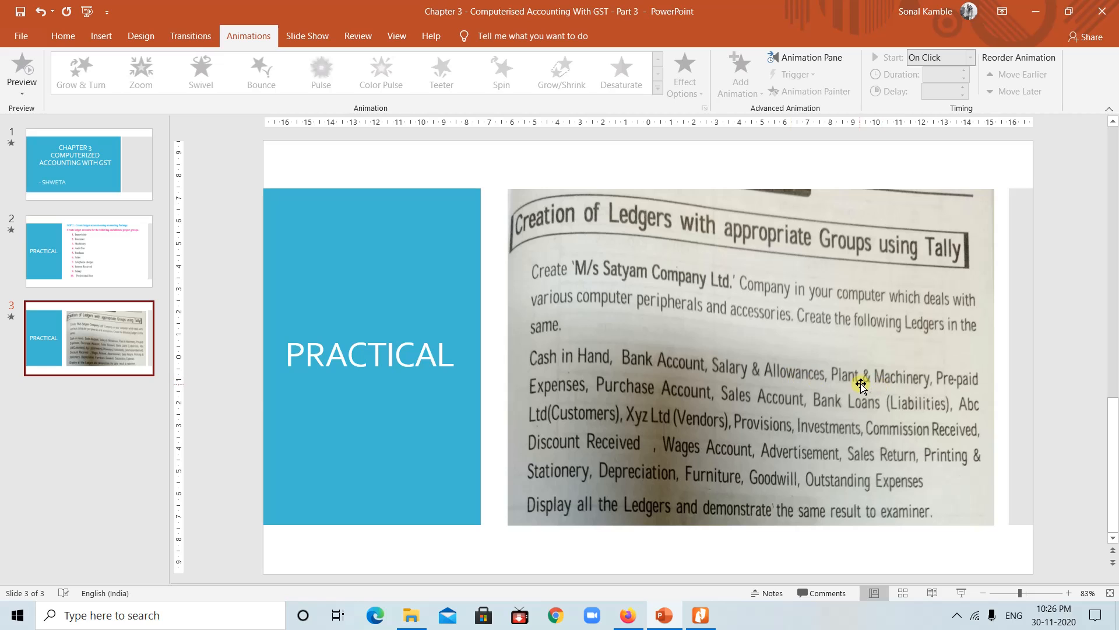
Step: Back in GNUKhata, create the Plant & Machinery ledger under Fixed Assets
{"action": "left_click", "coordinate": [664, 617]}
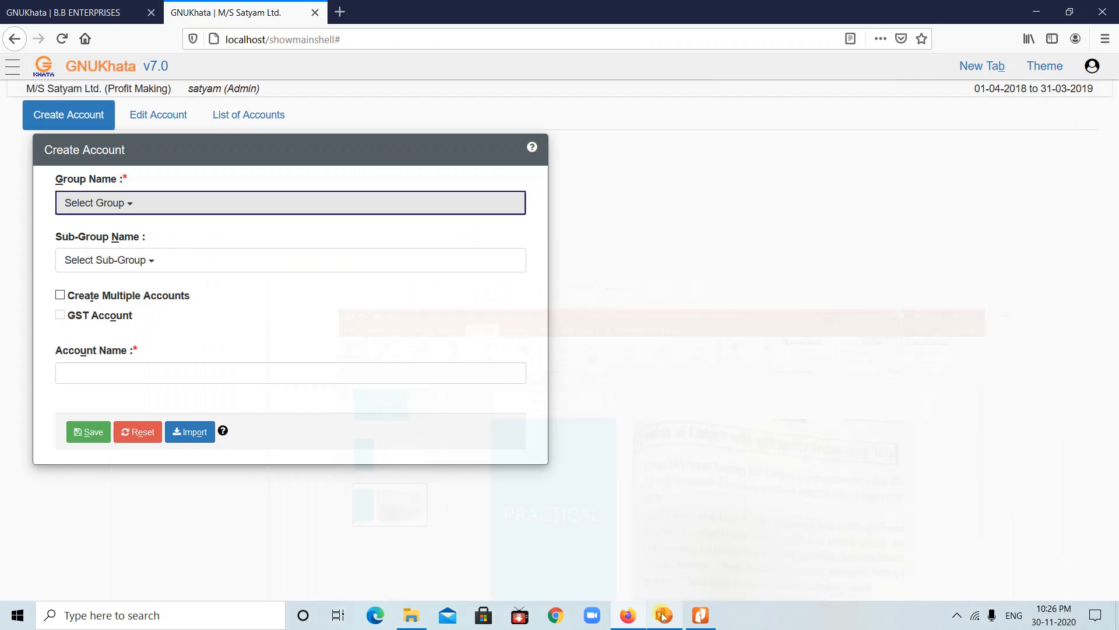
{"action": "left_click", "coordinate": [196, 199]}
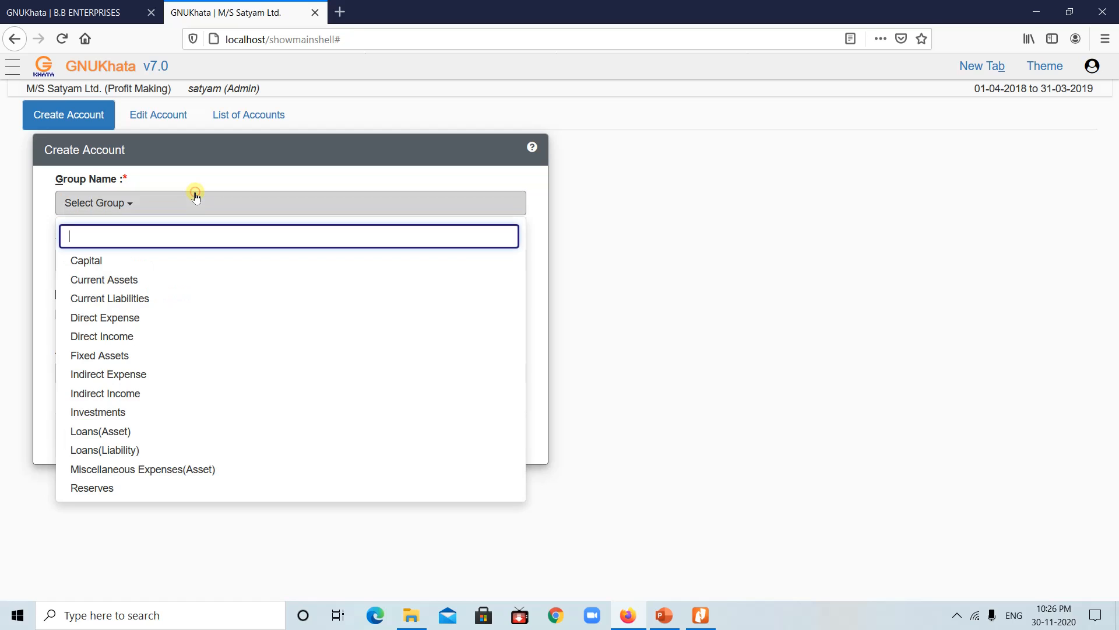
{"action": "left_click", "coordinate": [109, 357]}
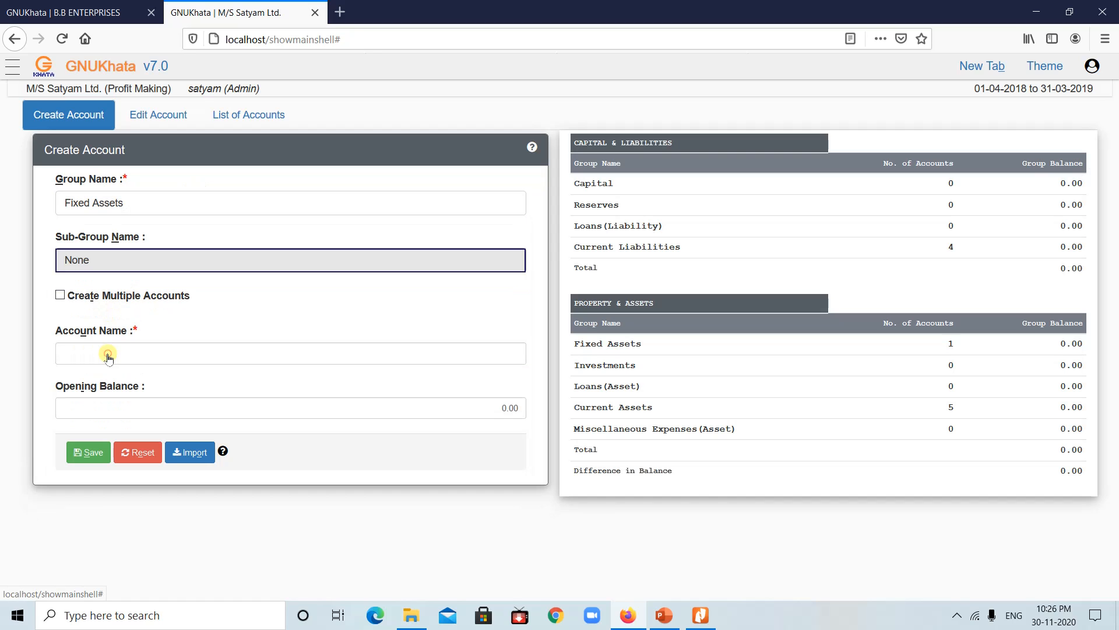
{"action": "left_click", "coordinate": [108, 354]}
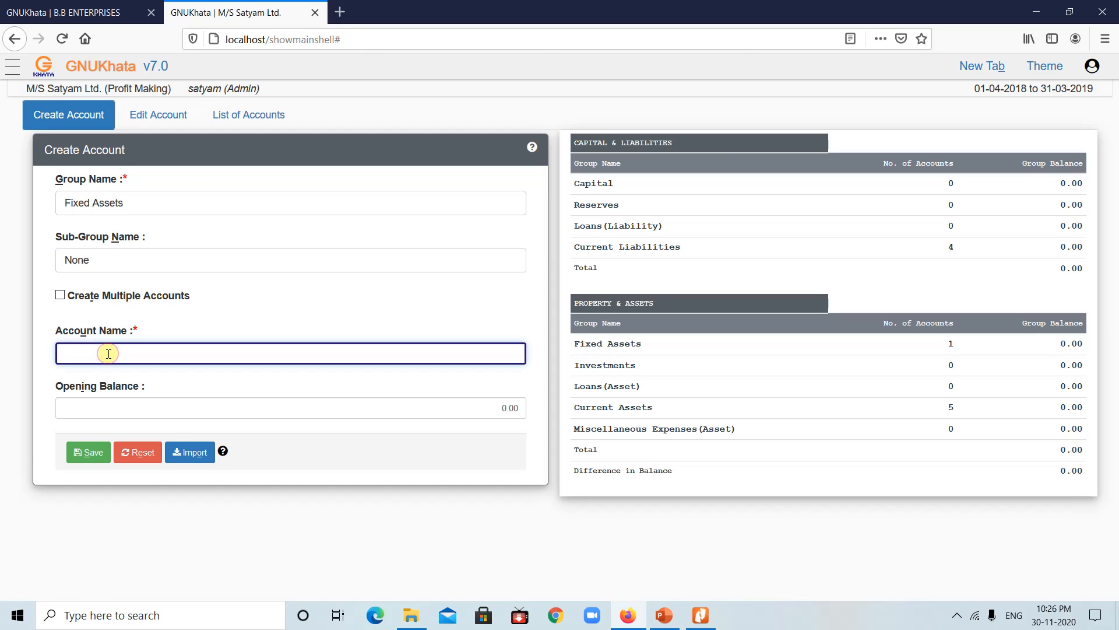
{"action": "type", "text": "Plant & Machinery"}
{"action": "left_click", "coordinate": [87, 452]}
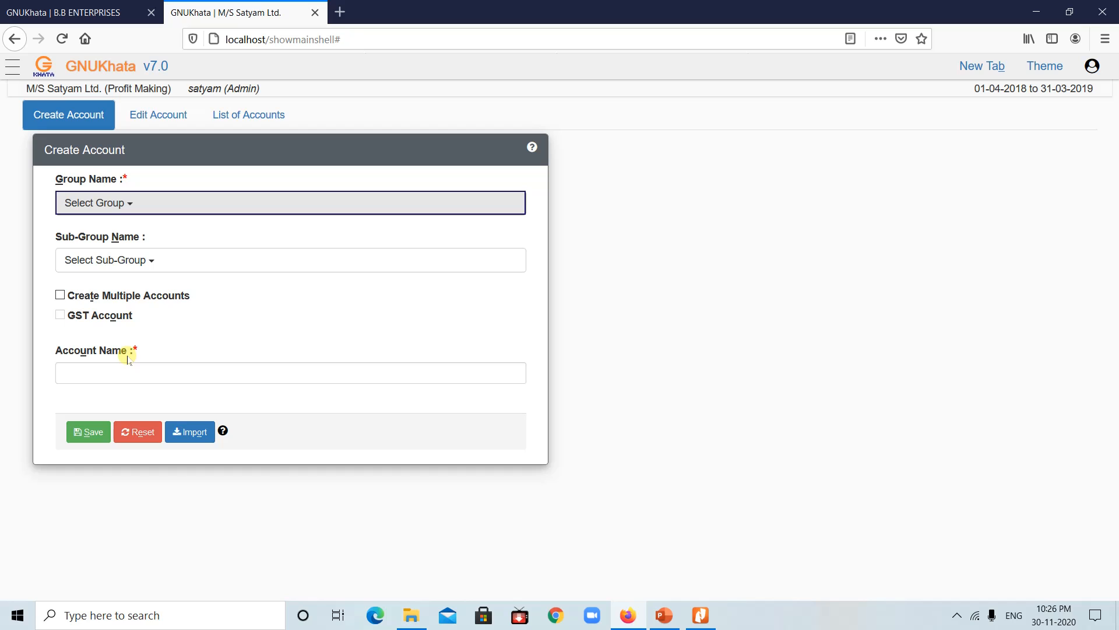
Step: Create the Prepaid Expenses ledger under Current Assets with no sub-group
{"action": "left_click", "coordinate": [145, 211]}
{"action": "left_click", "coordinate": [119, 284]}
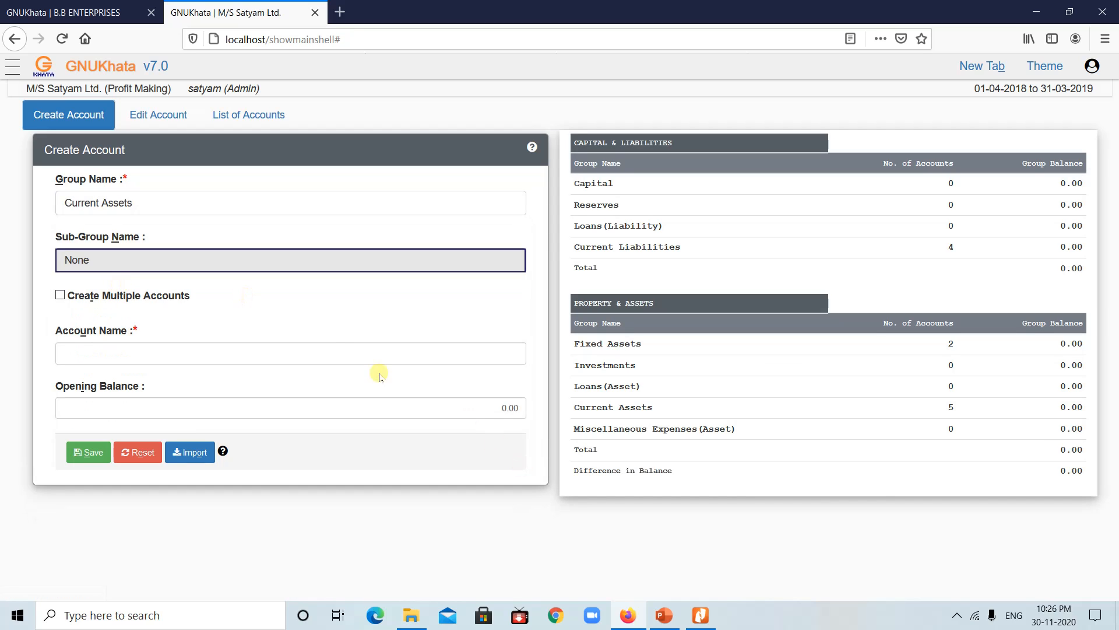
{"action": "left_click", "coordinate": [274, 268]}
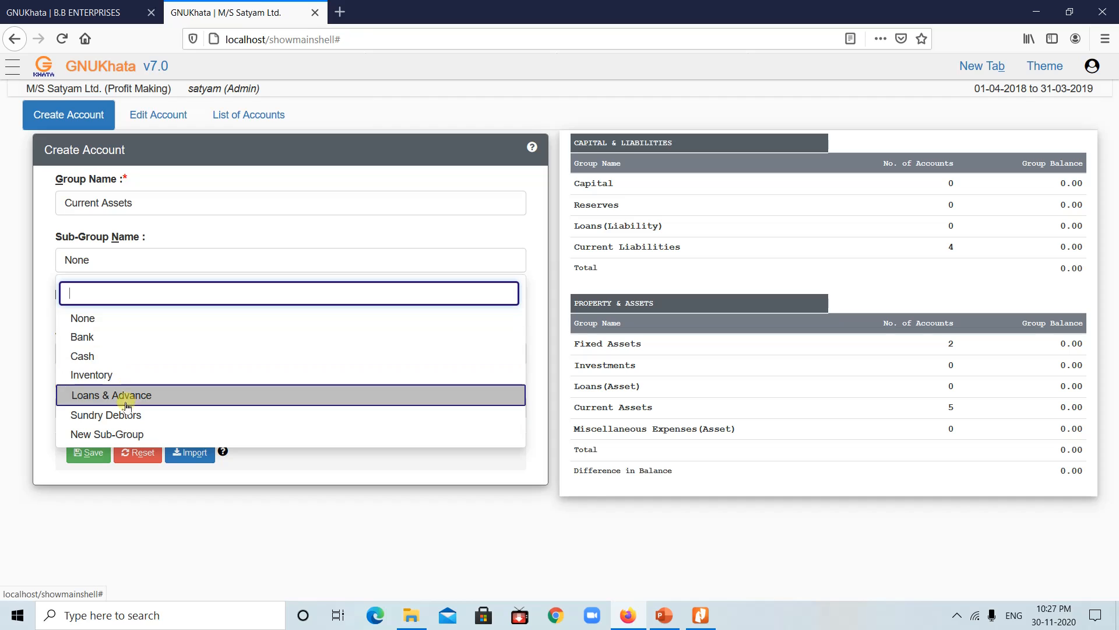
{"action": "left_click", "coordinate": [1, 284]}
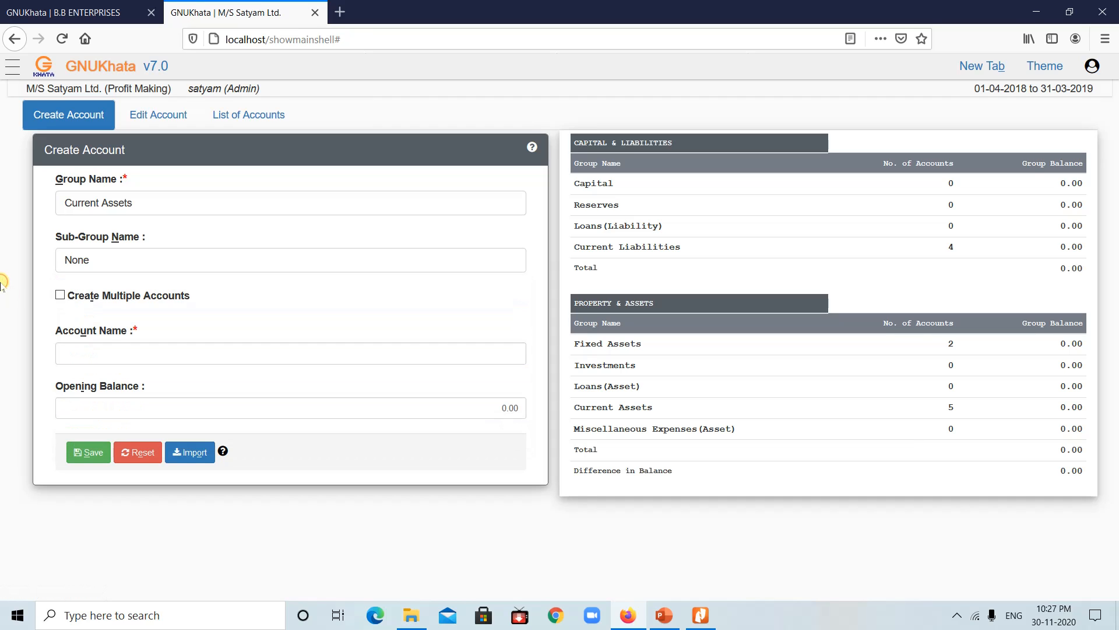
{"action": "left_click", "coordinate": [89, 353]}
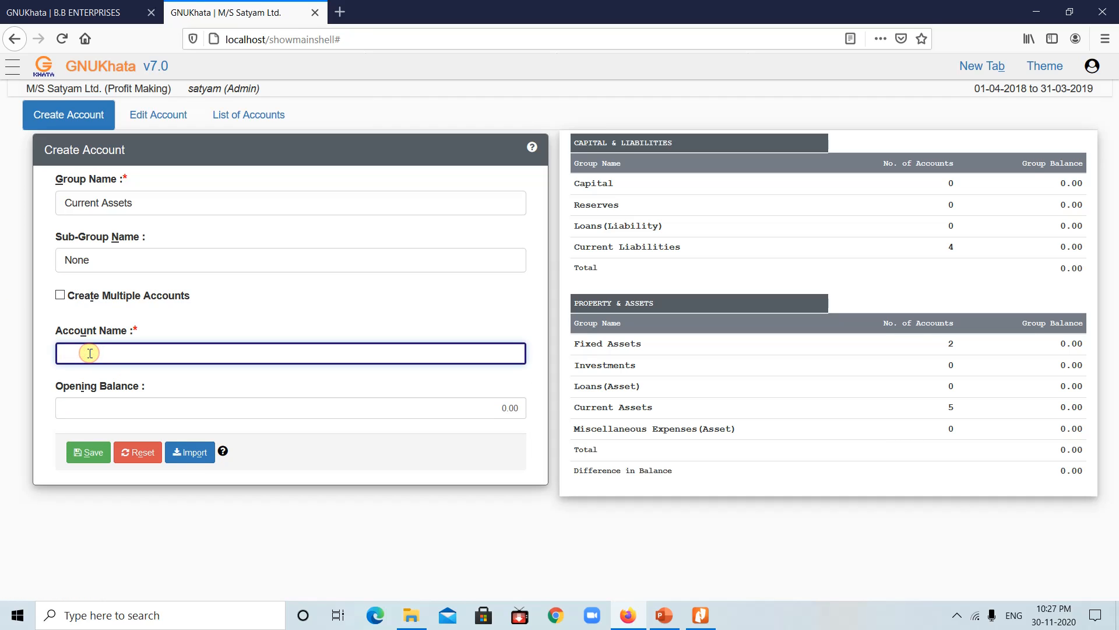
{"action": "type", "text": "Prepaid Expenses"}
{"action": "left_click", "coordinate": [89, 453]}
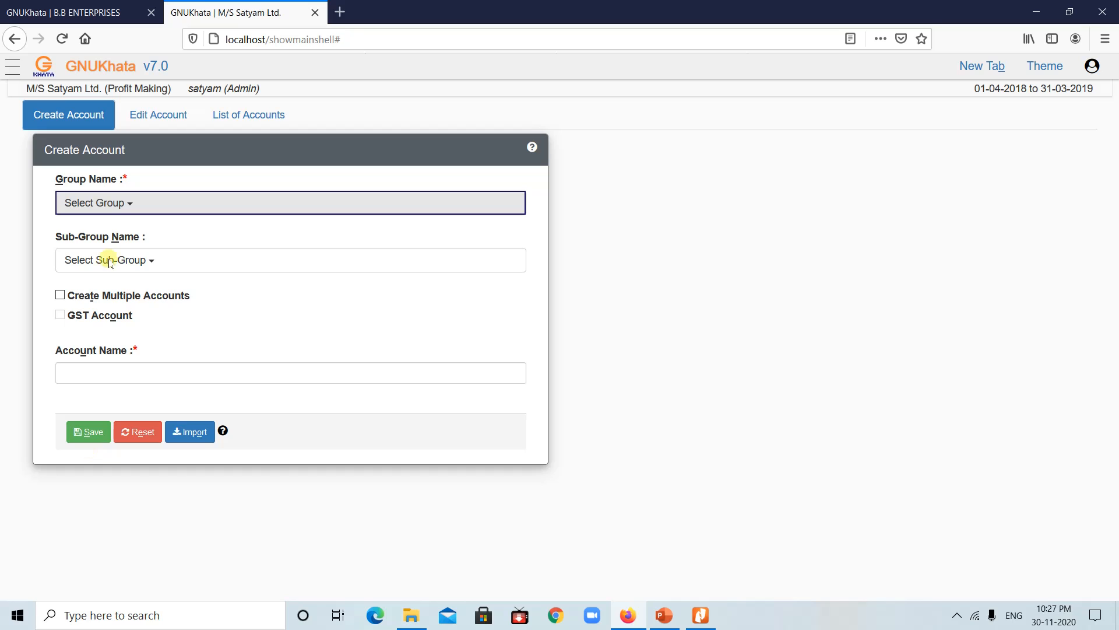
Step: Save Purchase Account under Direct Expense, Purchase sub-group, then show the ledger-list slide again
{"action": "left_click", "coordinate": [131, 203]}
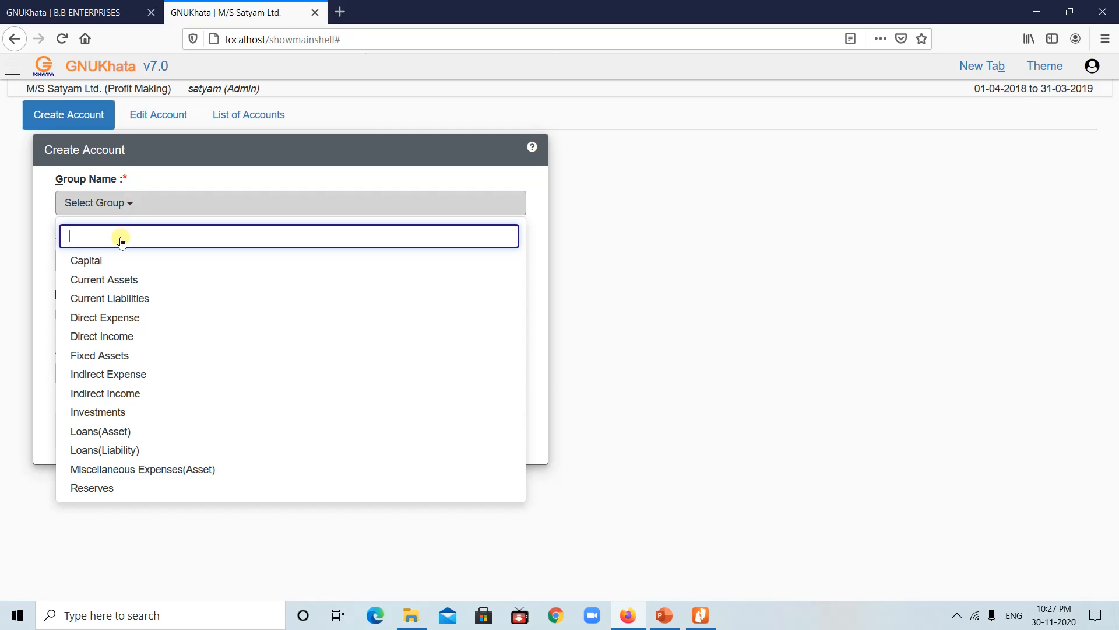
{"action": "left_click", "coordinate": [103, 319]}
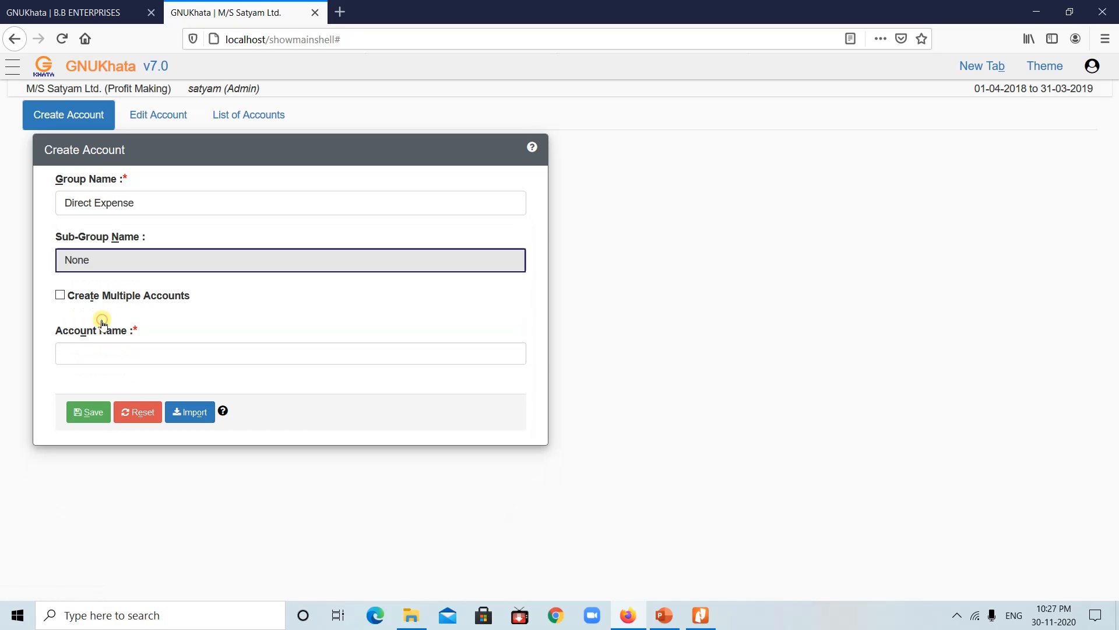
{"action": "left_click", "coordinate": [95, 351]}
{"action": "type", "text": "P"}
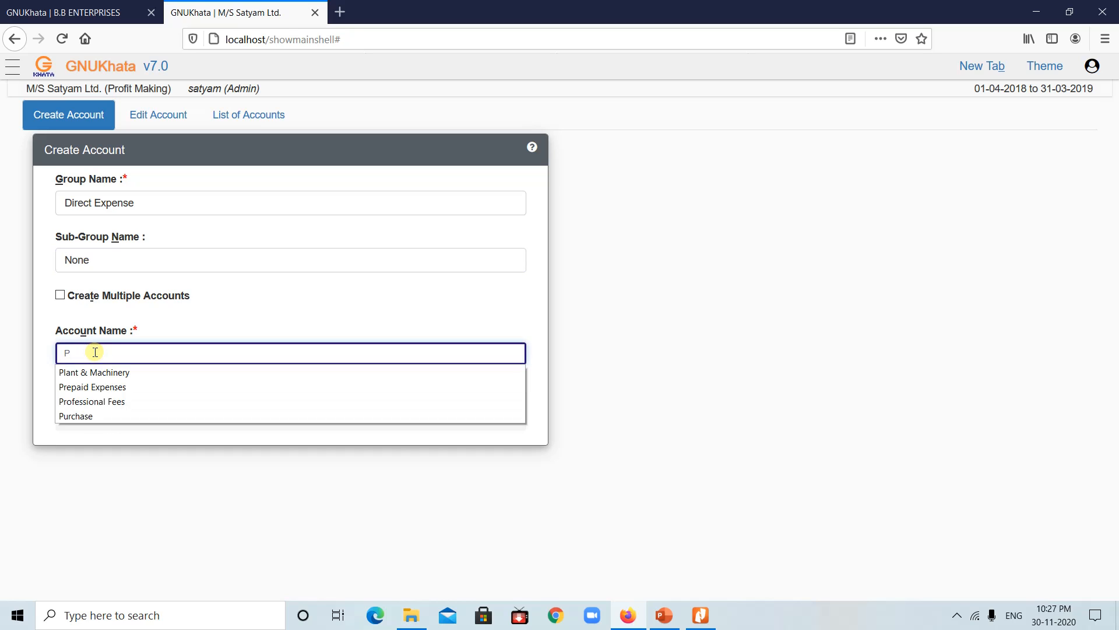
{"action": "left_click", "coordinate": [134, 251]}
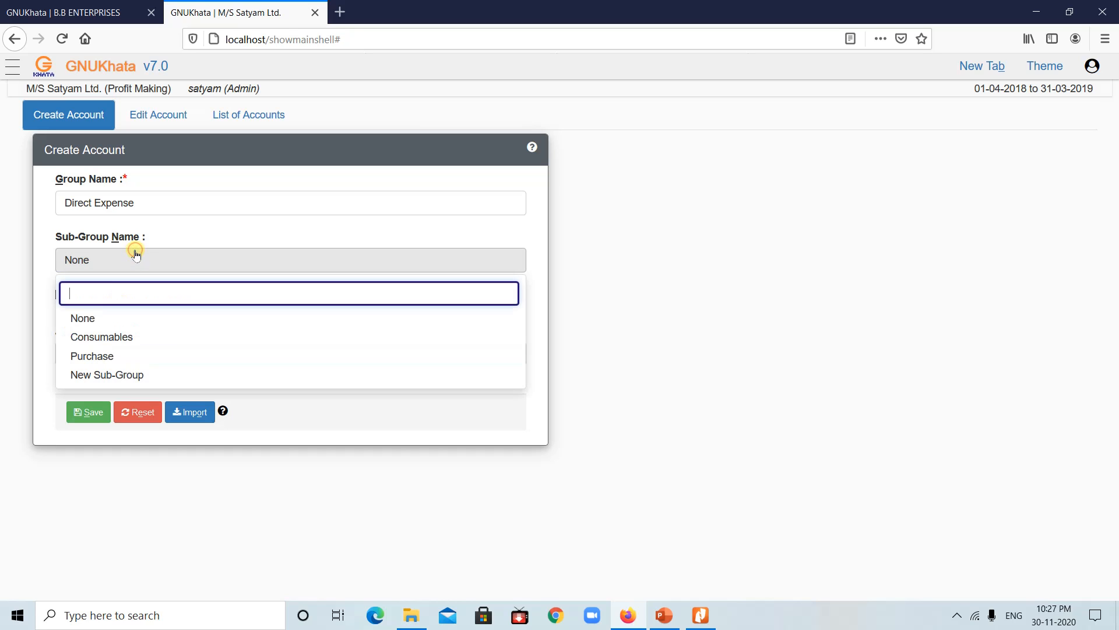
{"action": "left_click", "coordinate": [87, 356]}
{"action": "left_click", "coordinate": [92, 371]}
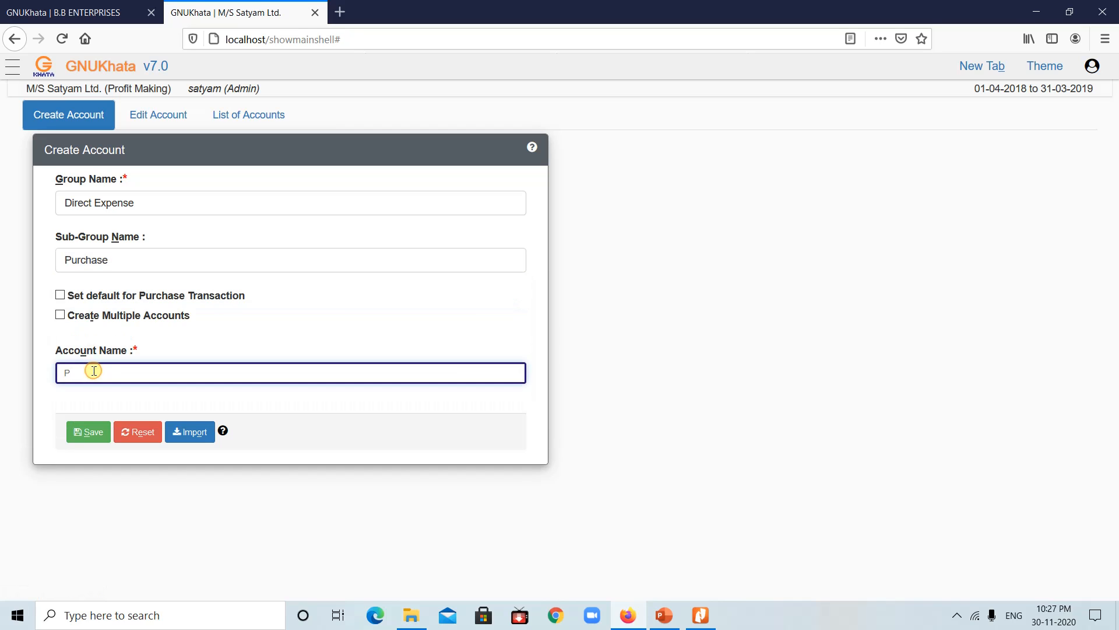
{"action": "type", "text": "ur"}
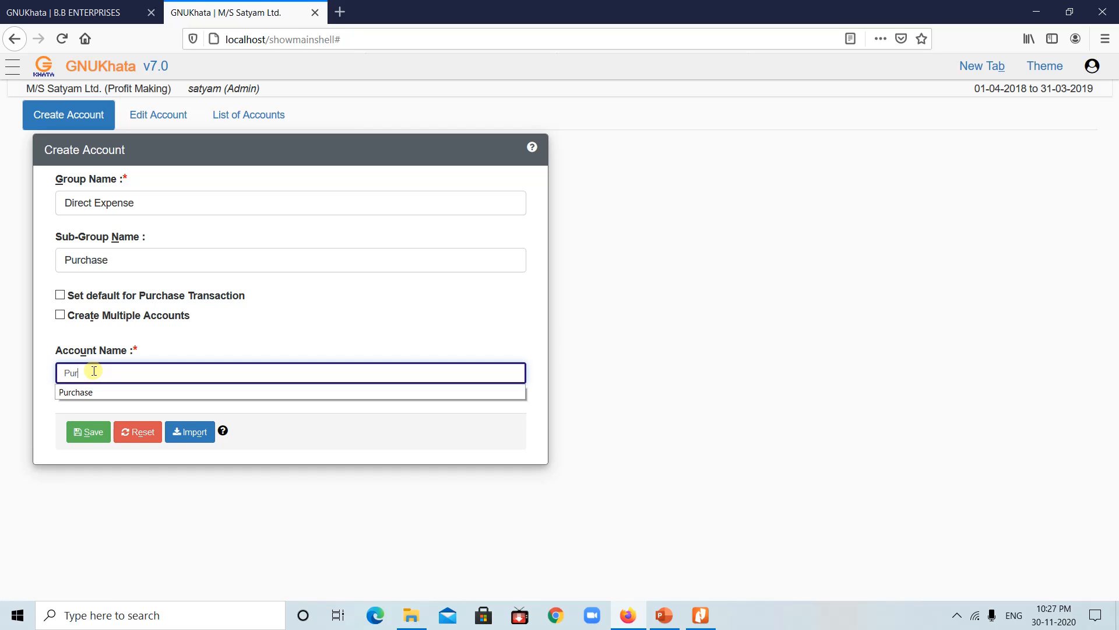
{"action": "type", "text": "chase Account"}
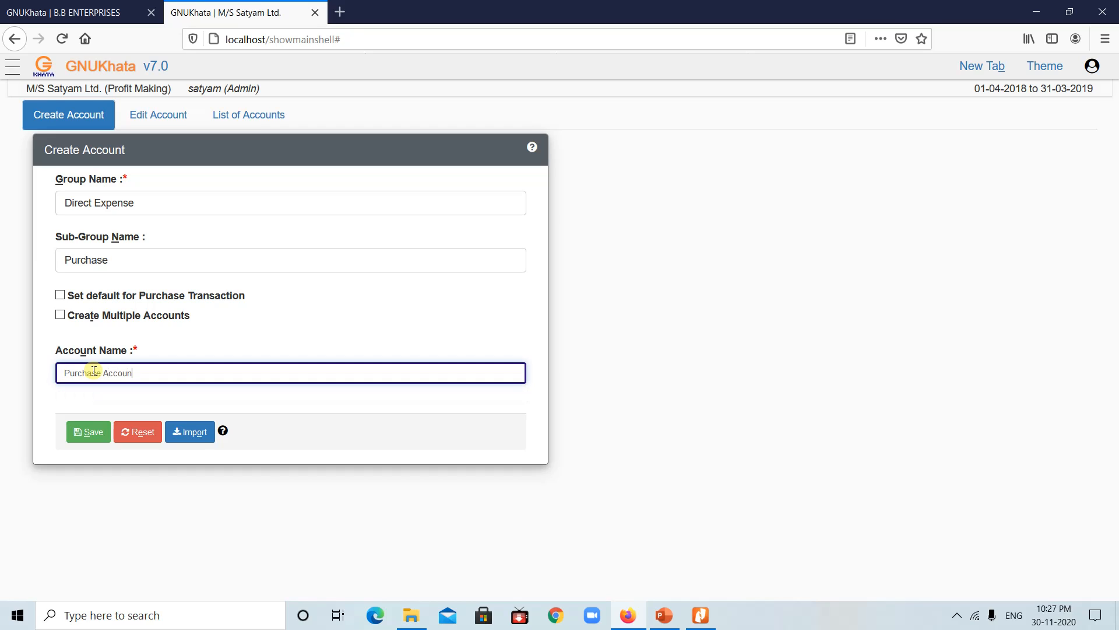
{"action": "left_click", "coordinate": [91, 433]}
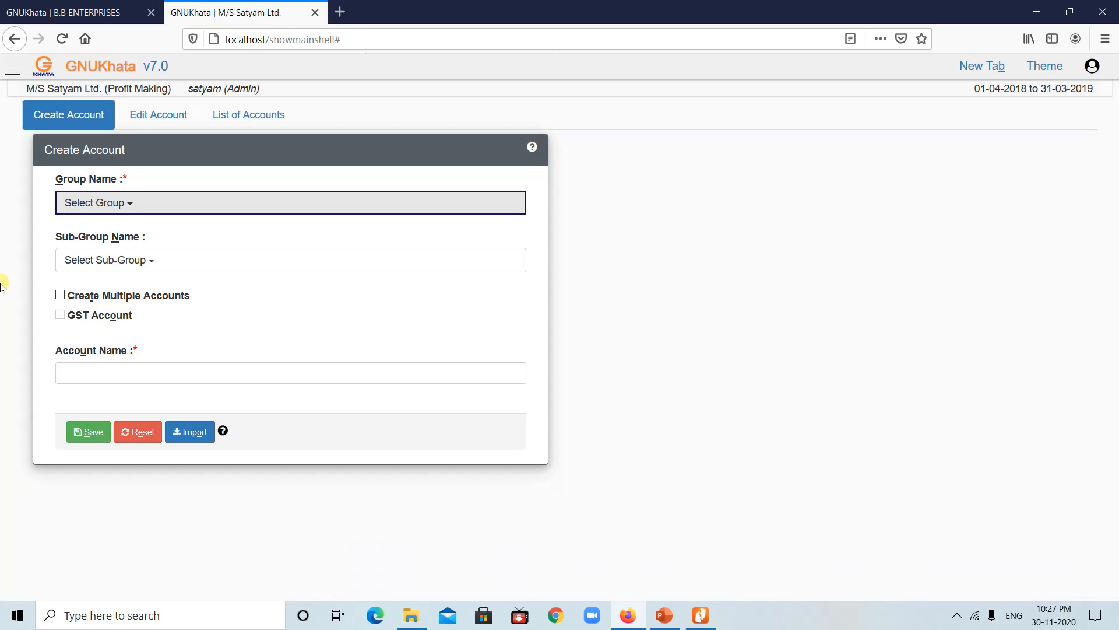
{"action": "left_click", "coordinate": [665, 616]}
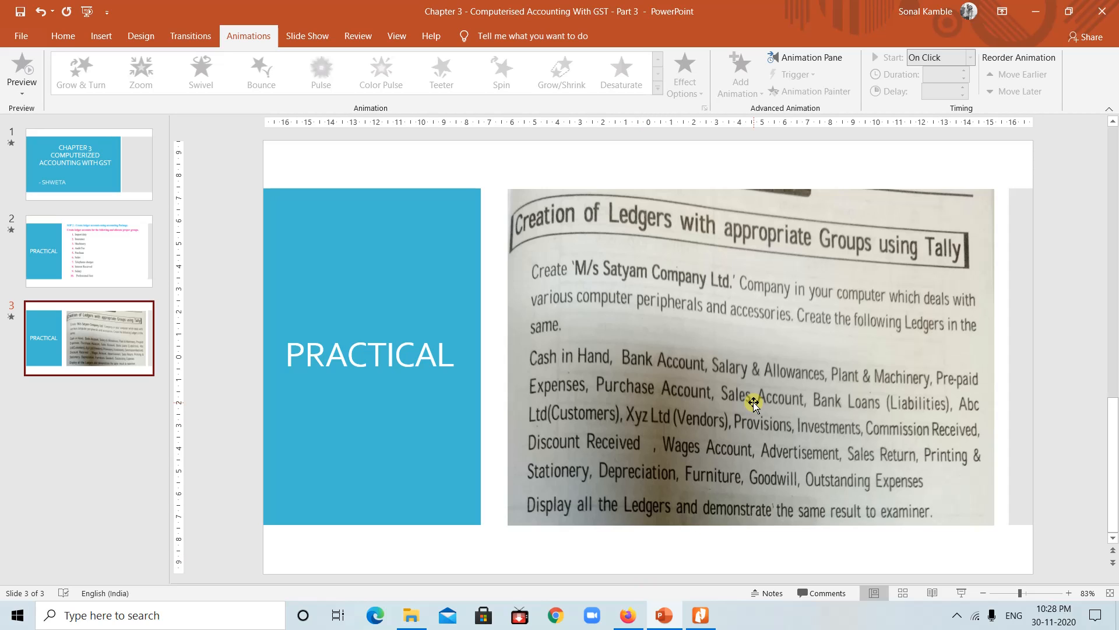
Step: Save Sales Account under Direct Income, Sales sub-group, then return to the ledger-list slide
{"action": "left_click", "coordinate": [630, 613]}
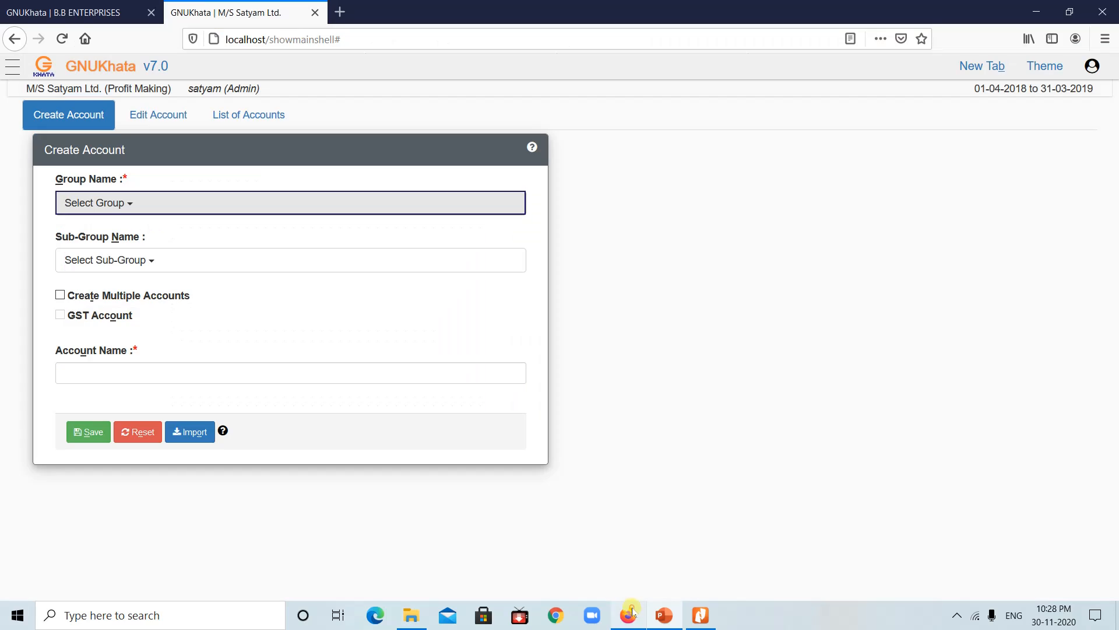
{"action": "left_click", "coordinate": [209, 203]}
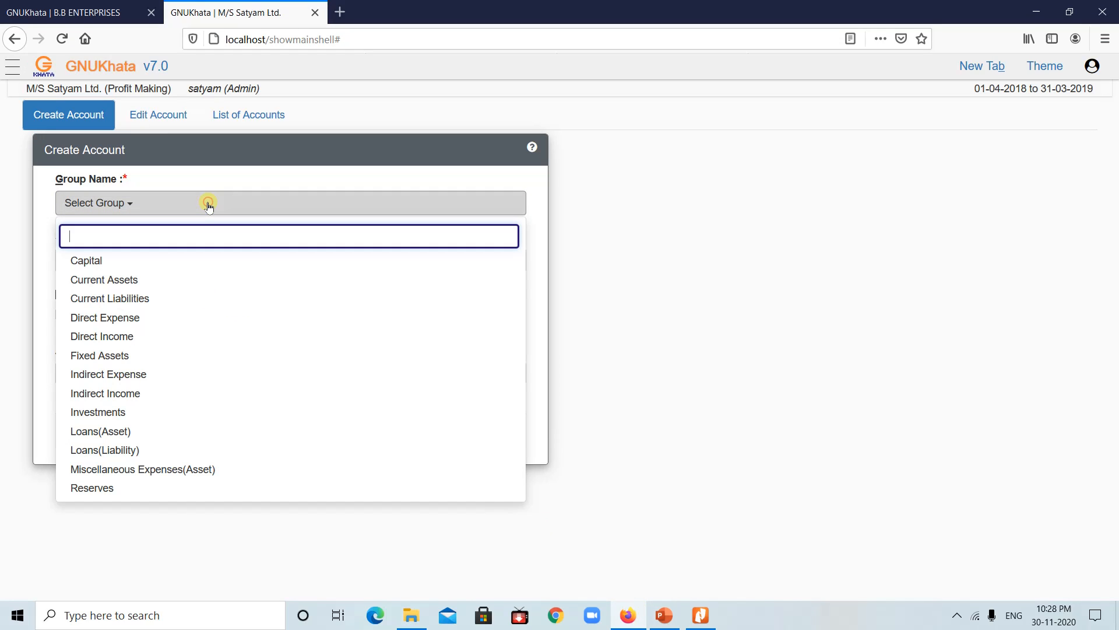
{"action": "left_click", "coordinate": [118, 337]}
{"action": "left_click", "coordinate": [176, 257]}
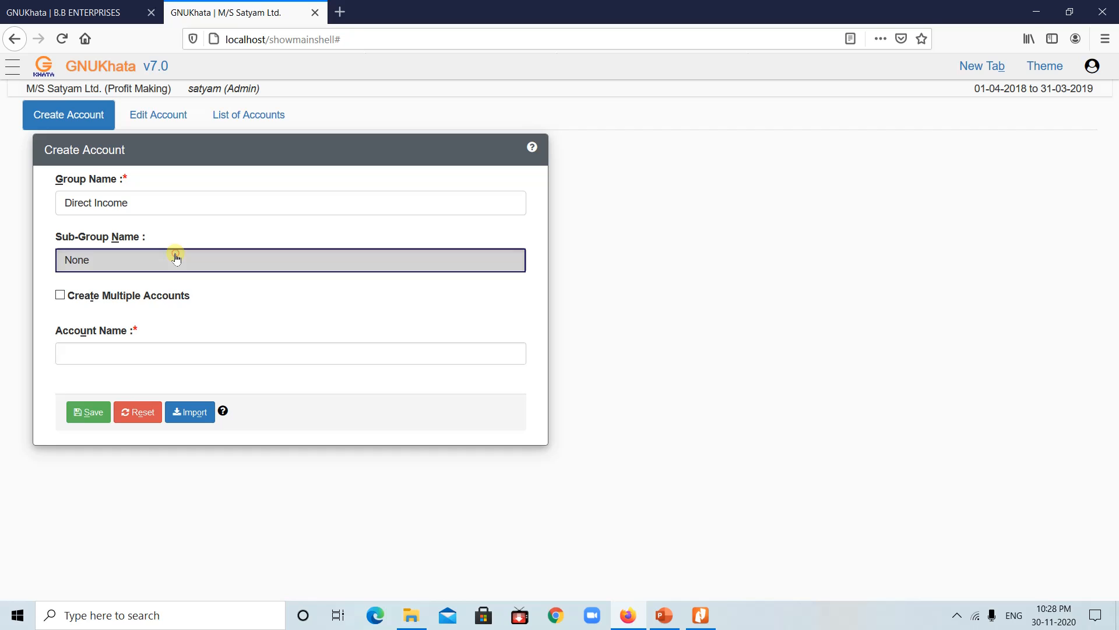
{"action": "left_click", "coordinate": [82, 337]}
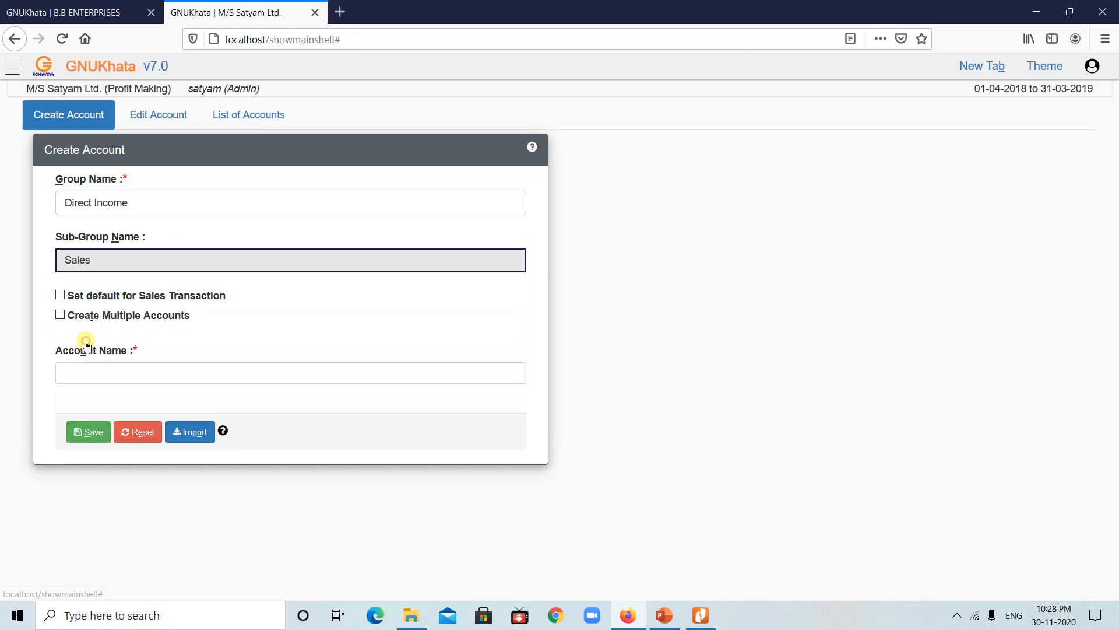
{"action": "left_click", "coordinate": [103, 372]}
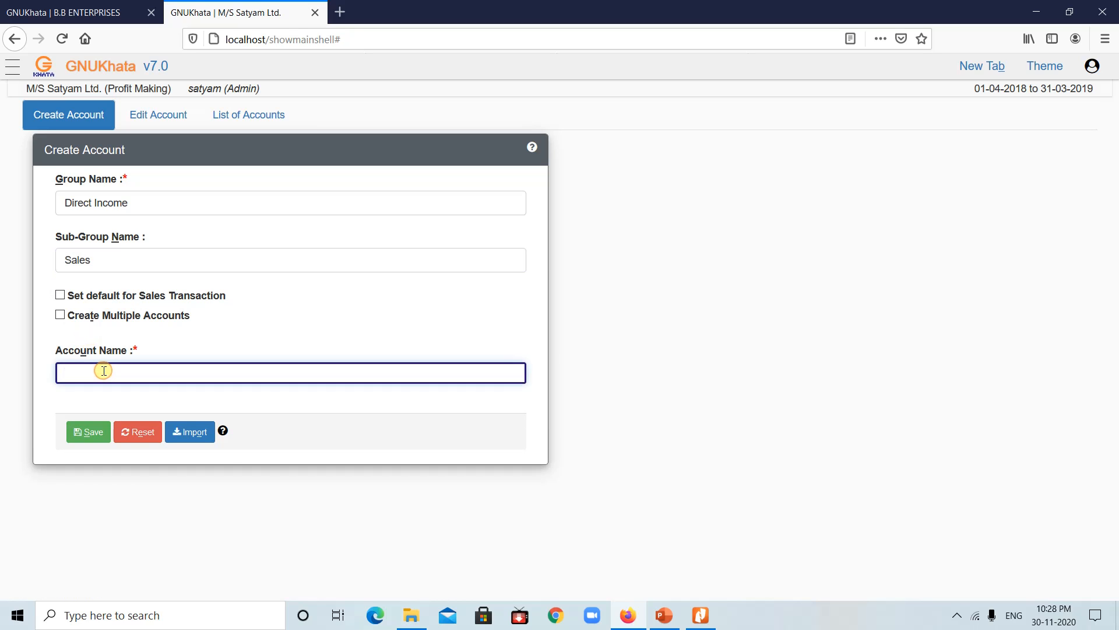
{"action": "type", "text": "Sales"}
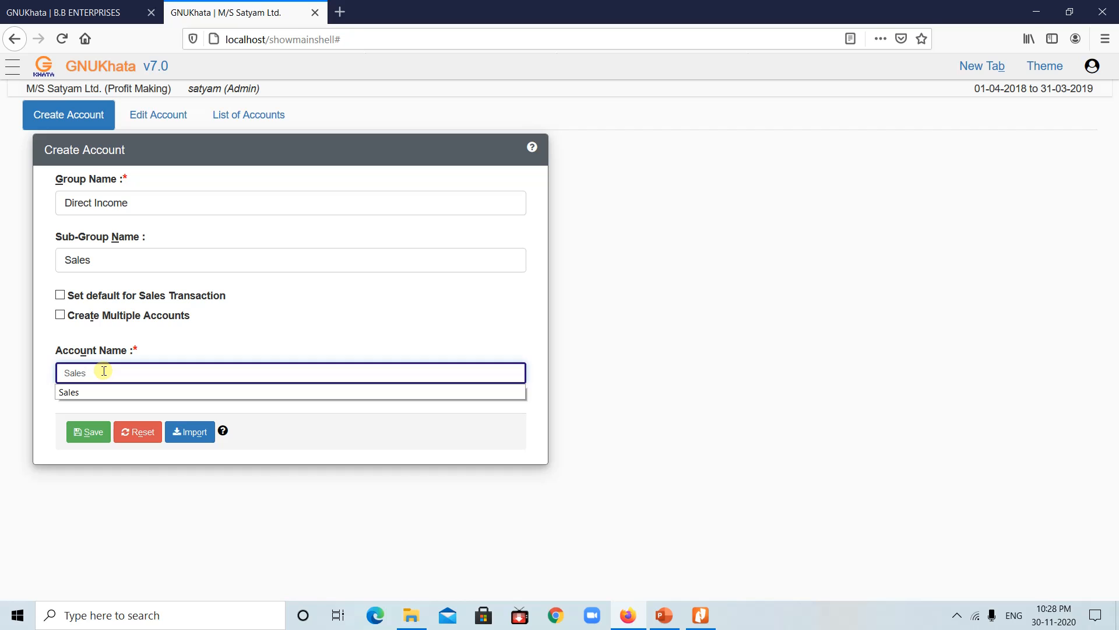
{"action": "type", "text": " Acc"}
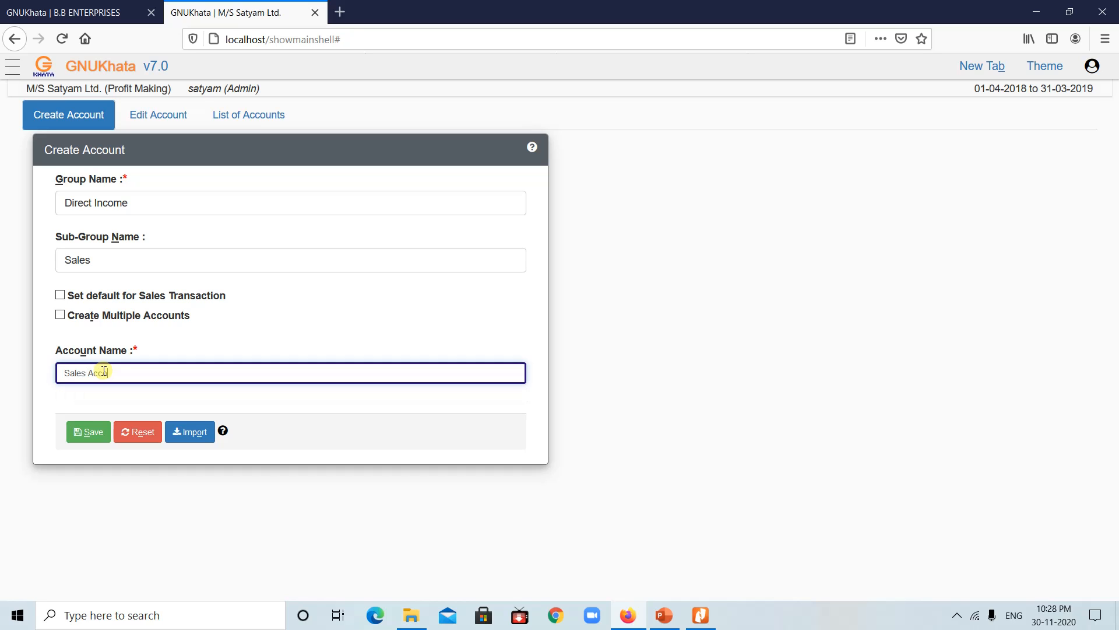
{"action": "type", "text": "ount"}
{"action": "left_click", "coordinate": [88, 432]}
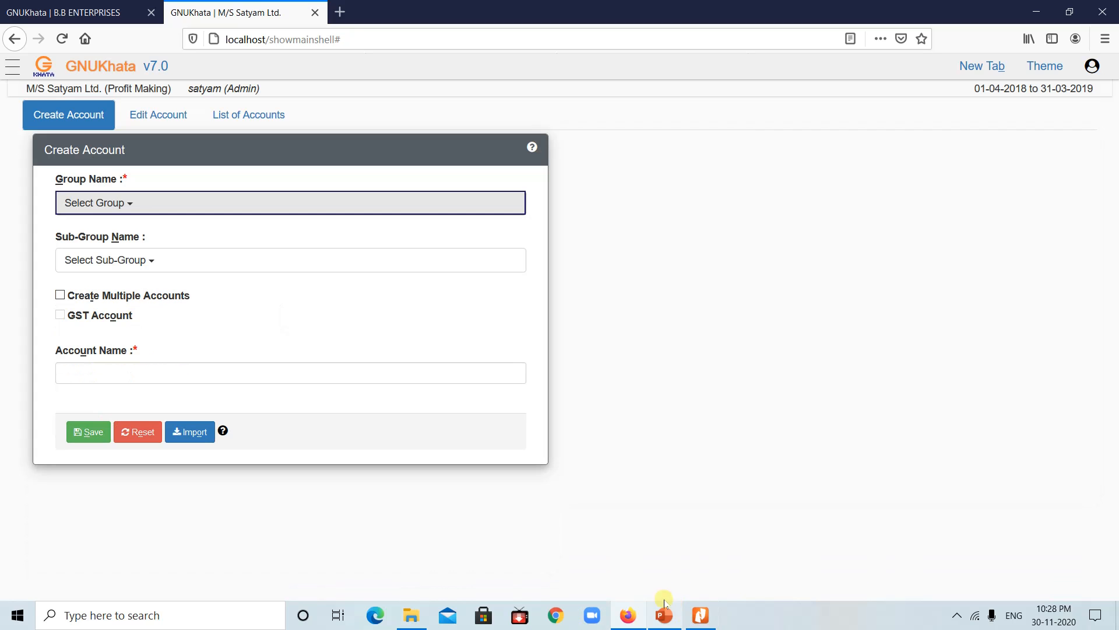
{"action": "left_click", "coordinate": [663, 617]}
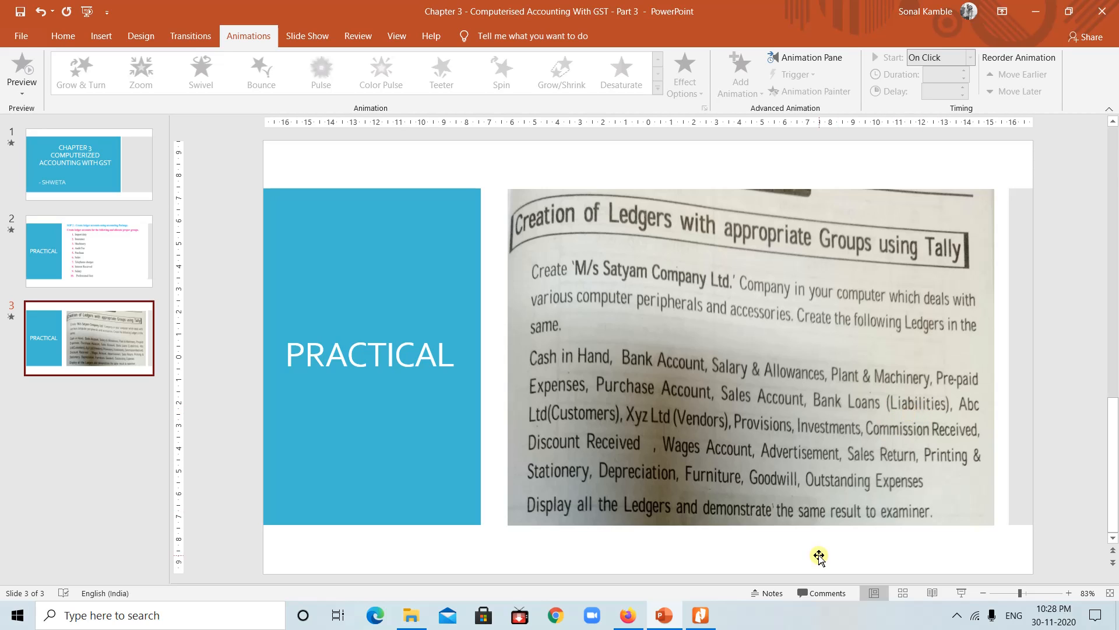
Step: Create the Bank Loans ledger under Loans(Liability) with no sub-group
{"action": "left_click", "coordinate": [658, 620]}
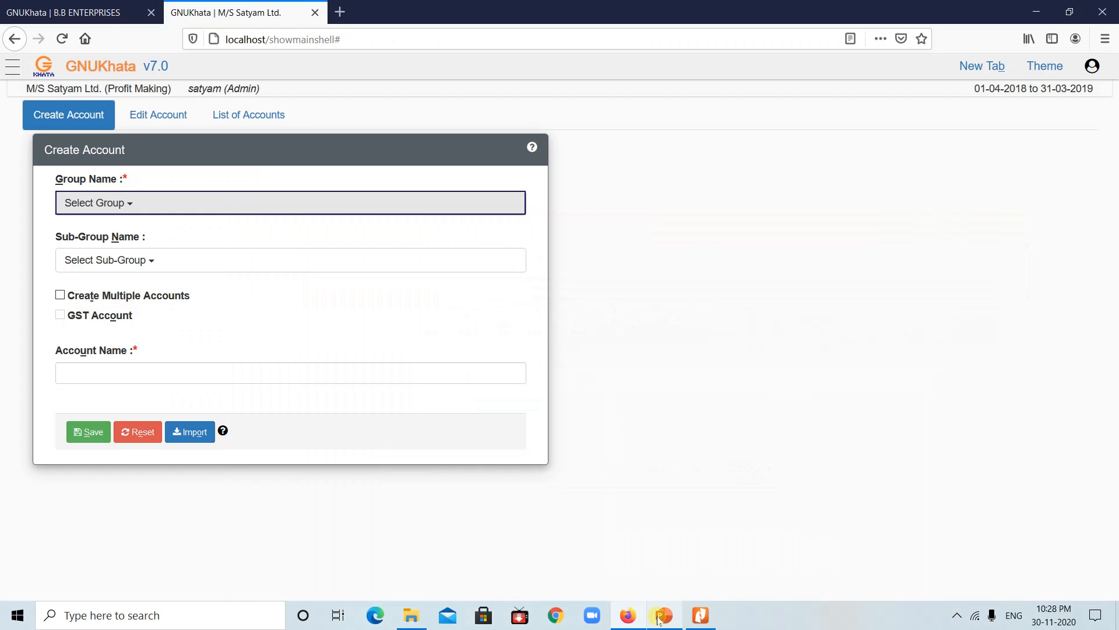
{"action": "left_click", "coordinate": [212, 200]}
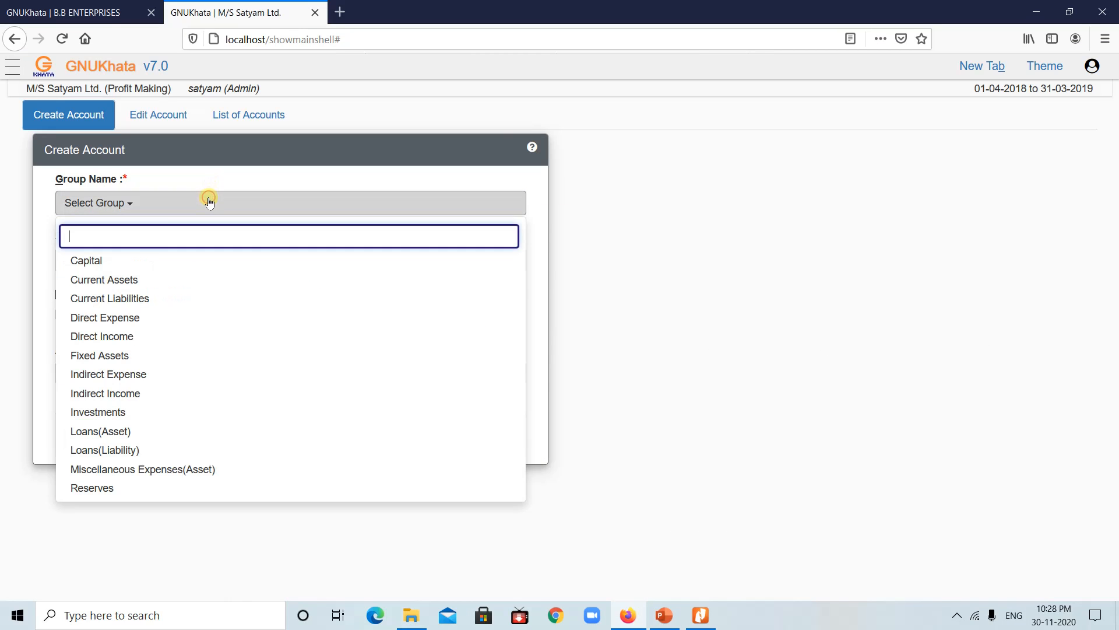
{"action": "left_click", "coordinate": [112, 305]}
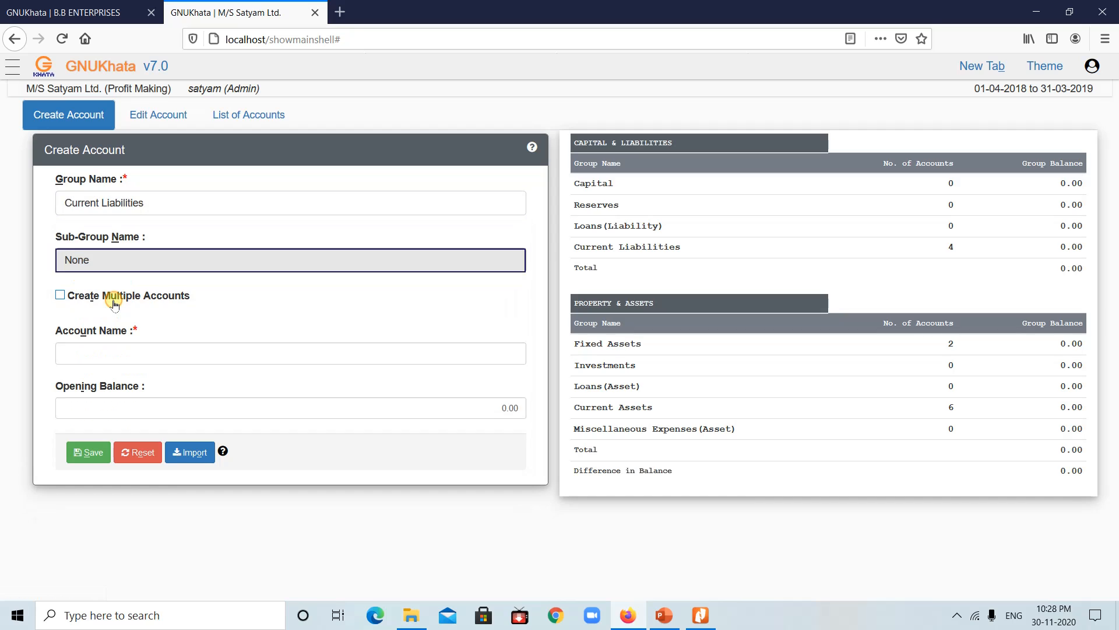
{"action": "left_click", "coordinate": [173, 260]}
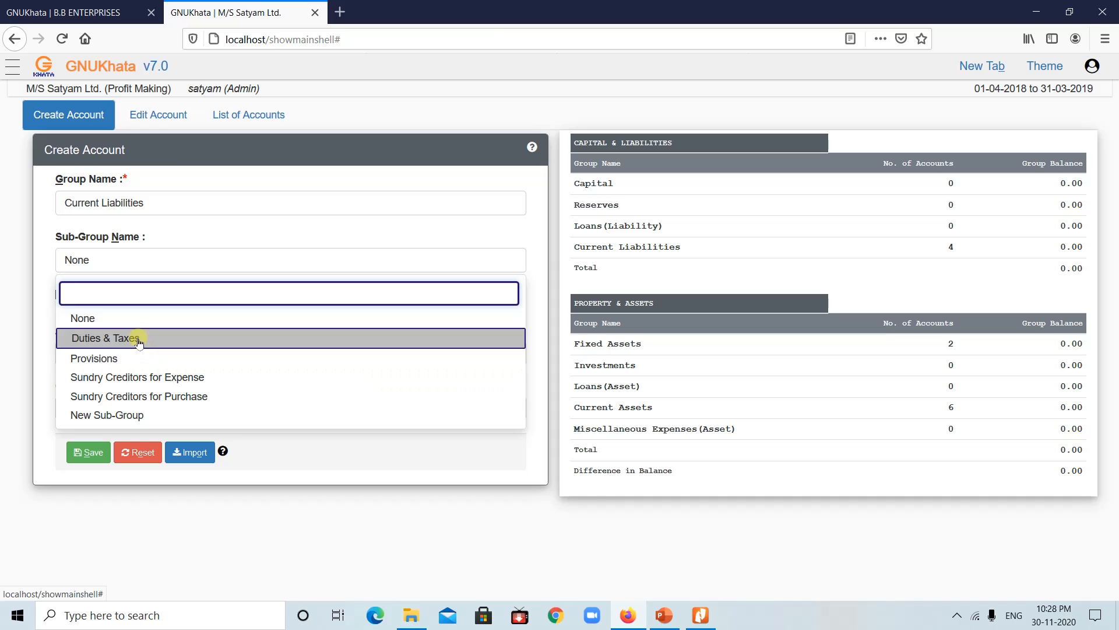
{"action": "left_click", "coordinate": [164, 203]}
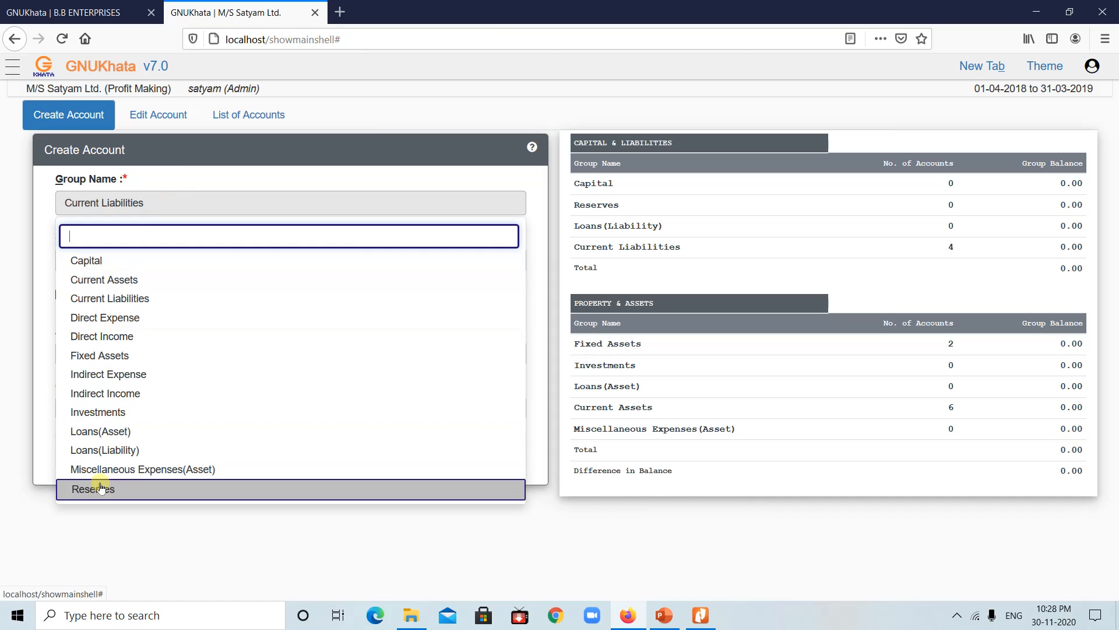
{"action": "left_click", "coordinate": [111, 452]}
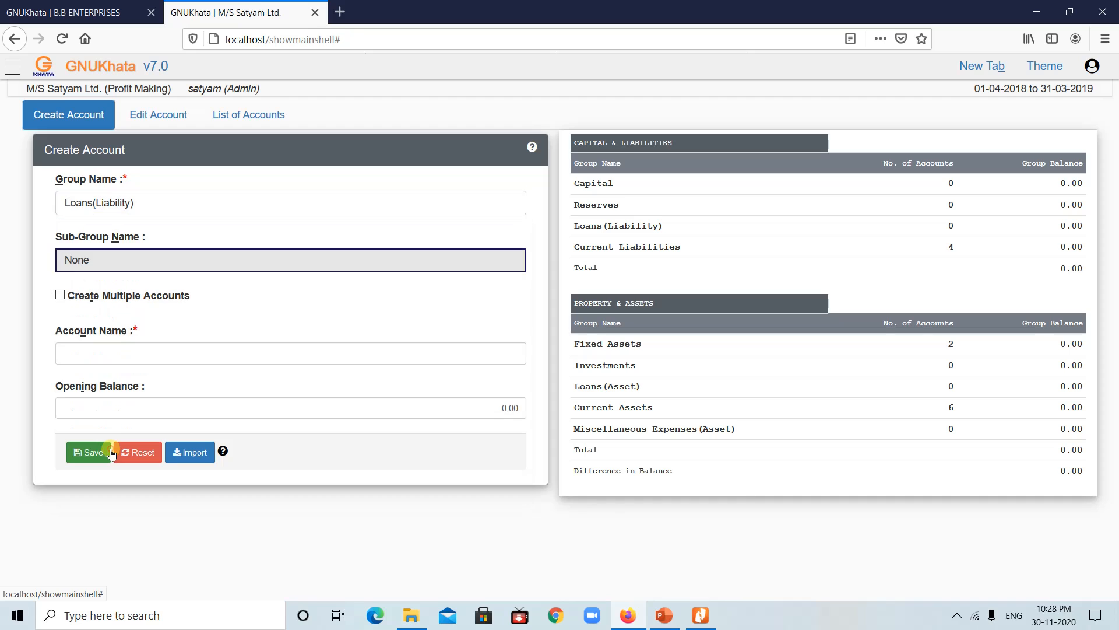
{"action": "left_click", "coordinate": [201, 263]}
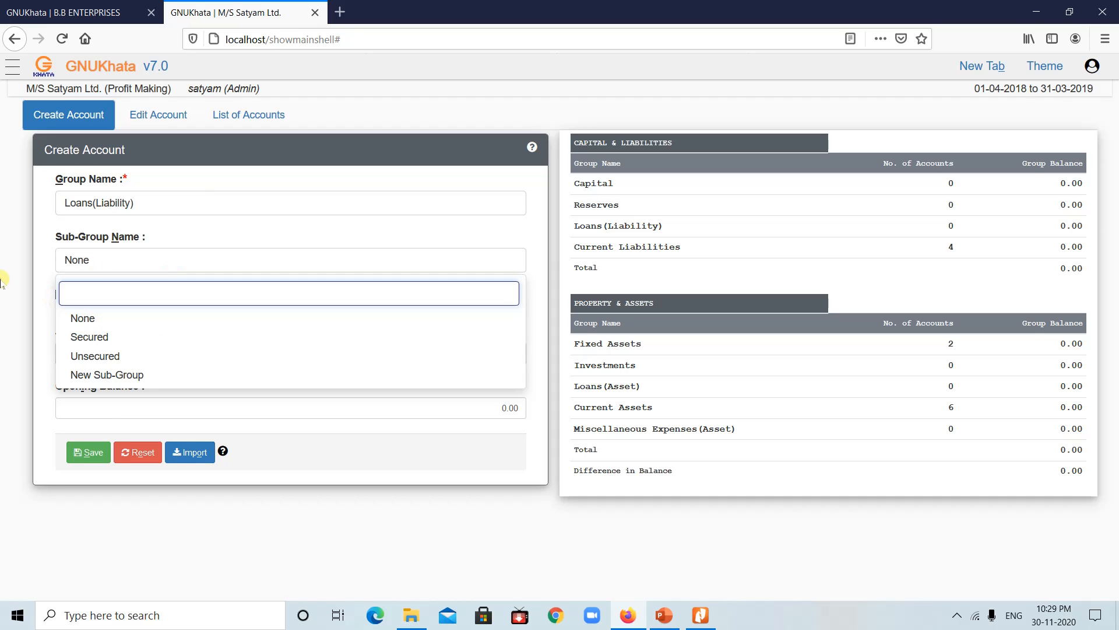
{"action": "left_click", "coordinate": [4, 280]}
{"action": "left_click", "coordinate": [121, 350]}
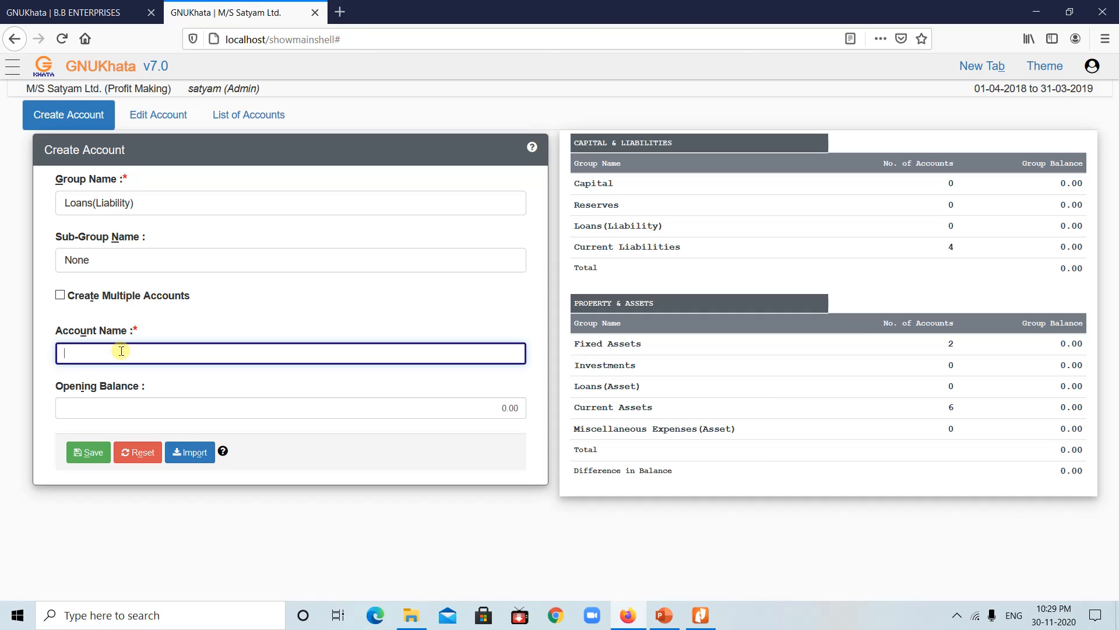
{"action": "type", "text": "Bank"}
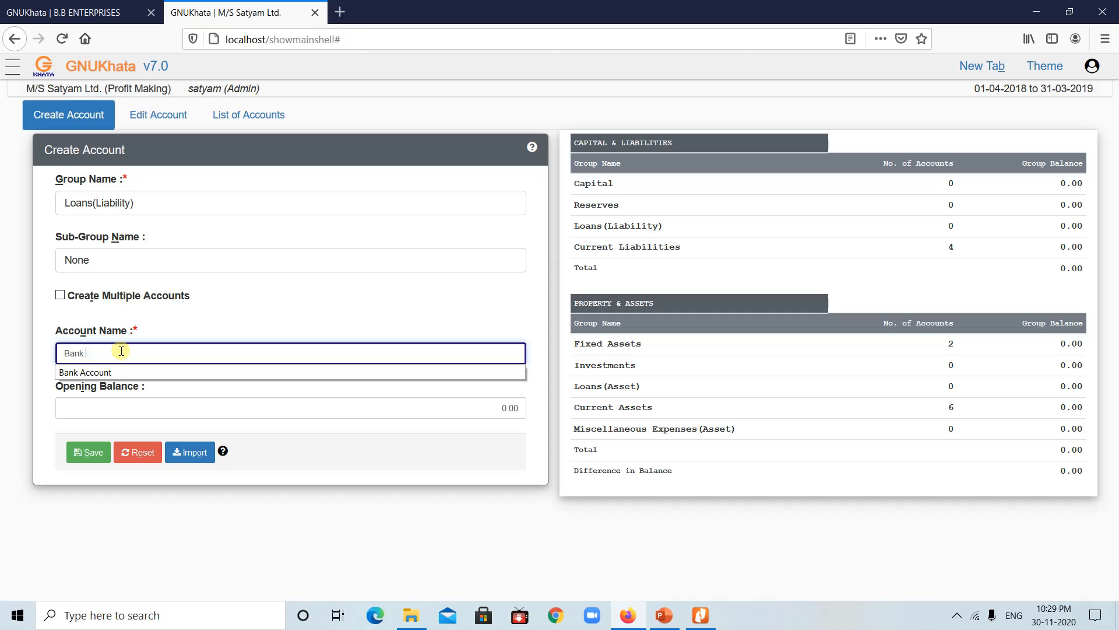
{"action": "type", "text": " Loans"}
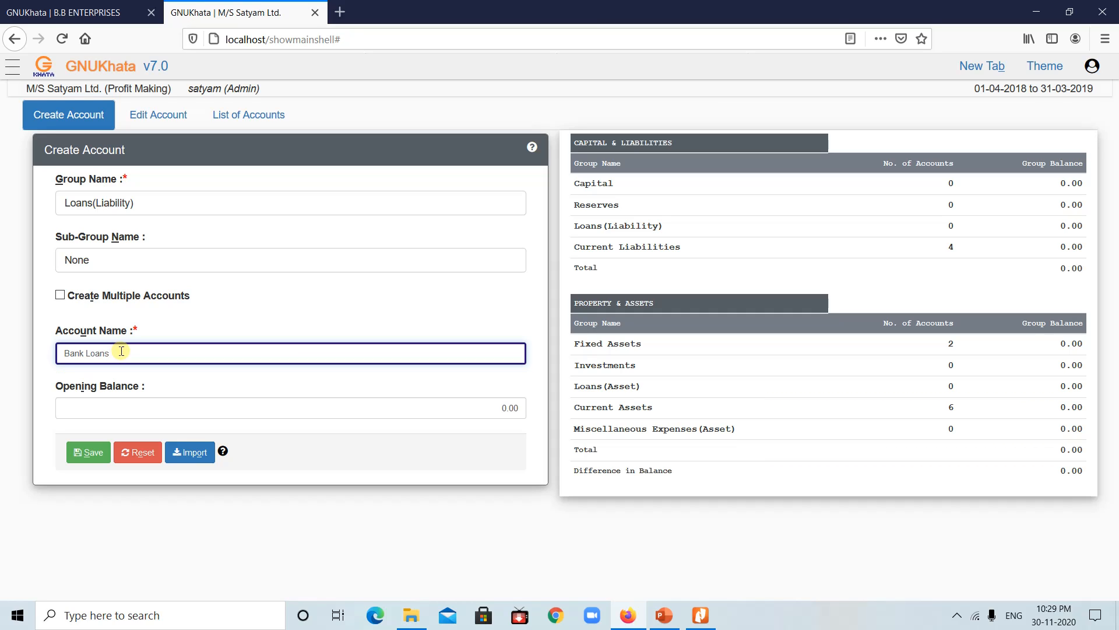
{"action": "left_click", "coordinate": [83, 454]}
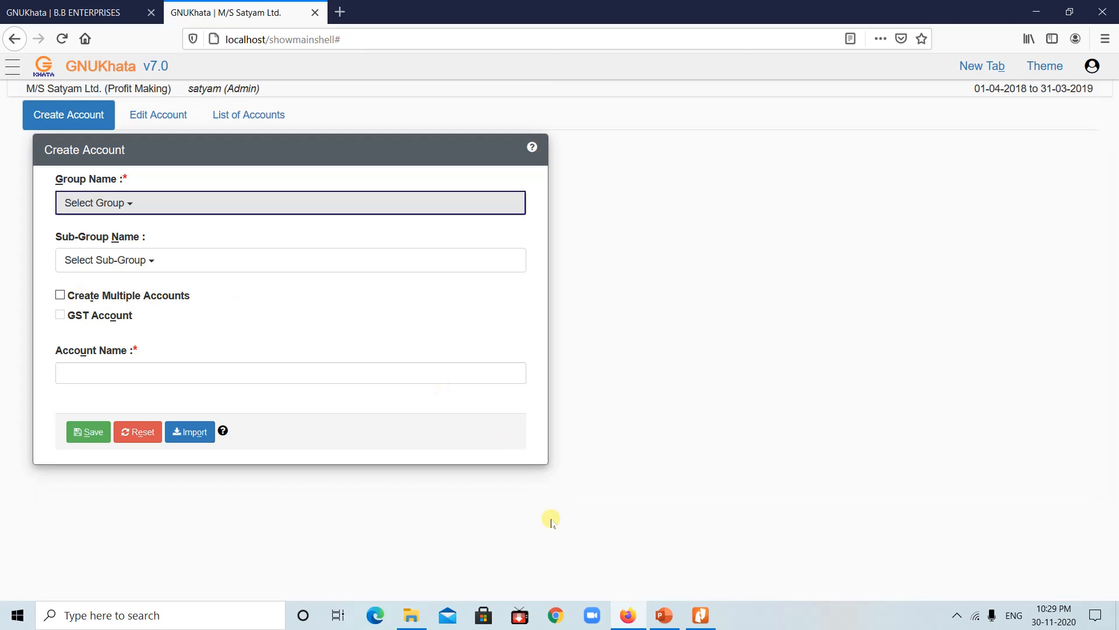
Step: Check the ledger-list slide, then start the next ledger under Current Assets
{"action": "left_click", "coordinate": [664, 615]}
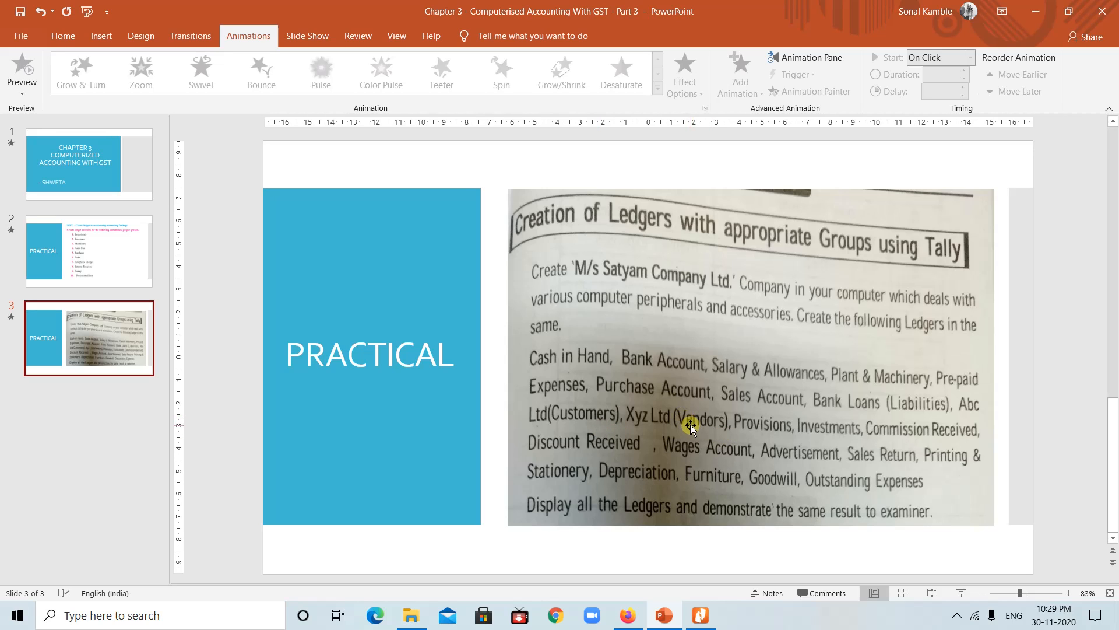
{"action": "left_click", "coordinate": [665, 621]}
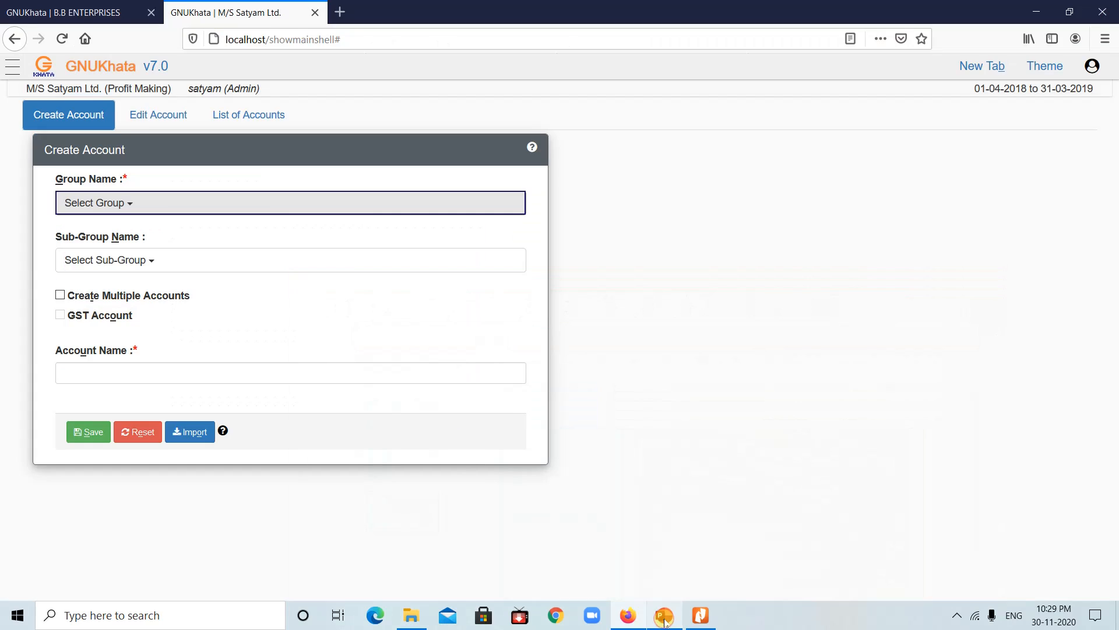
{"action": "left_click", "coordinate": [194, 200]}
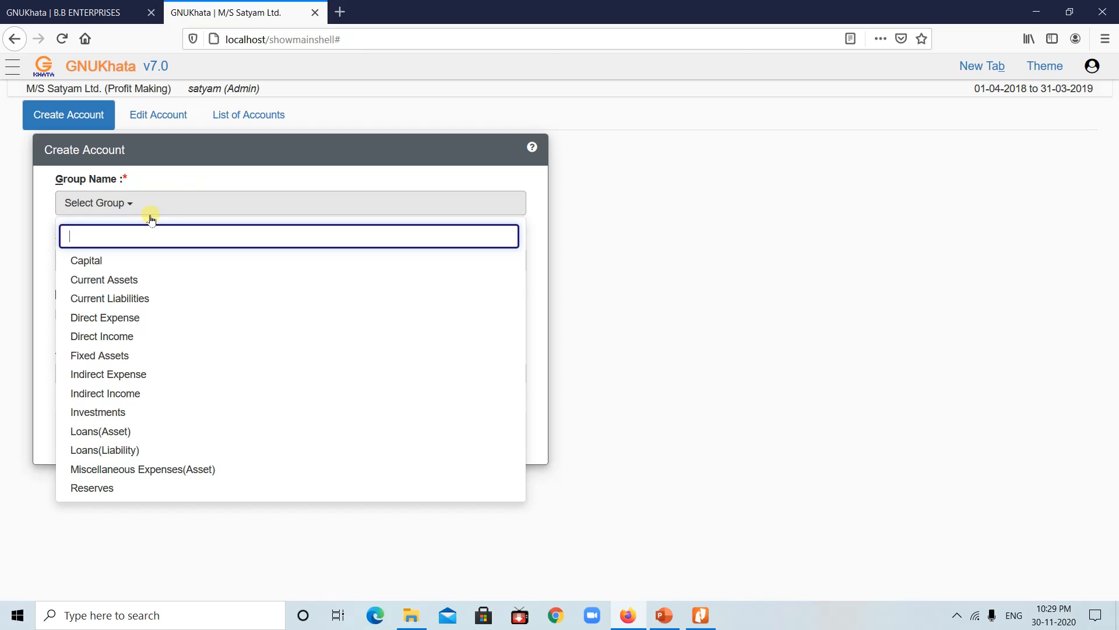
{"action": "left_click", "coordinate": [112, 281]}
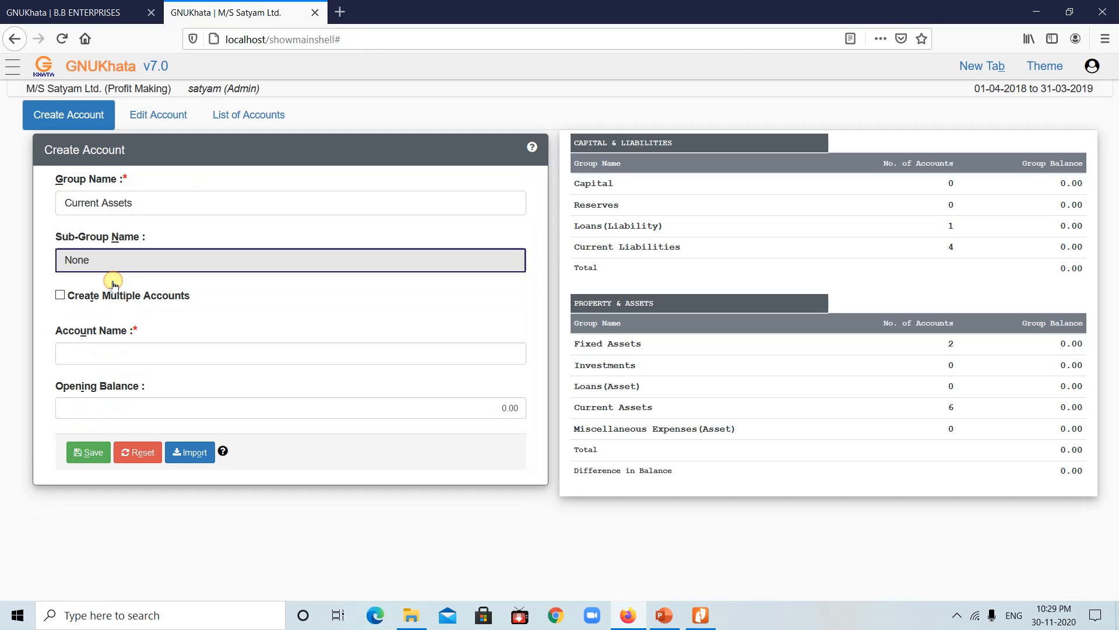
{"action": "left_click", "coordinate": [220, 260]}
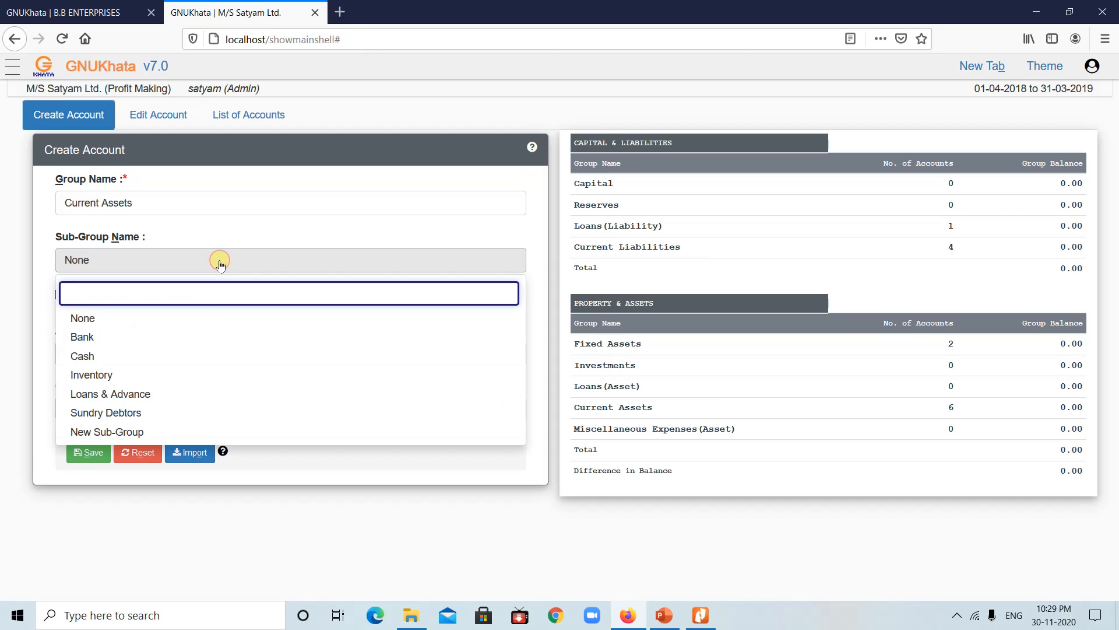
Step: Create the ABC Ltd customer ledger under Current Assets, Sundry Debtors sub-group
{"action": "left_click", "coordinate": [124, 413]}
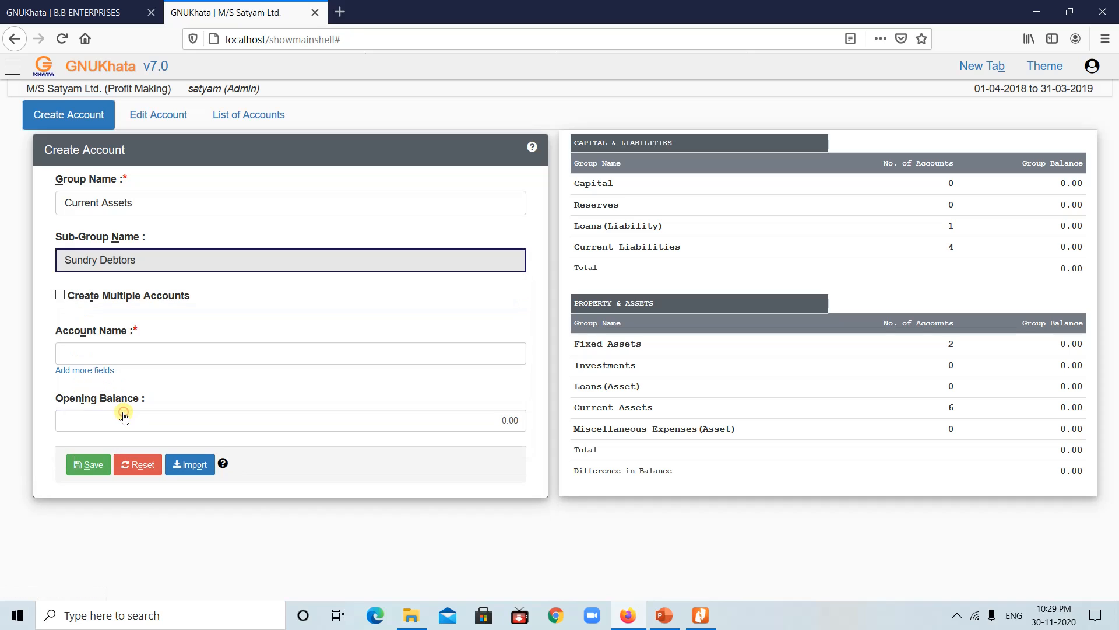
{"action": "left_click", "coordinate": [129, 351]}
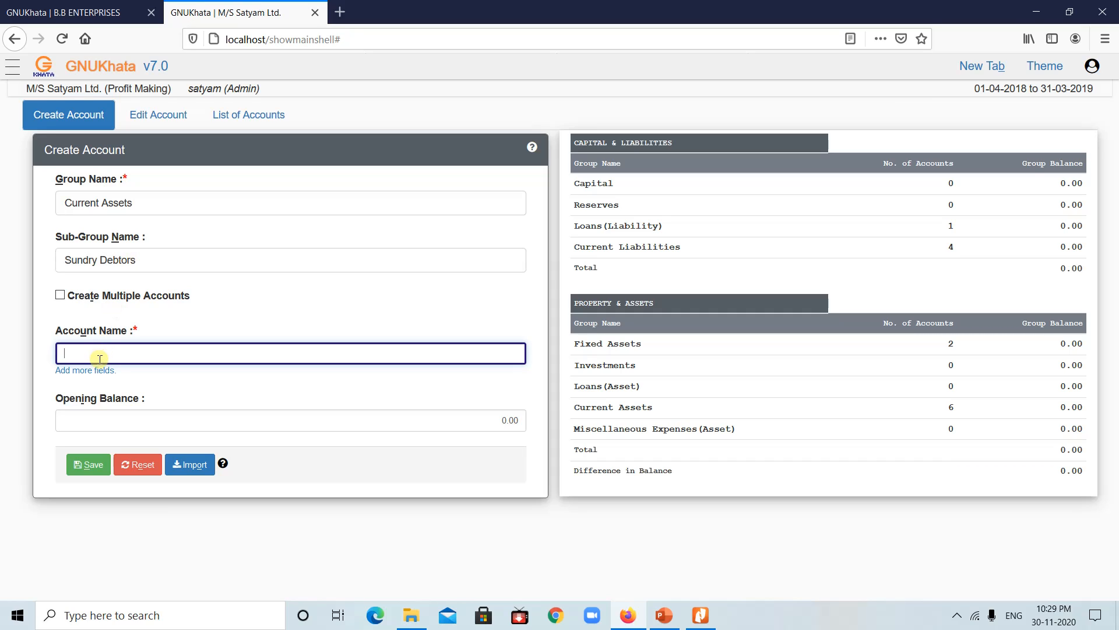
{"action": "type", "text": "ABC Ltd"}
{"action": "left_click", "coordinate": [88, 464]}
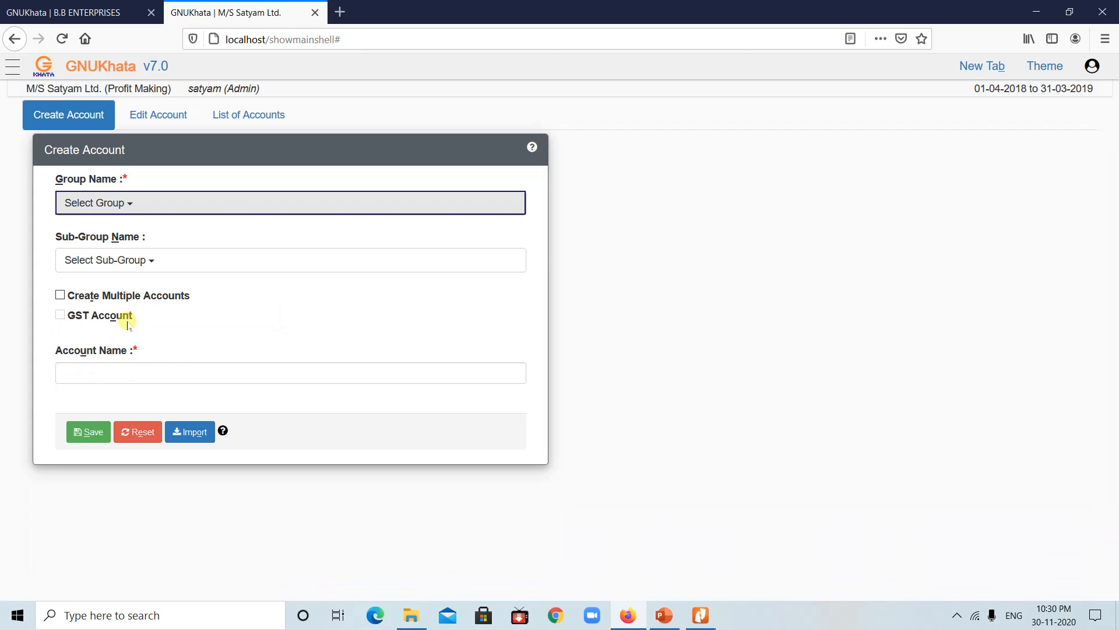
Step: Create the XYZ Ltd vendor ledger under Current Liabilities, Sundry Creditors for Expense
{"action": "left_click", "coordinate": [136, 200]}
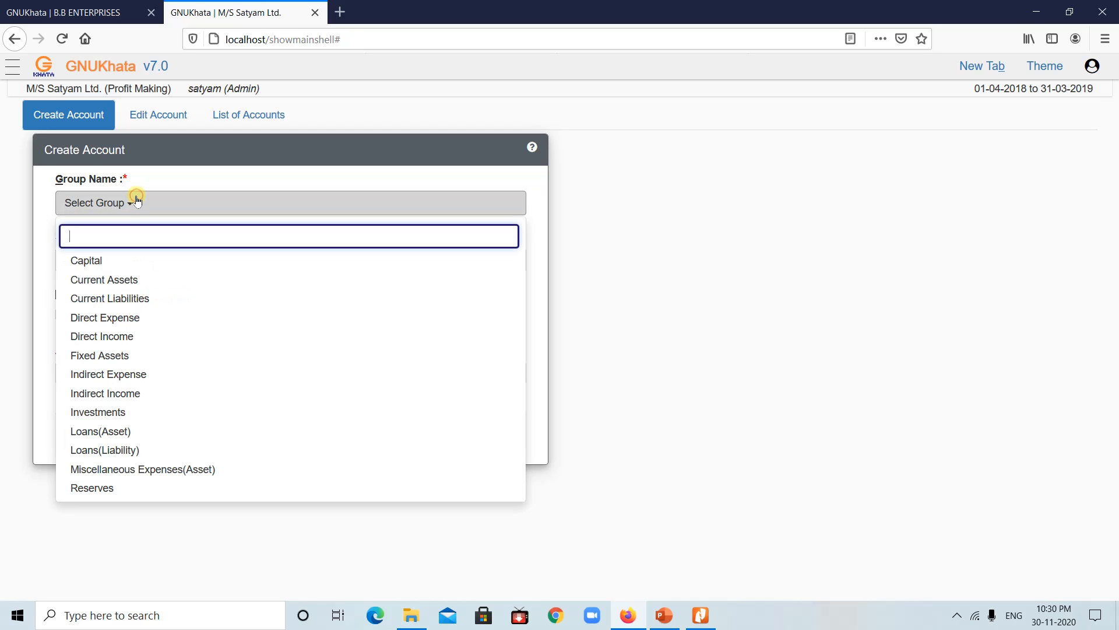
{"action": "left_click", "coordinate": [120, 300]}
{"action": "left_click", "coordinate": [184, 253]}
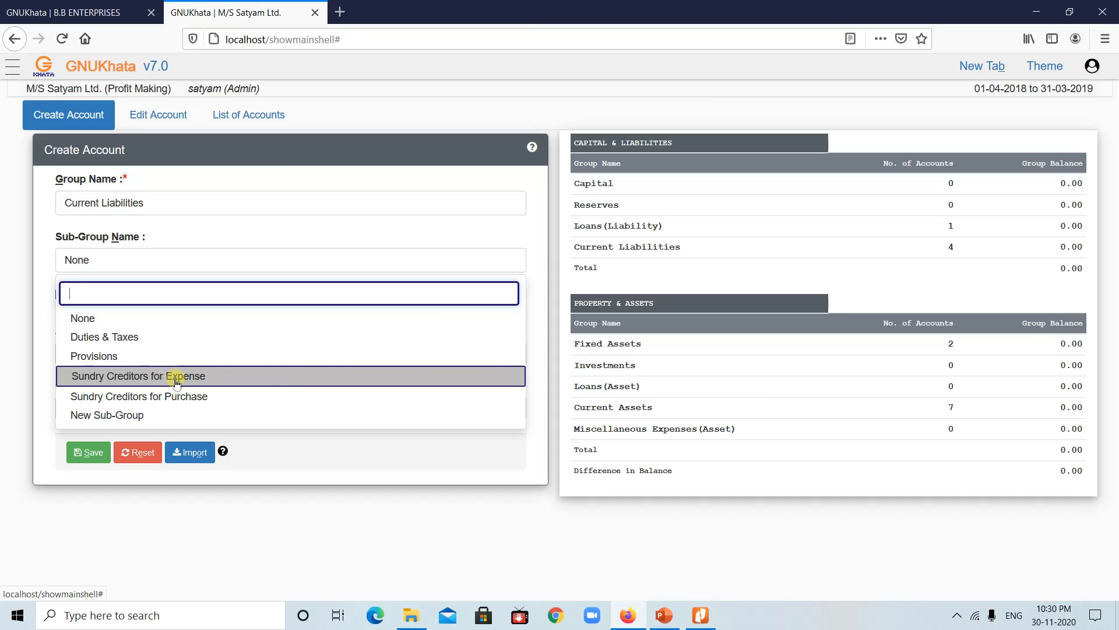
{"action": "left_click", "coordinate": [168, 397]}
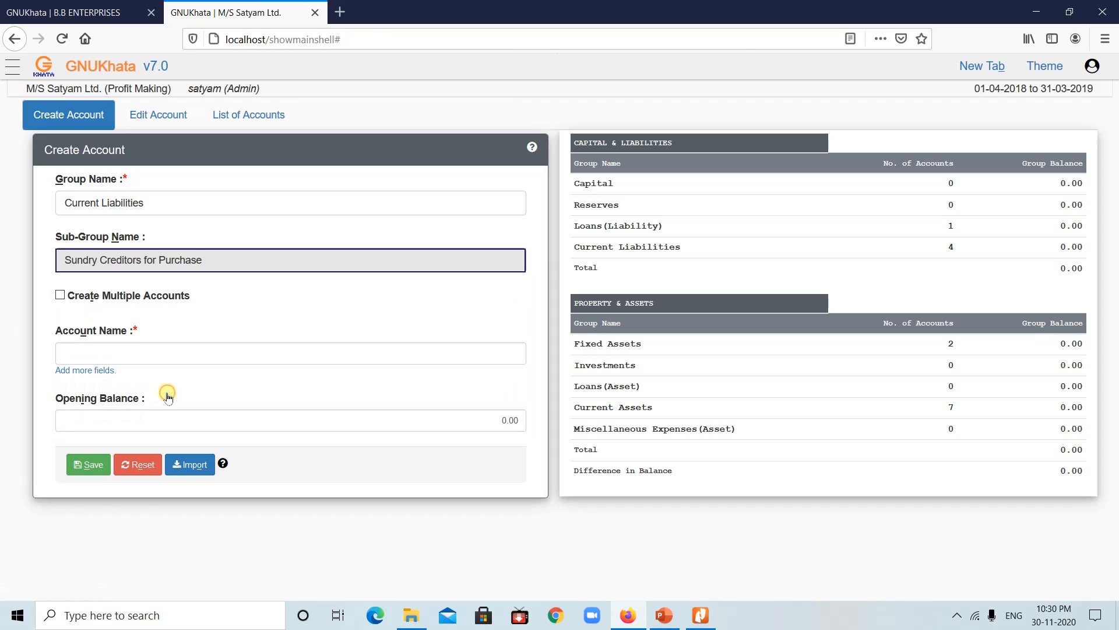
{"action": "left_click", "coordinate": [221, 259]}
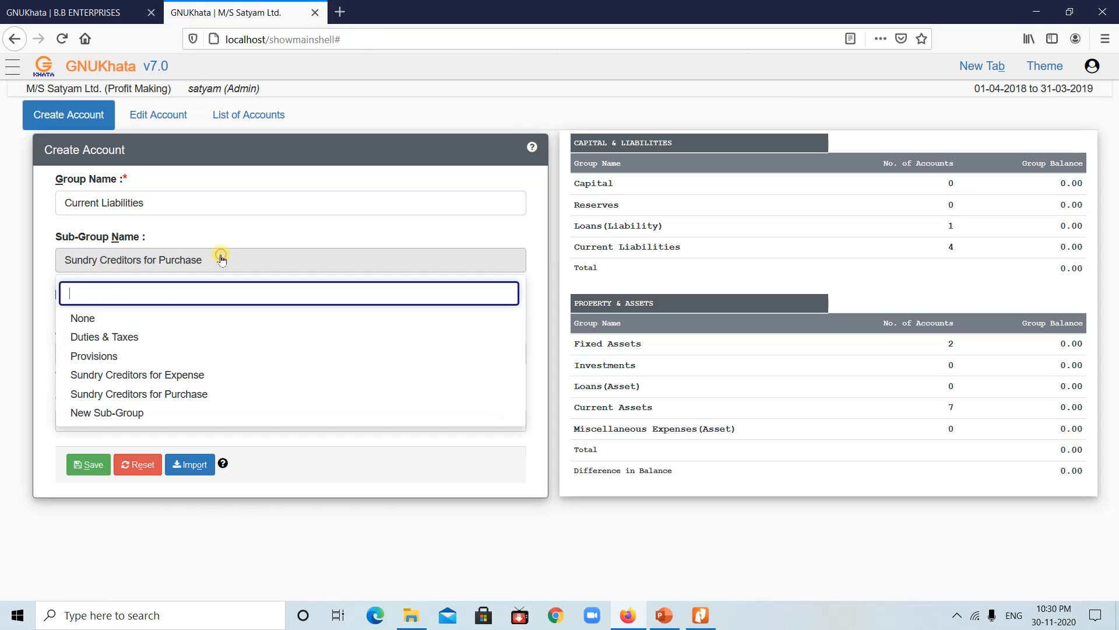
{"action": "left_click", "coordinate": [183, 377]}
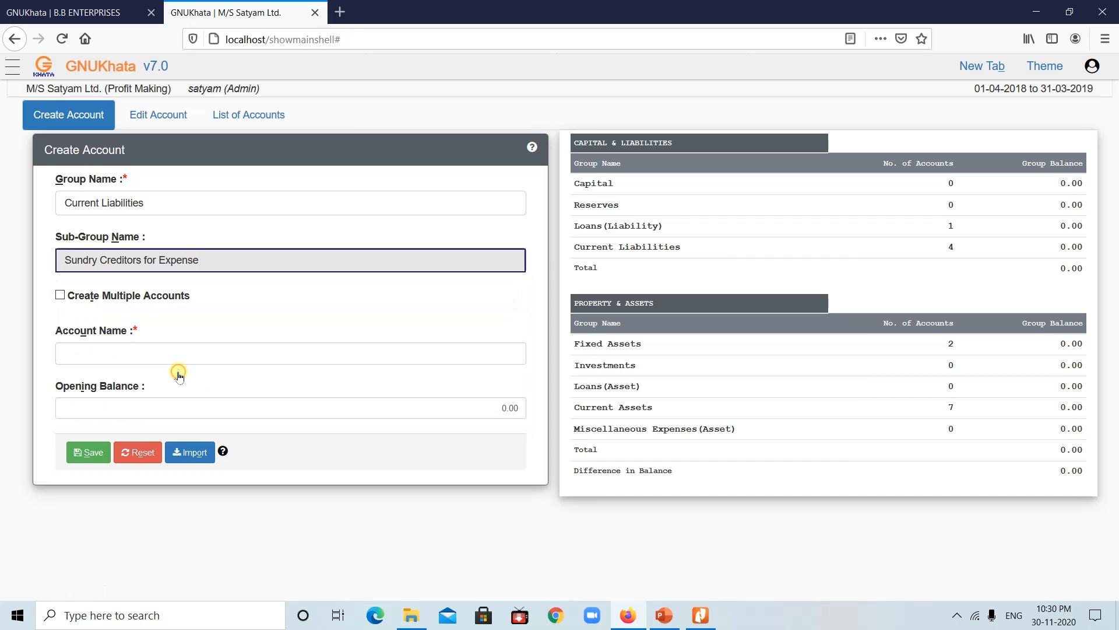
{"action": "left_click", "coordinate": [91, 355]}
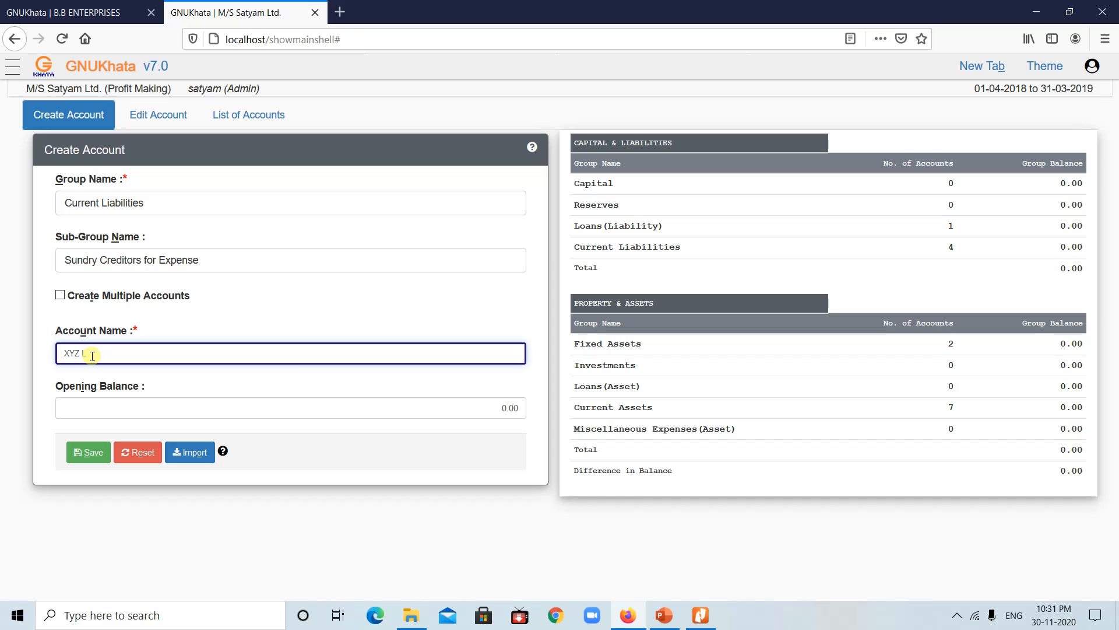
{"action": "left_click", "coordinate": [82, 451]}
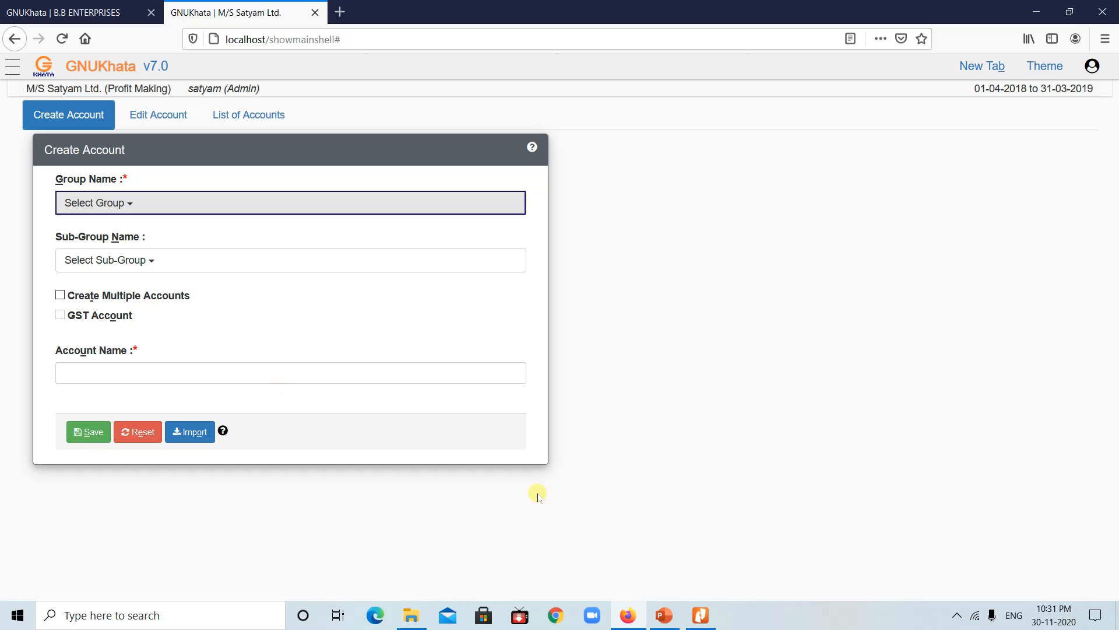
{"action": "left_click", "coordinate": [664, 615]}
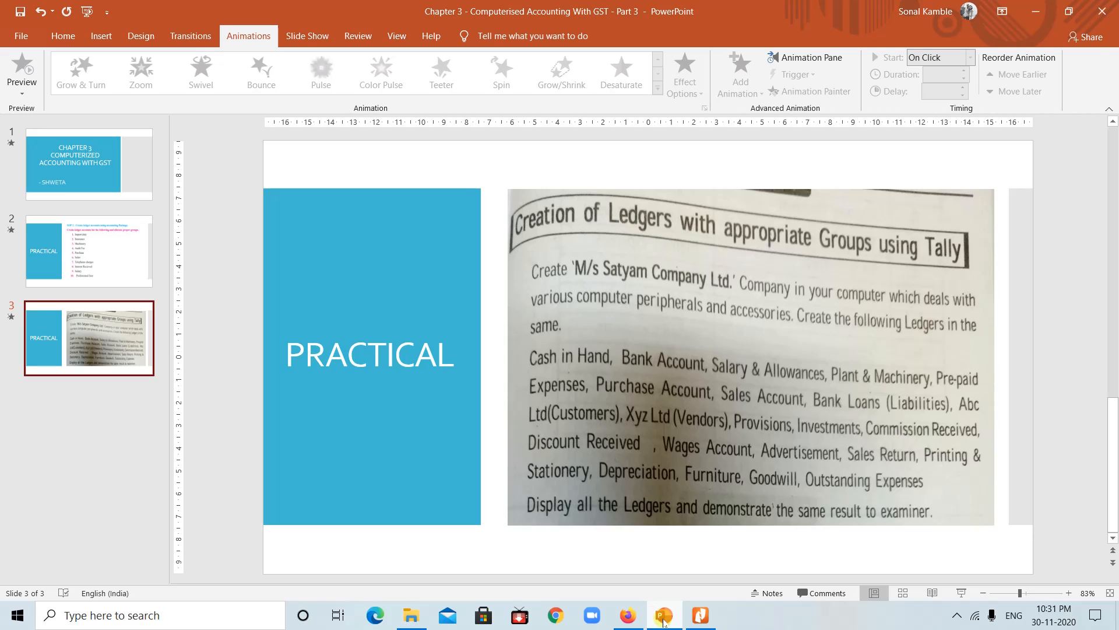
{"action": "left_click", "coordinate": [628, 616]}
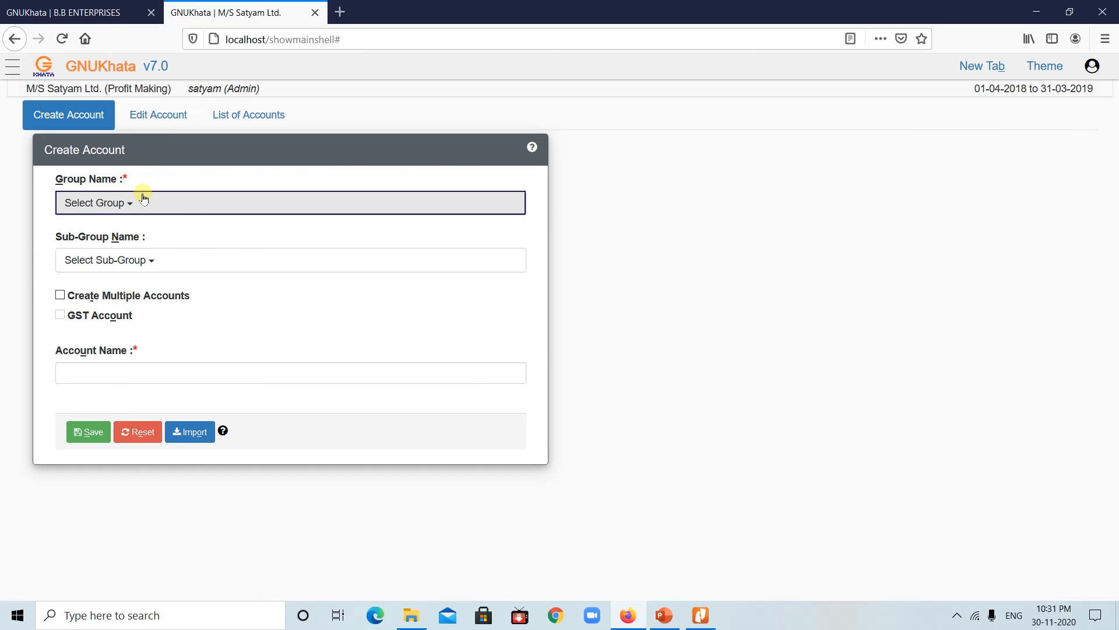
Step: Save a ledger named Provisions under Current Liabilities with the Provisions sub-group
{"action": "left_click", "coordinate": [143, 198]}
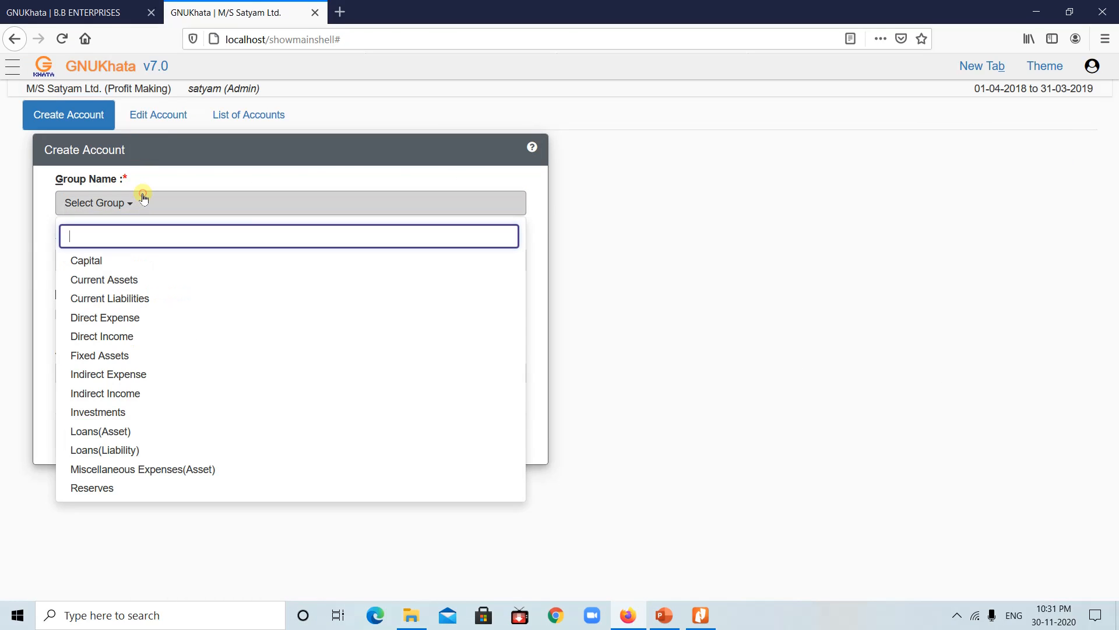
{"action": "left_click", "coordinate": [124, 281]}
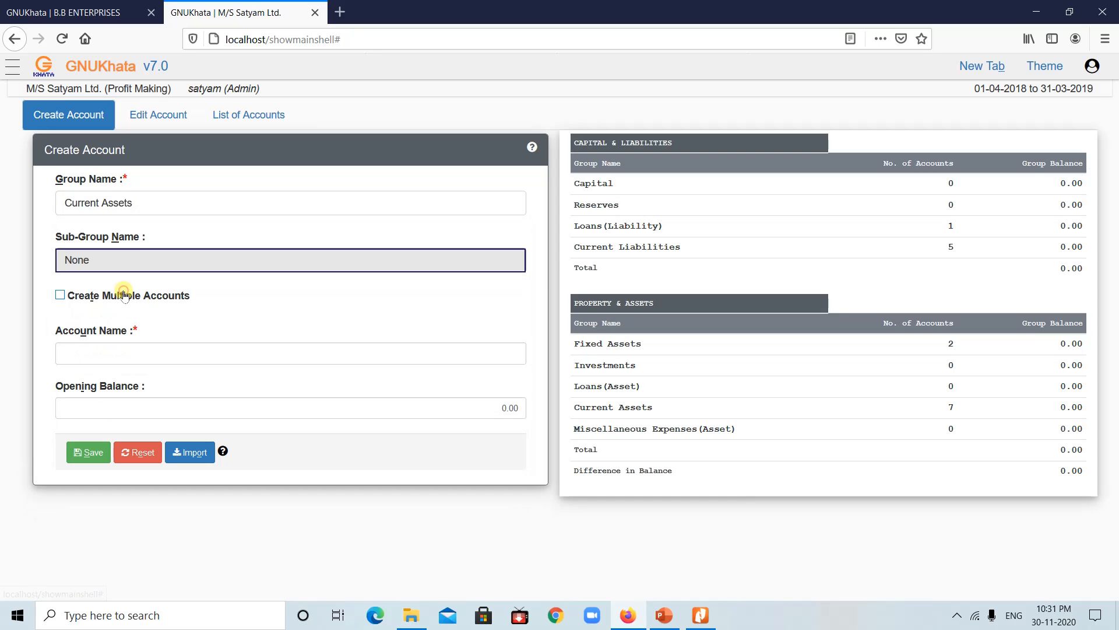
{"action": "left_click", "coordinate": [128, 259]}
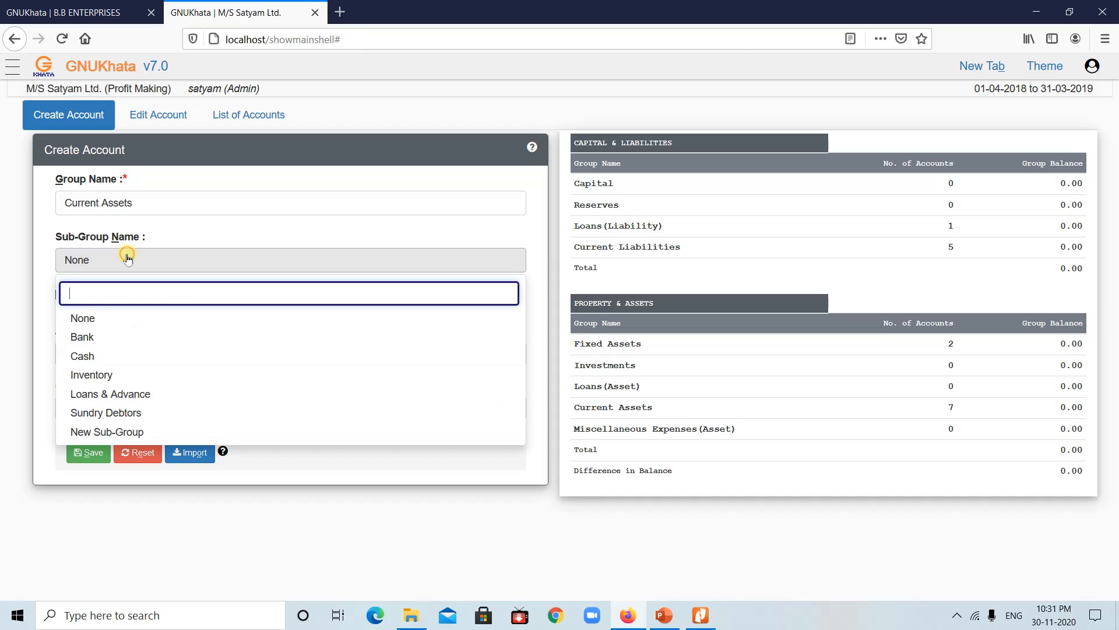
{"action": "left_click", "coordinate": [144, 204]}
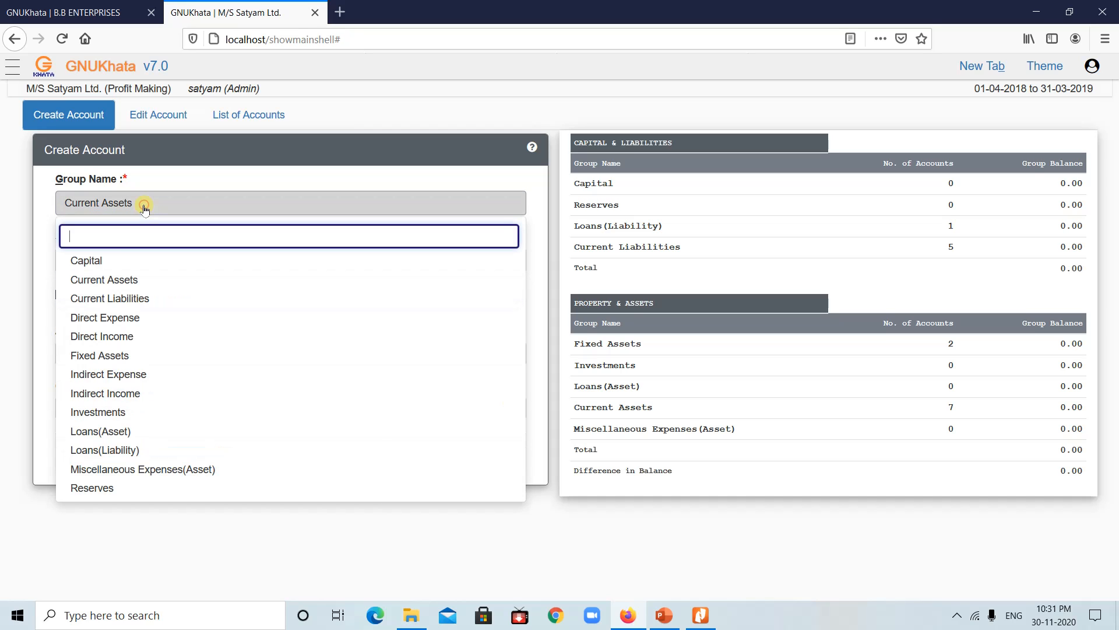
{"action": "left_click", "coordinate": [120, 295]}
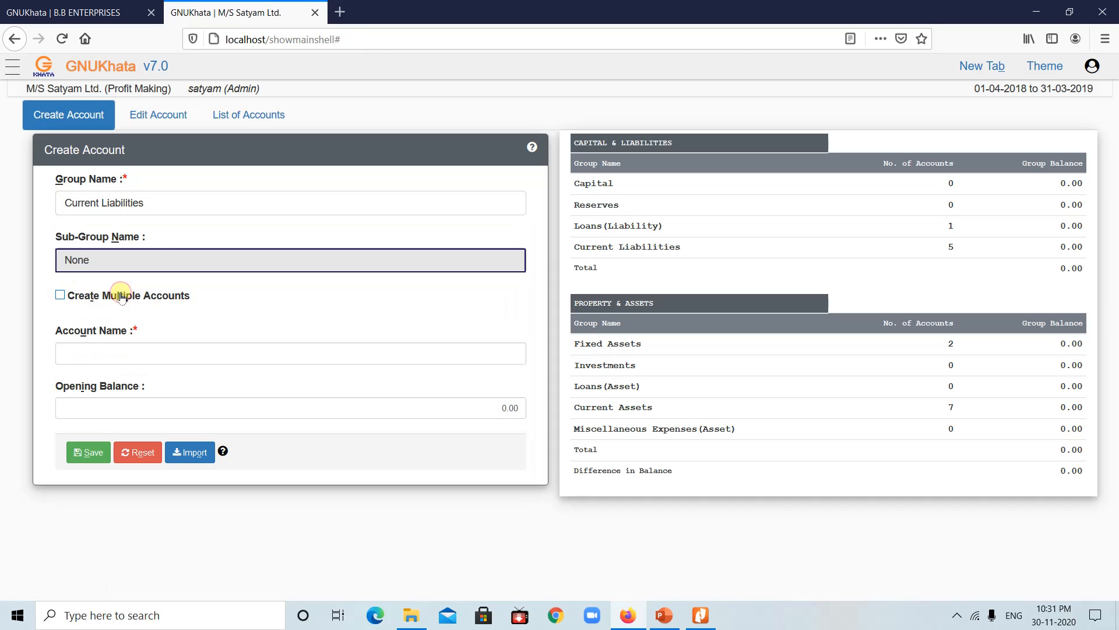
{"action": "left_click", "coordinate": [154, 256]}
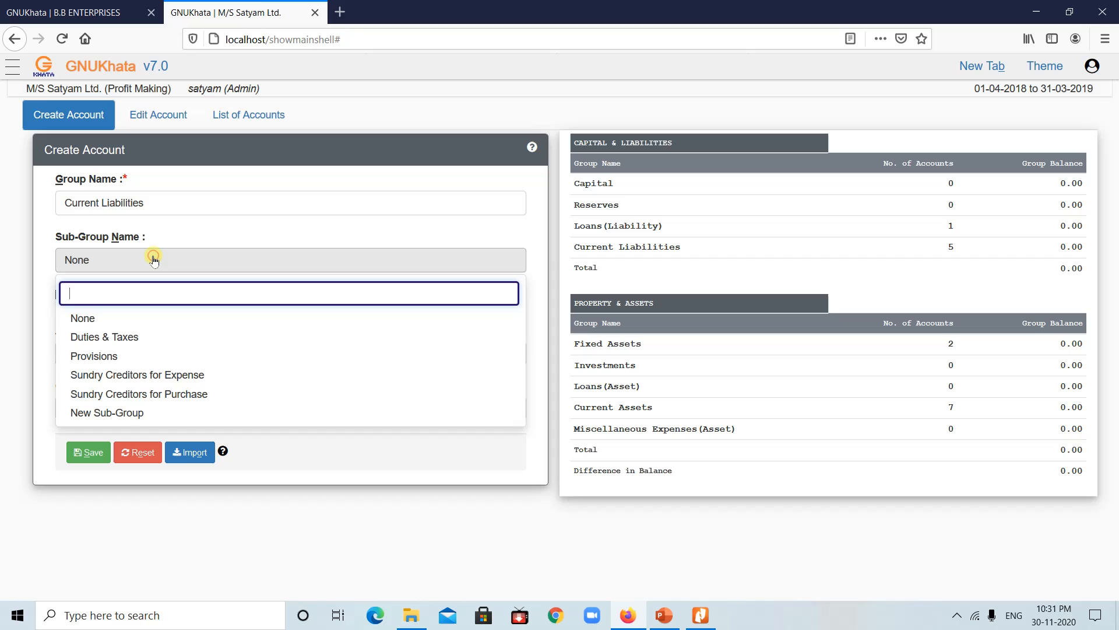
{"action": "left_click", "coordinate": [92, 358]}
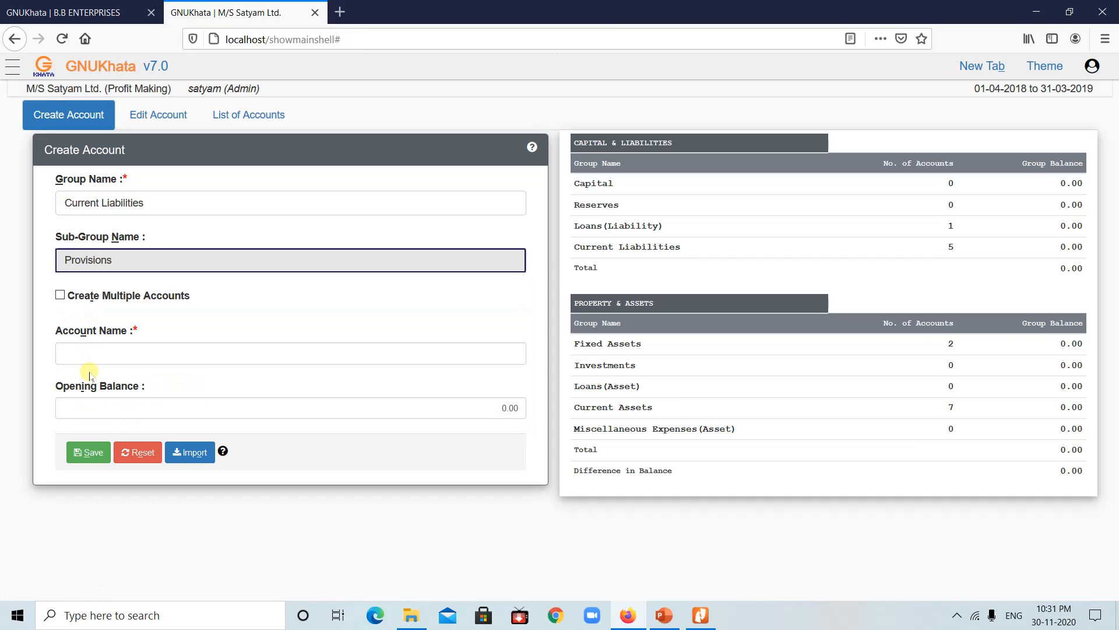
{"action": "left_click", "coordinate": [94, 349]}
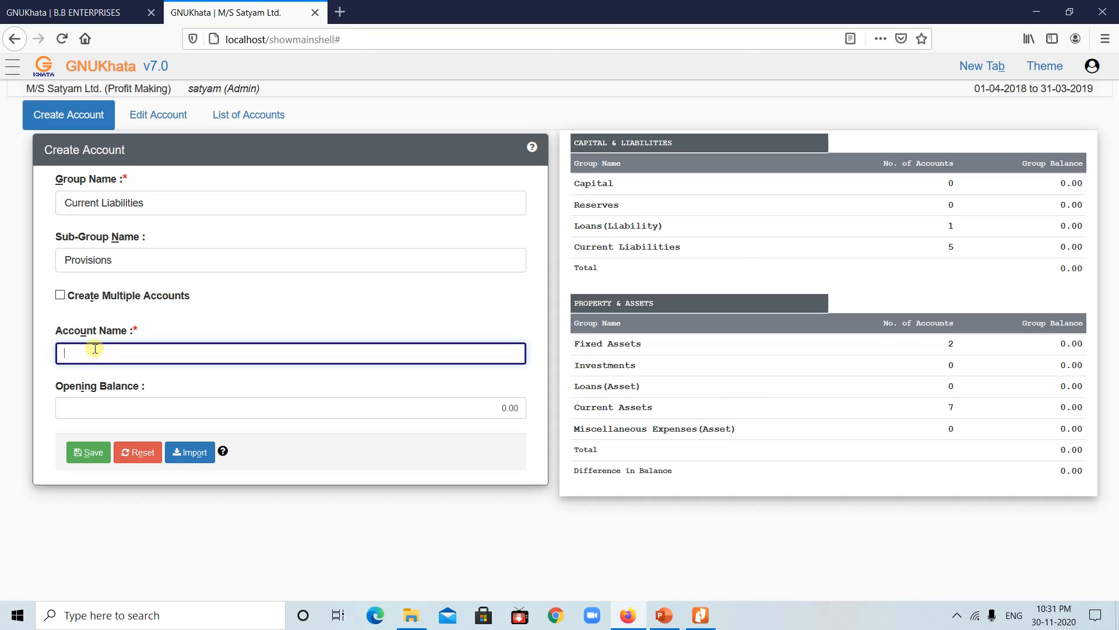
{"action": "type", "text": "Pro"}
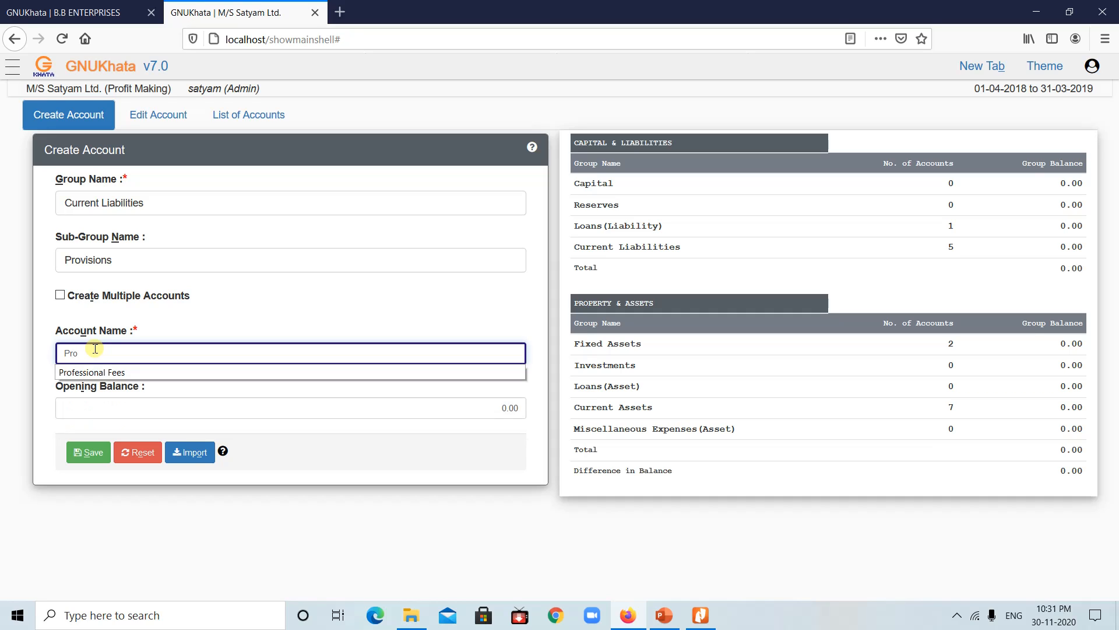
{"action": "type", "text": "visions"}
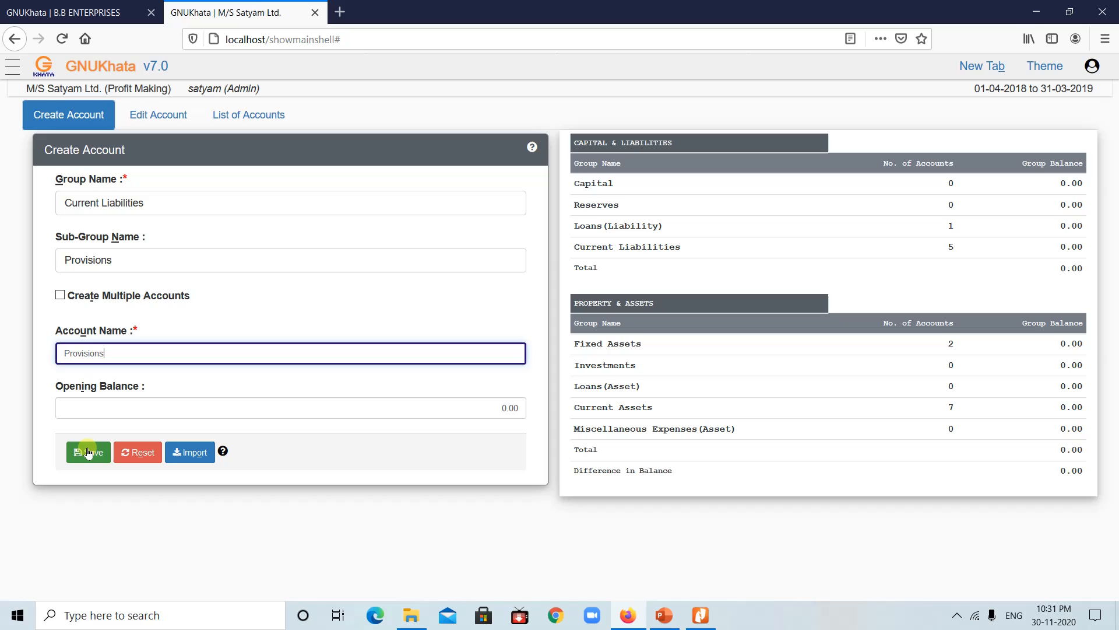
{"action": "left_click", "coordinate": [88, 453]}
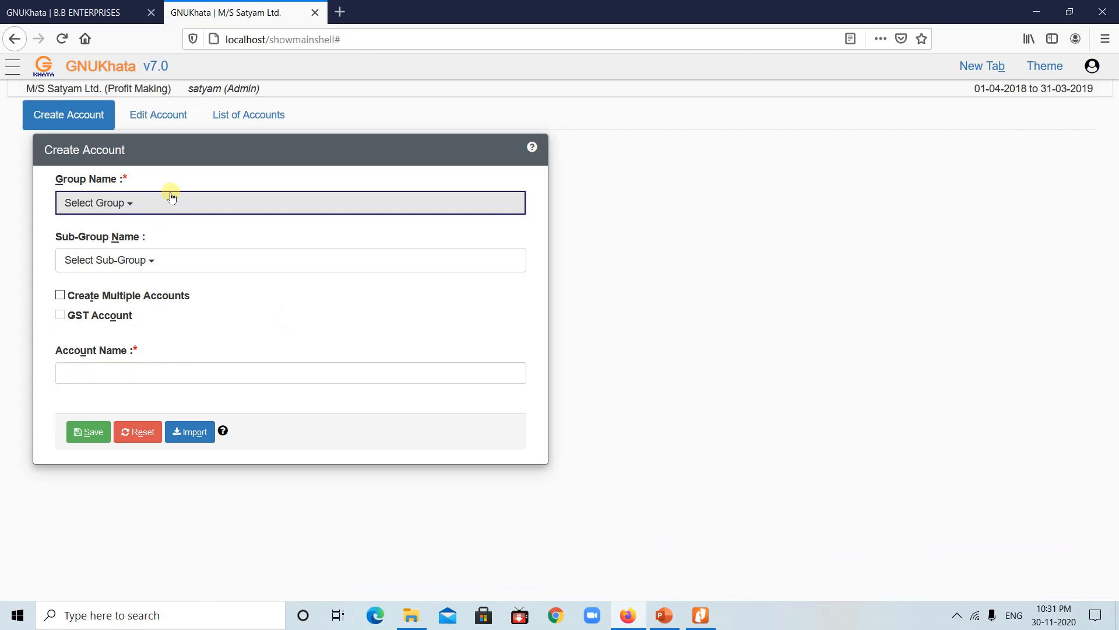
Step: Review the sub-groups available under Current Liabilities and Current Assets
{"action": "left_click", "coordinate": [167, 203]}
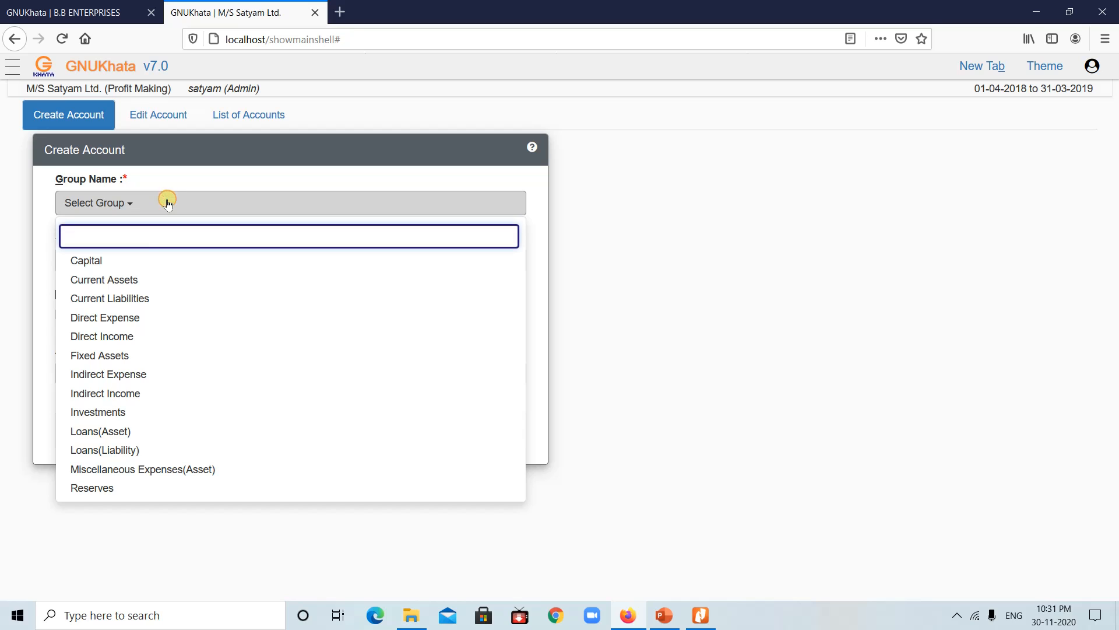
{"action": "left_click", "coordinate": [123, 302]}
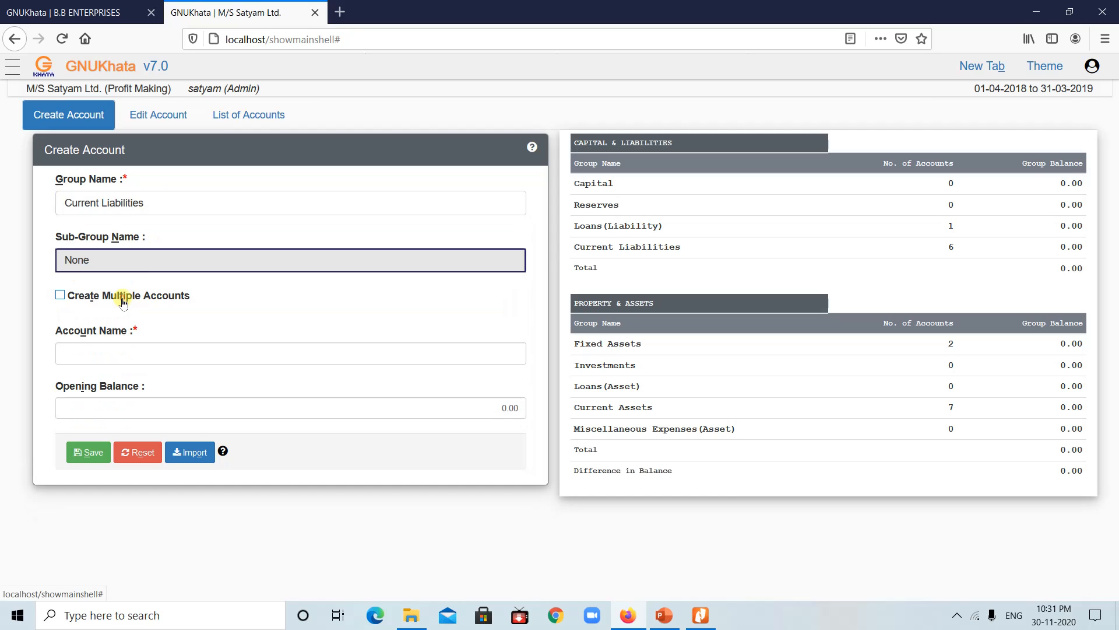
{"action": "left_click", "coordinate": [157, 259]}
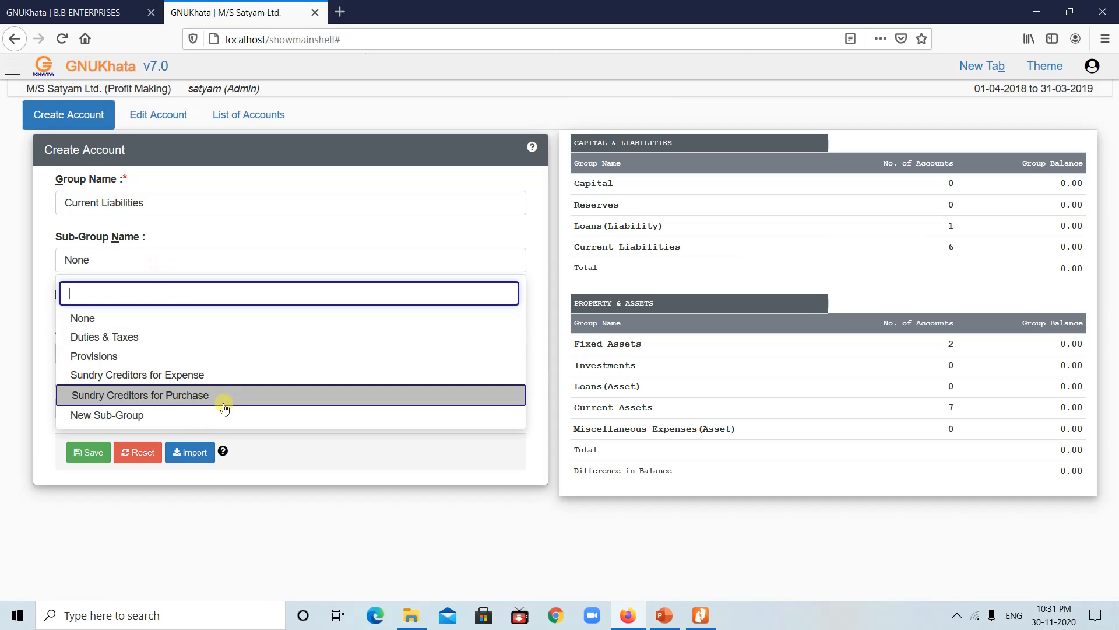
{"action": "left_click", "coordinate": [176, 206]}
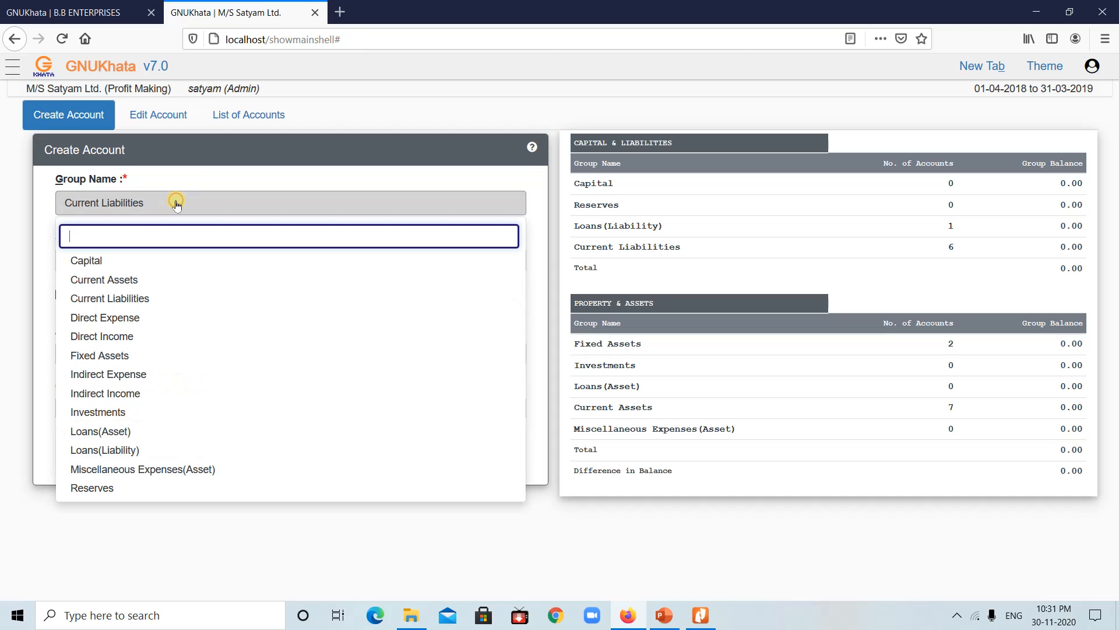
{"action": "left_click", "coordinate": [119, 282]}
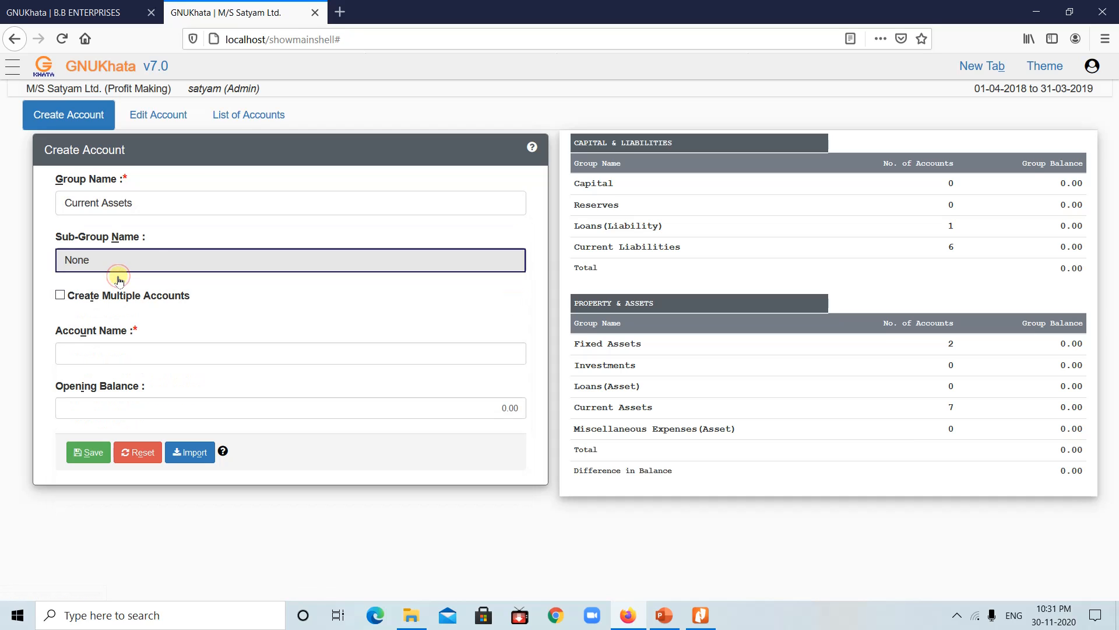
{"action": "left_click", "coordinate": [150, 258]}
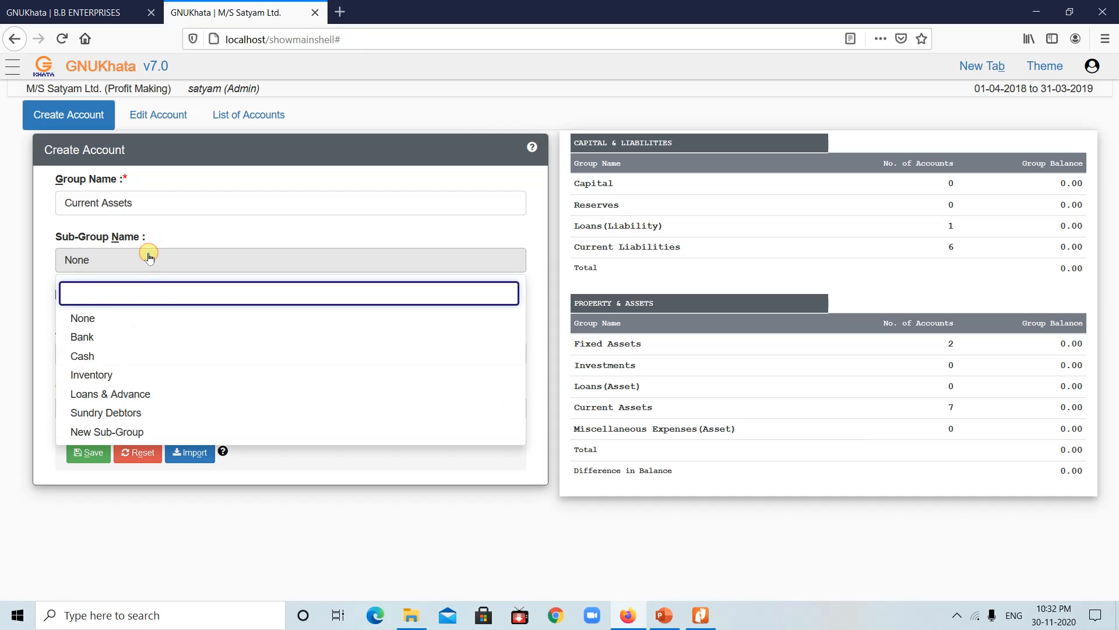
Step: Switch the group to Fixed Assets and review its sub-groups
{"action": "left_click", "coordinate": [156, 204]}
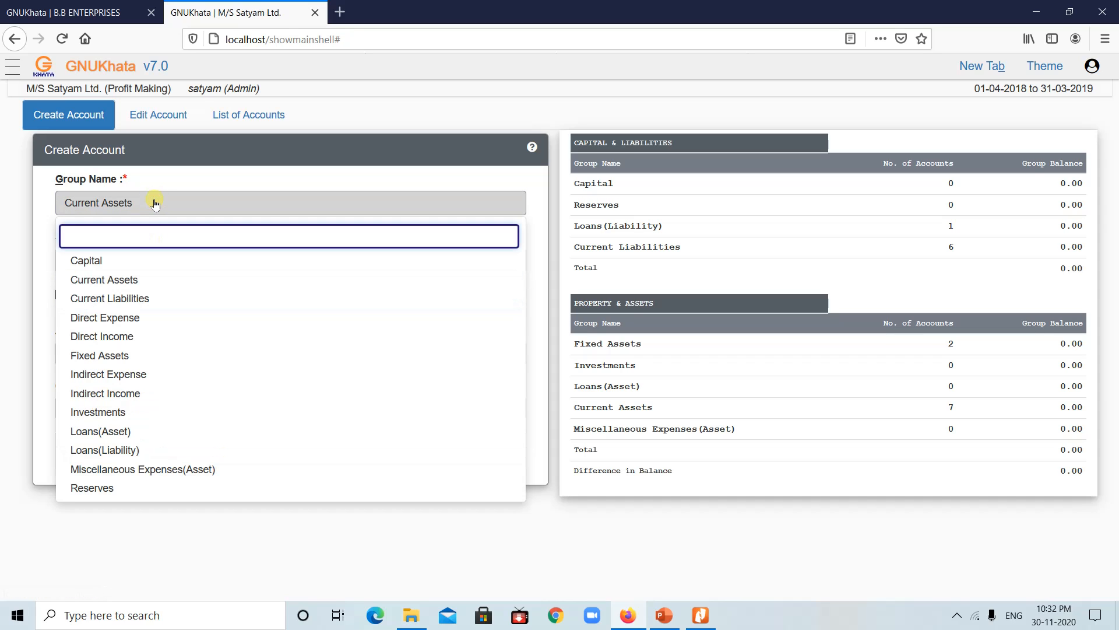
{"action": "left_click", "coordinate": [155, 204]}
{"action": "left_click", "coordinate": [155, 204]}
{"action": "left_click", "coordinate": [155, 204]}
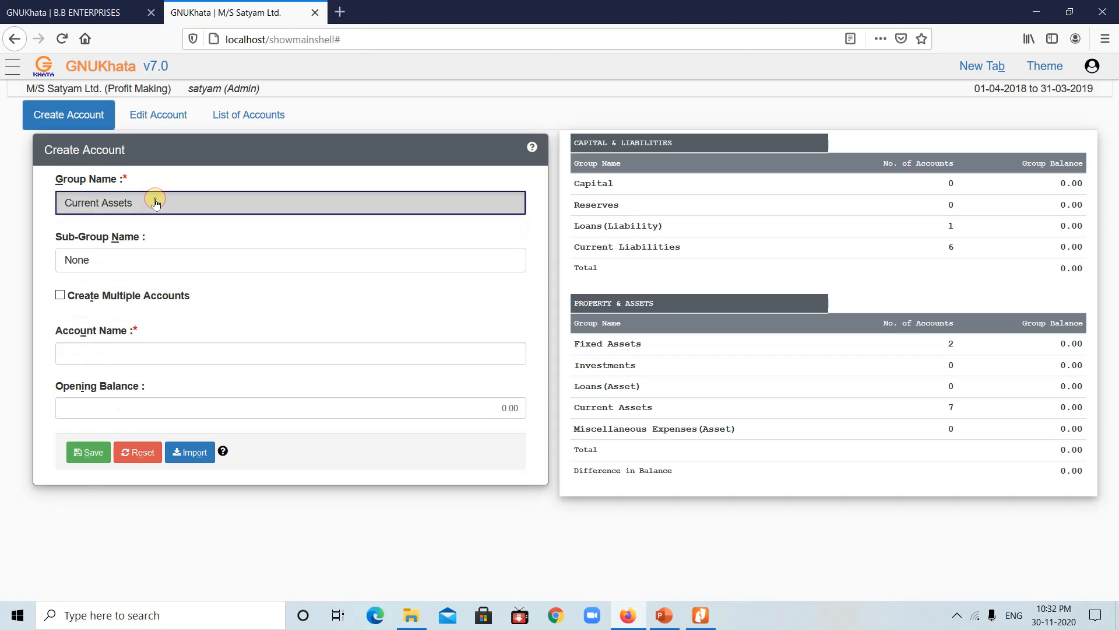
{"action": "left_click", "coordinate": [155, 204]}
{"action": "left_click", "coordinate": [108, 357]}
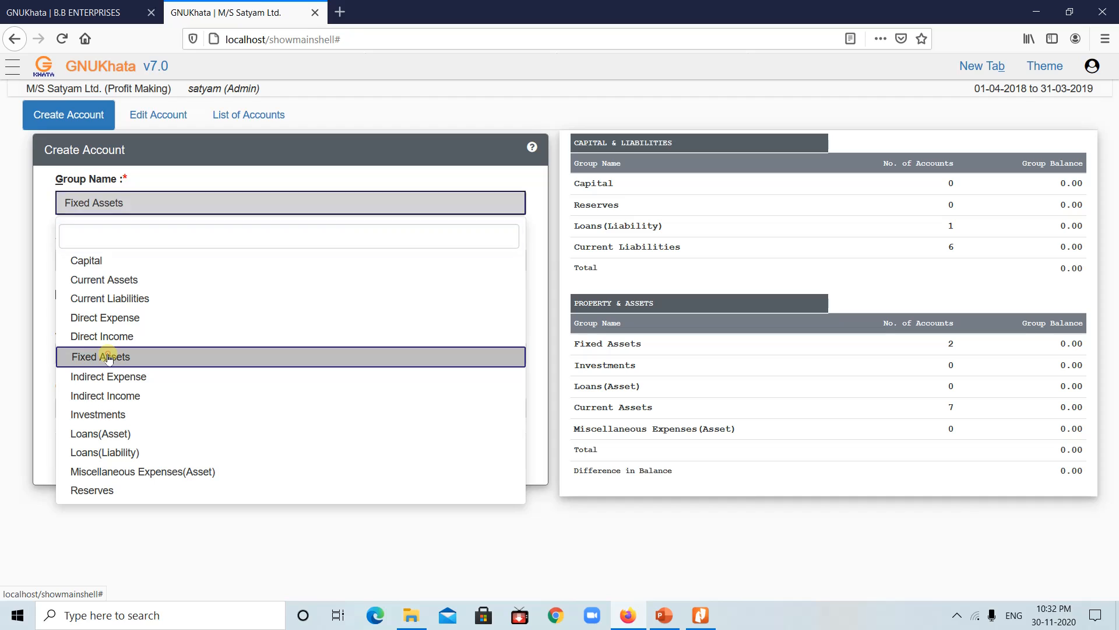
{"action": "left_click", "coordinate": [215, 265]}
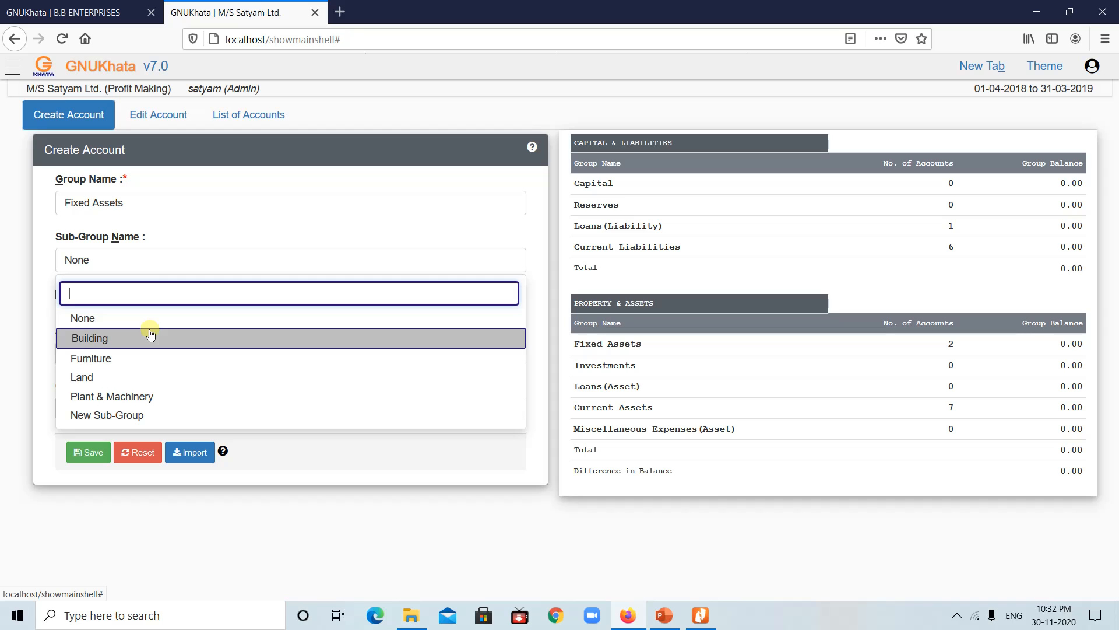
Step: Set the group to Miscellaneous Expenses(Asset), leaving the sub-group as None
{"action": "left_click", "coordinate": [140, 200]}
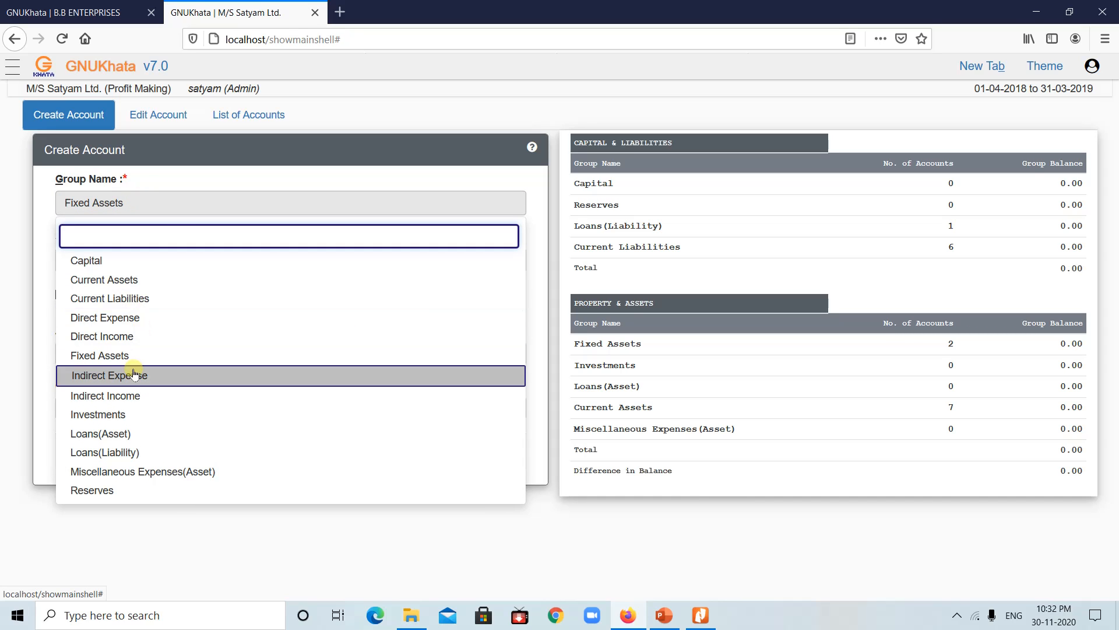
{"action": "left_click", "coordinate": [182, 473]}
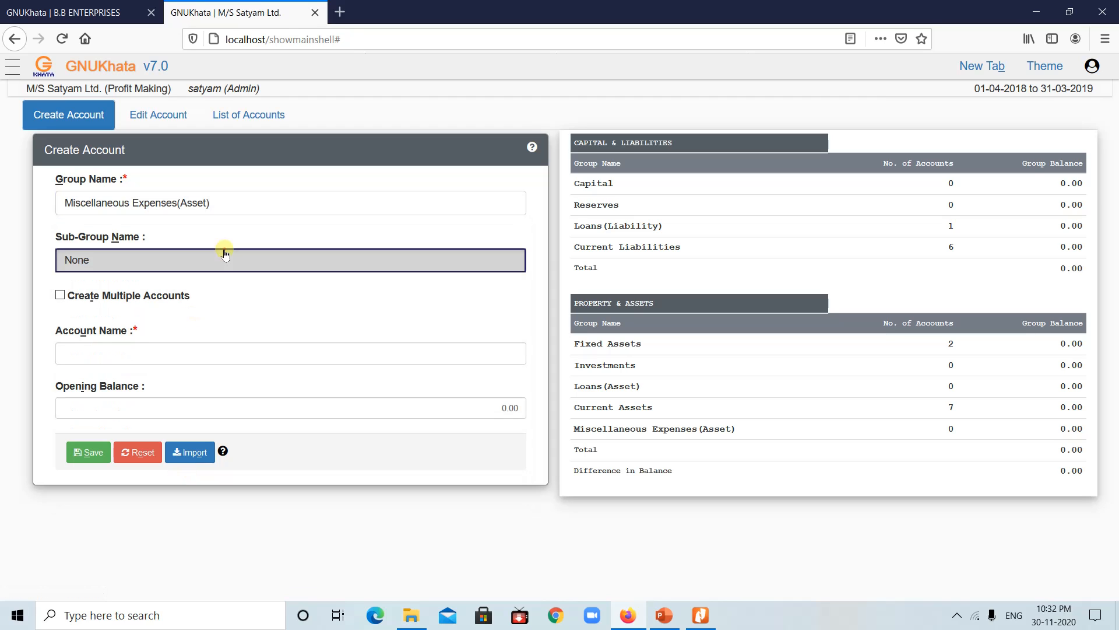
{"action": "left_click", "coordinate": [225, 252]}
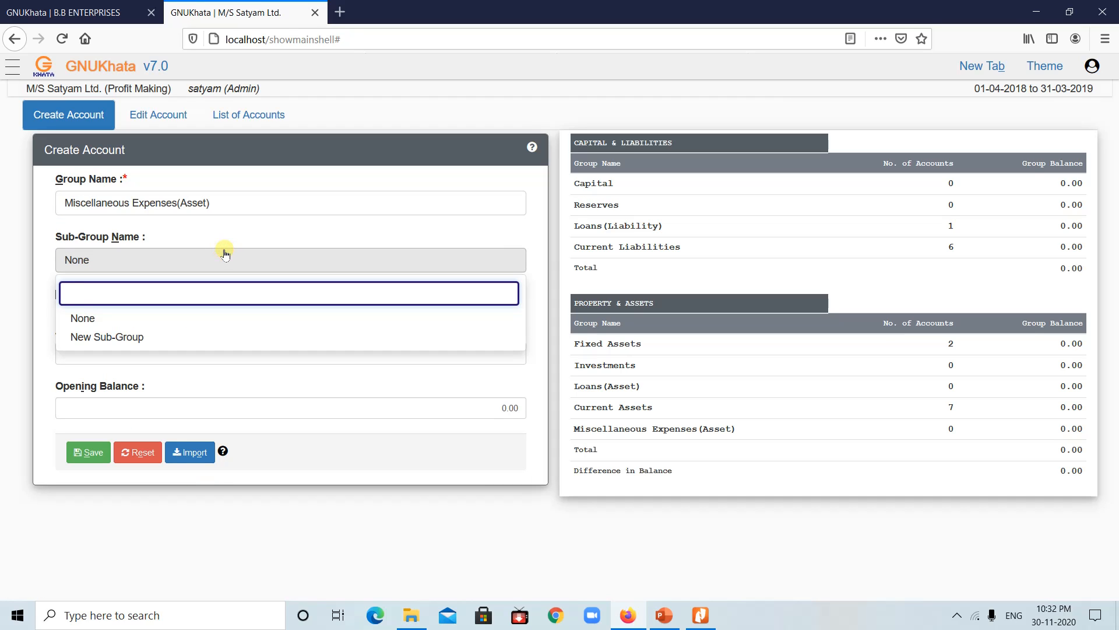
{"action": "left_click", "coordinate": [154, 198]}
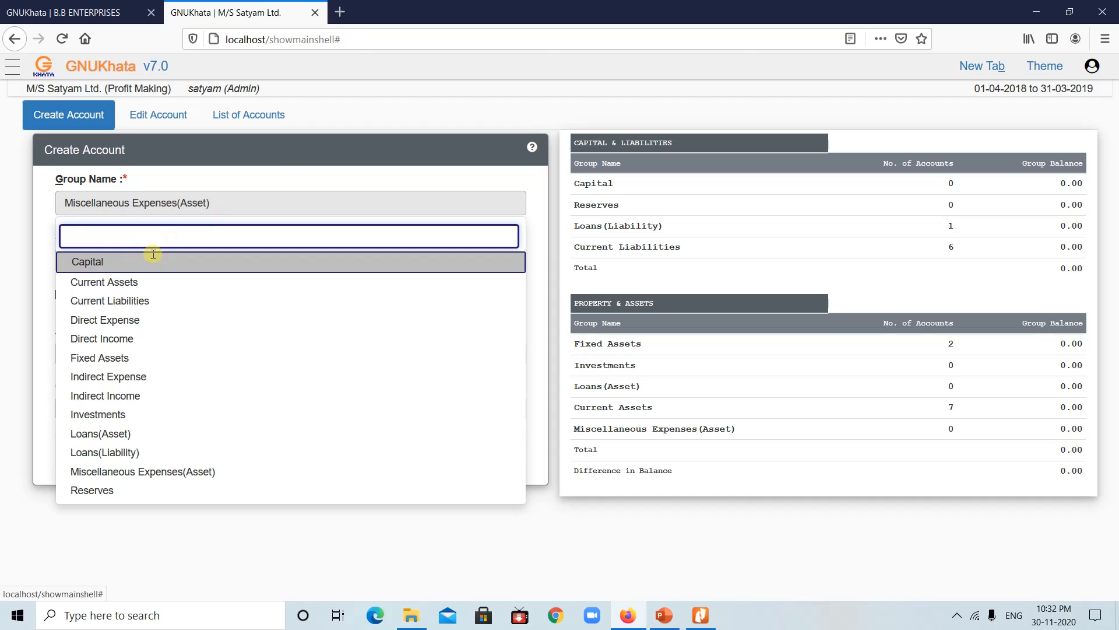
Step: Pick Capital as the group and leave its sub-group as None
{"action": "left_click", "coordinate": [105, 262]}
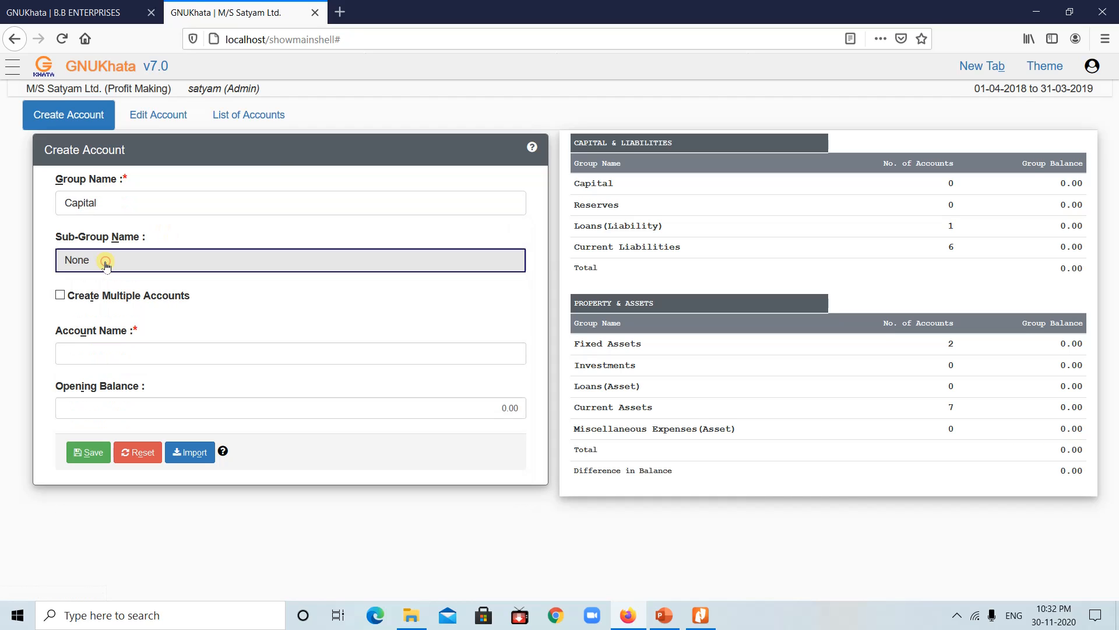
{"action": "left_click", "coordinate": [135, 257]}
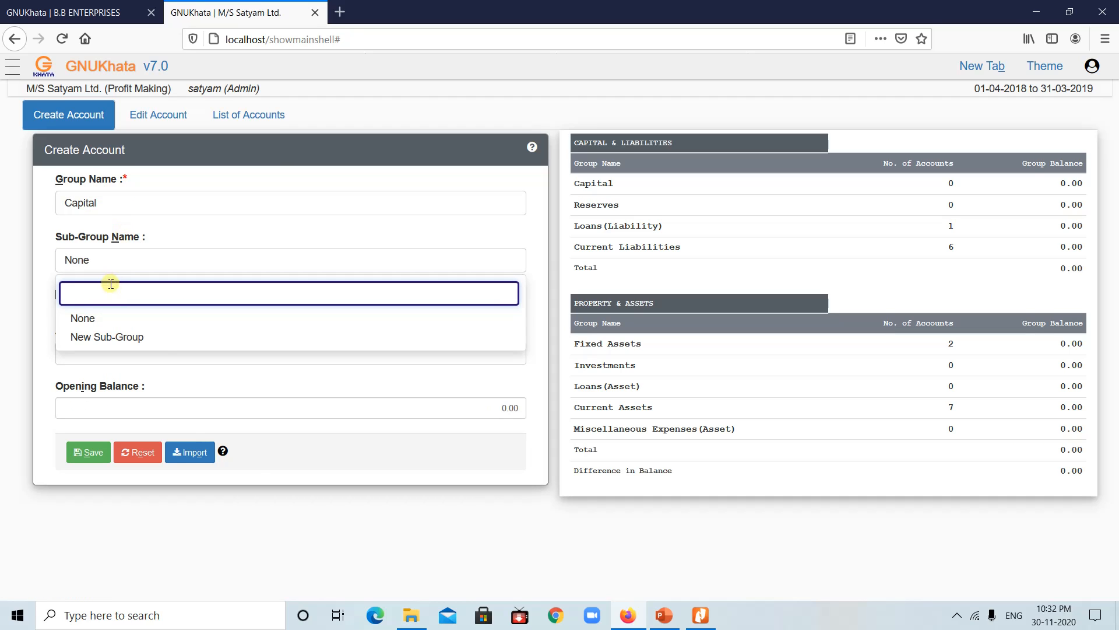
{"action": "left_click", "coordinate": [516, 318]}
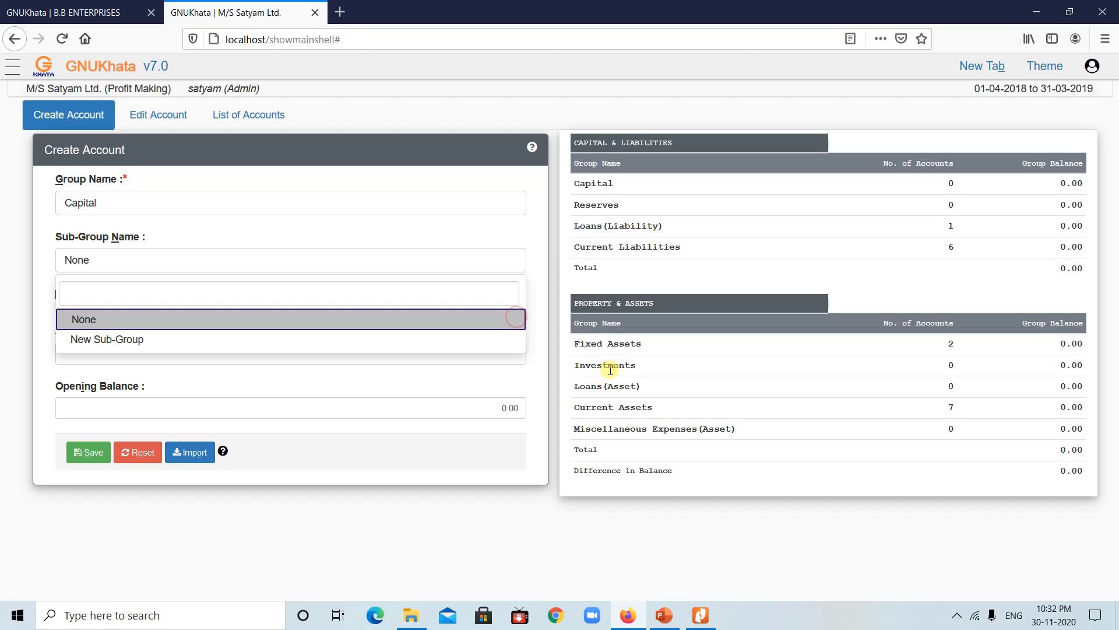
{"action": "left_click", "coordinate": [610, 375]}
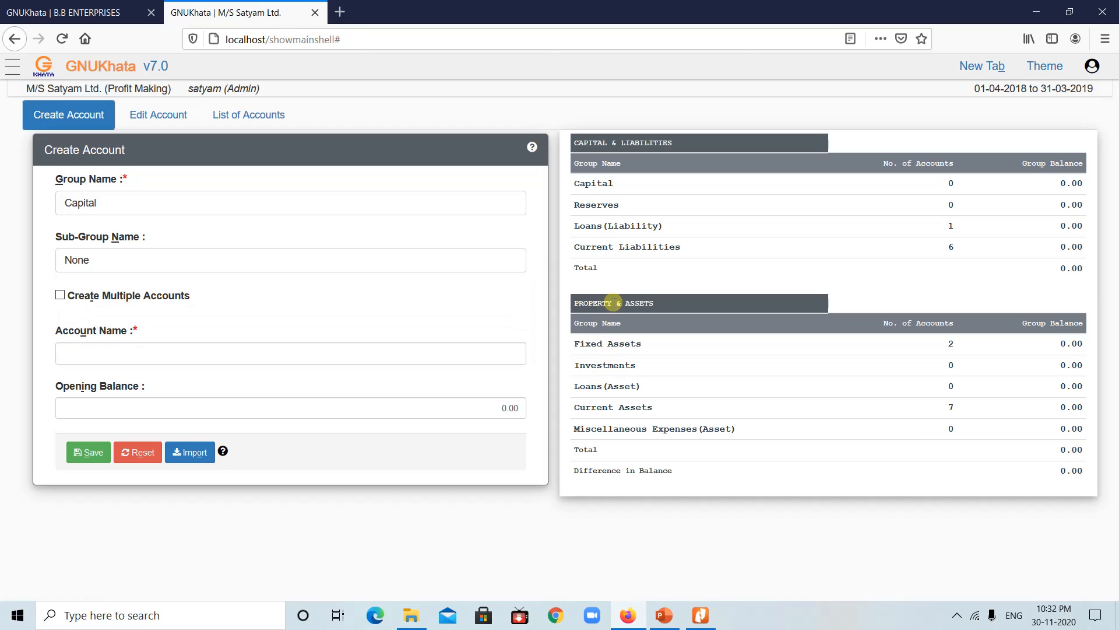
Step: Review the sub-groups under Current Assets and Current Liabilities
{"action": "left_click", "coordinate": [219, 200]}
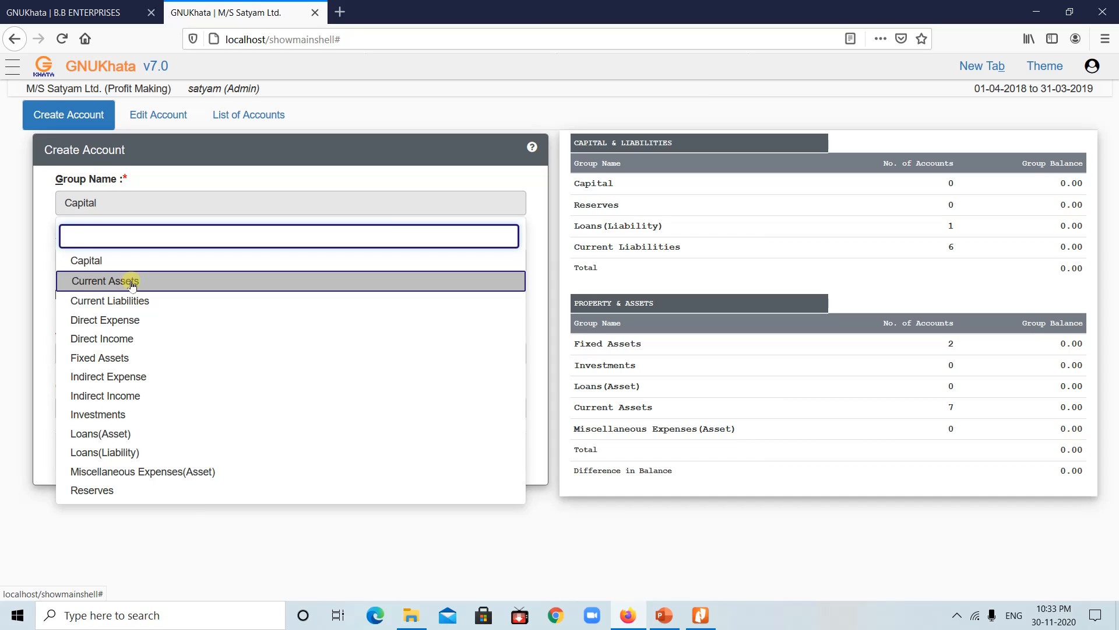
{"action": "left_click", "coordinate": [134, 282]}
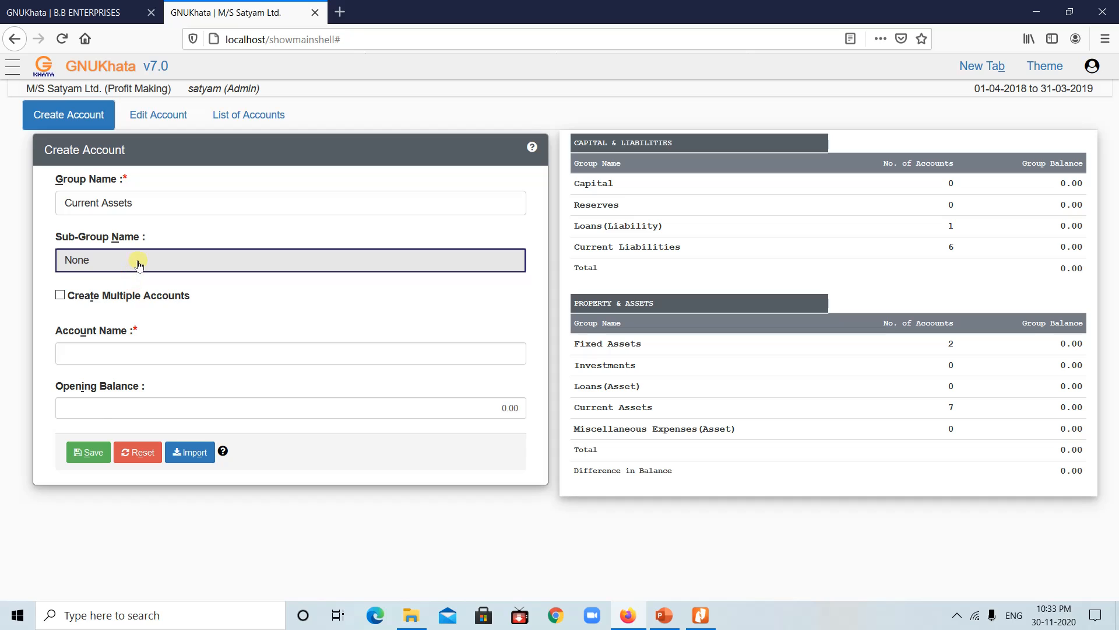
{"action": "left_click", "coordinate": [138, 262]}
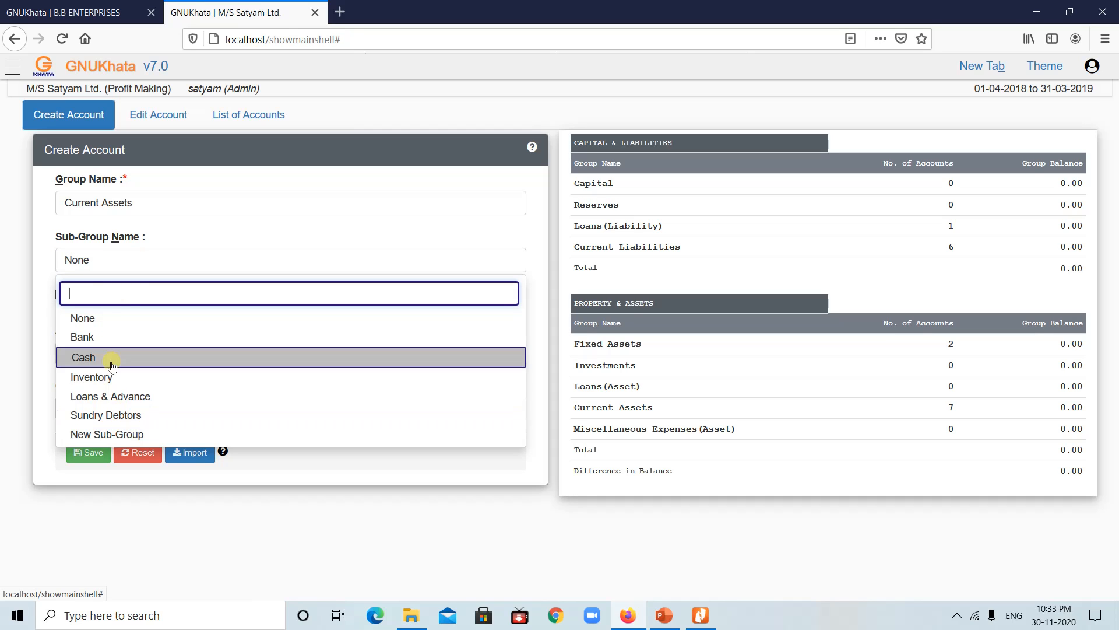
{"action": "left_click", "coordinate": [152, 203]}
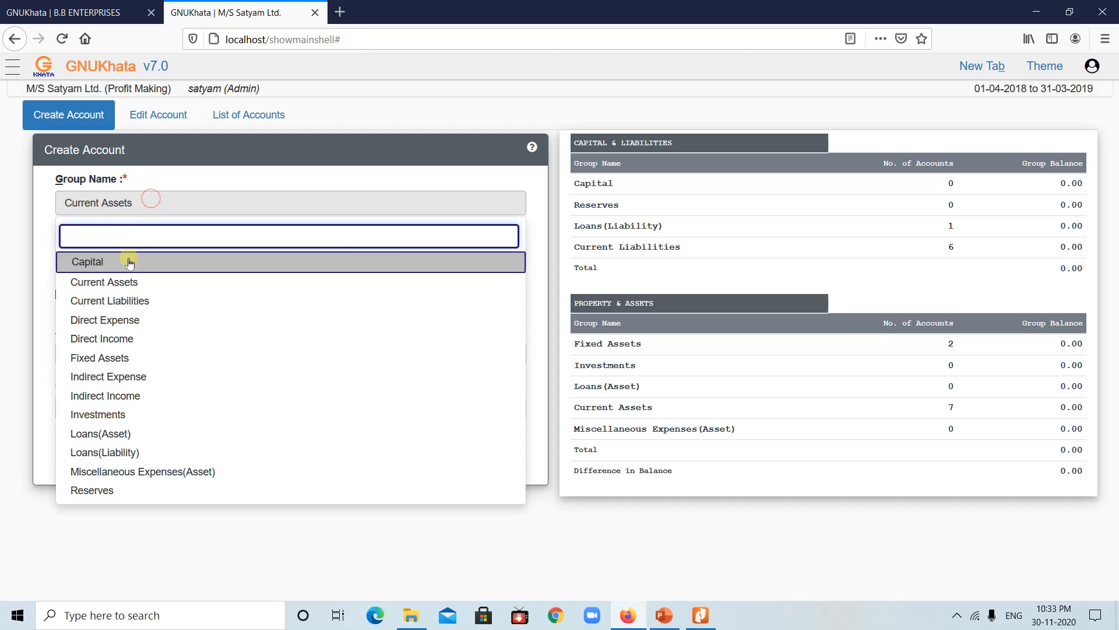
{"action": "left_click", "coordinate": [130, 301]}
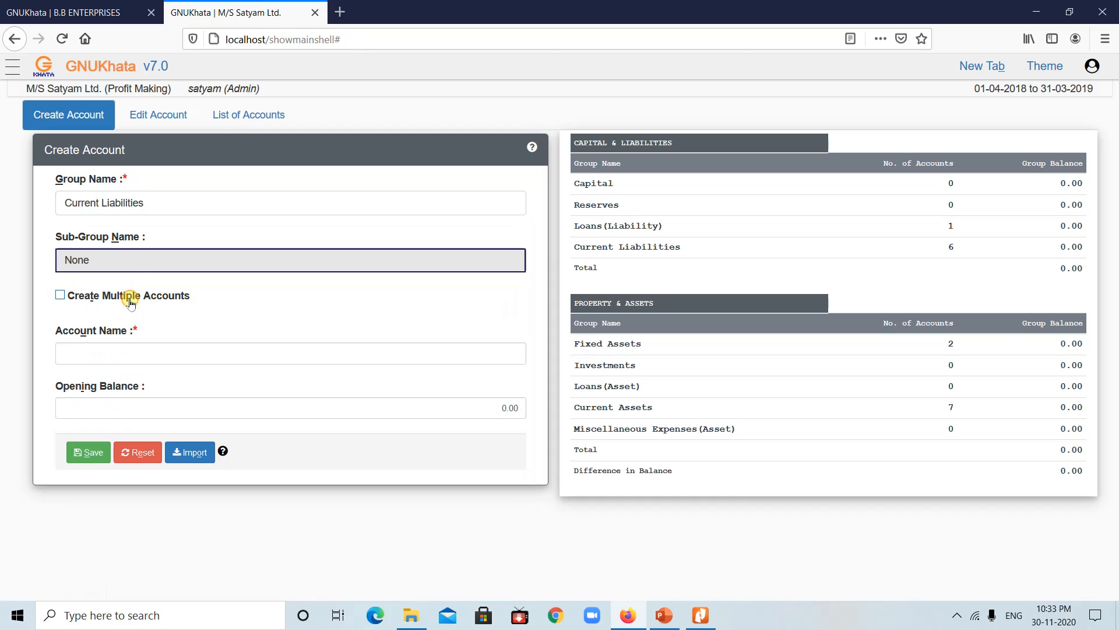
{"action": "left_click", "coordinate": [133, 263]}
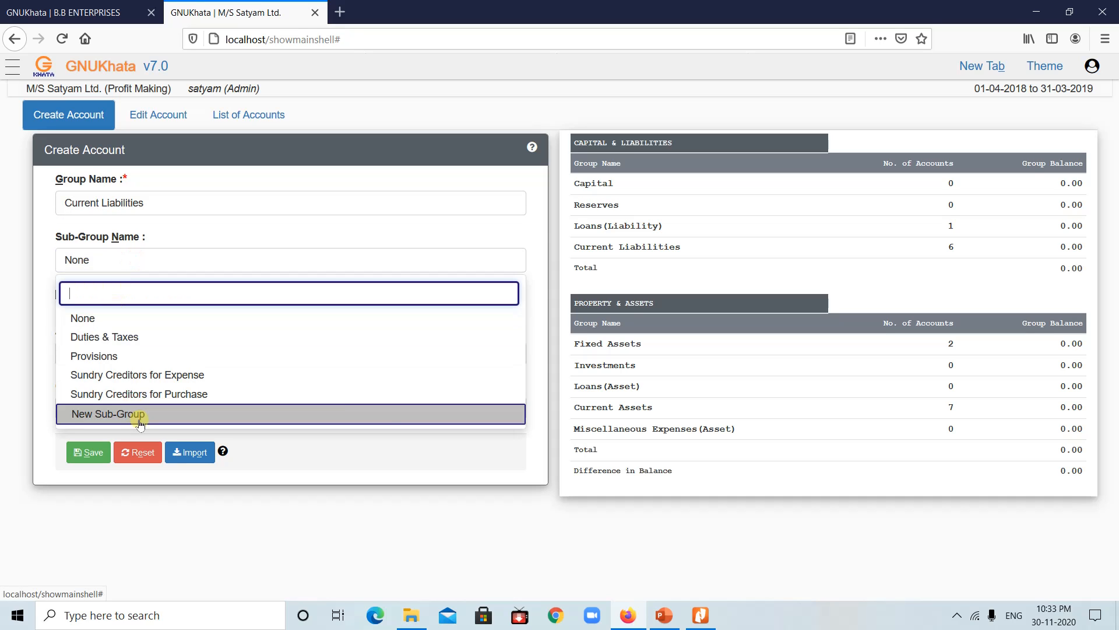
{"action": "left_click", "coordinate": [2, 252]}
Step: Check Direct Expense sub-groups, then set the group to Direct Income
{"action": "left_click", "coordinate": [146, 200]}
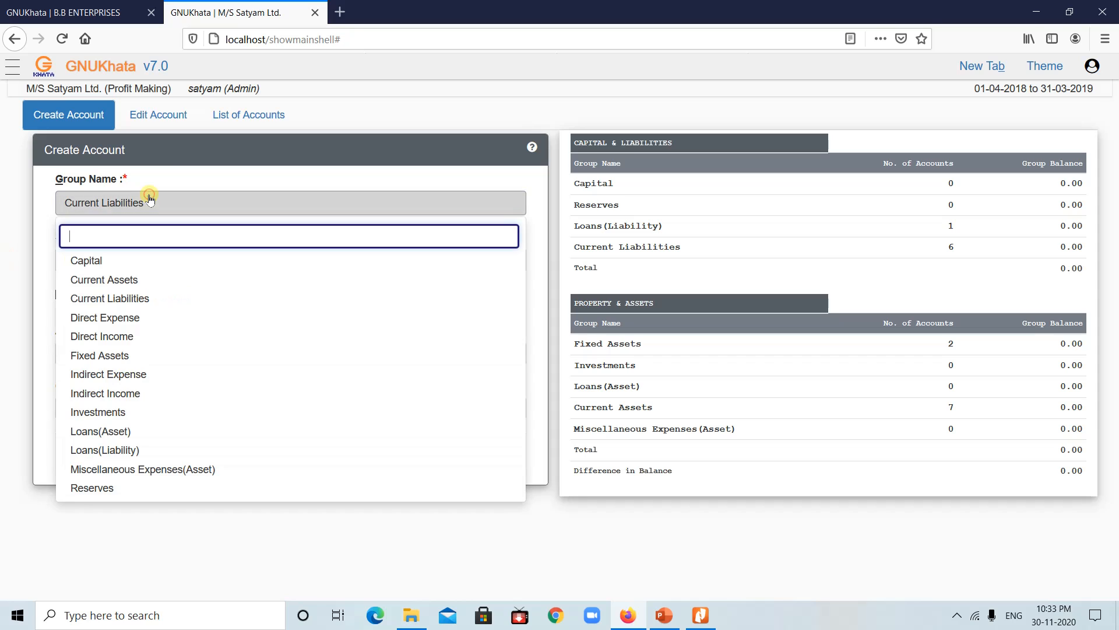
{"action": "left_click", "coordinate": [129, 322]}
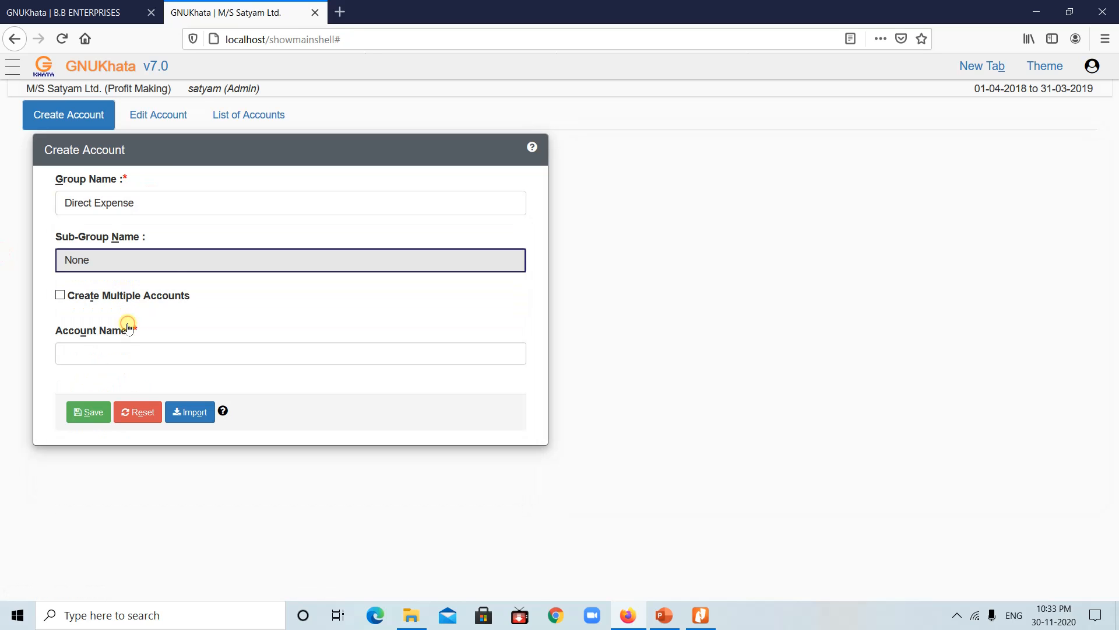
{"action": "left_click", "coordinate": [185, 260]}
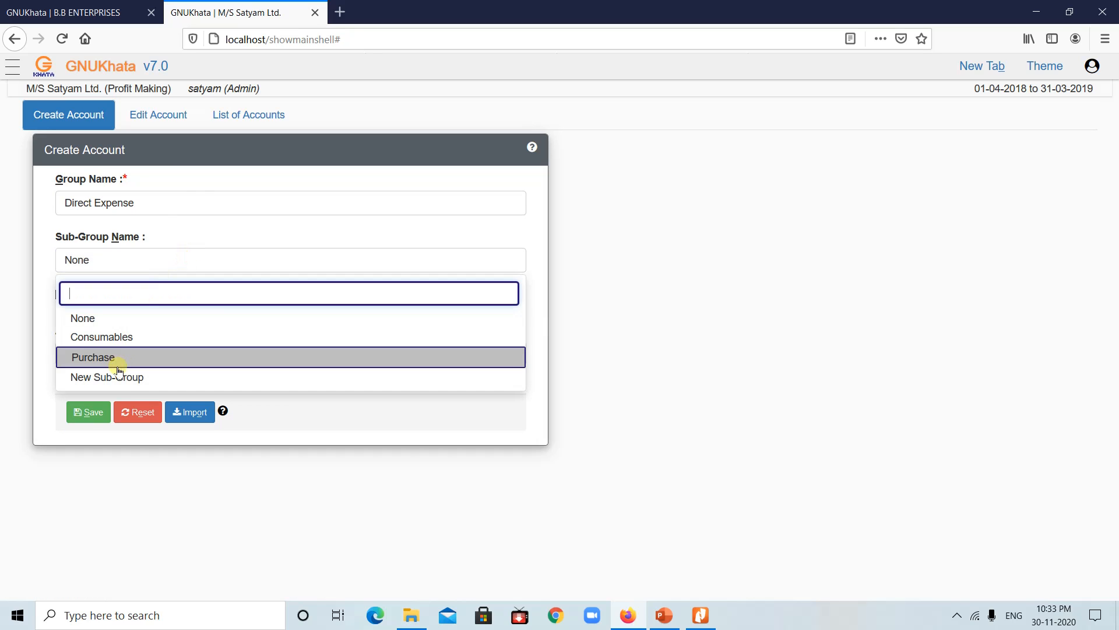
{"action": "left_click", "coordinate": [156, 200]}
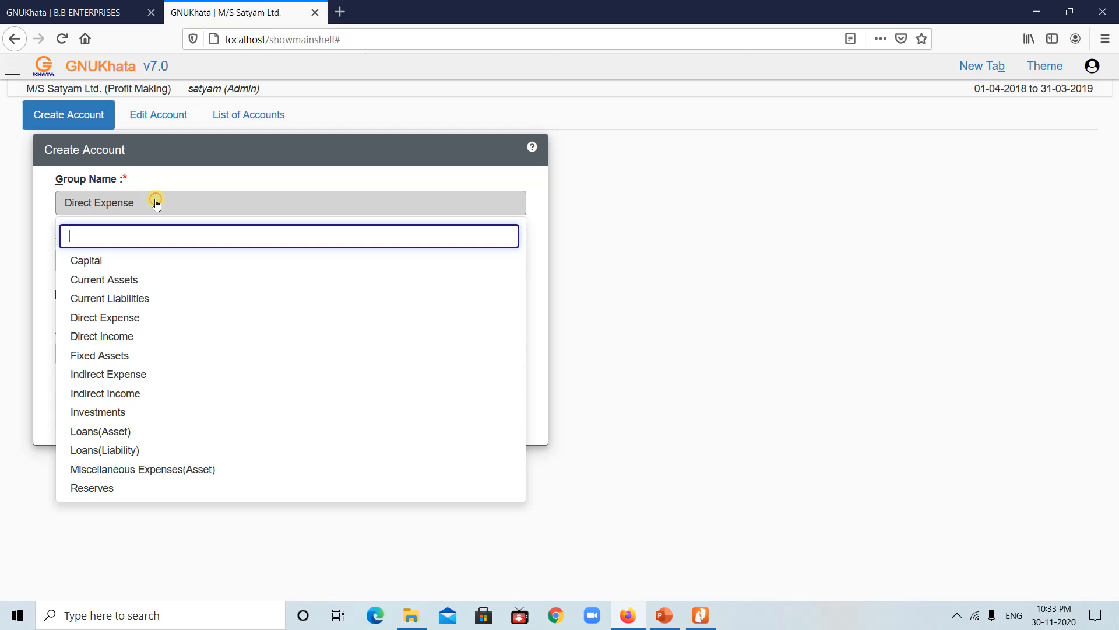
{"action": "left_click", "coordinate": [109, 339]}
{"action": "left_click", "coordinate": [206, 253]}
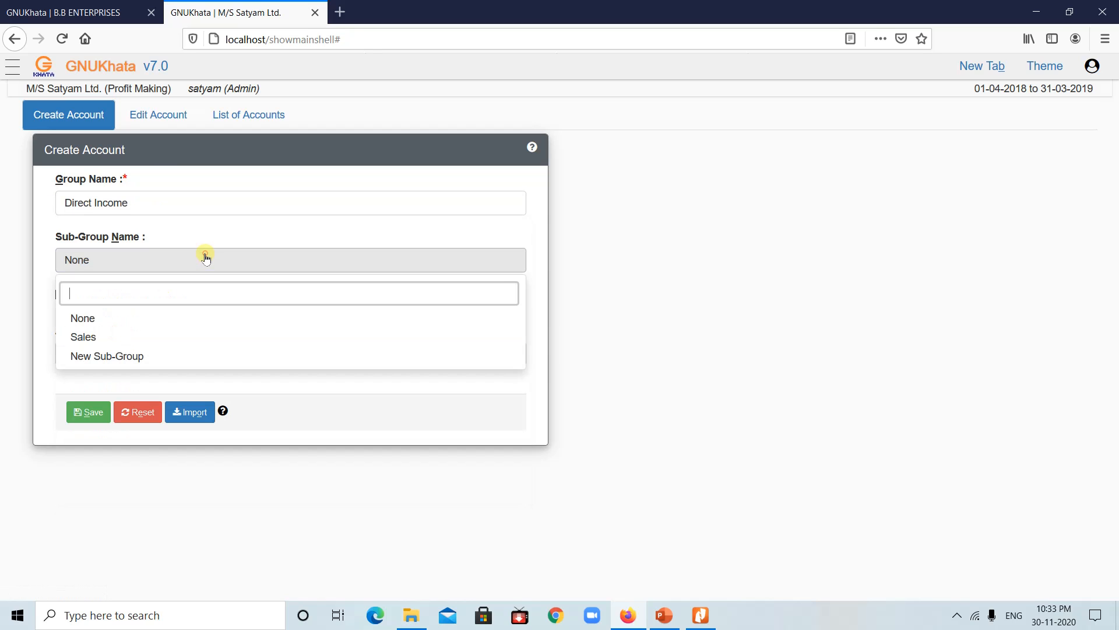
{"action": "left_click", "coordinate": [185, 203]}
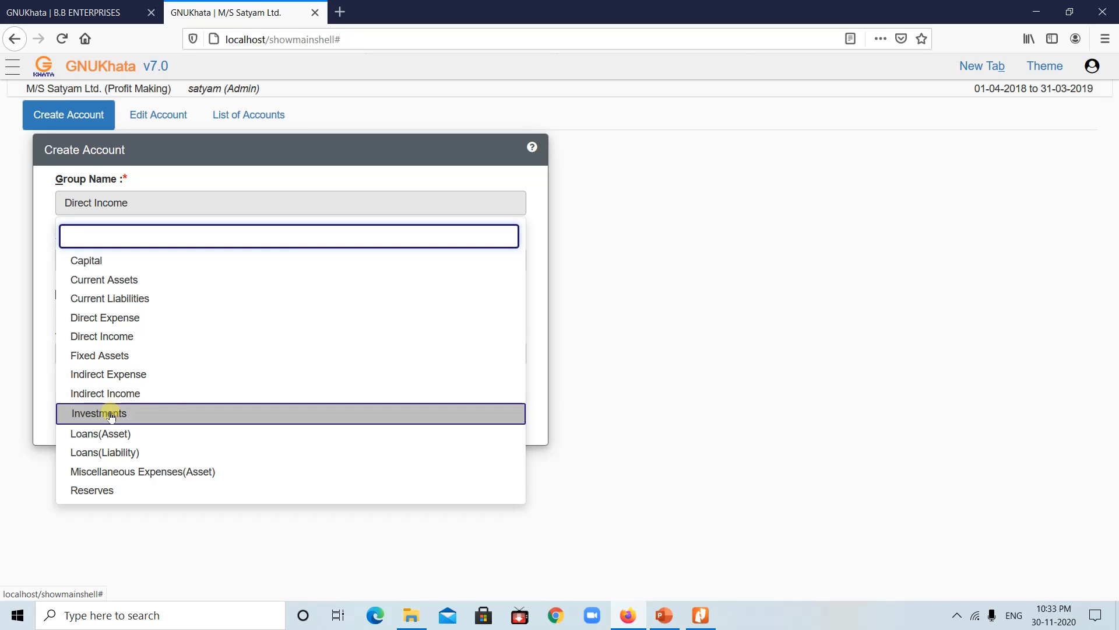
Step: Save an Investment ledger under the Investments group with sub-group None
{"action": "left_click", "coordinate": [111, 415]}
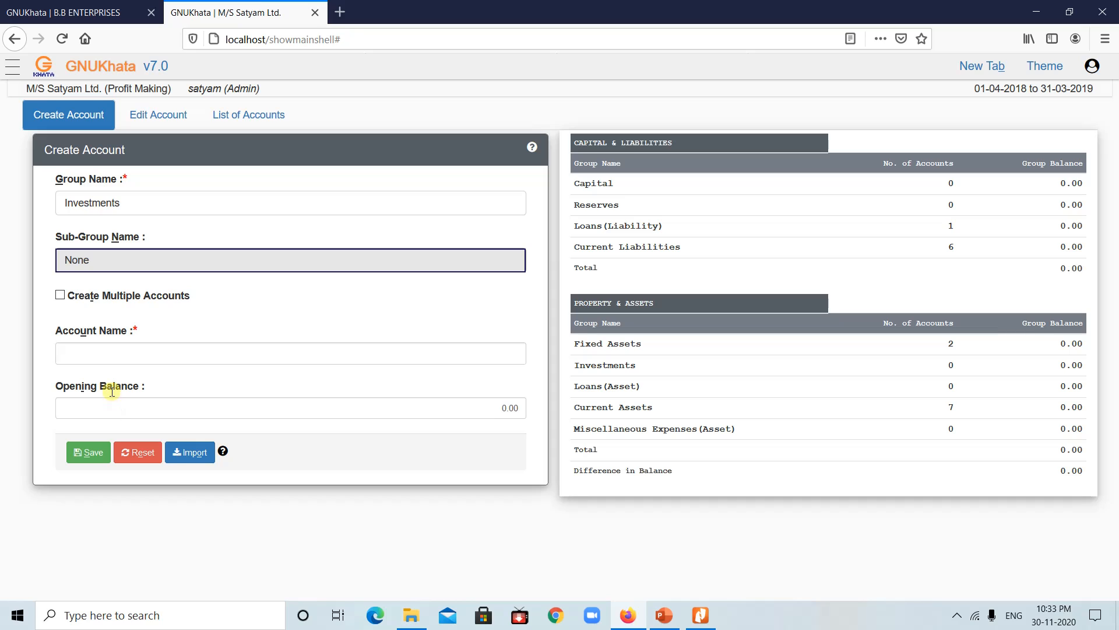
{"action": "left_click", "coordinate": [158, 259]}
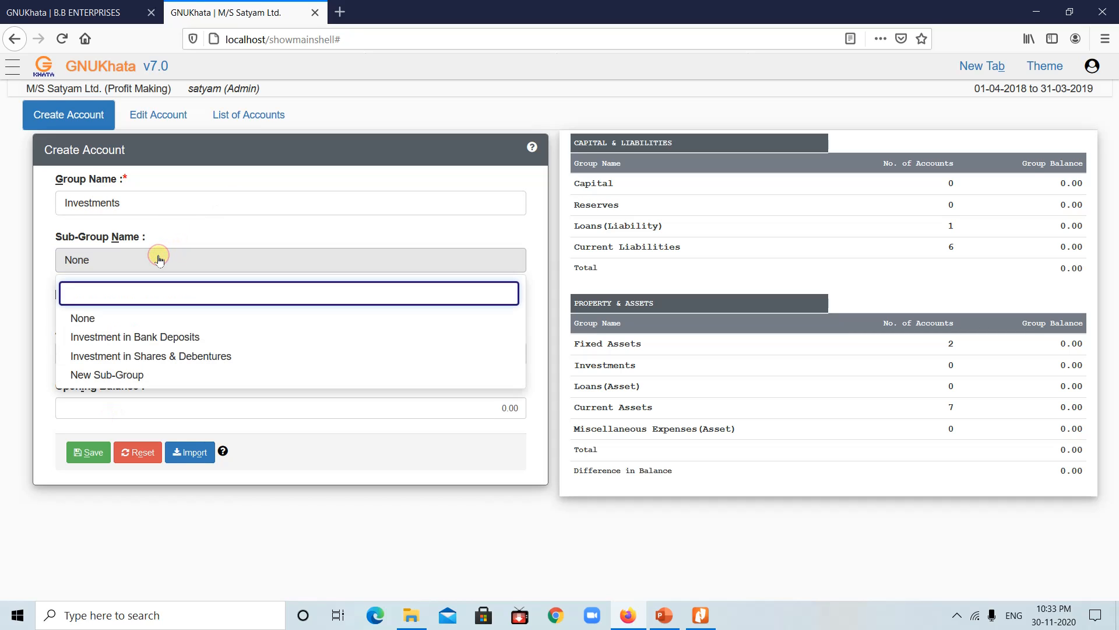
{"action": "left_click", "coordinate": [159, 259]}
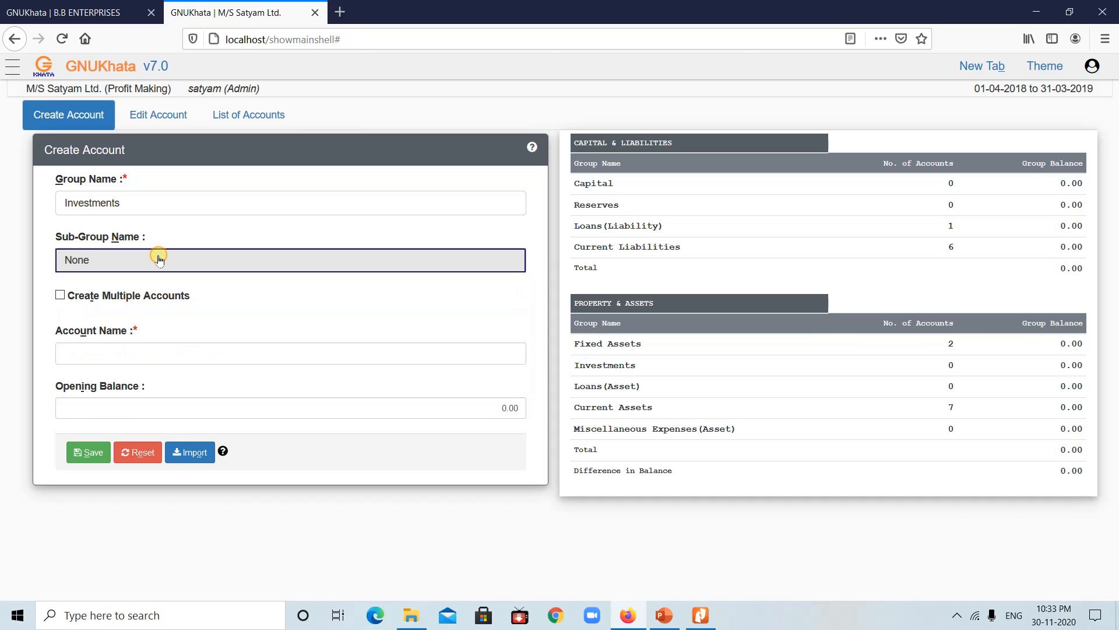
{"action": "left_click", "coordinate": [101, 351]}
{"action": "type", "text": "I"}
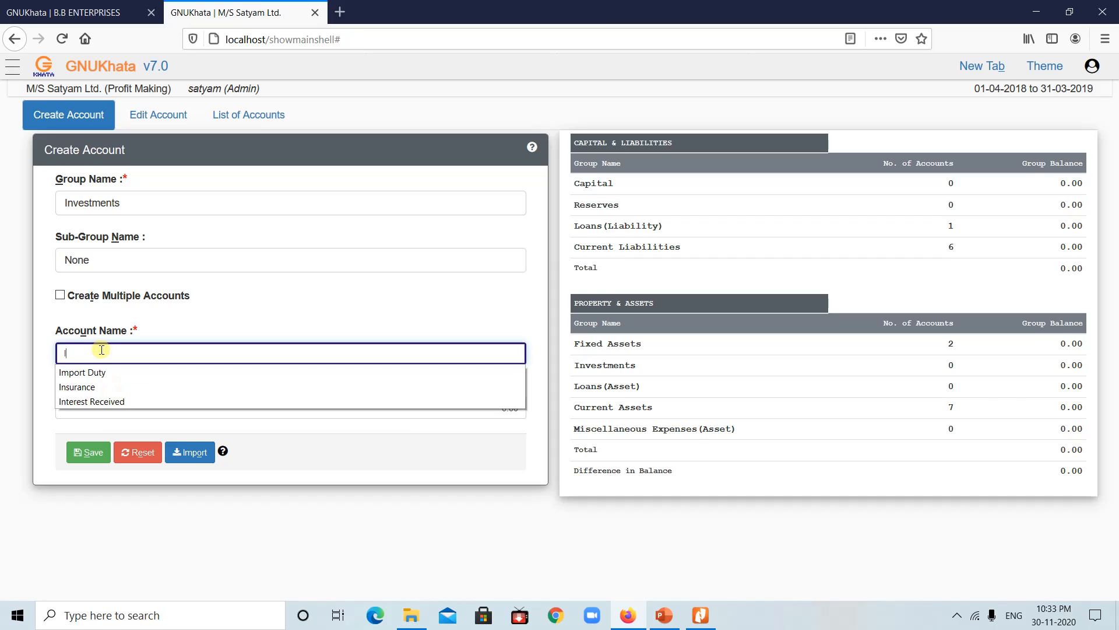
{"action": "type", "text": "nvestment"}
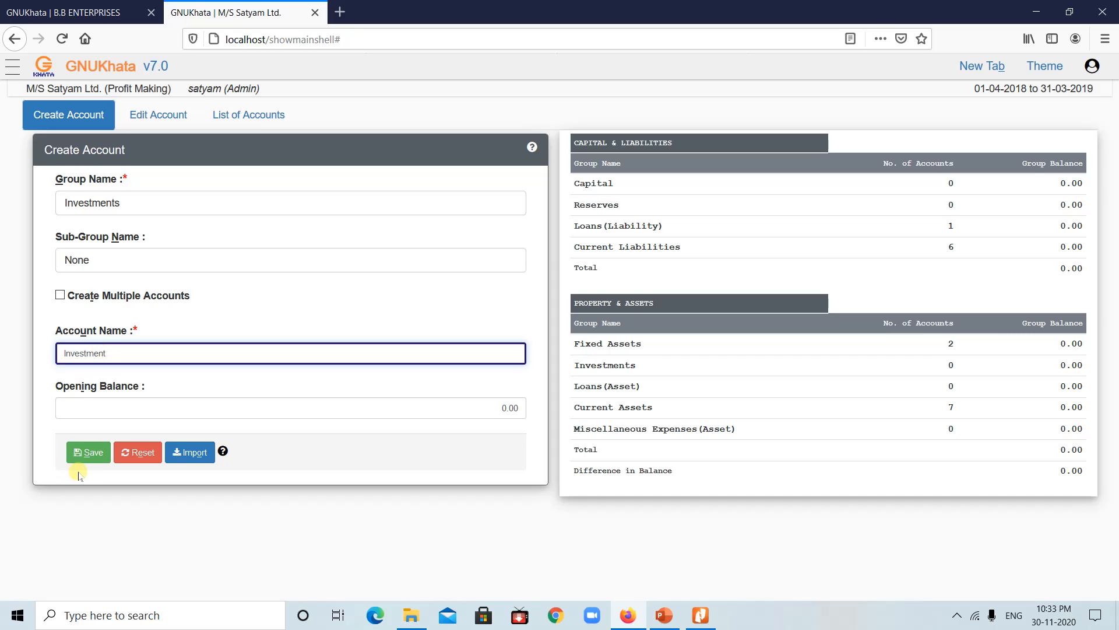
{"action": "left_click", "coordinate": [88, 452]}
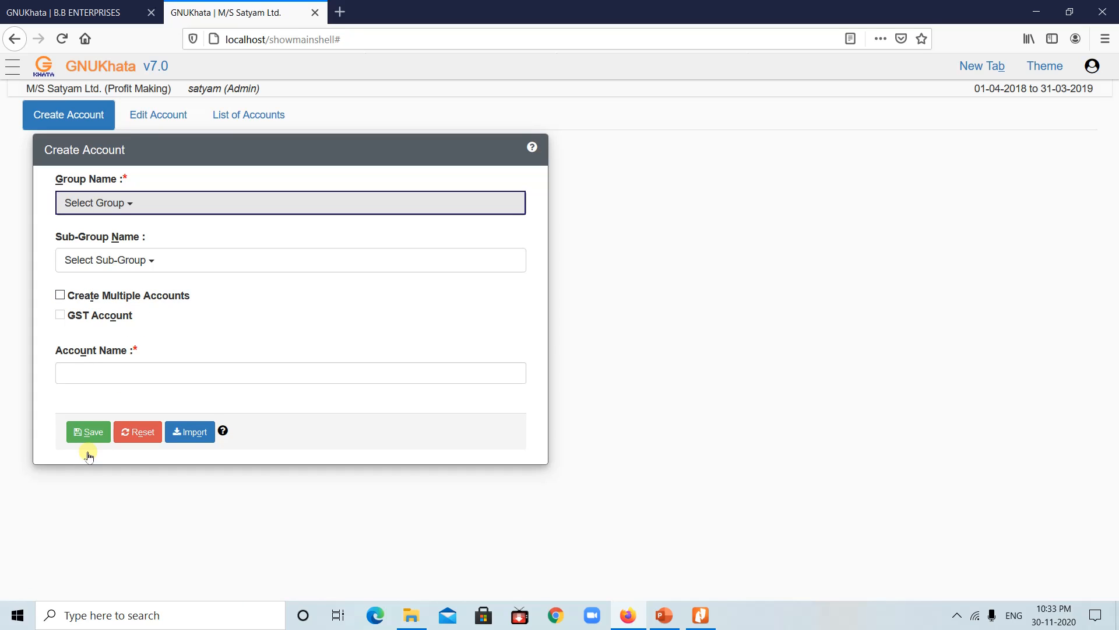
{"action": "left_click", "coordinate": [663, 615]}
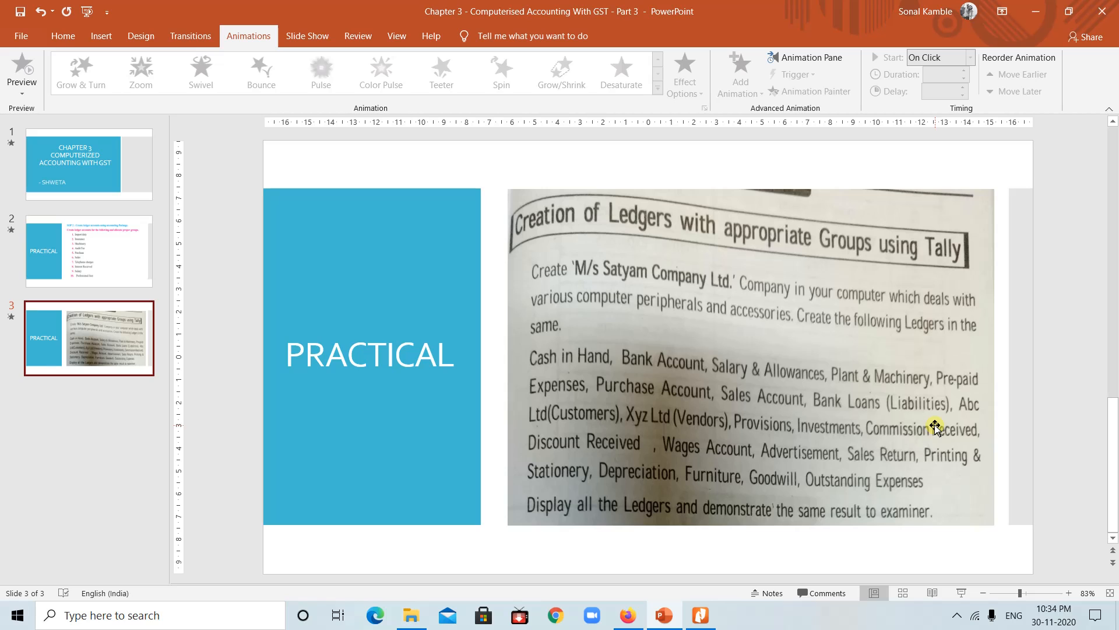
{"action": "left_click", "coordinate": [628, 615]}
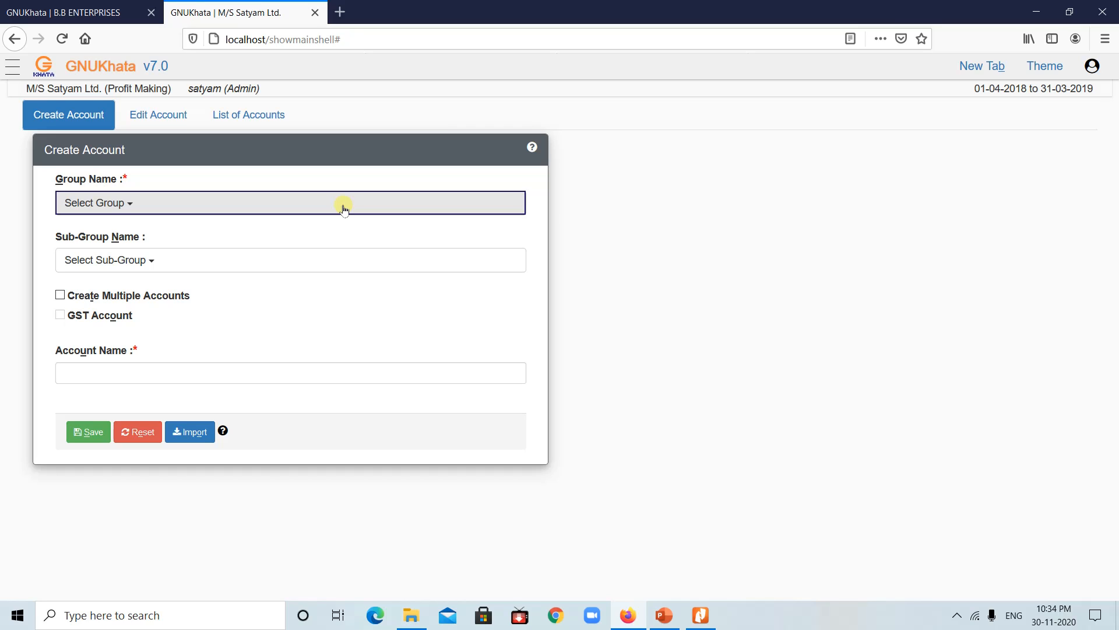
Step: Save a 'Commision Received' ledger under the Indirect Income group
{"action": "left_click", "coordinate": [154, 197]}
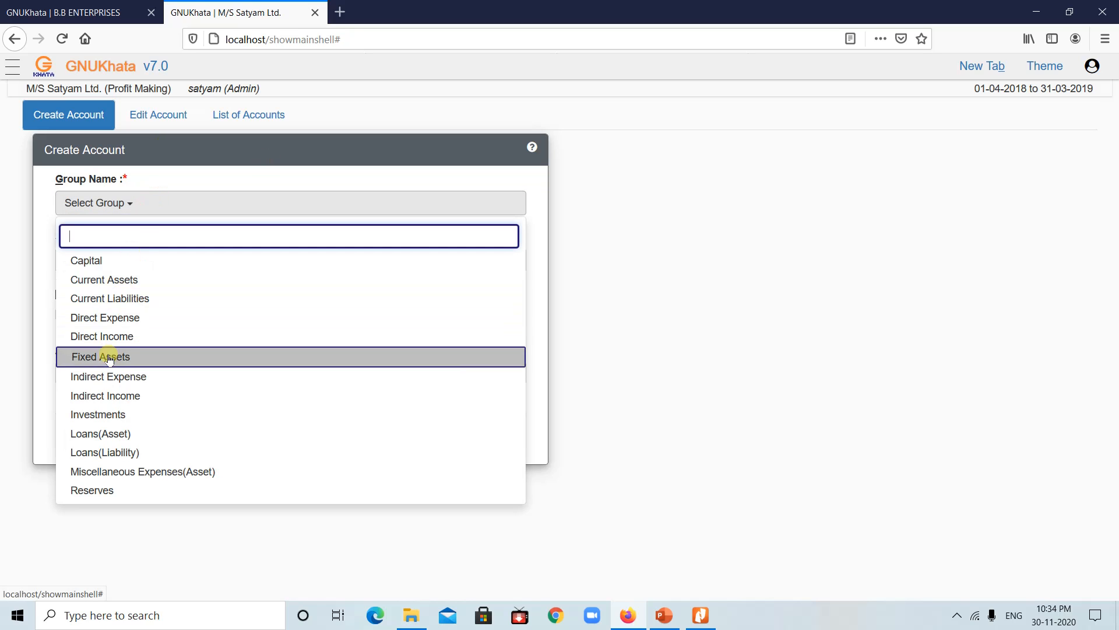
{"action": "left_click", "coordinate": [104, 395]}
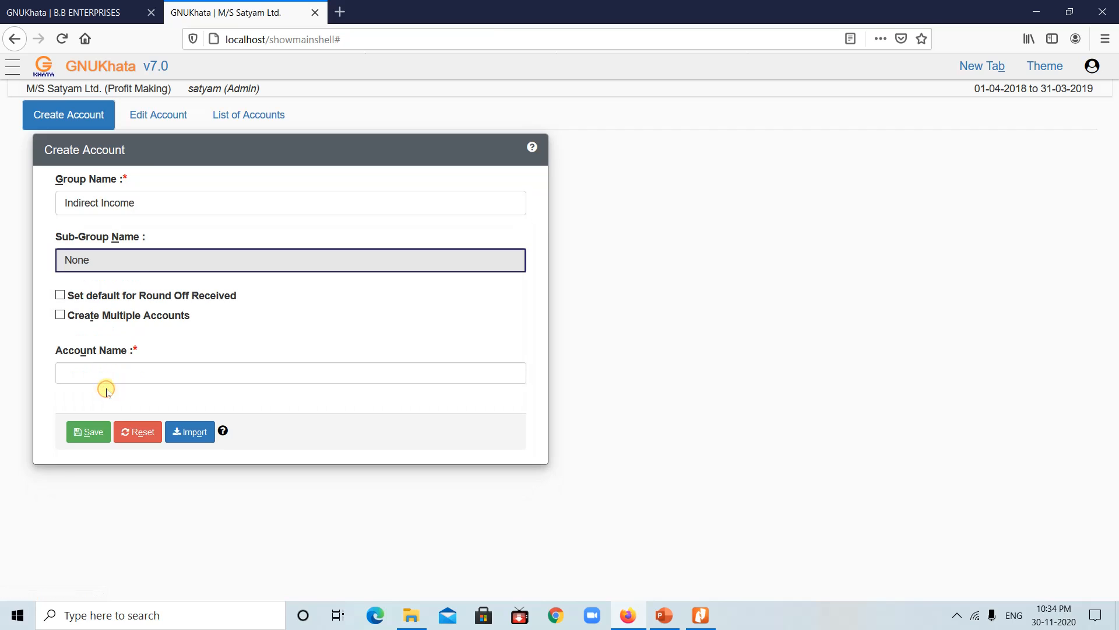
{"action": "left_click", "coordinate": [109, 374]}
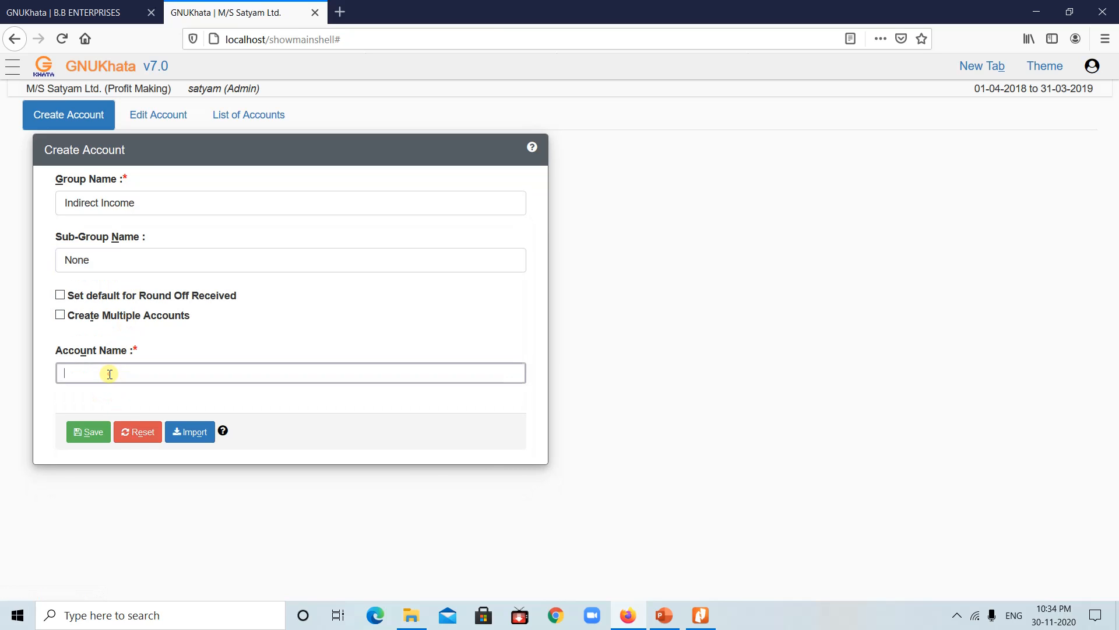
{"action": "type", "text": "Commision Rece"}
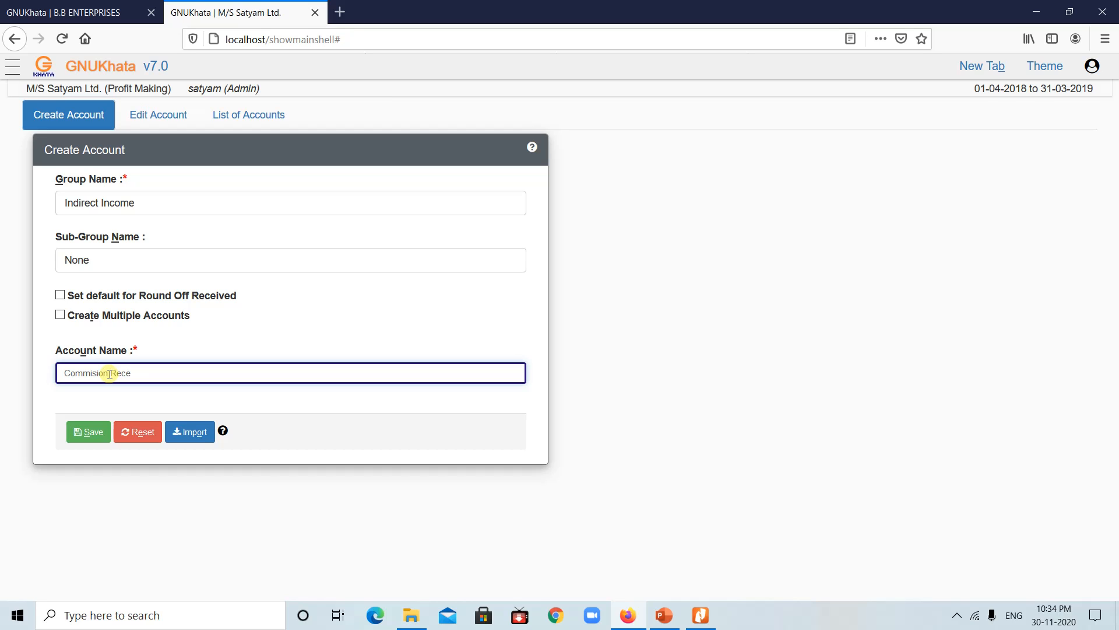
{"action": "type", "text": "ived"}
{"action": "left_click", "coordinate": [88, 432]}
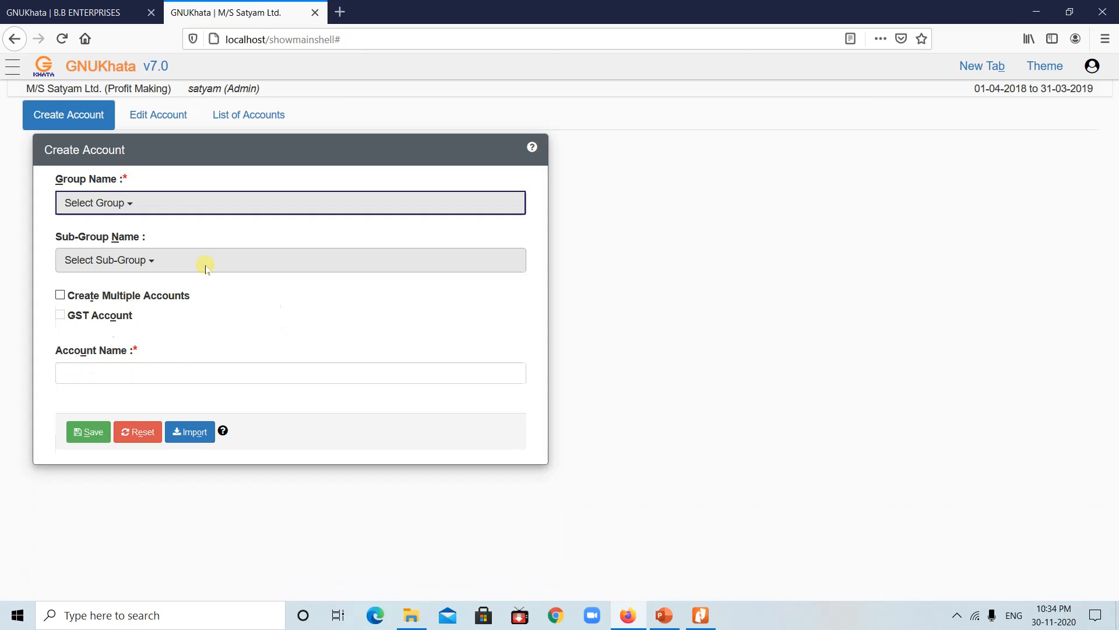
Step: Try saving a Discount Received ledger under Indirect Income; it already exists
{"action": "left_click", "coordinate": [190, 204]}
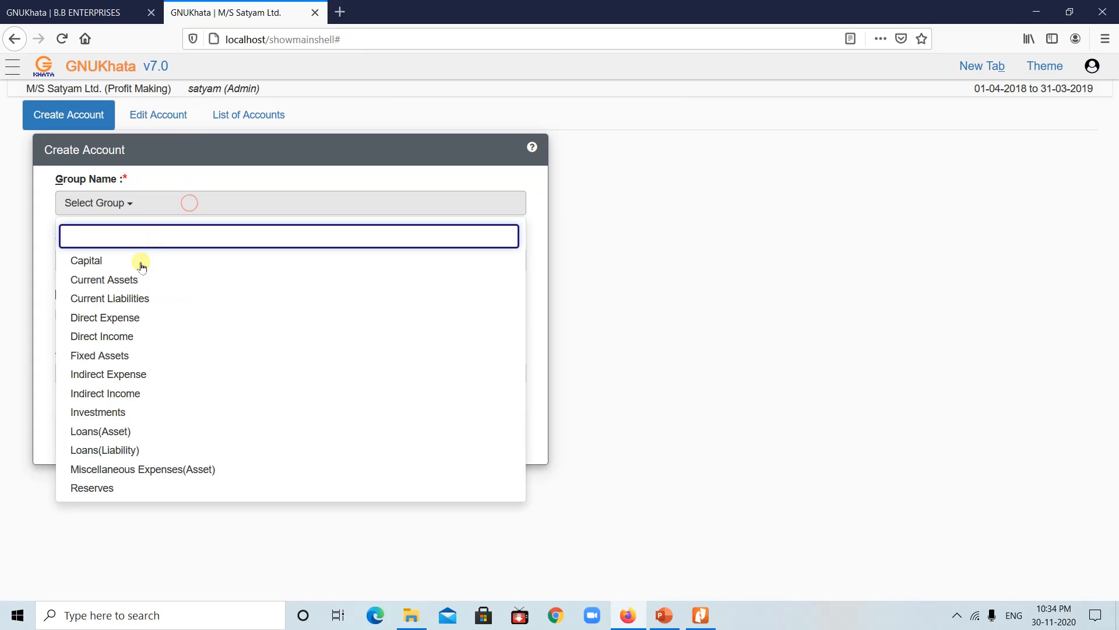
{"action": "left_click", "coordinate": [120, 395]}
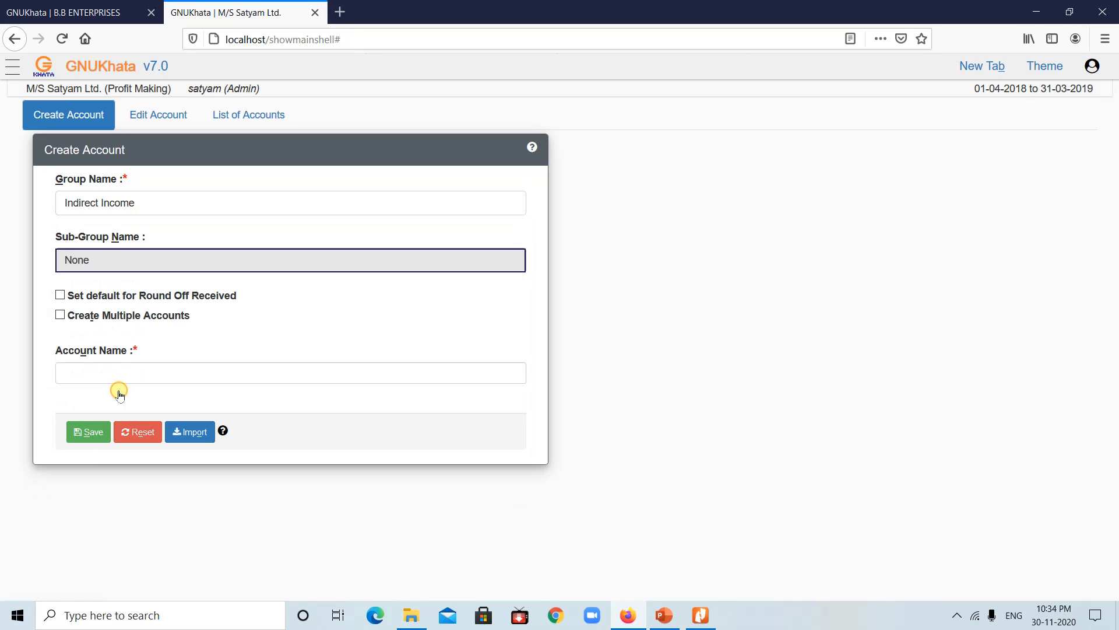
{"action": "left_click", "coordinate": [119, 378]}
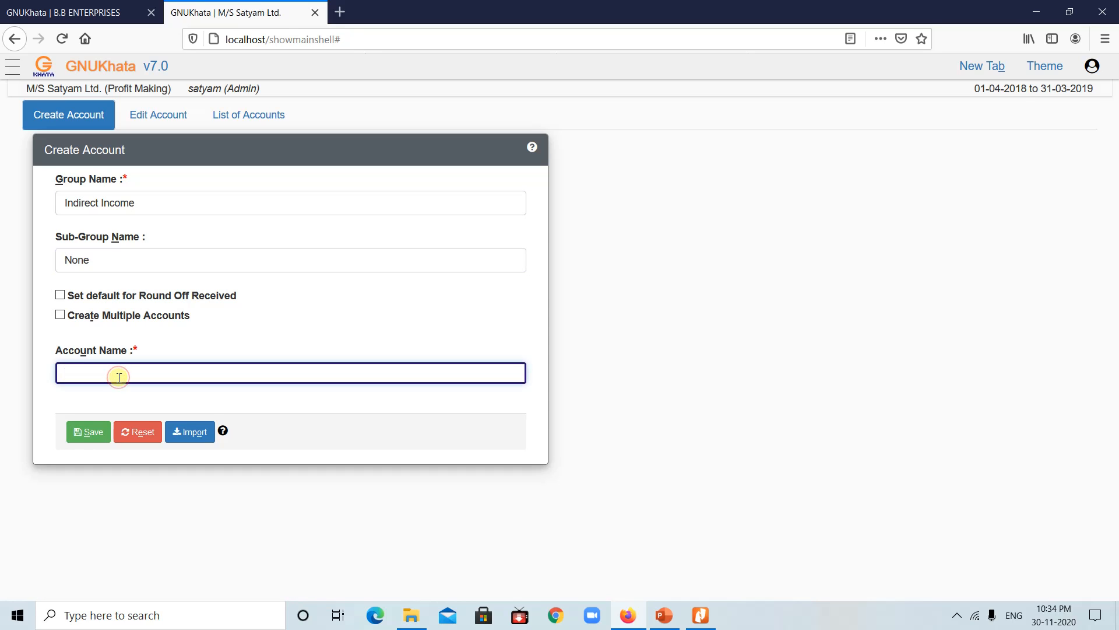
{"action": "type", "text": "Discount Received"}
{"action": "left_click", "coordinate": [88, 431]}
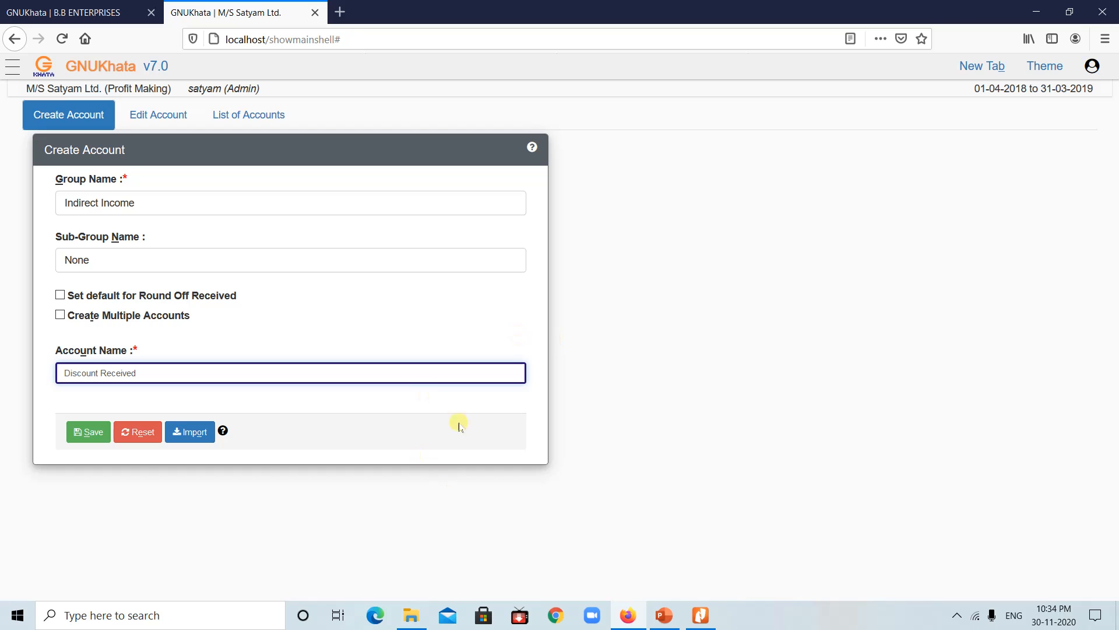
Step: Reset the sub-group to None and recheck the practical's ledger list
{"action": "left_click", "coordinate": [456, 258]}
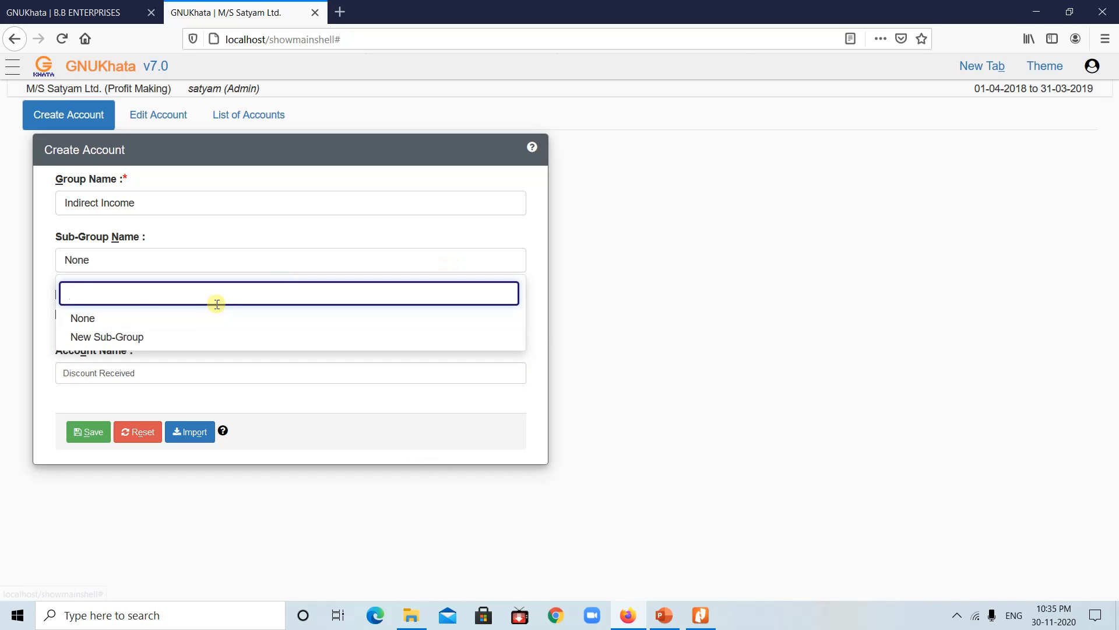
{"action": "left_click", "coordinate": [87, 317]}
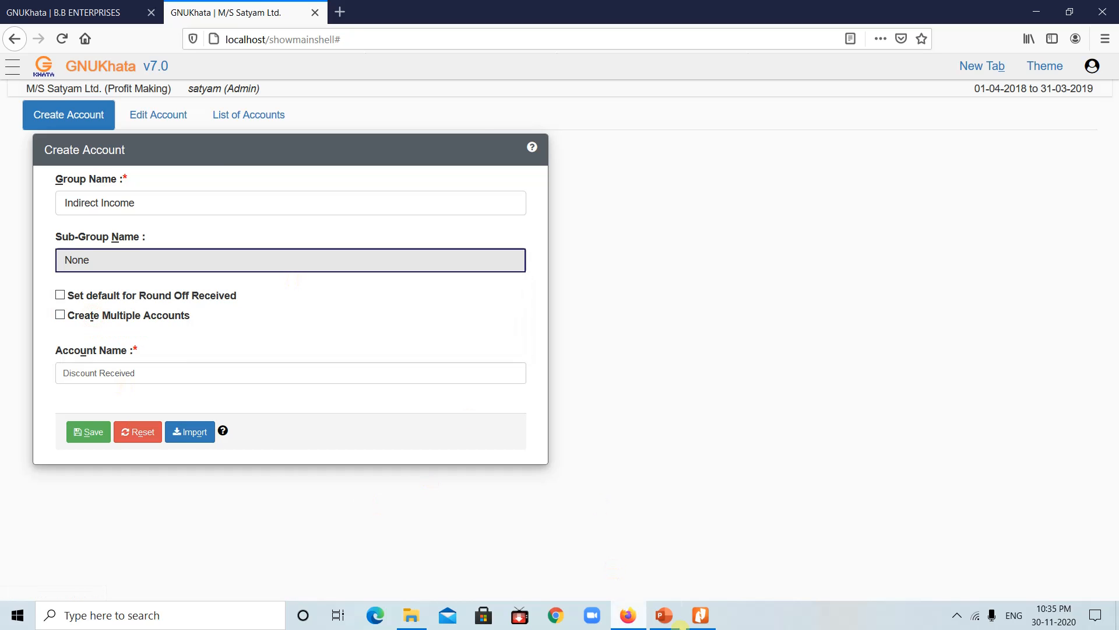
{"action": "left_click", "coordinate": [664, 616]}
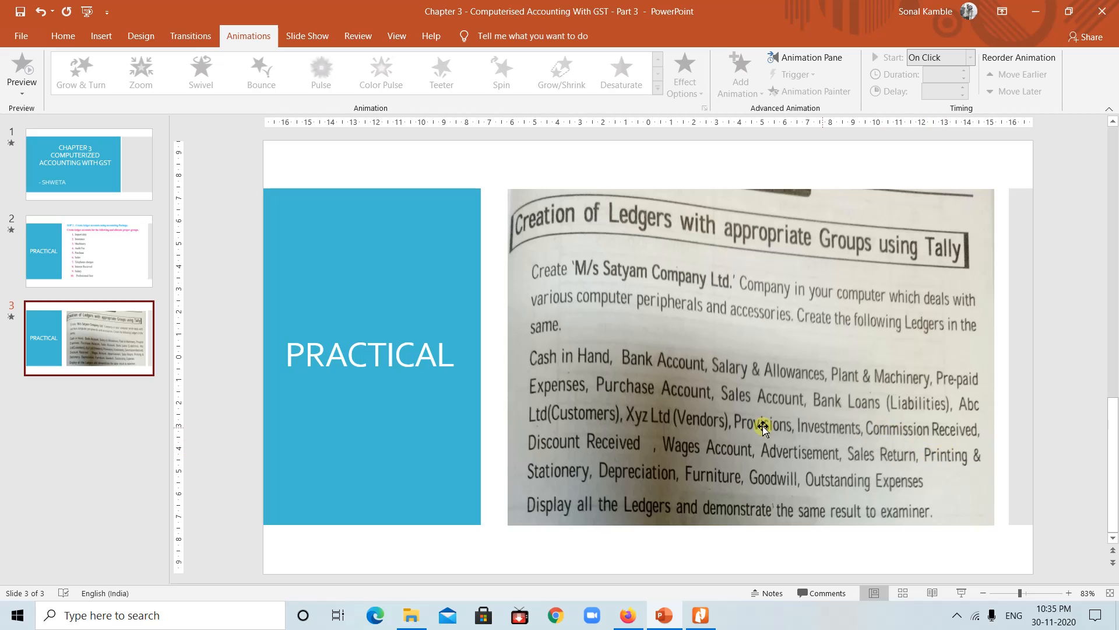
{"action": "left_click", "coordinate": [630, 617]}
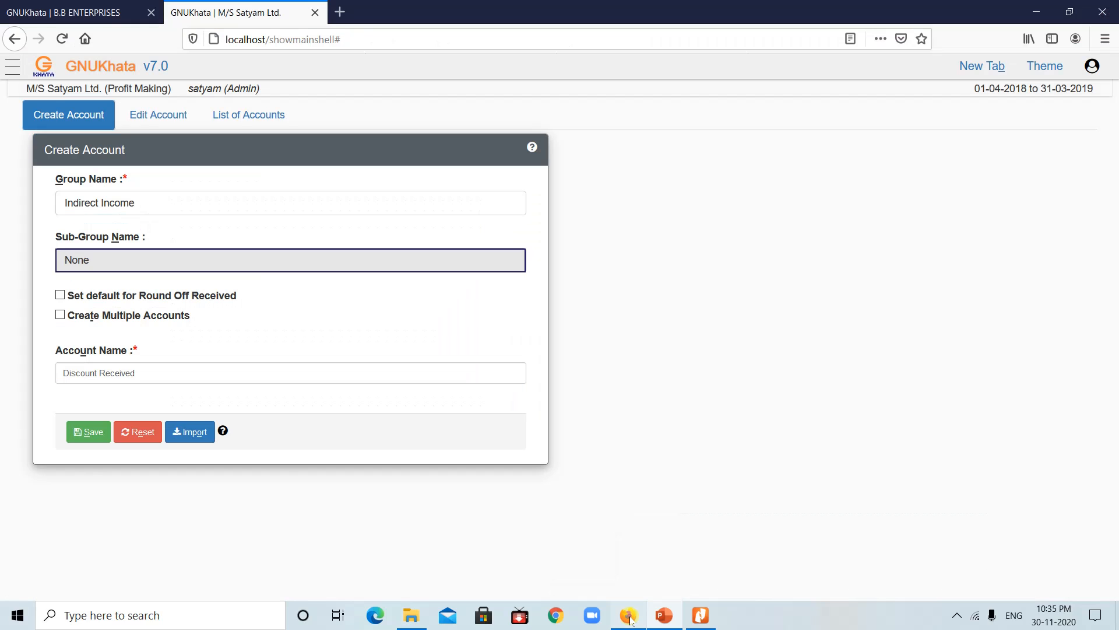
Step: Replace the name with Wages under Direct Expense and save the ledger
{"action": "left_click", "coordinate": [179, 200]}
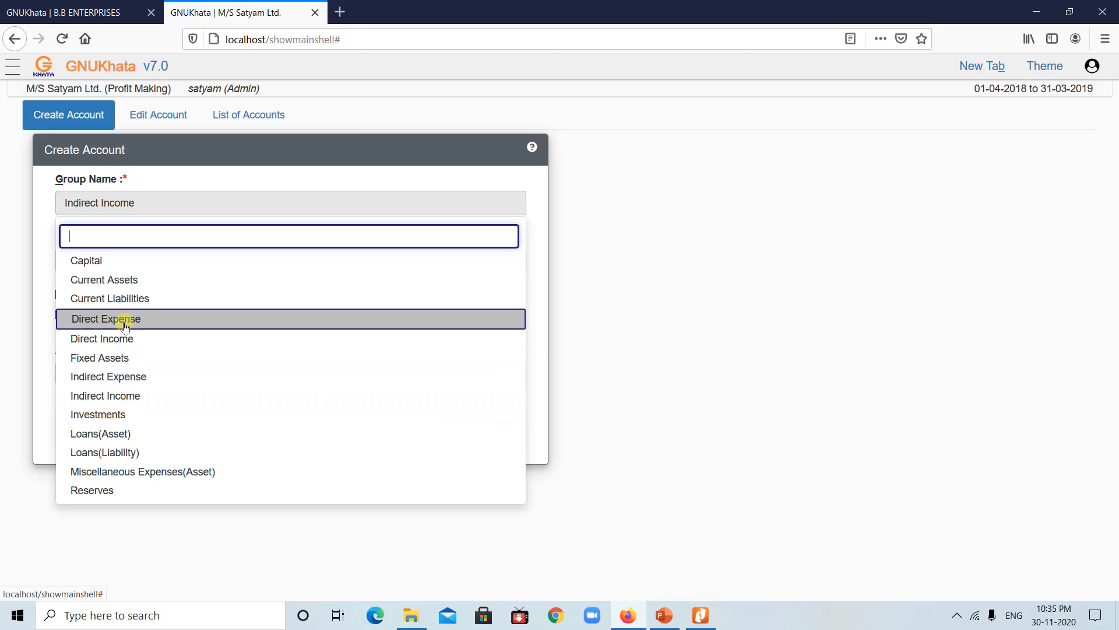
{"action": "left_click", "coordinate": [122, 320]}
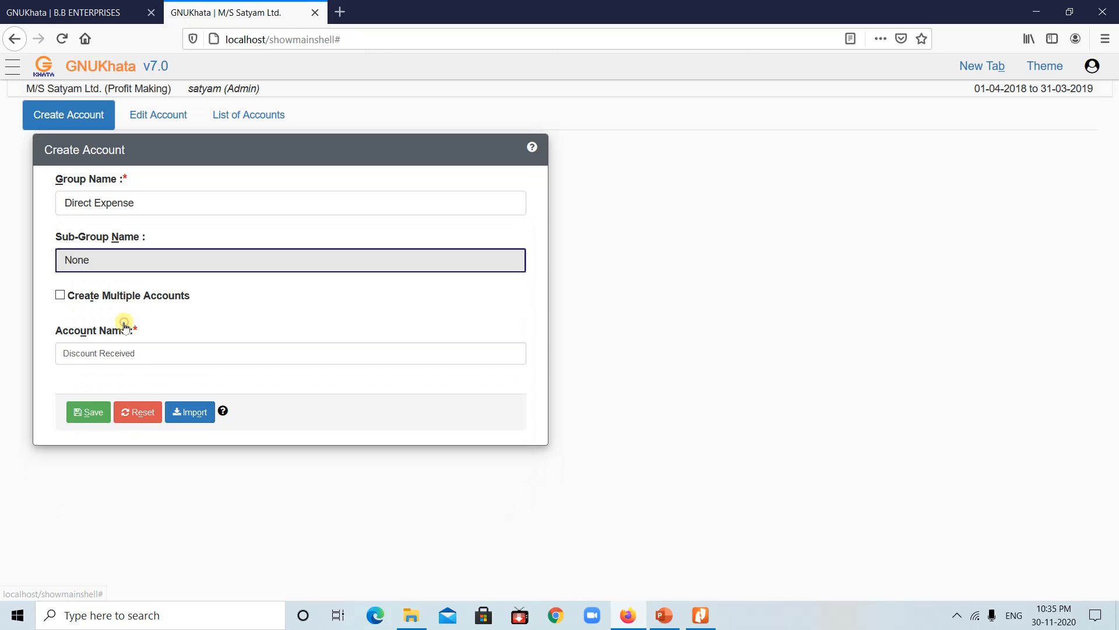
{"action": "left_click", "coordinate": [167, 350]}
{"action": "key", "text": "BackSpace"}
{"action": "key", "text": "BackSpace"}
{"action": "key", "text": "BackSpace"}
{"action": "key", "text": "BackSpace"}
{"action": "key", "text": "BackSpace"}
{"action": "key", "text": "BackSpace"}
{"action": "key", "text": "BackSpace"}
{"action": "key", "text": "BackSpace"}
{"action": "key", "text": "BackSpace"}
{"action": "key", "text": "BackSpace"}
{"action": "key", "text": "BackSpace"}
{"action": "key", "text": "BackSpace"}
{"action": "key", "text": "BackSpace"}
{"action": "key", "text": "BackSpace"}
{"action": "key", "text": "BackSpace"}
{"action": "key", "text": "BackSpace"}
{"action": "key", "text": "BackSpace"}
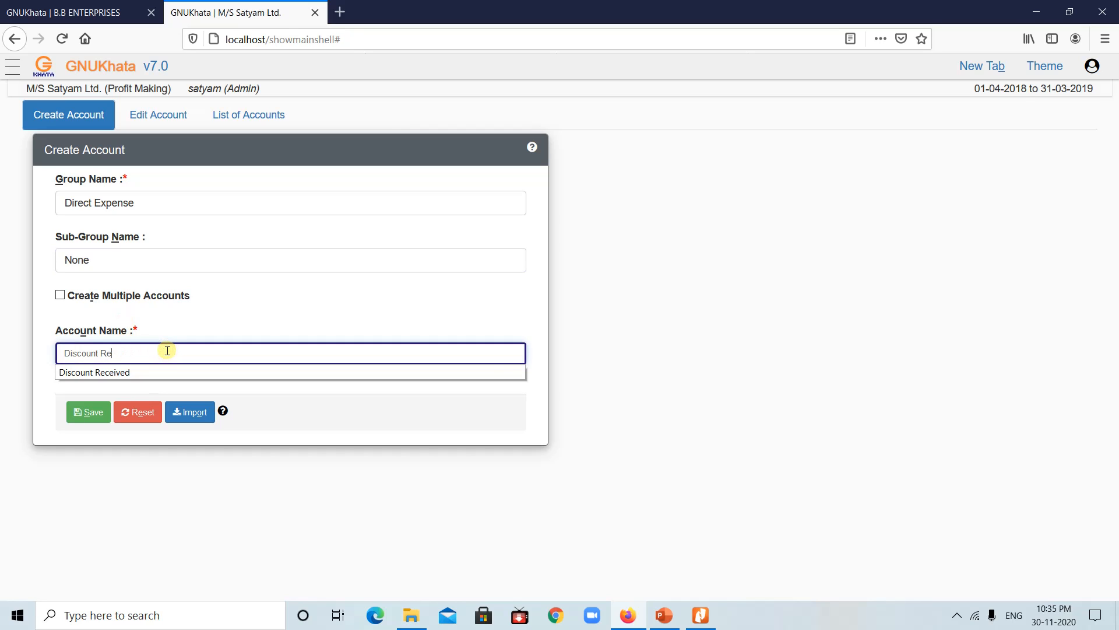
{"action": "type", "text": "Wages"}
{"action": "left_click", "coordinate": [86, 414]}
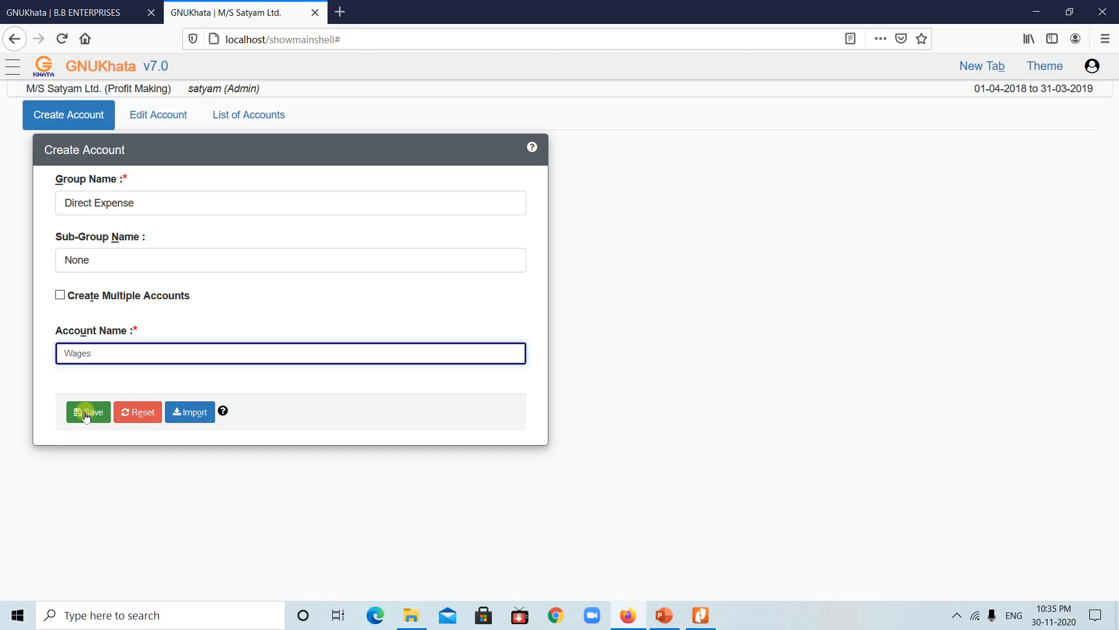
{"action": "left_click", "coordinate": [86, 414]}
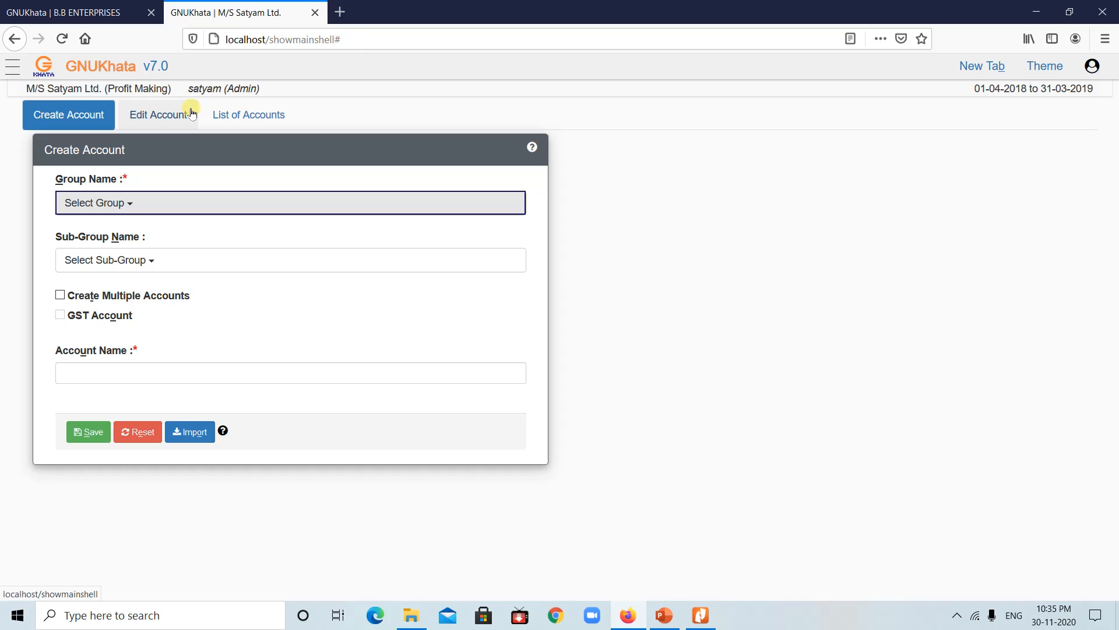
Step: Create an Advertisement ledger under the Indirect Expense group
{"action": "left_click", "coordinate": [226, 199]}
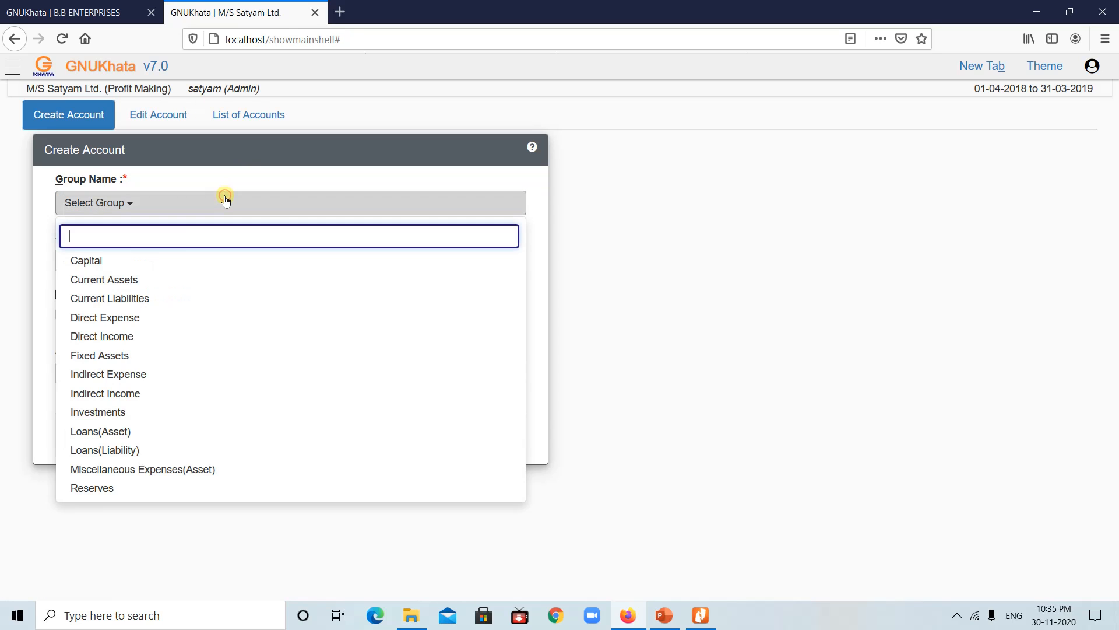
{"action": "left_click", "coordinate": [118, 377]}
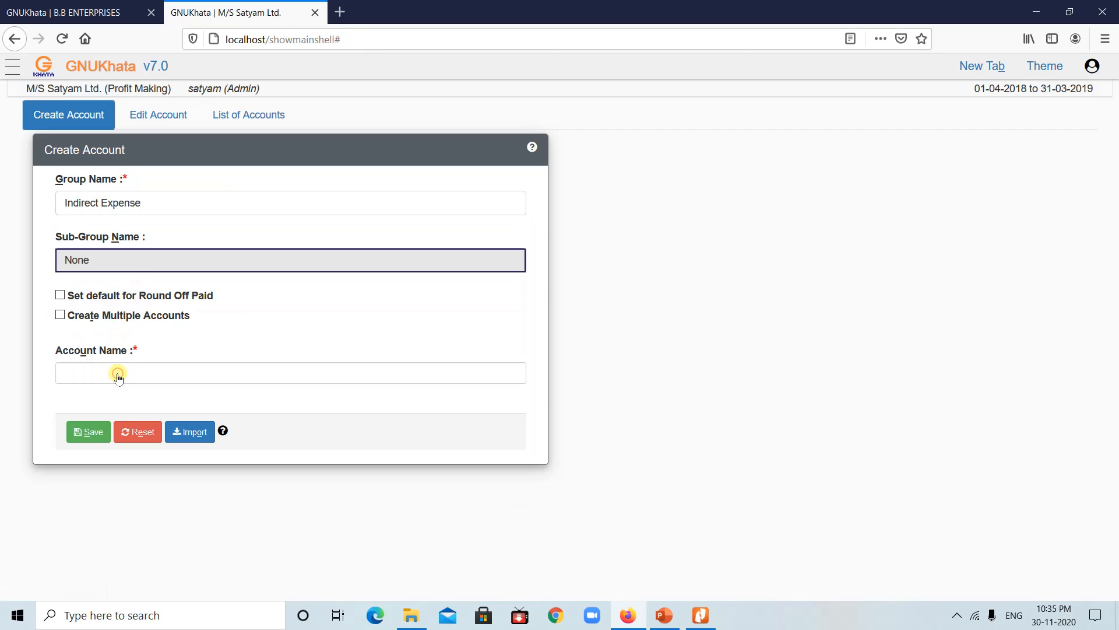
{"action": "left_click", "coordinate": [86, 373]}
{"action": "type", "text": "A"}
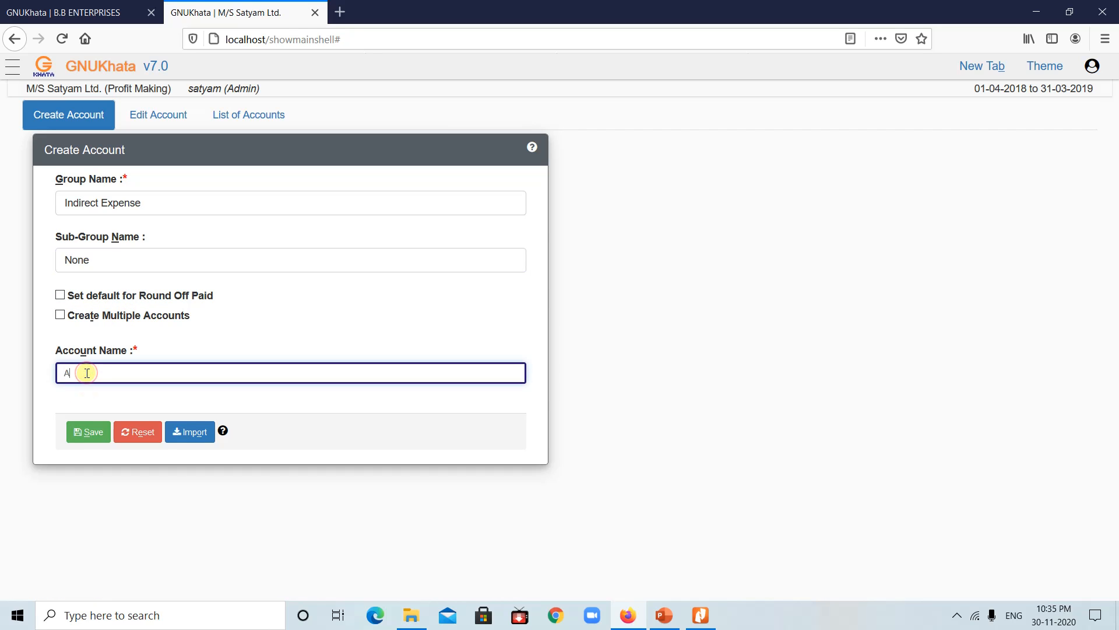
{"action": "type", "text": "dvertisement"}
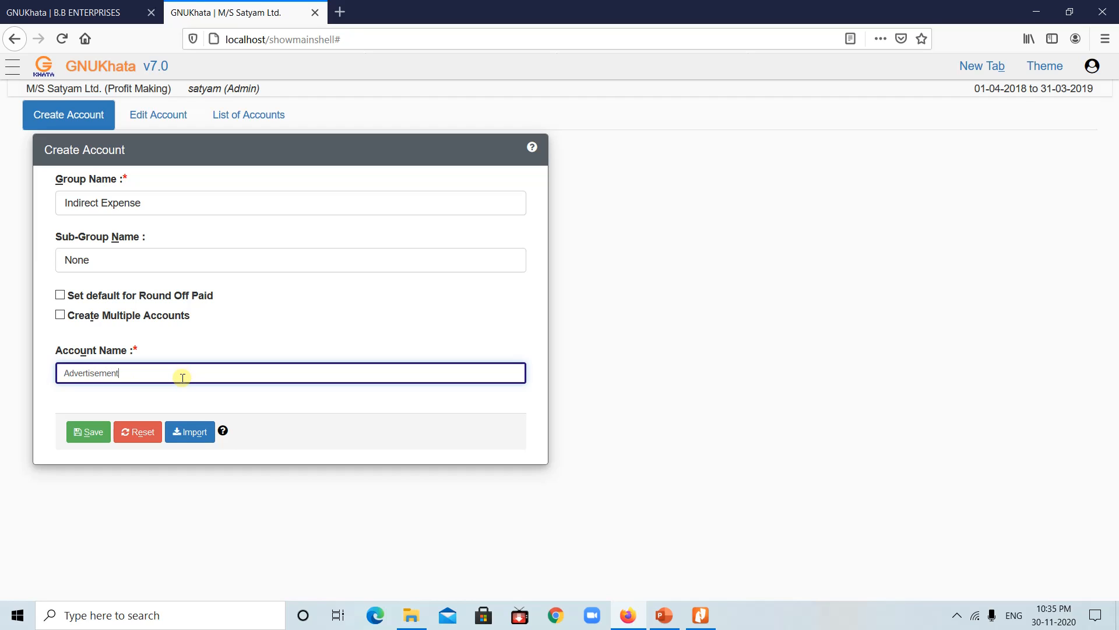
{"action": "left_click", "coordinate": [87, 431]}
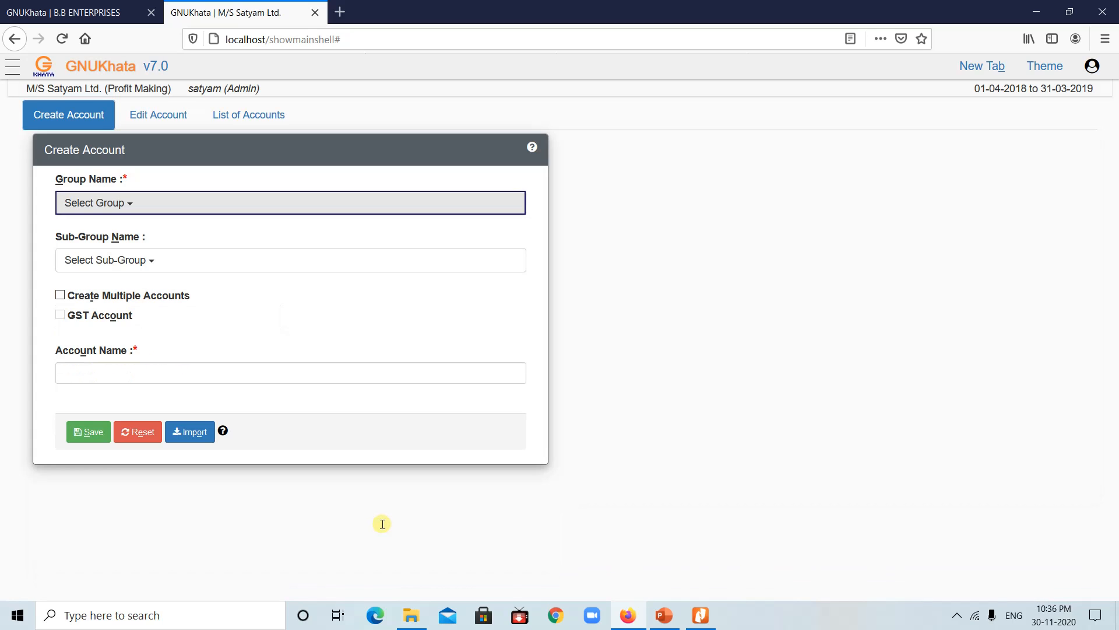
Step: Check the sub-groups available under Direct Income and Indirect Income
{"action": "left_click", "coordinate": [200, 204]}
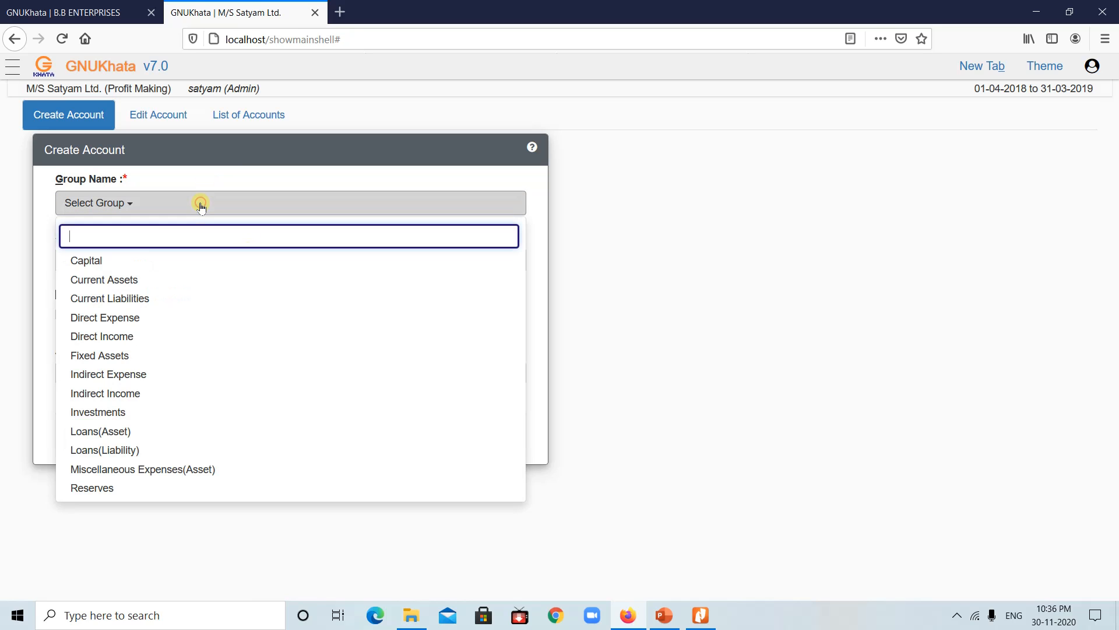
{"action": "left_click", "coordinate": [129, 301]}
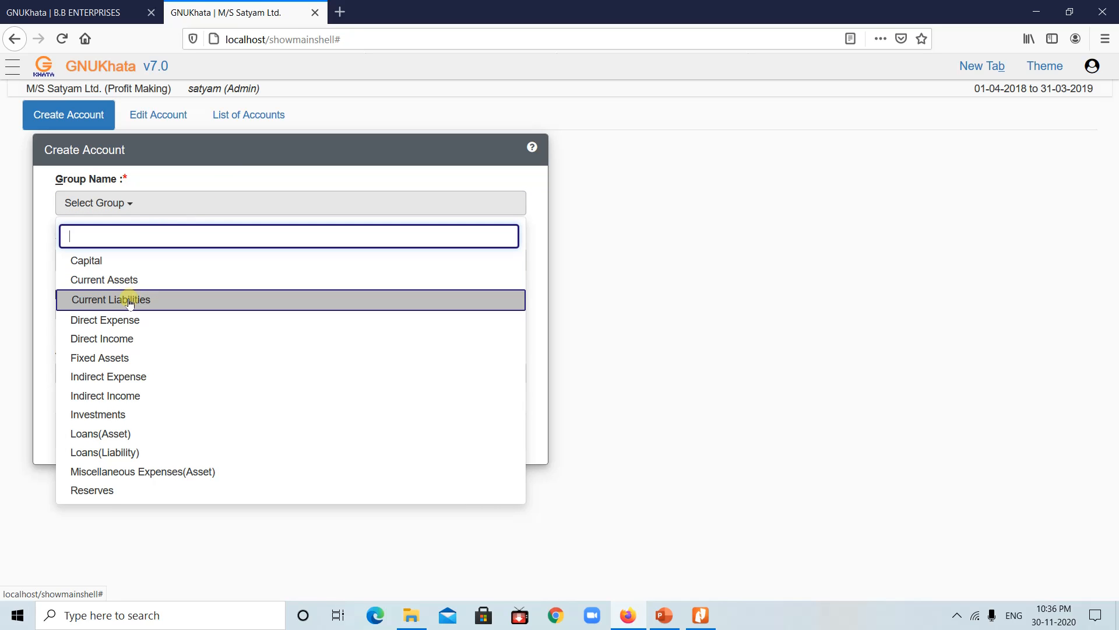
{"action": "left_click", "coordinate": [115, 339]}
{"action": "left_click", "coordinate": [169, 260]}
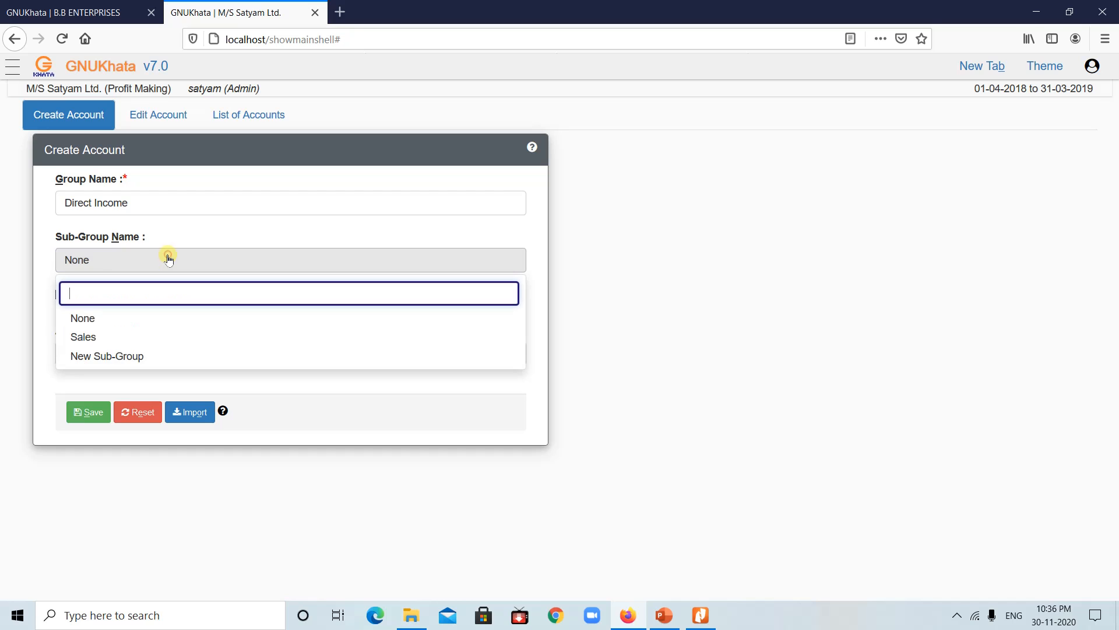
{"action": "left_click", "coordinate": [179, 205]}
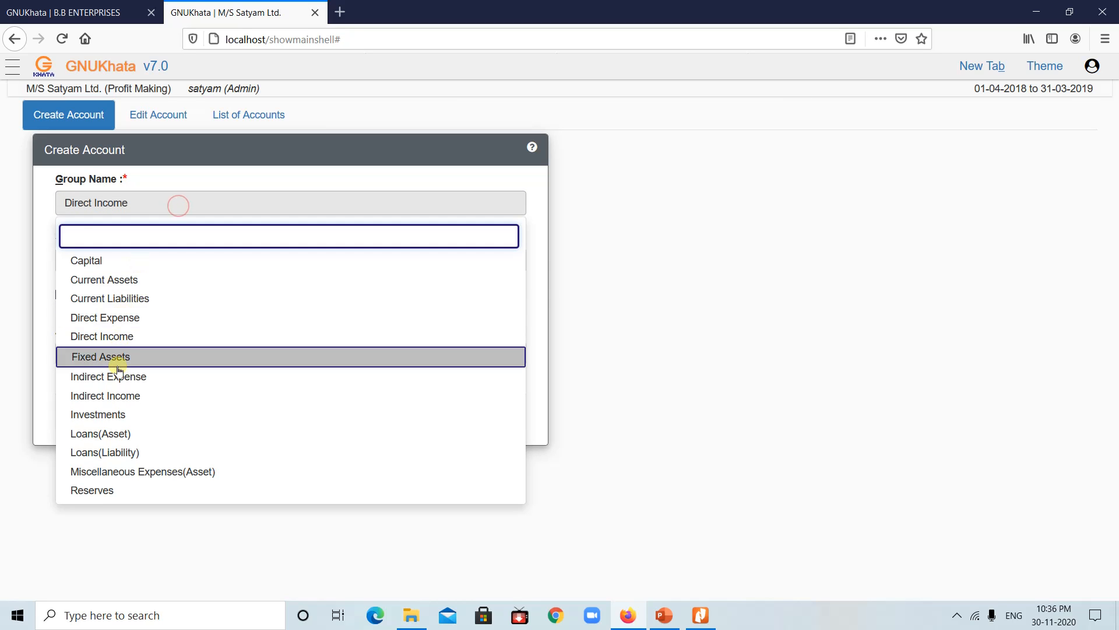
{"action": "left_click", "coordinate": [118, 395]}
{"action": "left_click", "coordinate": [194, 261]}
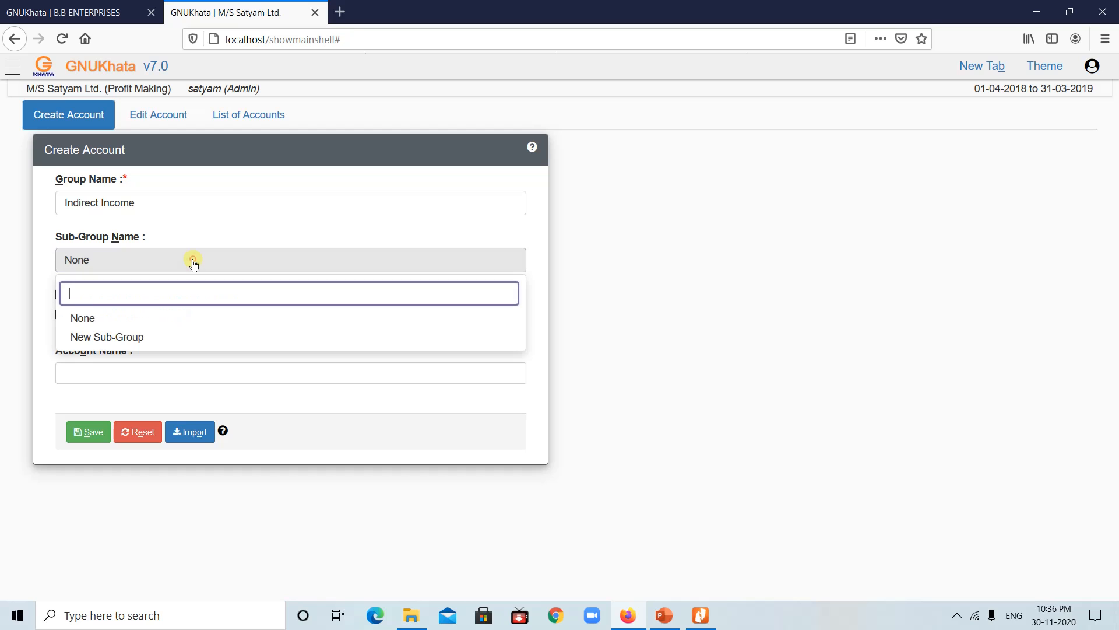
Step: Check the sub-groups under Direct Expense and Indirect Expense, leaving Indirect Expense selected
{"action": "left_click", "coordinate": [130, 204]}
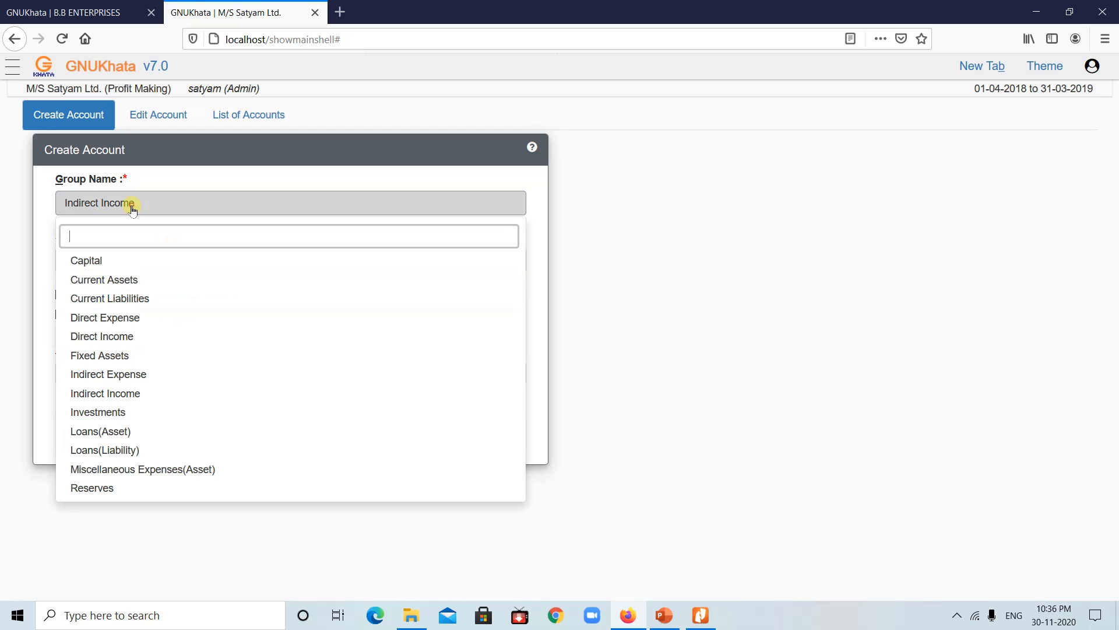
{"action": "left_click", "coordinate": [101, 328]}
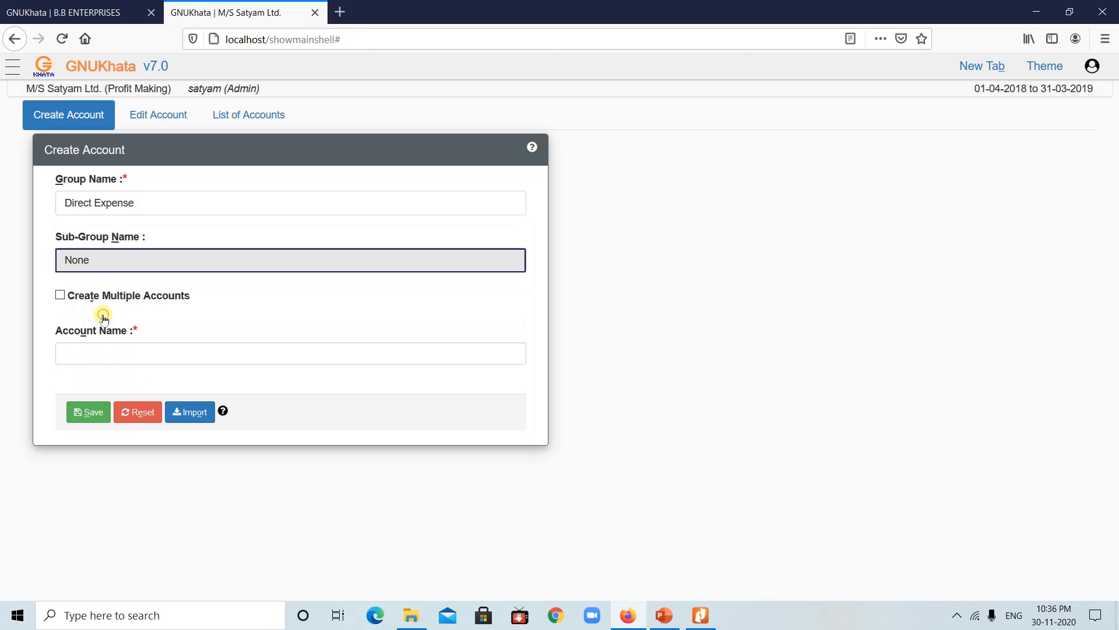
{"action": "left_click", "coordinate": [143, 259]}
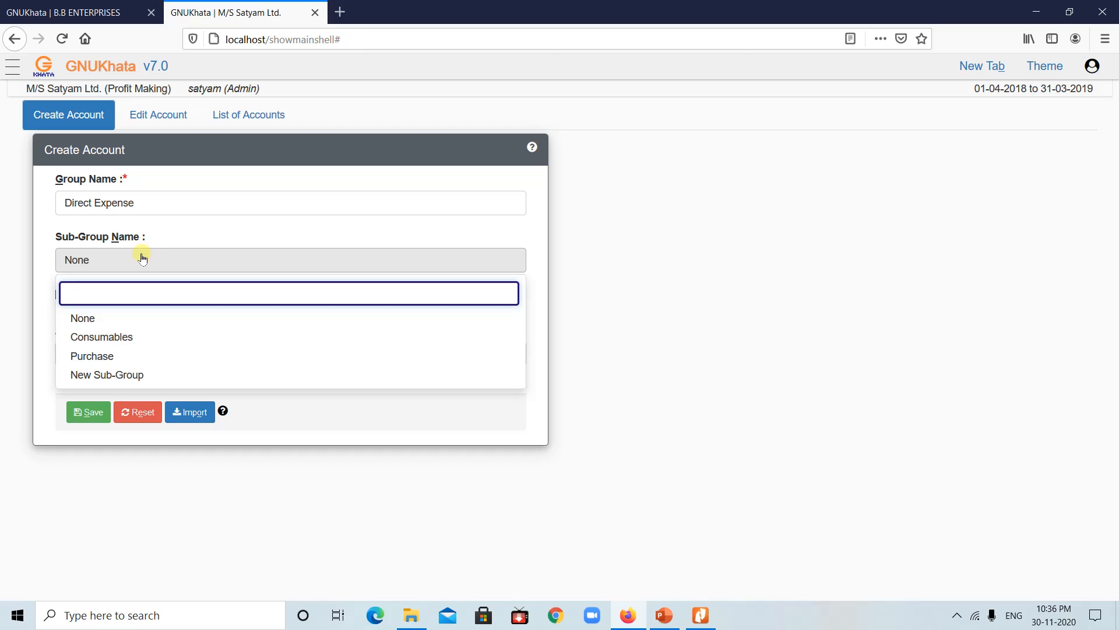
{"action": "left_click", "coordinate": [124, 198]}
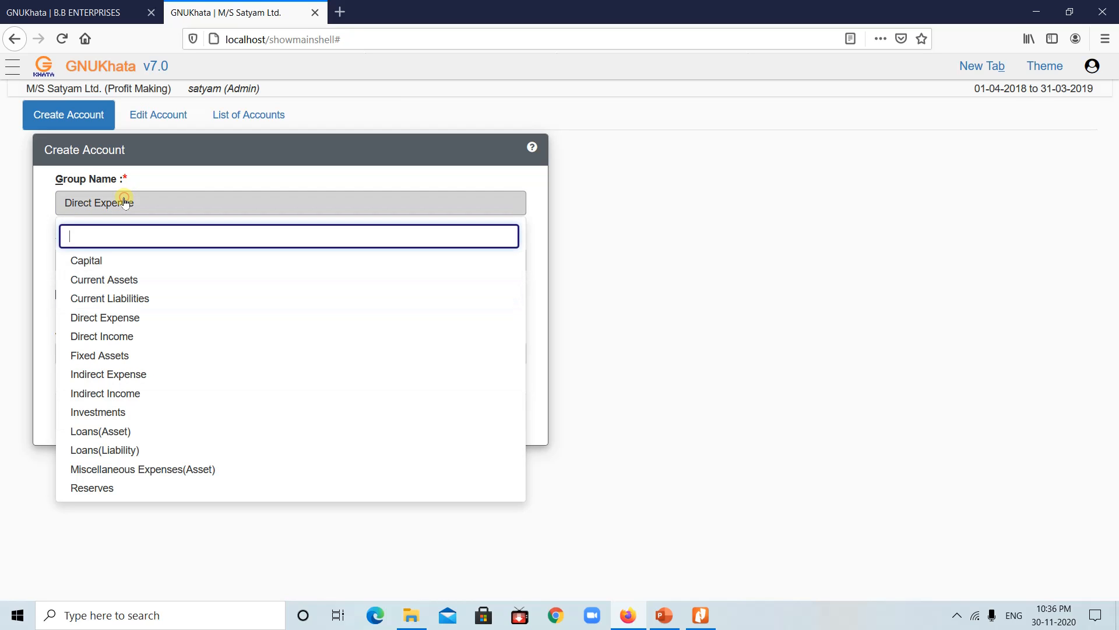
{"action": "left_click", "coordinate": [111, 377]}
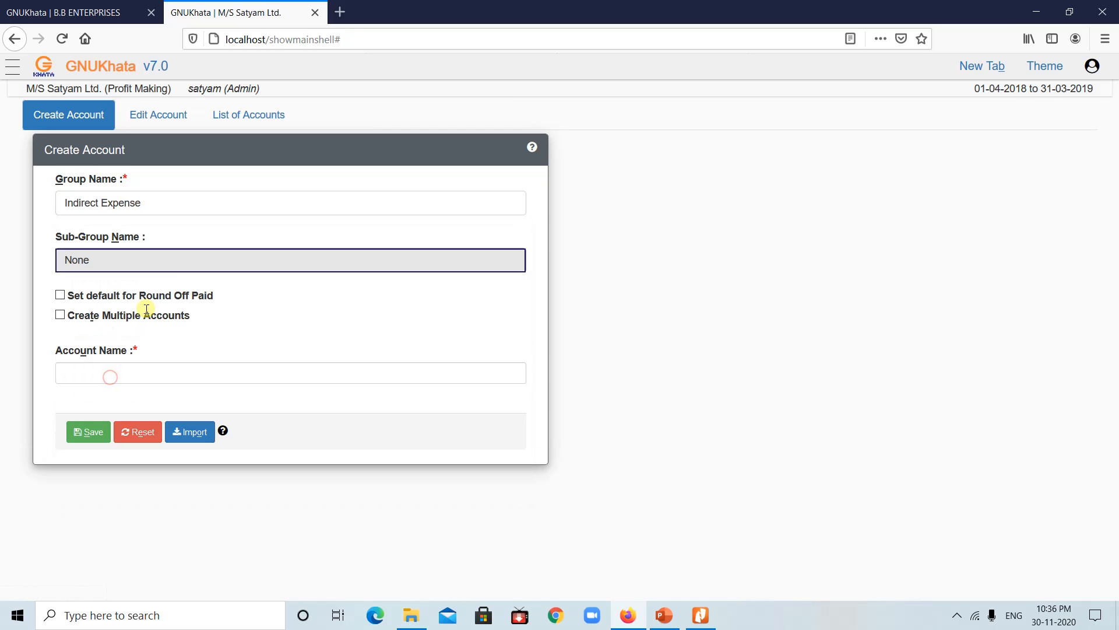
{"action": "left_click", "coordinate": [188, 259]}
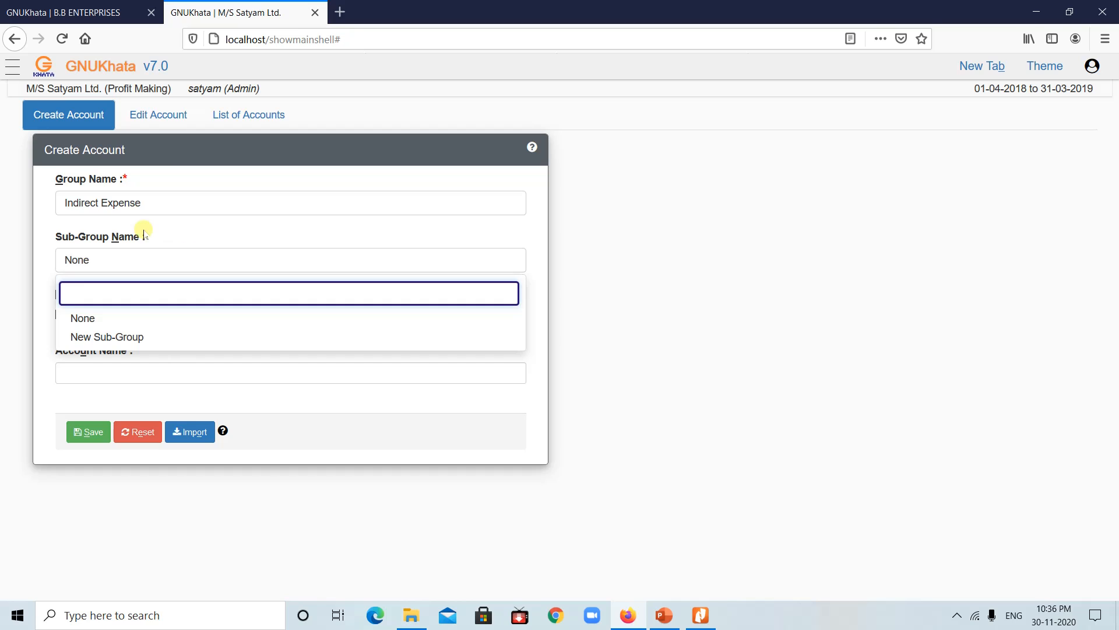
{"action": "left_click", "coordinate": [149, 204]}
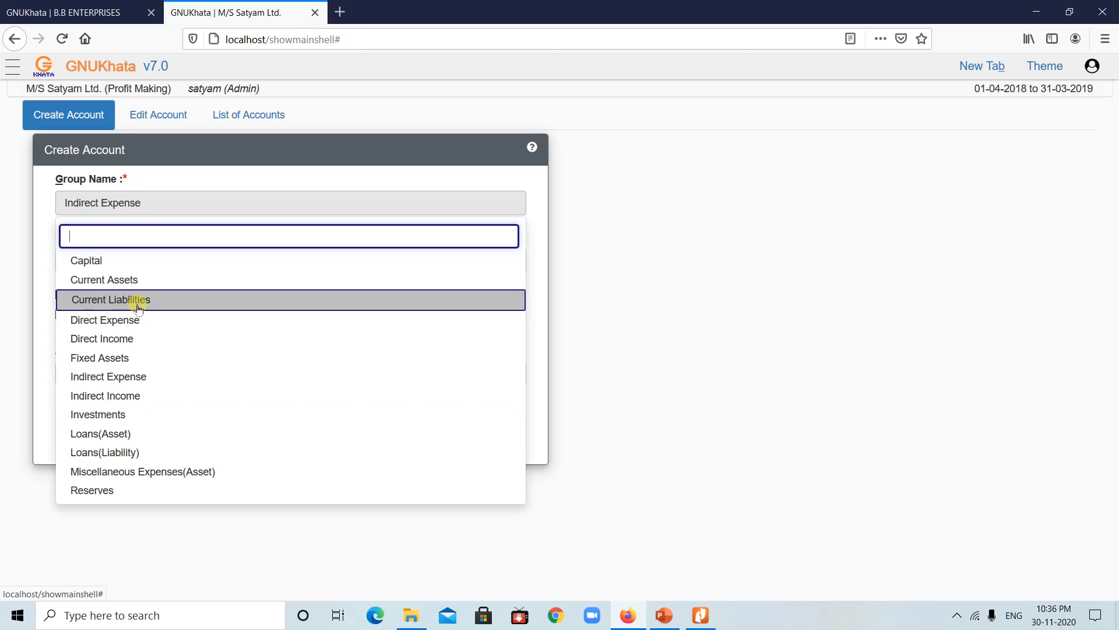
Step: Enter a Sales Return account under Direct Income, Sales sub-group, without saving it
{"action": "left_click", "coordinate": [96, 336]}
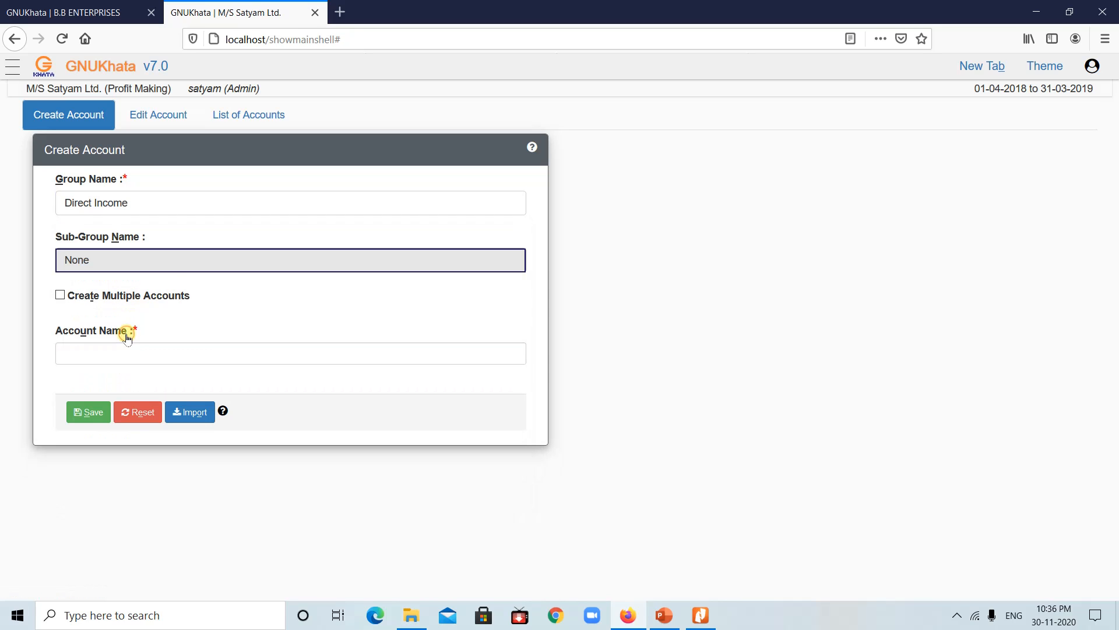
{"action": "left_click", "coordinate": [175, 260]}
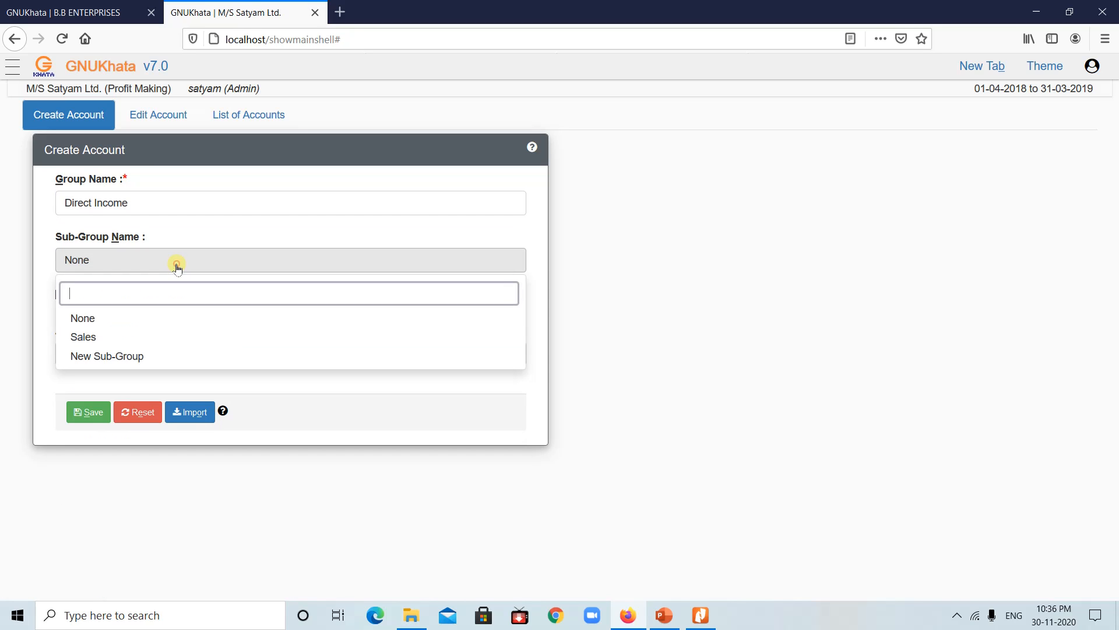
{"action": "left_click", "coordinate": [86, 337]}
{"action": "left_click", "coordinate": [80, 370]}
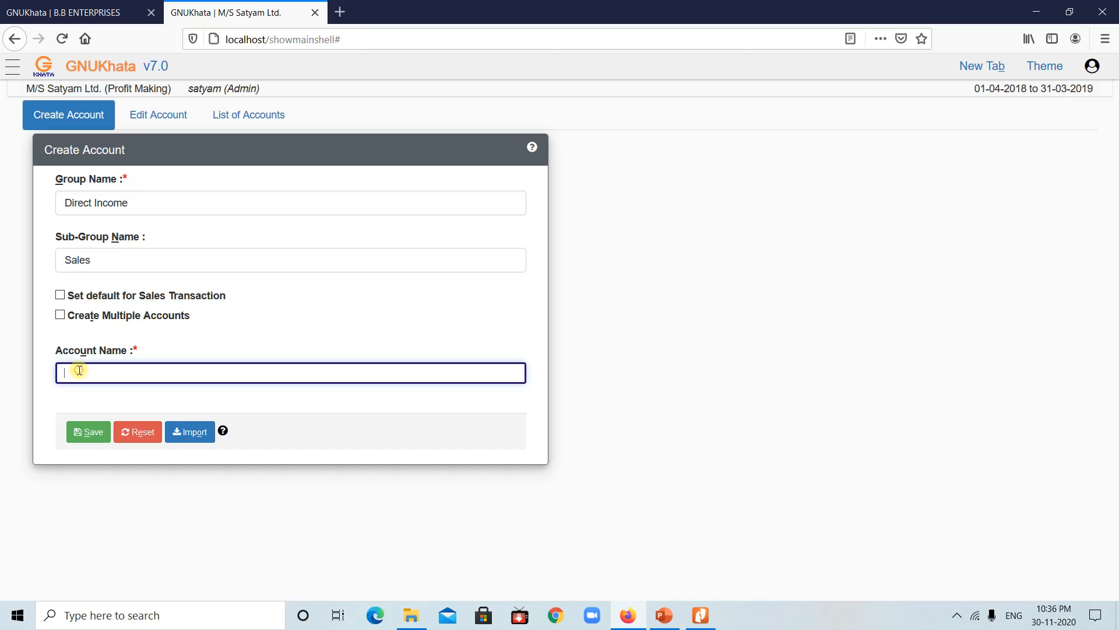
{"action": "type", "text": "Sales"}
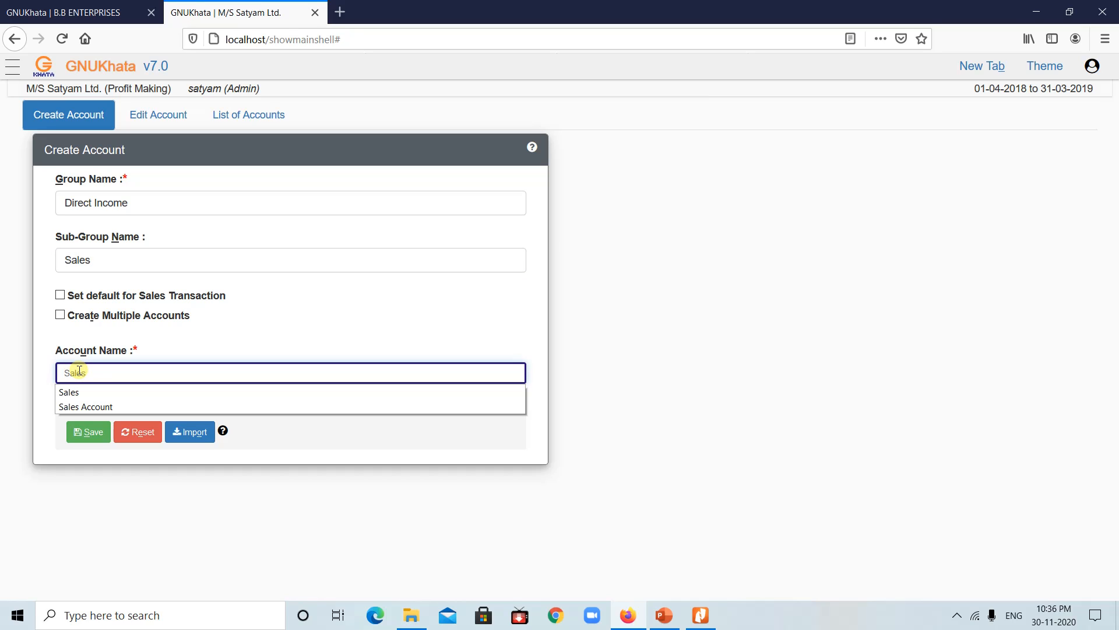
{"action": "type", "text": " Return"}
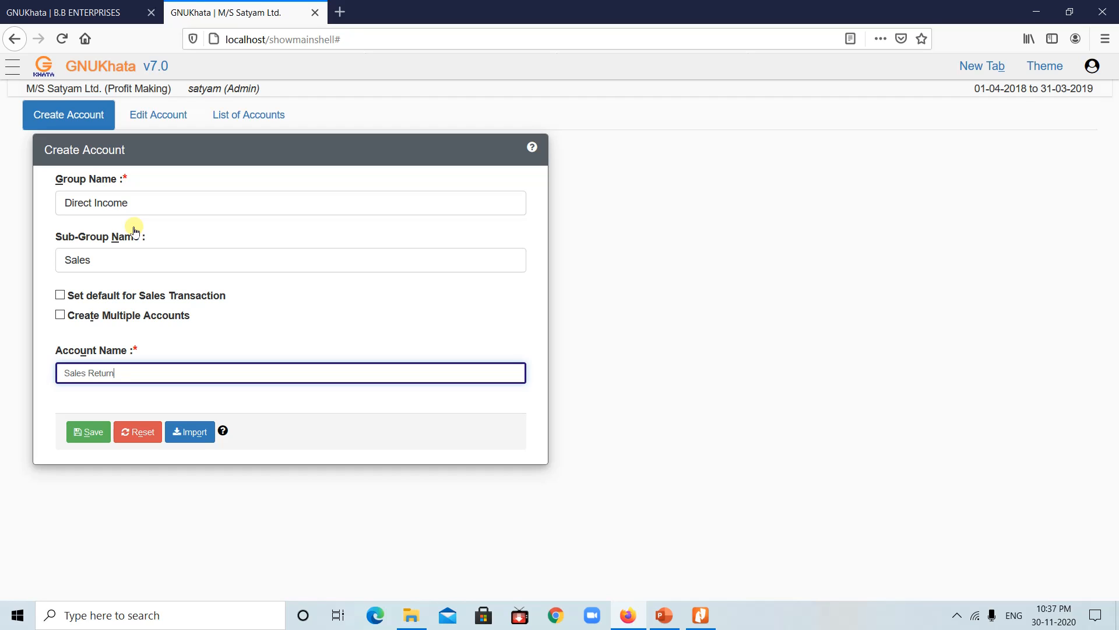
{"action": "left_click", "coordinate": [167, 204]}
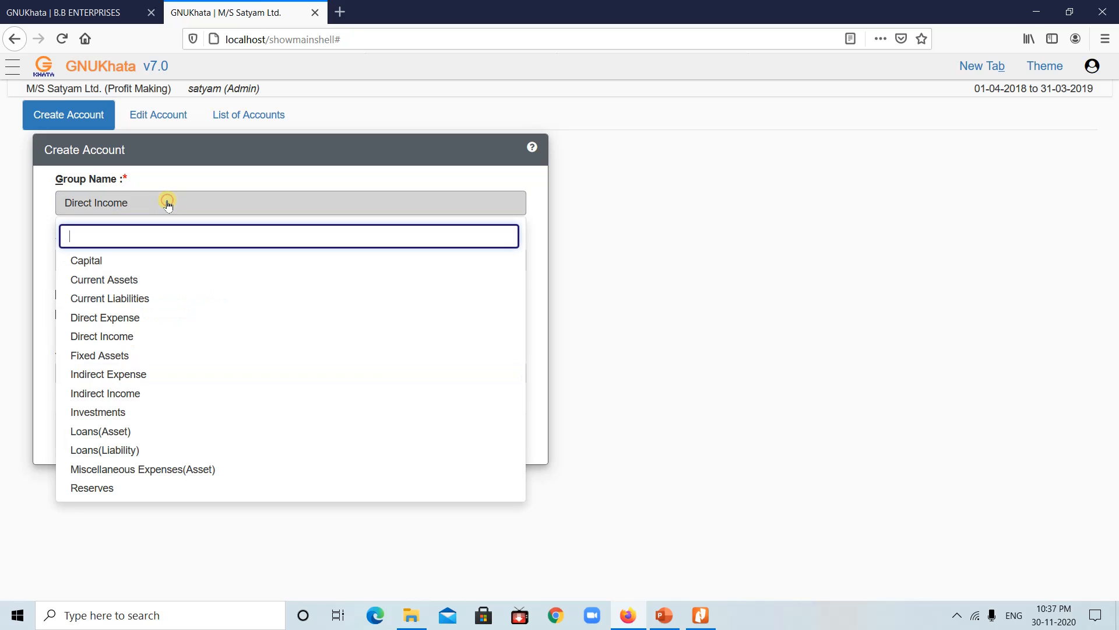
Step: Compare the sub-groups of Indirect Expense, Current Liabilities and Current Assets
{"action": "left_click", "coordinate": [109, 377]}
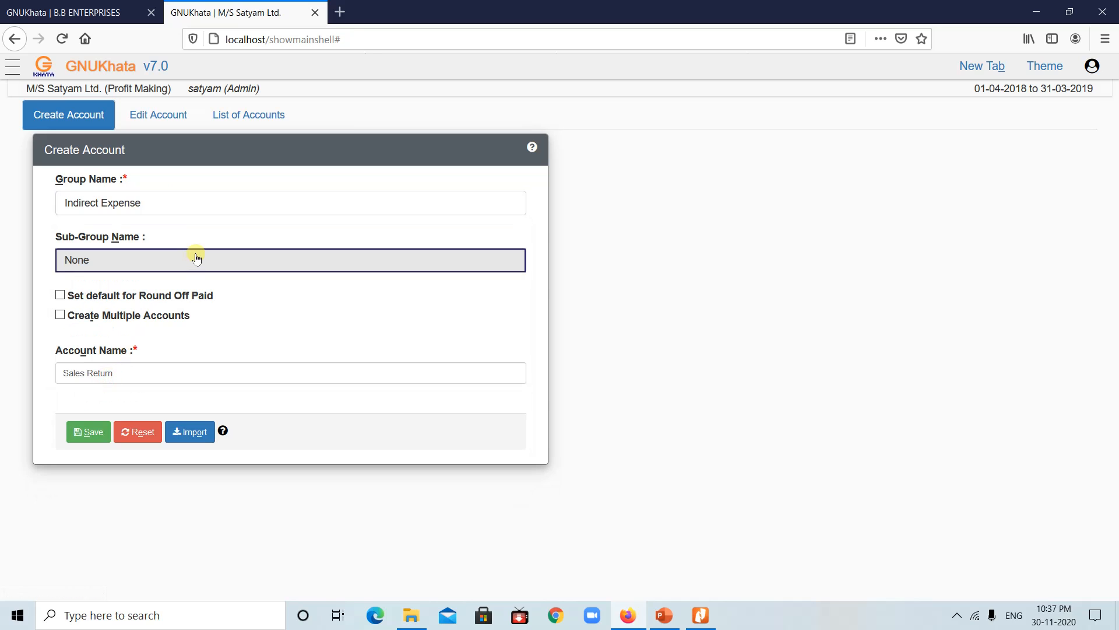
{"action": "left_click", "coordinate": [197, 259]}
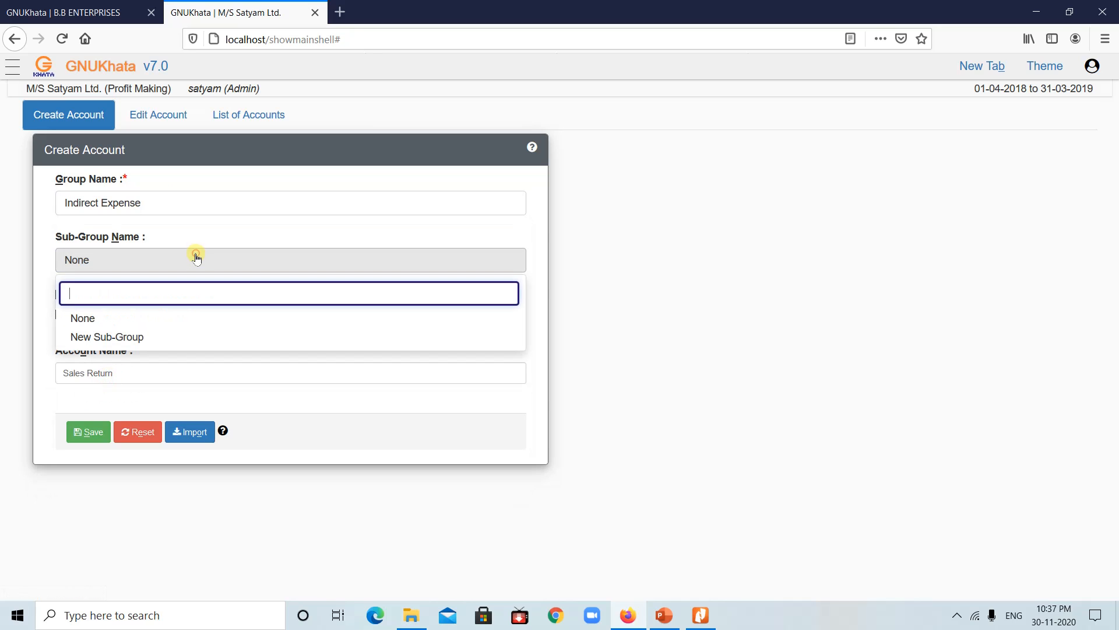
{"action": "left_click", "coordinate": [156, 202]}
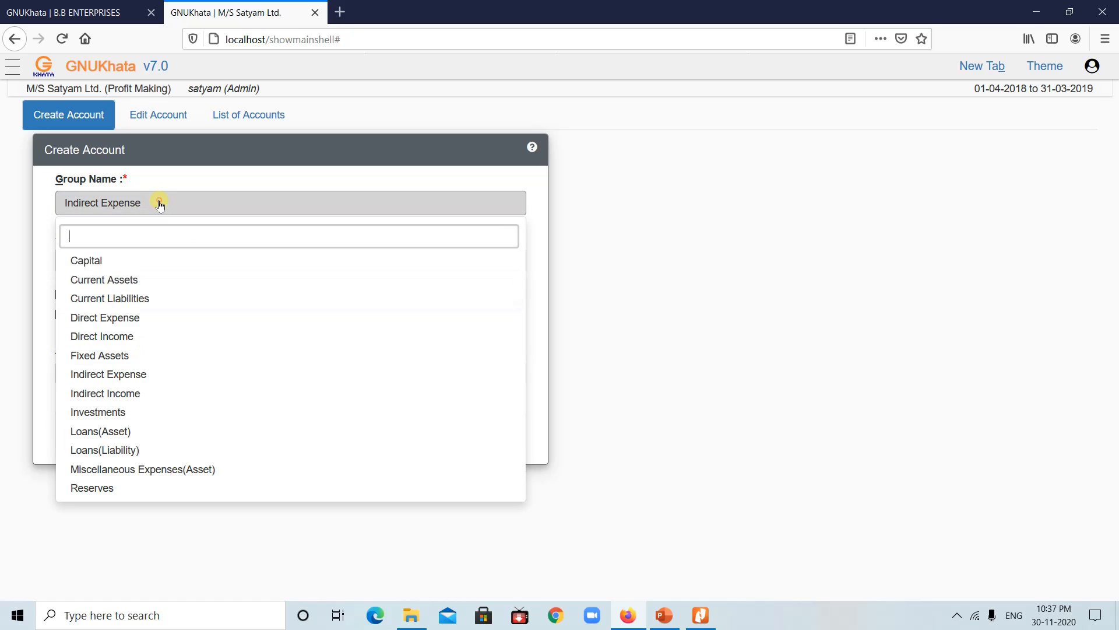
{"action": "left_click", "coordinate": [116, 300]}
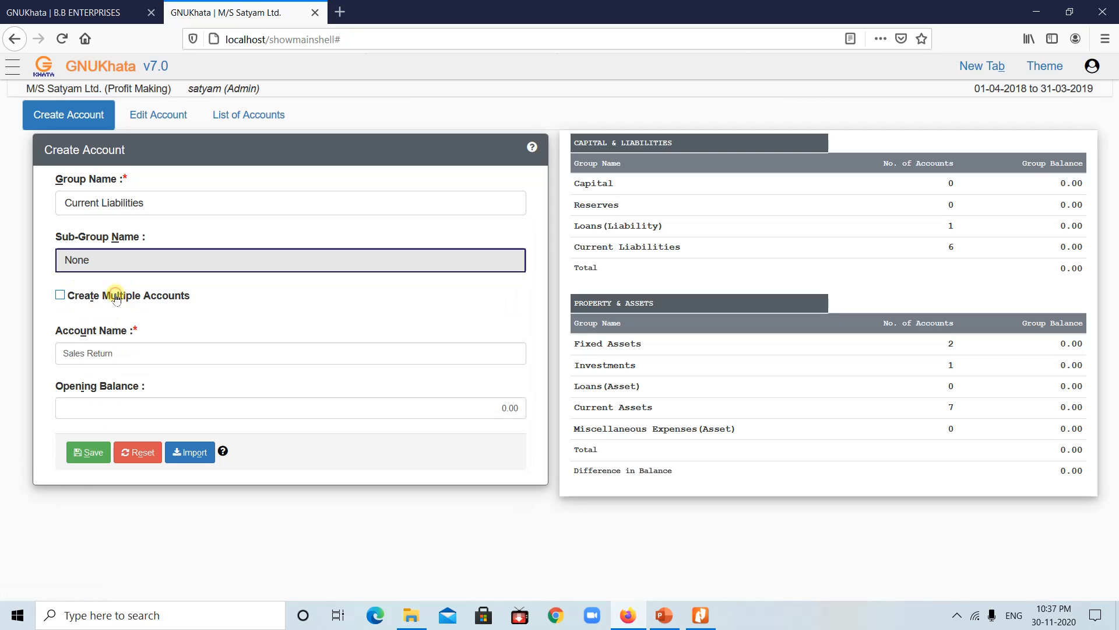
{"action": "left_click", "coordinate": [134, 260]}
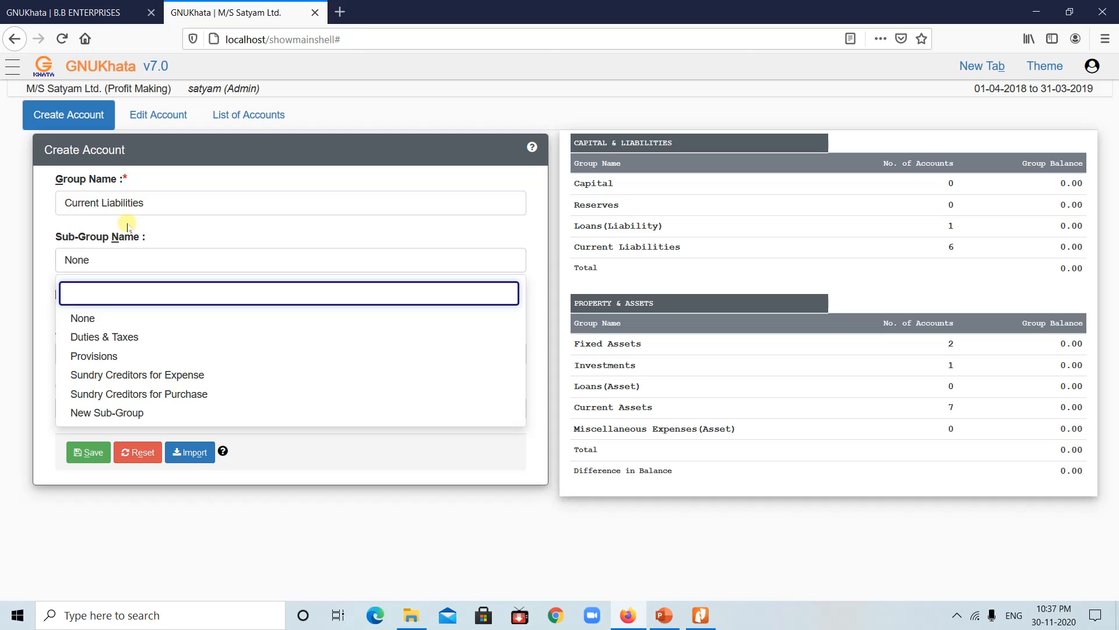
{"action": "left_click", "coordinate": [132, 205]}
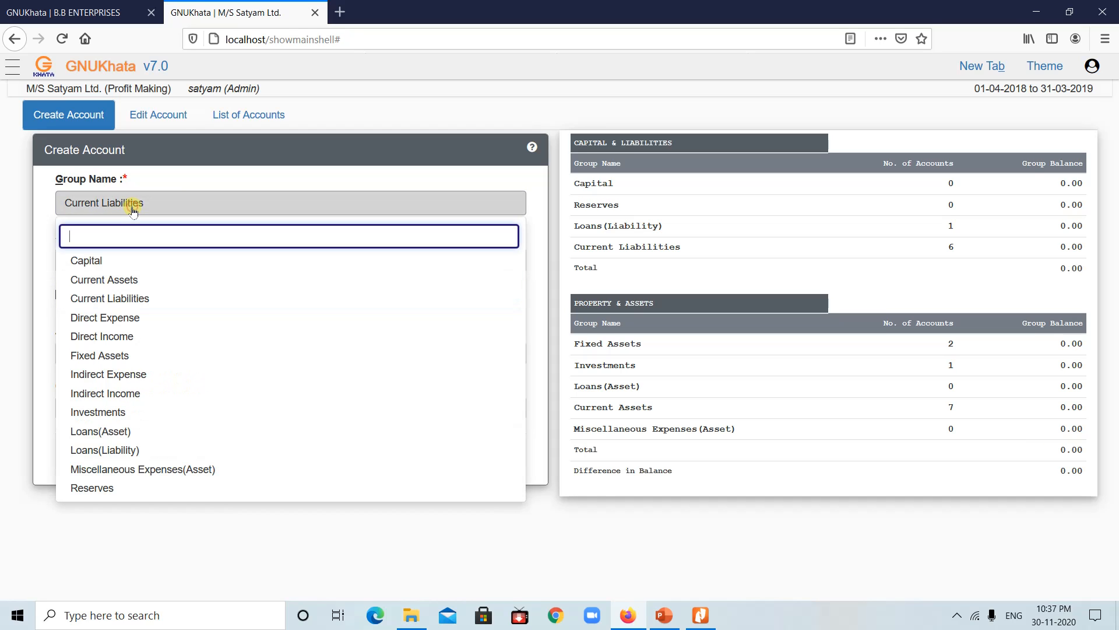
{"action": "left_click", "coordinate": [116, 279]}
{"action": "left_click", "coordinate": [150, 262]}
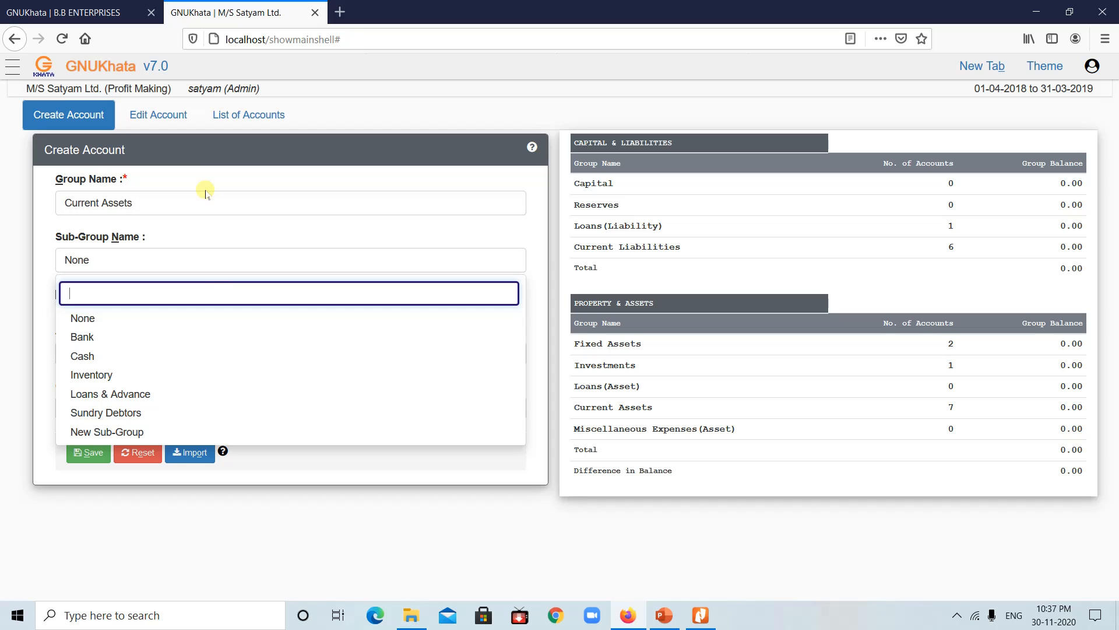
{"action": "left_click", "coordinate": [185, 188]}
Step: Look at Fixed Assets sub-groups, then settle on Indirect Expense as the group
{"action": "left_click", "coordinate": [163, 203]}
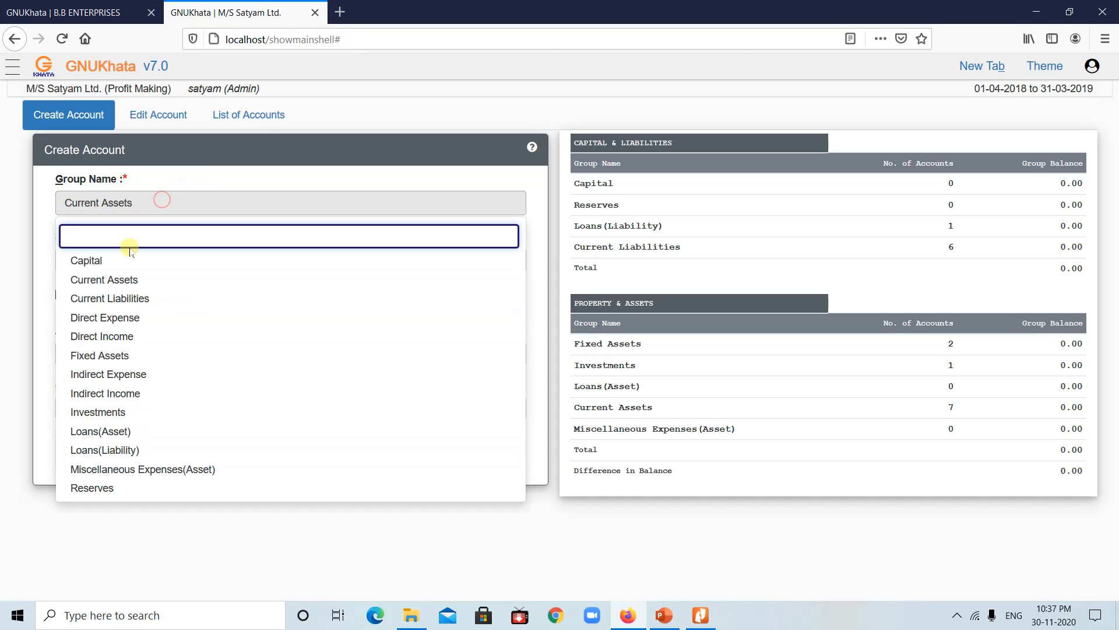
{"action": "left_click", "coordinate": [115, 355]}
{"action": "left_click", "coordinate": [193, 259]}
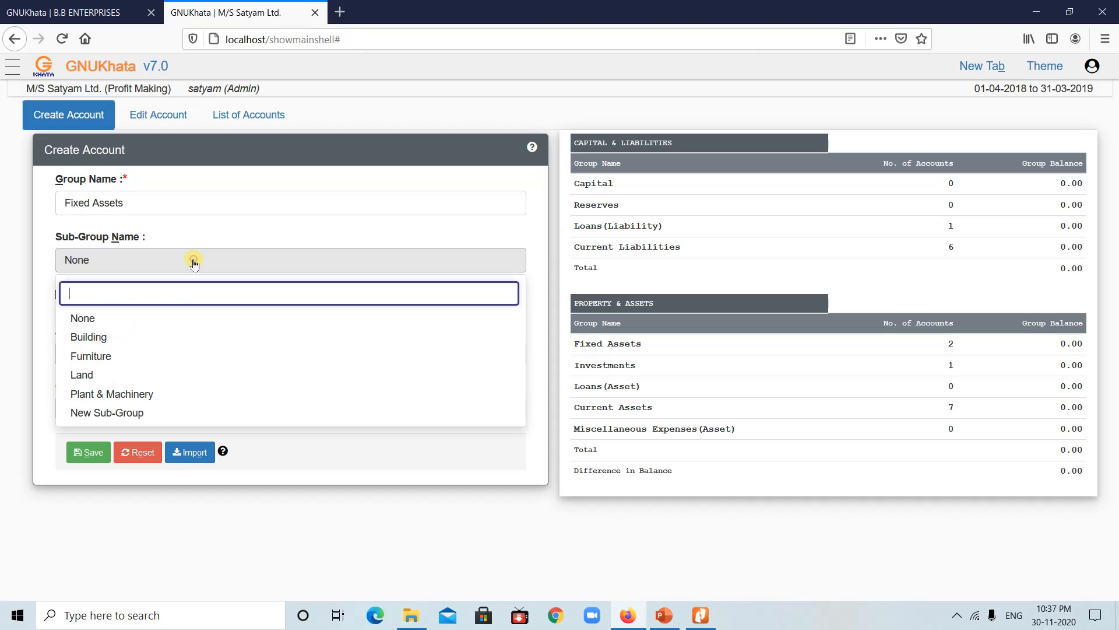
{"action": "left_click", "coordinate": [130, 198]}
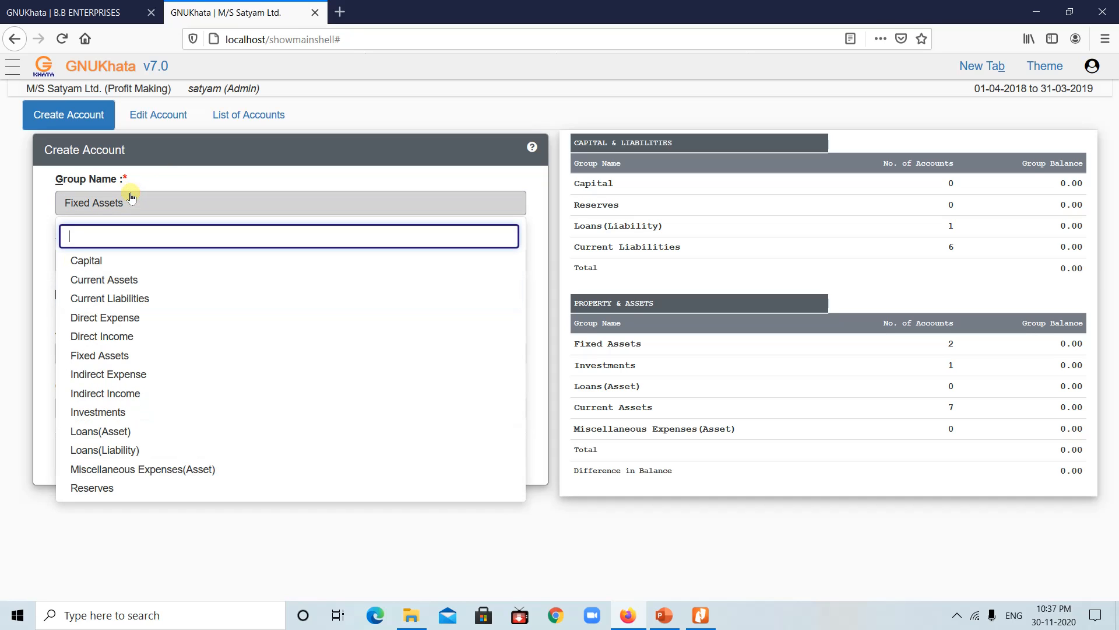
{"action": "left_click", "coordinate": [140, 336]}
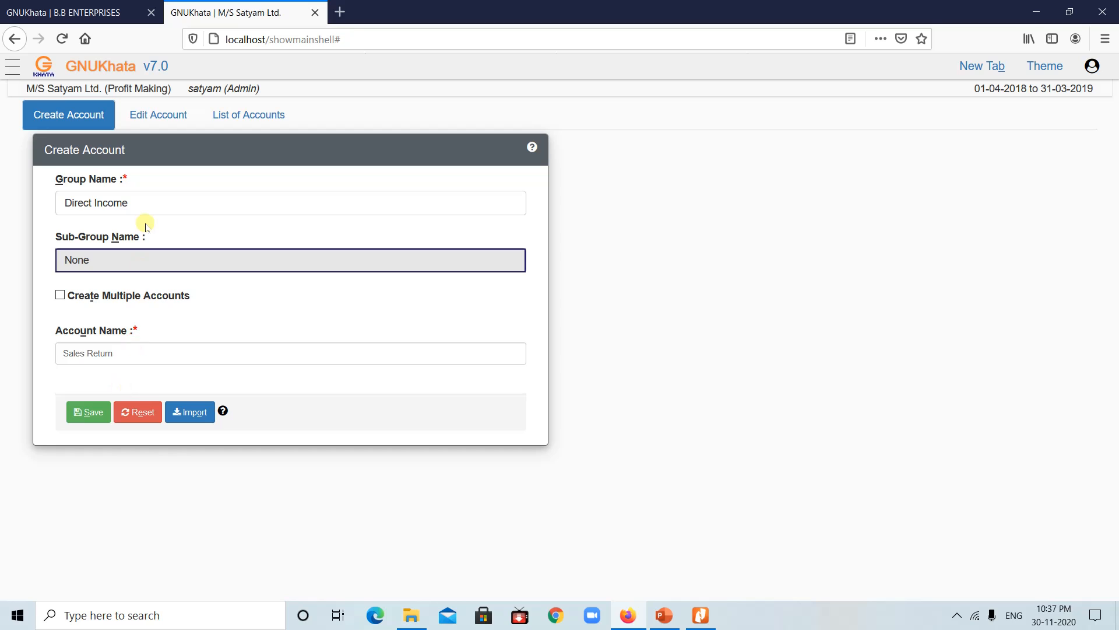
{"action": "left_click", "coordinate": [146, 208]}
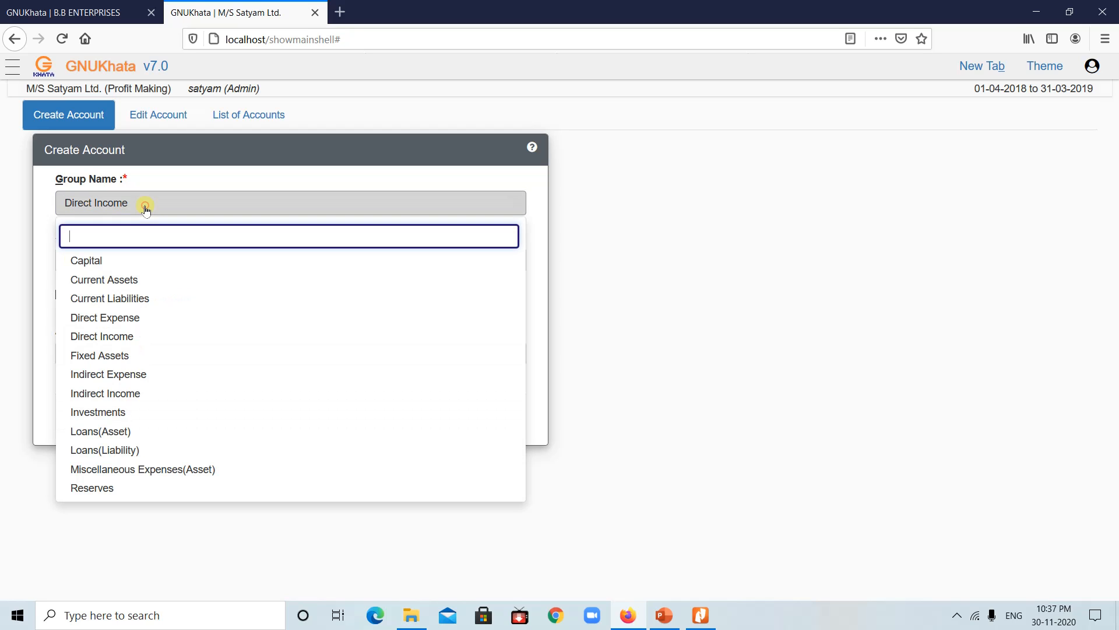
{"action": "left_click", "coordinate": [116, 377]}
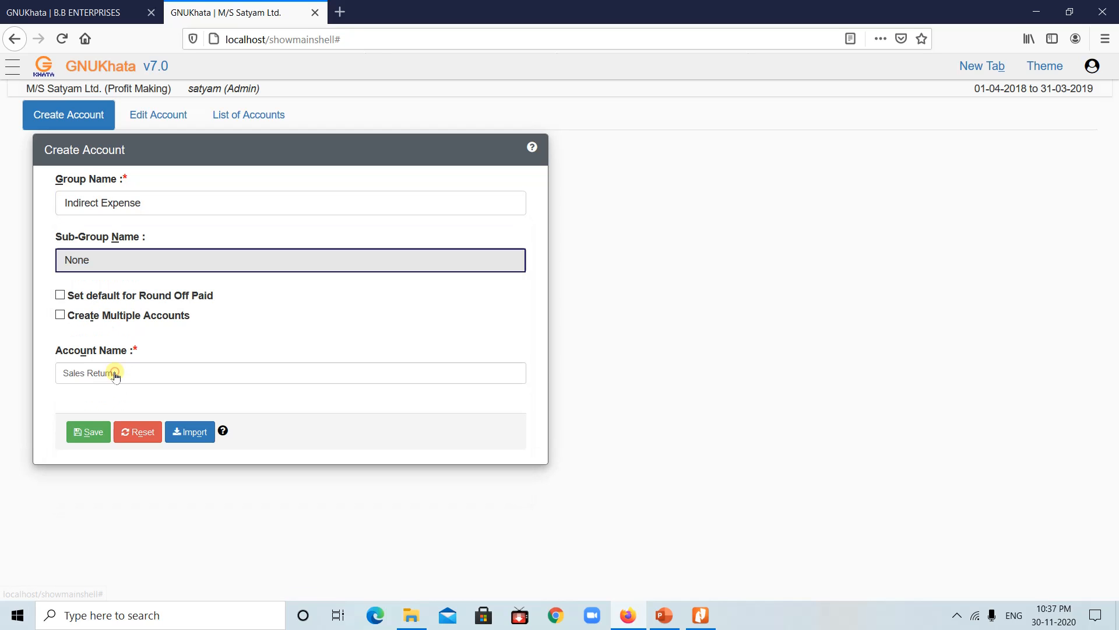
{"action": "left_click", "coordinate": [146, 372]}
Step: Replace the old name with Printing & Stationary and save it under Indirect Expense
{"action": "key", "text": "BackSpace"}
{"action": "key", "text": "BackSpace"}
{"action": "key", "text": "BackSpace"}
{"action": "key", "text": "BackSpace"}
{"action": "key", "text": "BackSpace"}
{"action": "key", "text": "BackSpace"}
{"action": "key", "text": "BackSpace"}
{"action": "key", "text": "BackSpace"}
{"action": "key", "text": "BackSpace"}
{"action": "key", "text": "BackSpace"}
{"action": "key", "text": "BackSpace"}
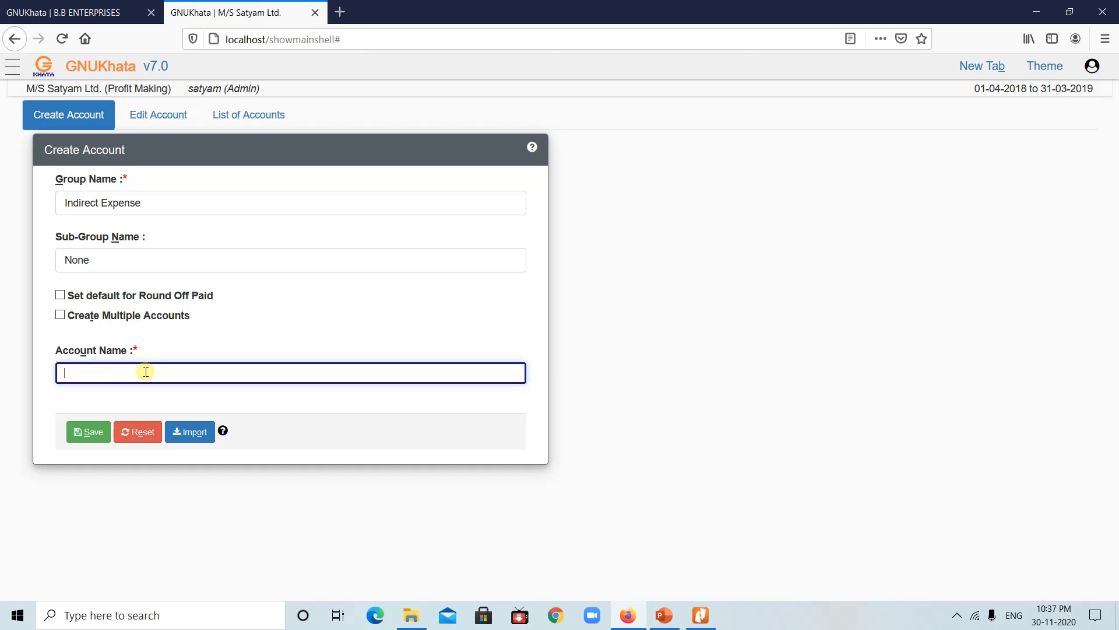
{"action": "type", "text": "Printing & Stati"}
{"action": "type", "text": "onary"}
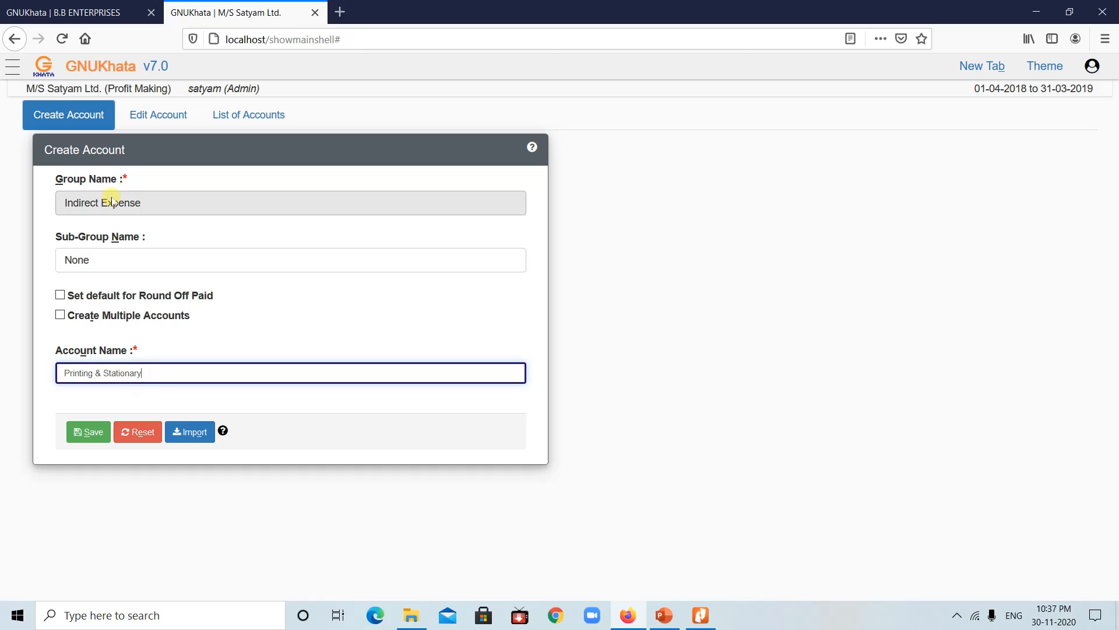
{"action": "left_click", "coordinate": [87, 434]}
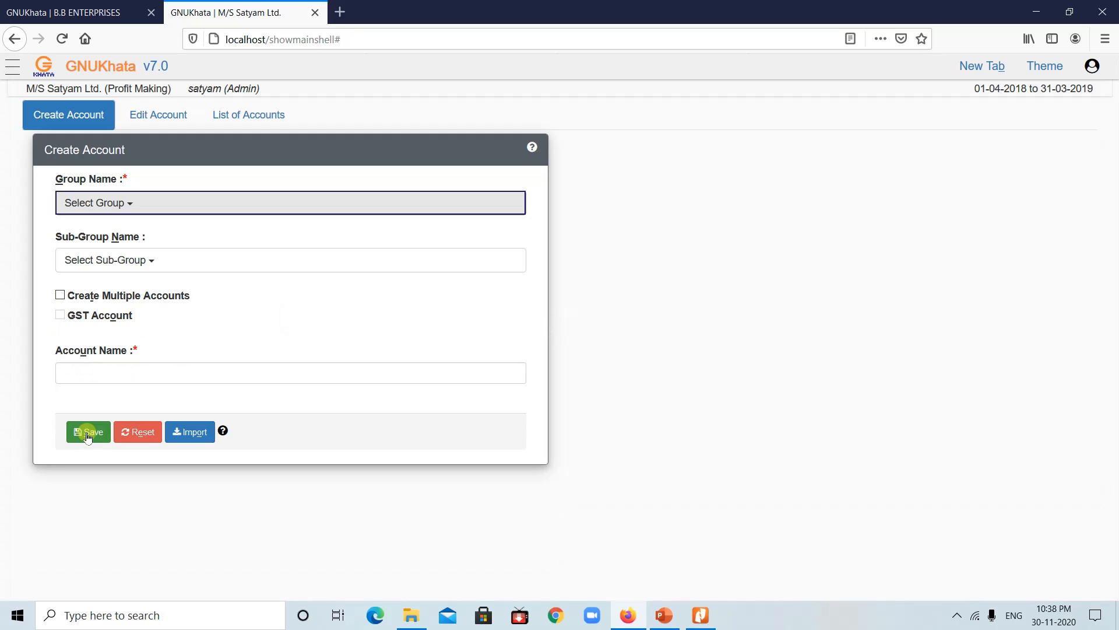
Step: Save a Depriciation account under the Indirect Expense group
{"action": "left_click", "coordinate": [172, 198]}
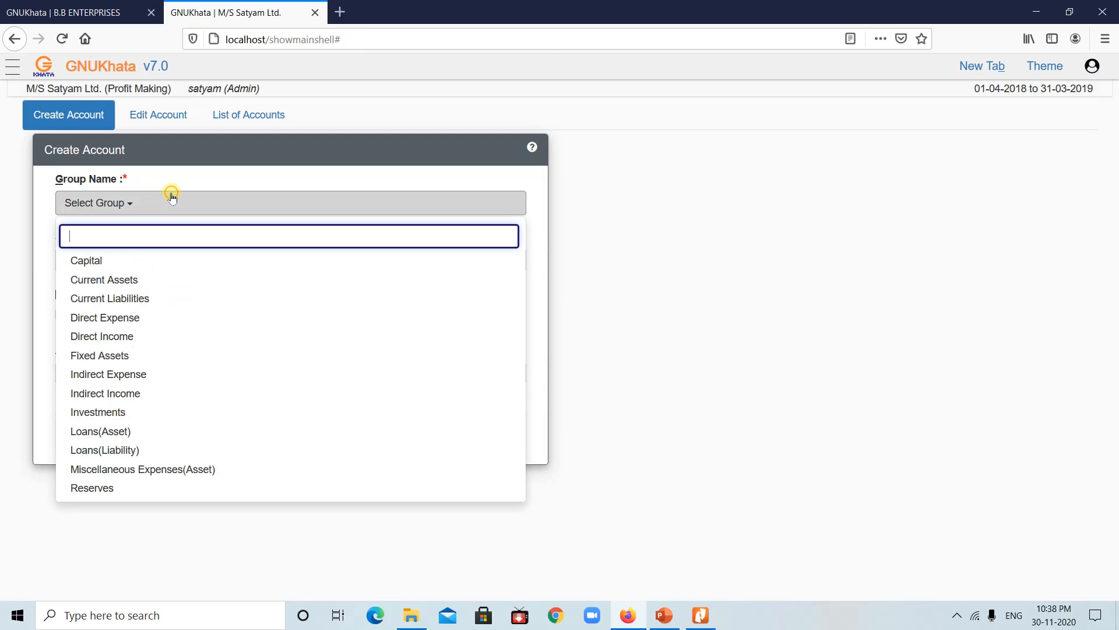
{"action": "left_click", "coordinate": [122, 378]}
{"action": "left_click", "coordinate": [106, 378]}
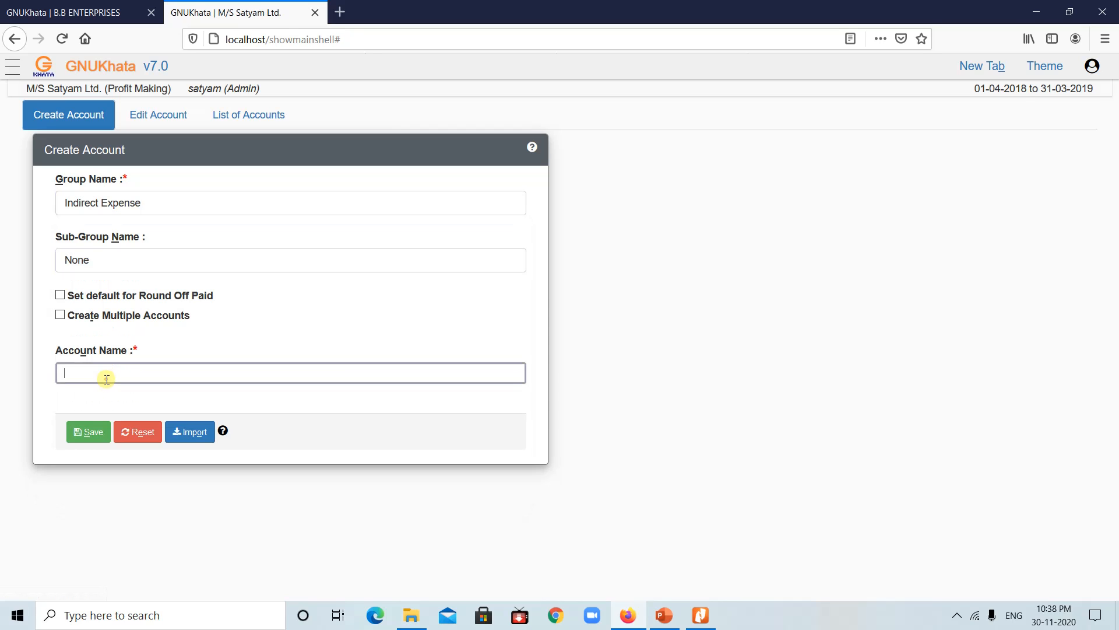
{"action": "type", "text": "Depric"}
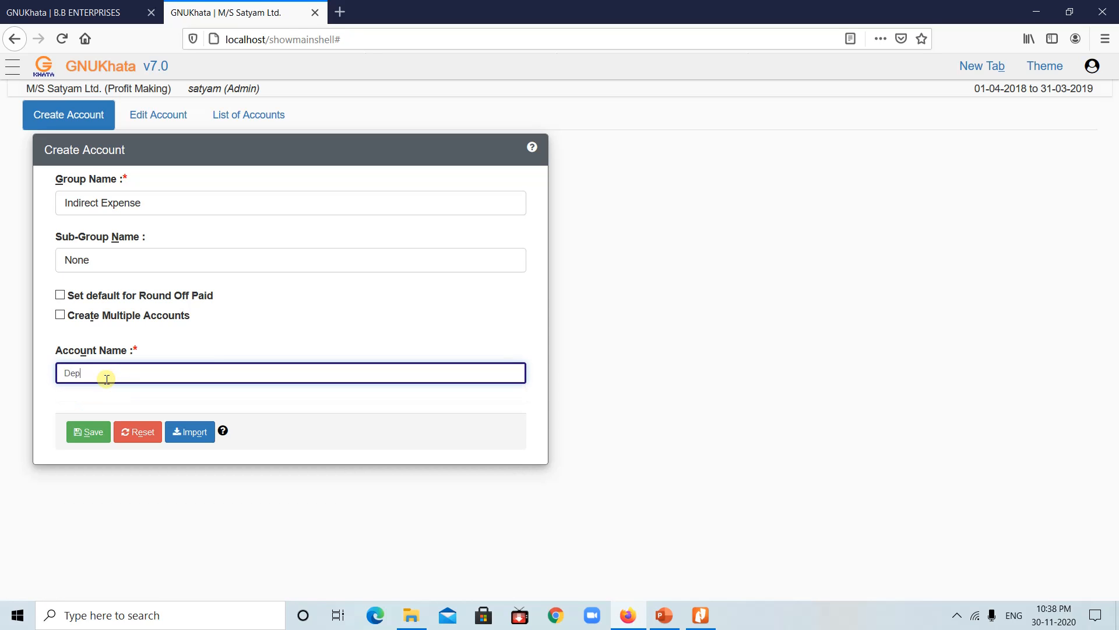
{"action": "type", "text": "iation"}
{"action": "left_click", "coordinate": [88, 432]}
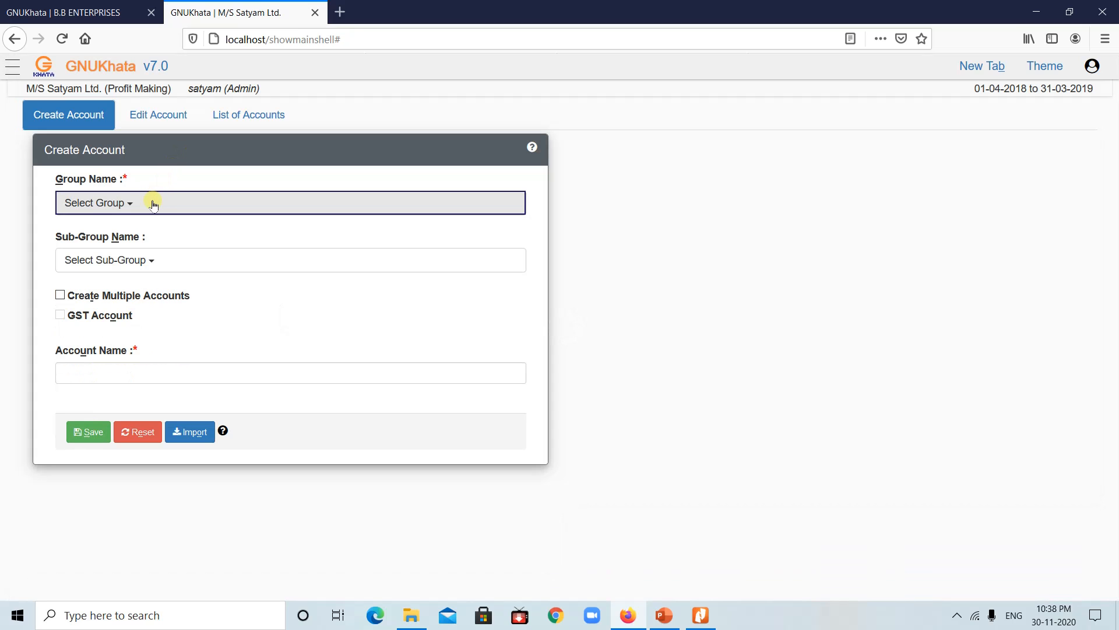
Step: Save a Furniture account under Fixed Assets, Furniture sub-group, then check the practical's ledger list
{"action": "left_click", "coordinate": [153, 204]}
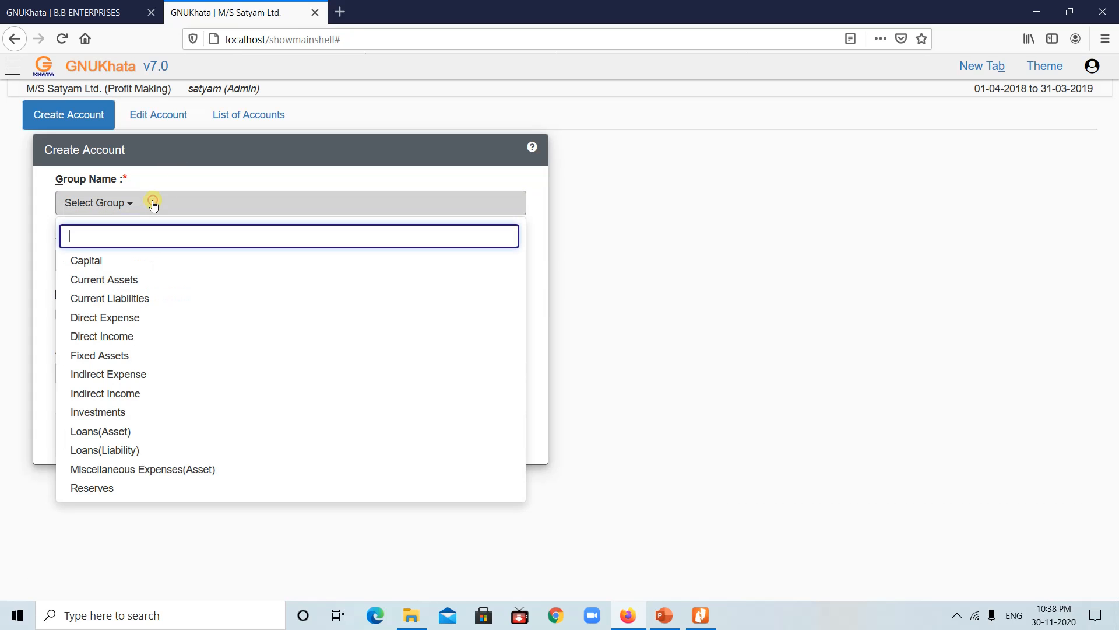
{"action": "left_click", "coordinate": [115, 358]}
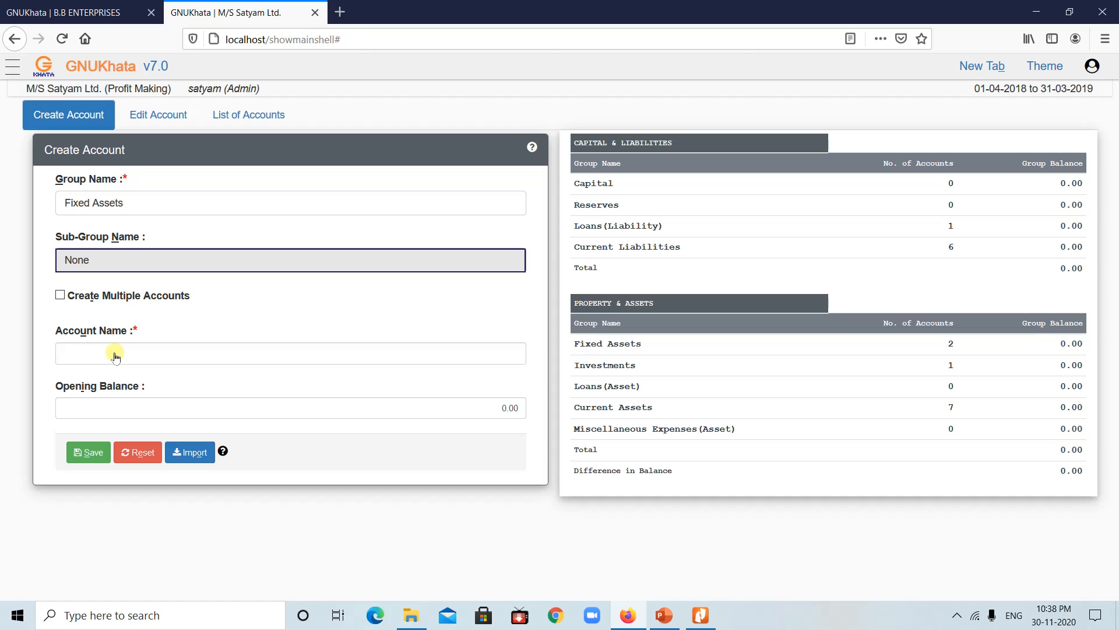
{"action": "left_click", "coordinate": [115, 358]}
{"action": "left_click", "coordinate": [153, 262]}
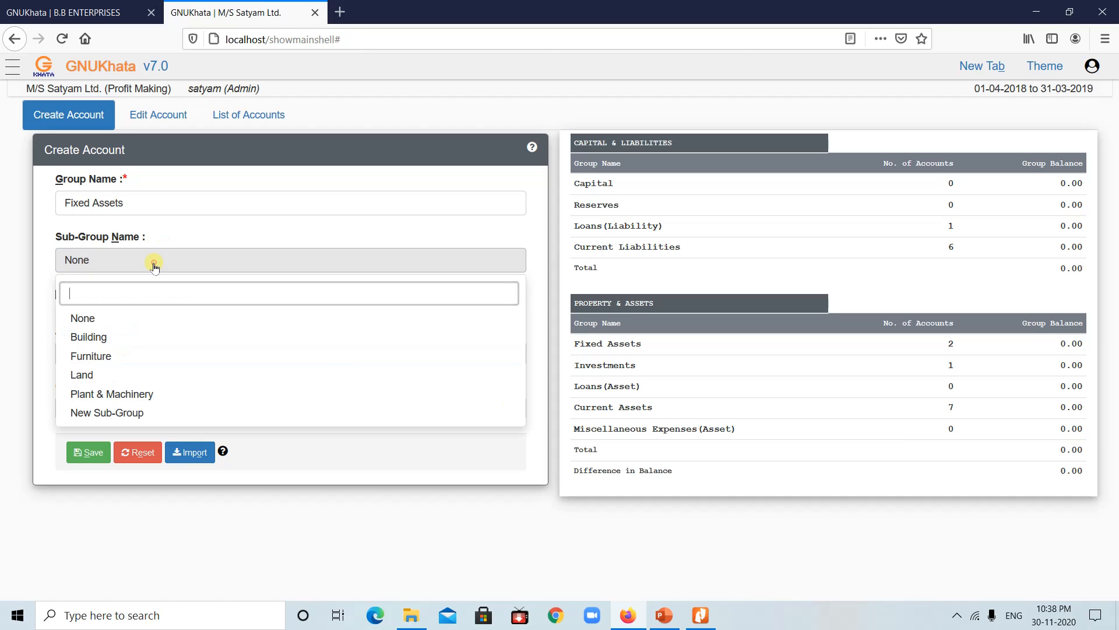
{"action": "left_click", "coordinate": [100, 357]}
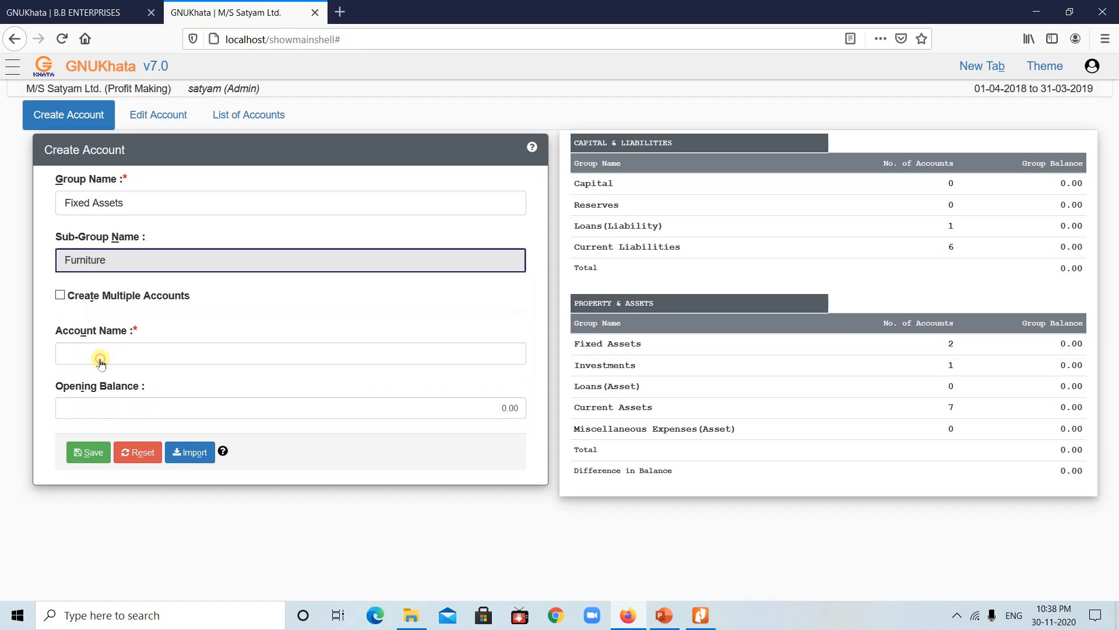
{"action": "left_click", "coordinate": [100, 358]}
{"action": "type", "text": "F"}
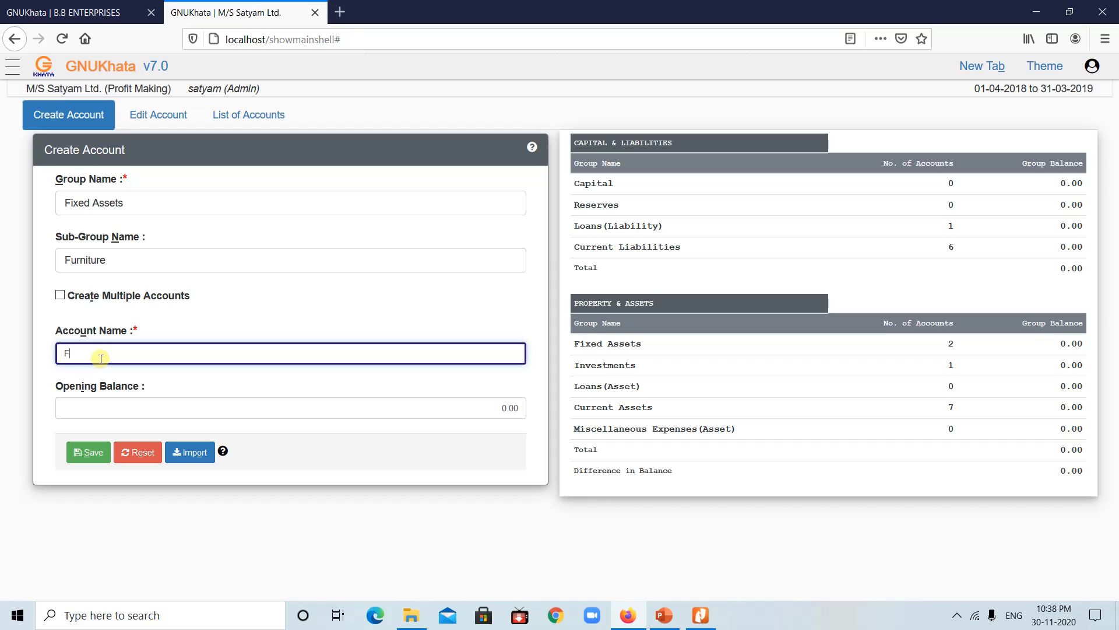
{"action": "type", "text": "urniture"}
{"action": "left_click", "coordinate": [84, 453]}
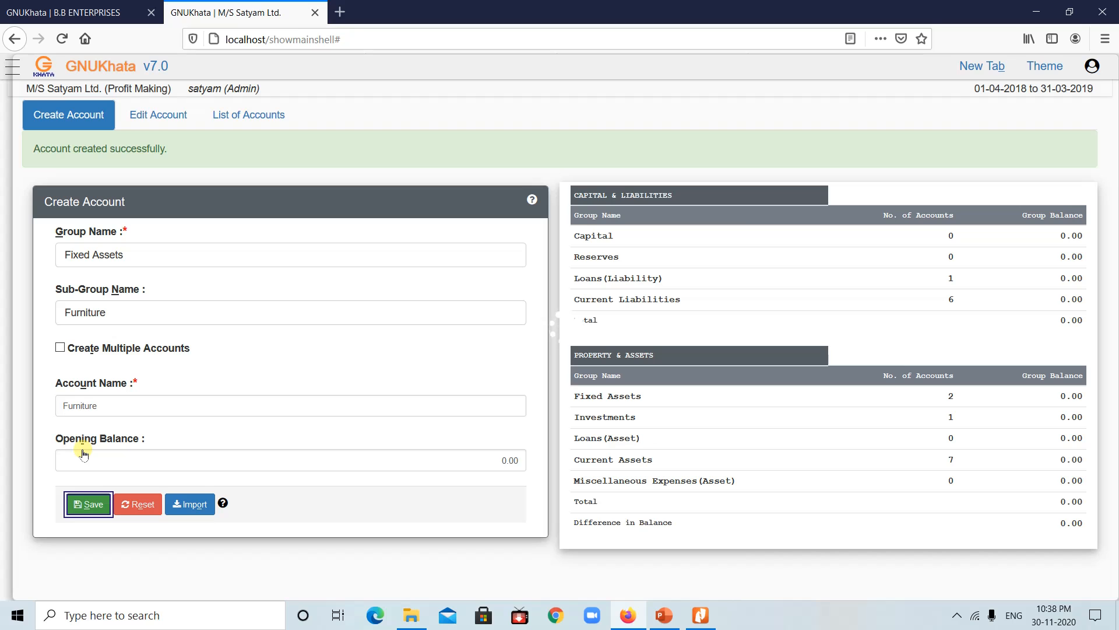
{"action": "left_click", "coordinate": [663, 614]}
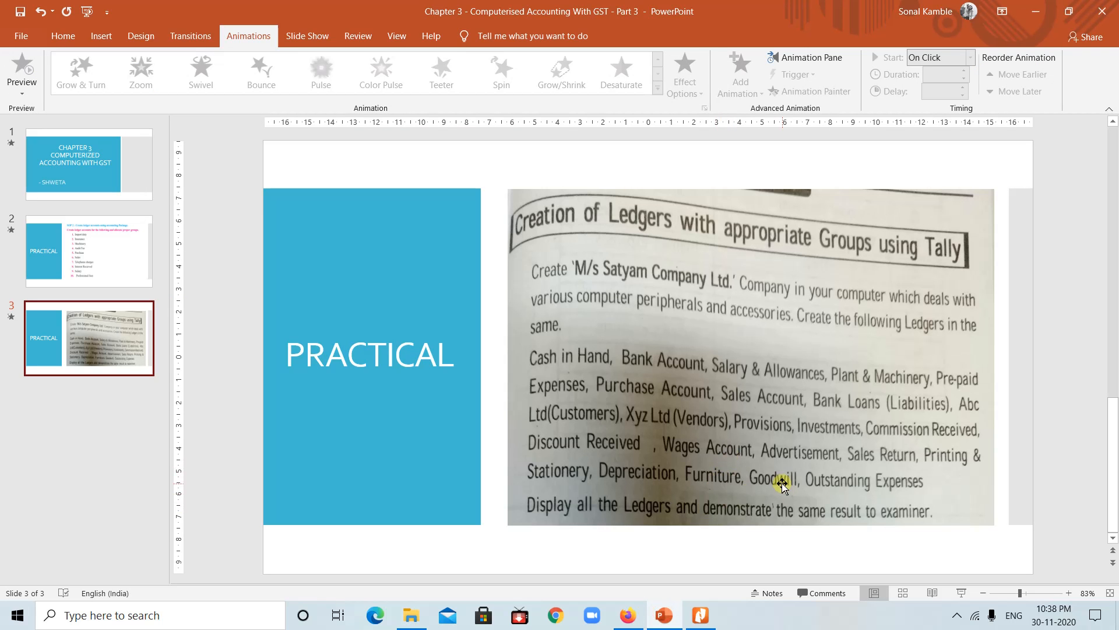
{"action": "left_click", "coordinate": [628, 616]}
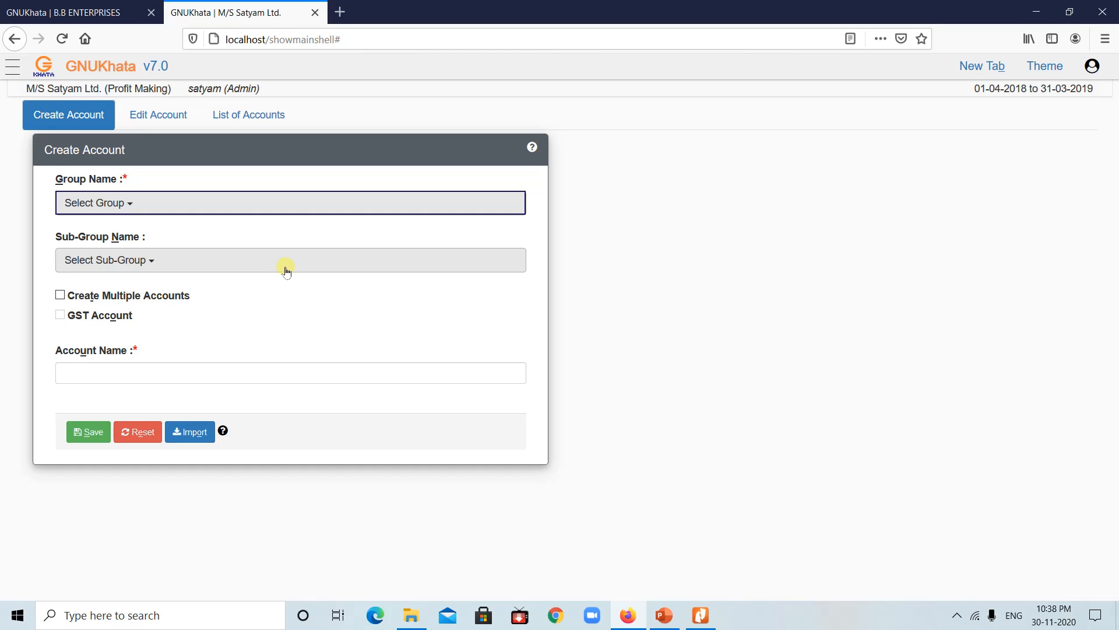
Step: Save a Good Will account under Fixed Assets with sub-group left as None
{"action": "left_click", "coordinate": [224, 198]}
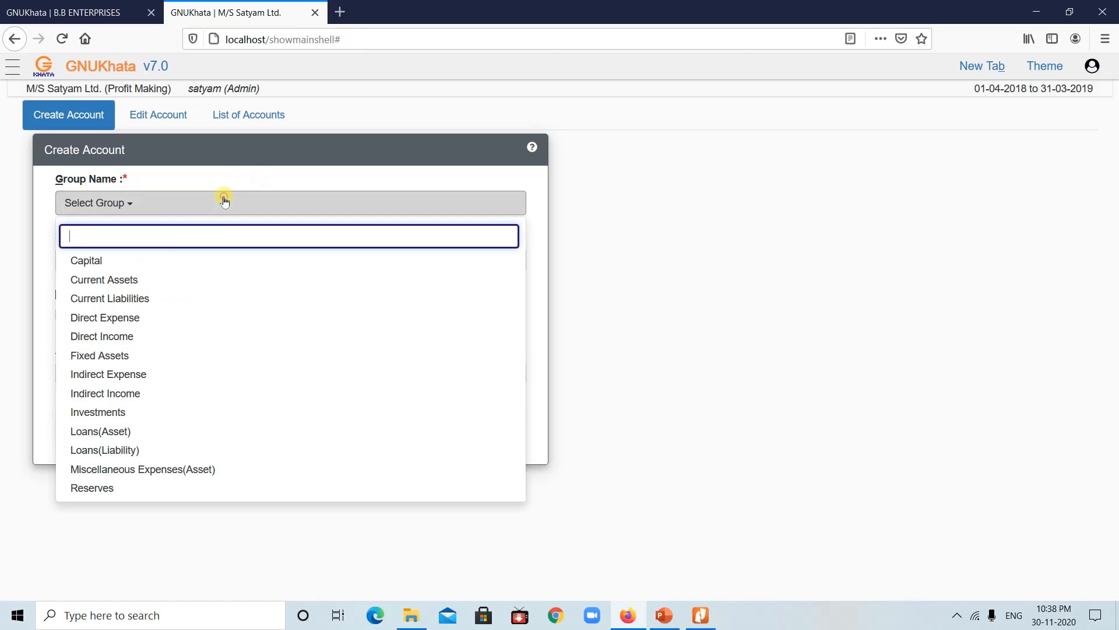
{"action": "left_click", "coordinate": [107, 358]}
{"action": "left_click", "coordinate": [182, 260]}
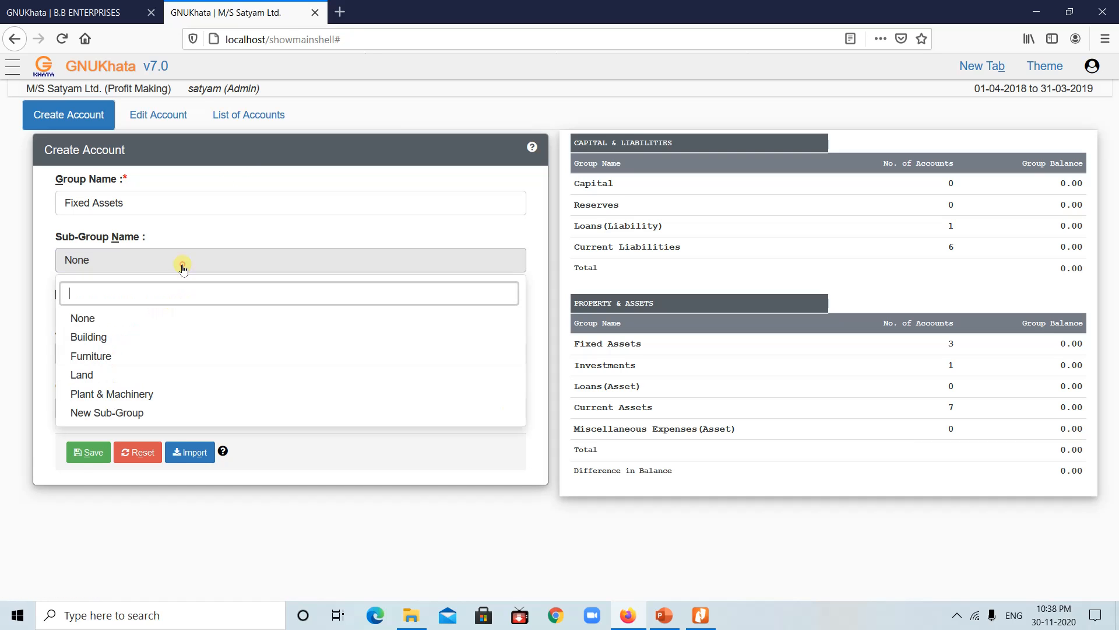
{"action": "left_click", "coordinate": [14, 328]}
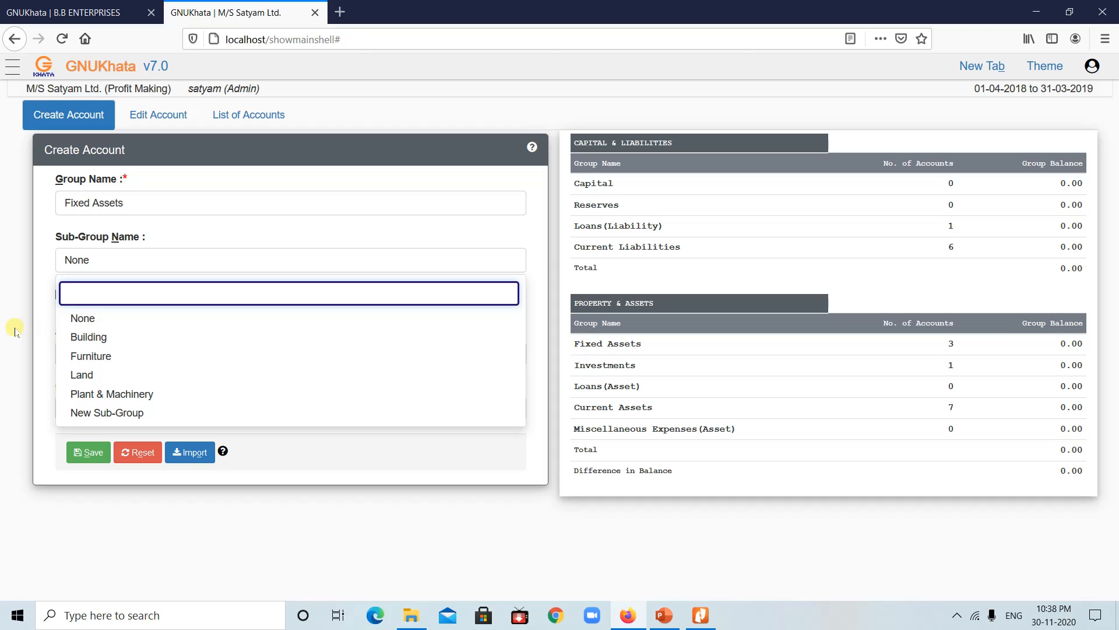
{"action": "left_click", "coordinate": [88, 352]}
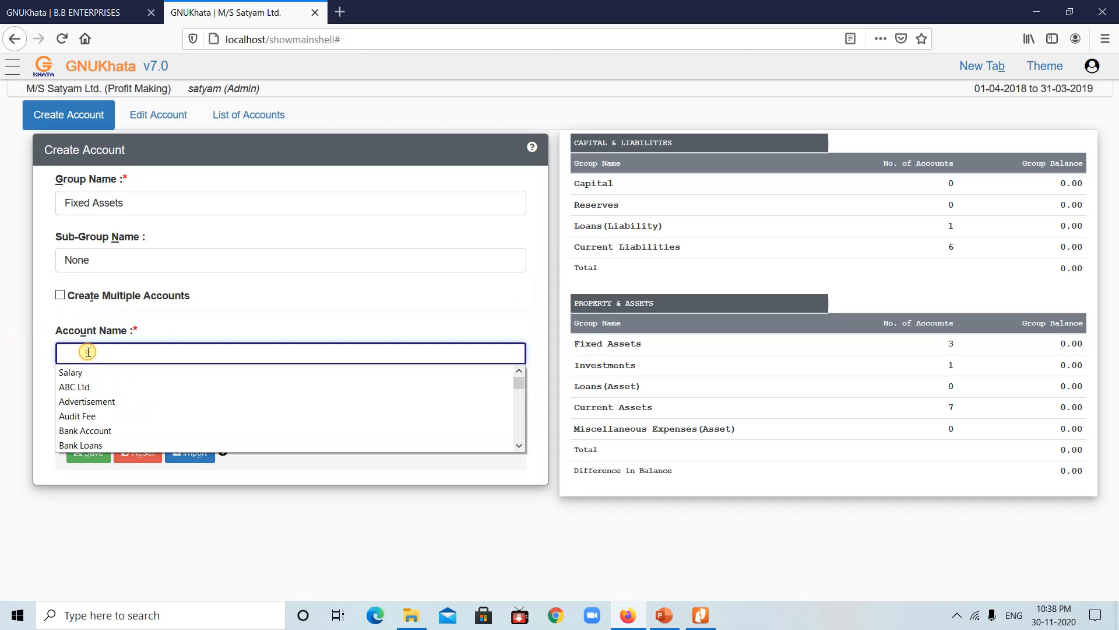
{"action": "type", "text": "Good"}
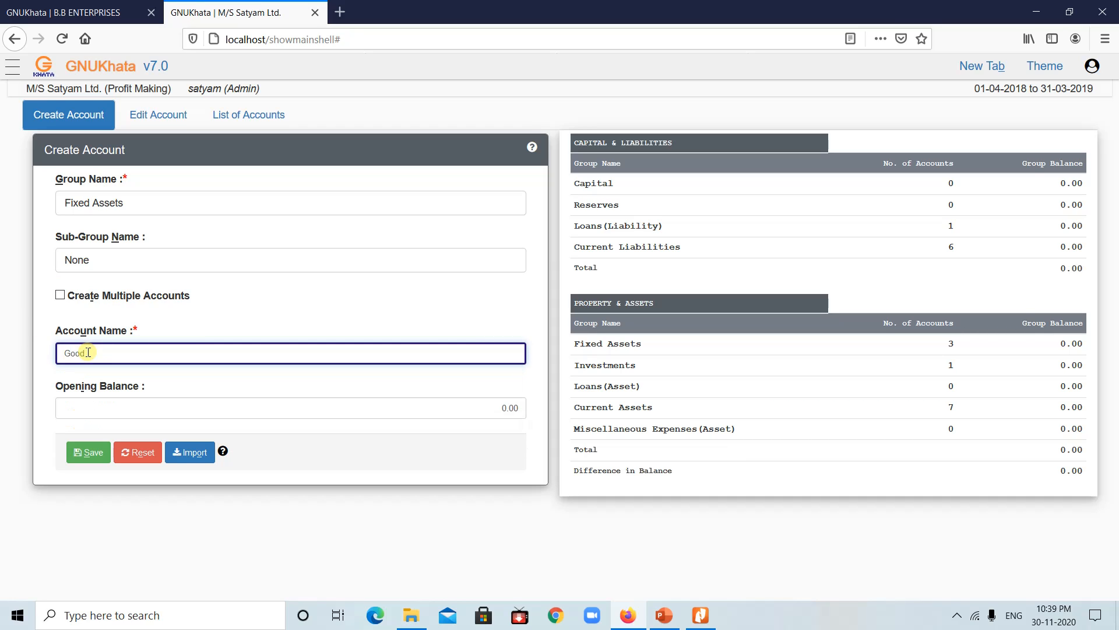
{"action": "type", "text": " M"}
{"action": "left_click", "coordinate": [88, 453]}
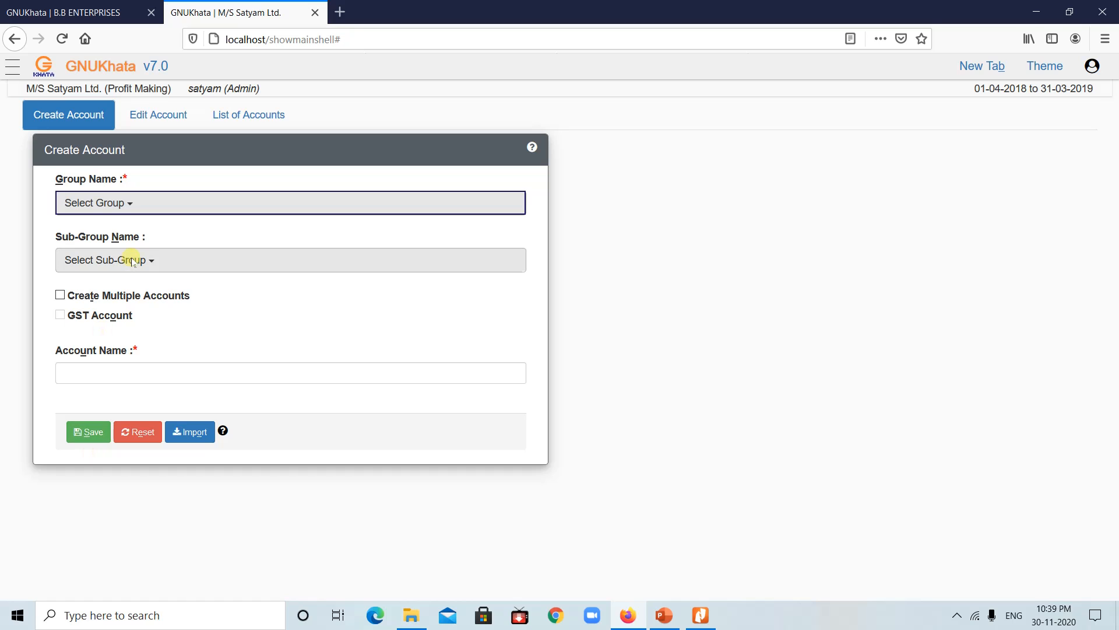
Step: Save Outstanding Expenses under Current Liabilities with no sub-group, then view the List of Accounts
{"action": "left_click", "coordinate": [147, 201]}
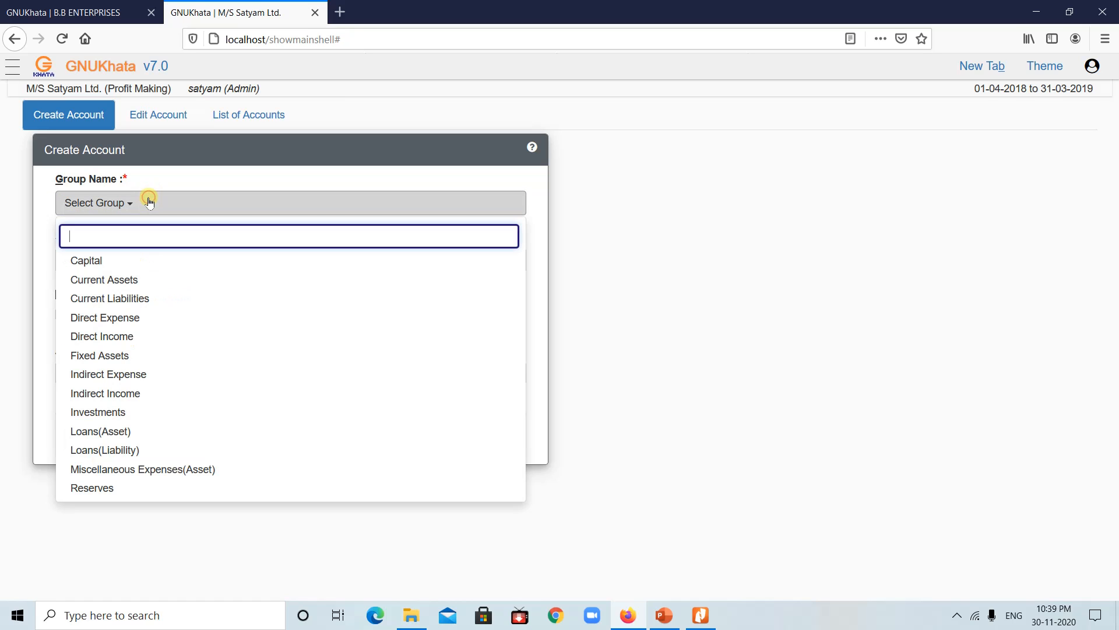
{"action": "left_click", "coordinate": [117, 300]}
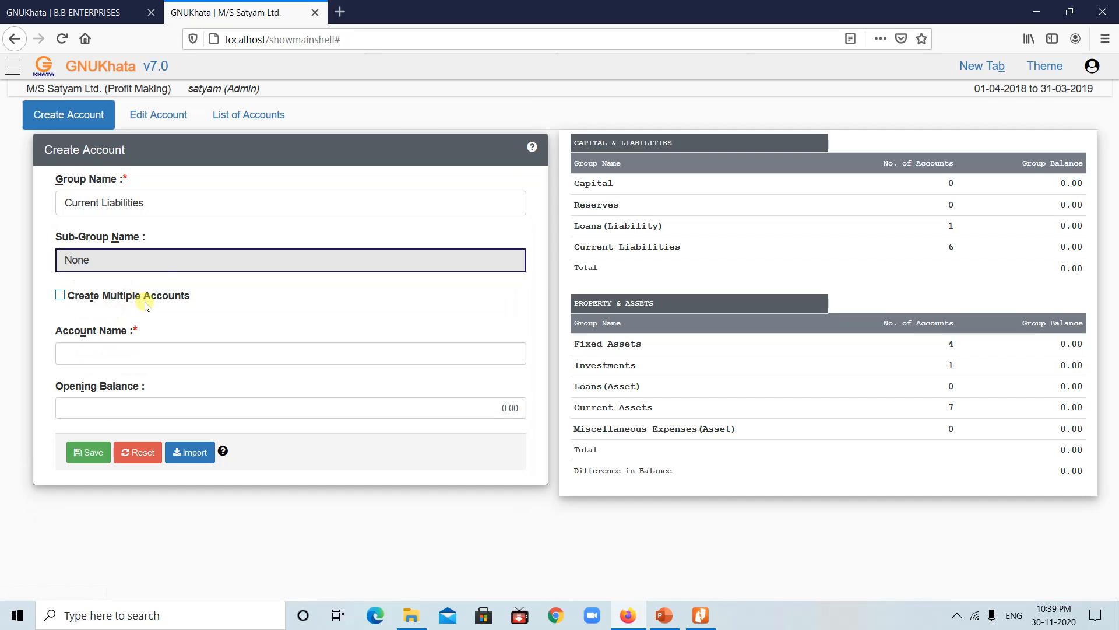
{"action": "left_click", "coordinate": [174, 260]}
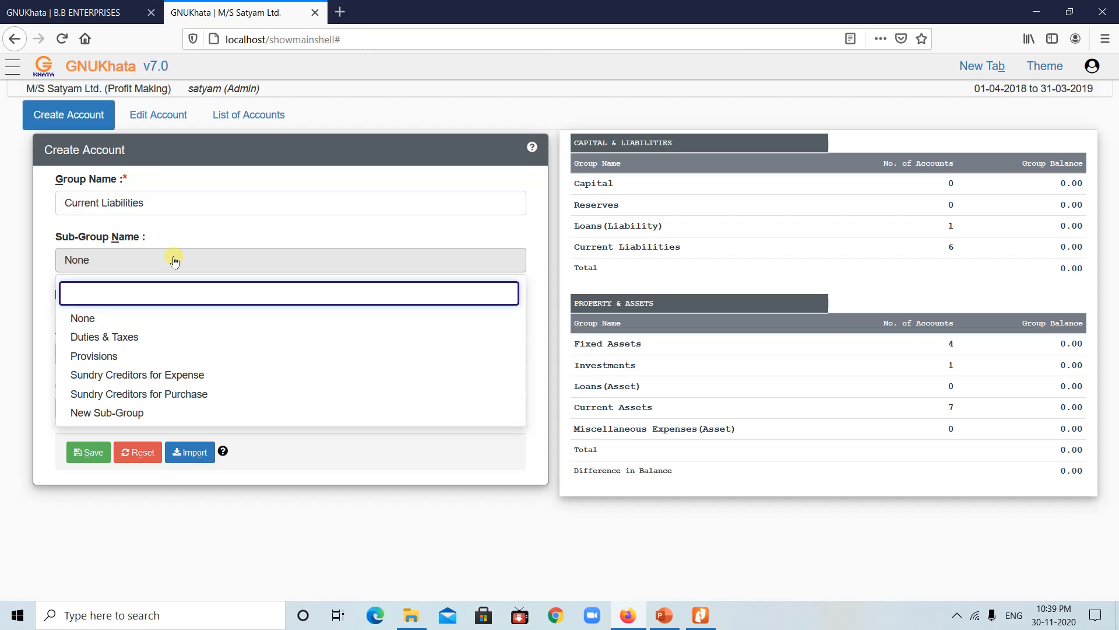
{"action": "left_click", "coordinate": [7, 297]}
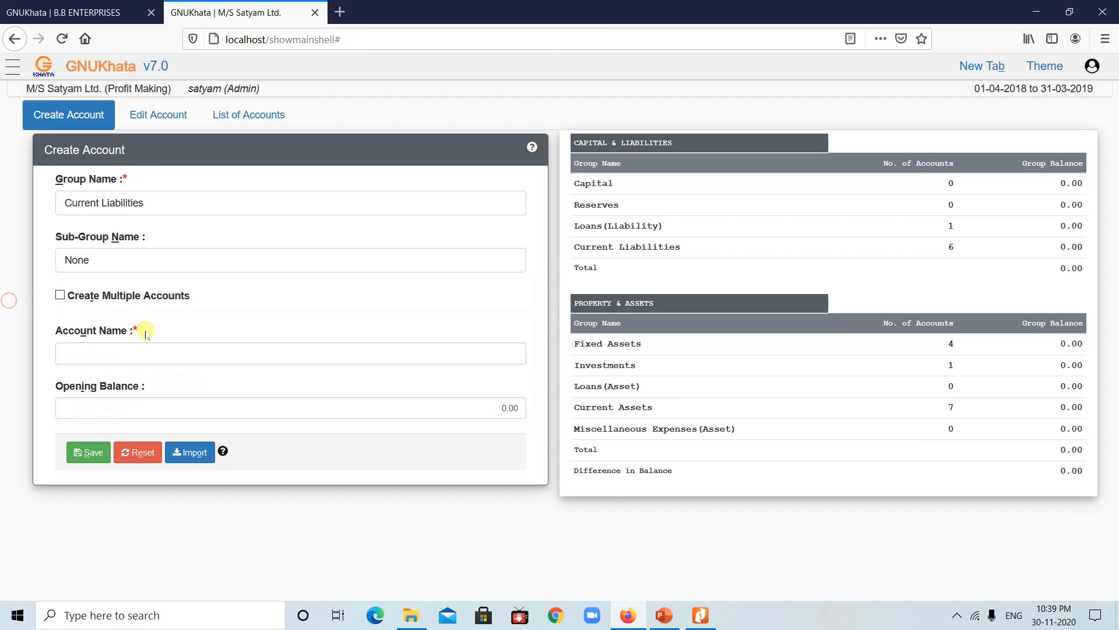
{"action": "left_click", "coordinate": [126, 353]}
{"action": "type", "text": "O"}
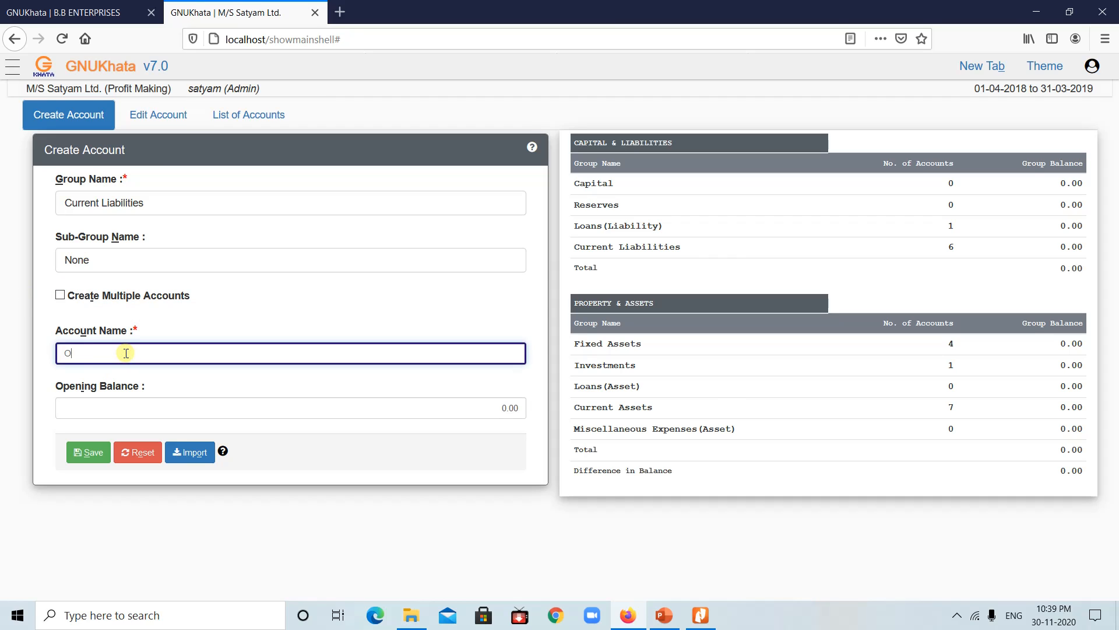
{"action": "type", "text": "utstanding Expenses"}
{"action": "left_click", "coordinate": [89, 454]}
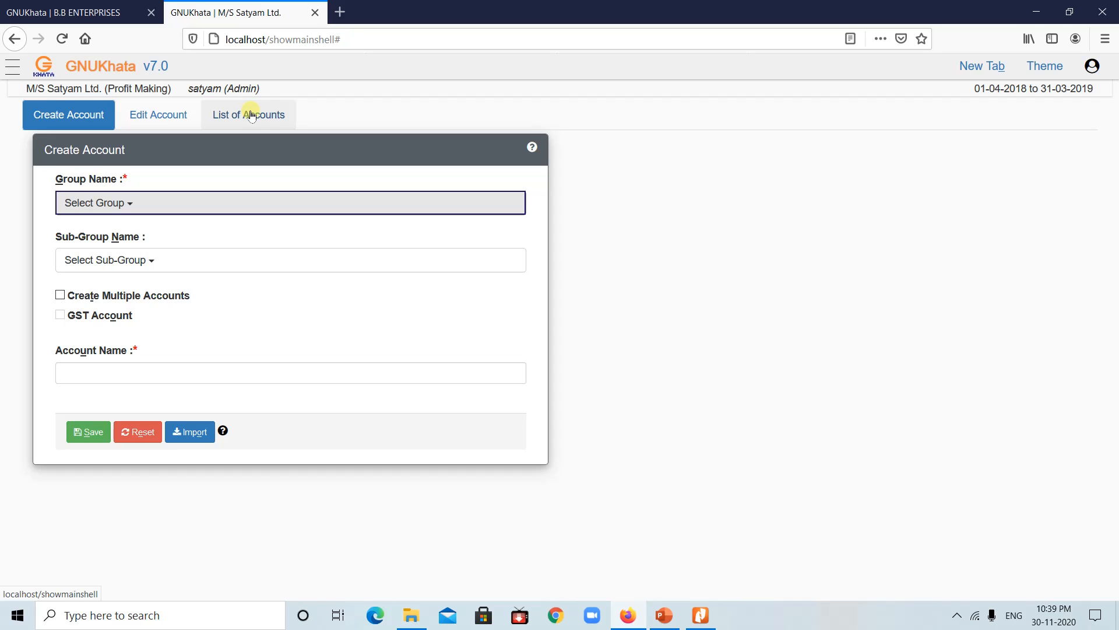
{"action": "left_click", "coordinate": [251, 115]}
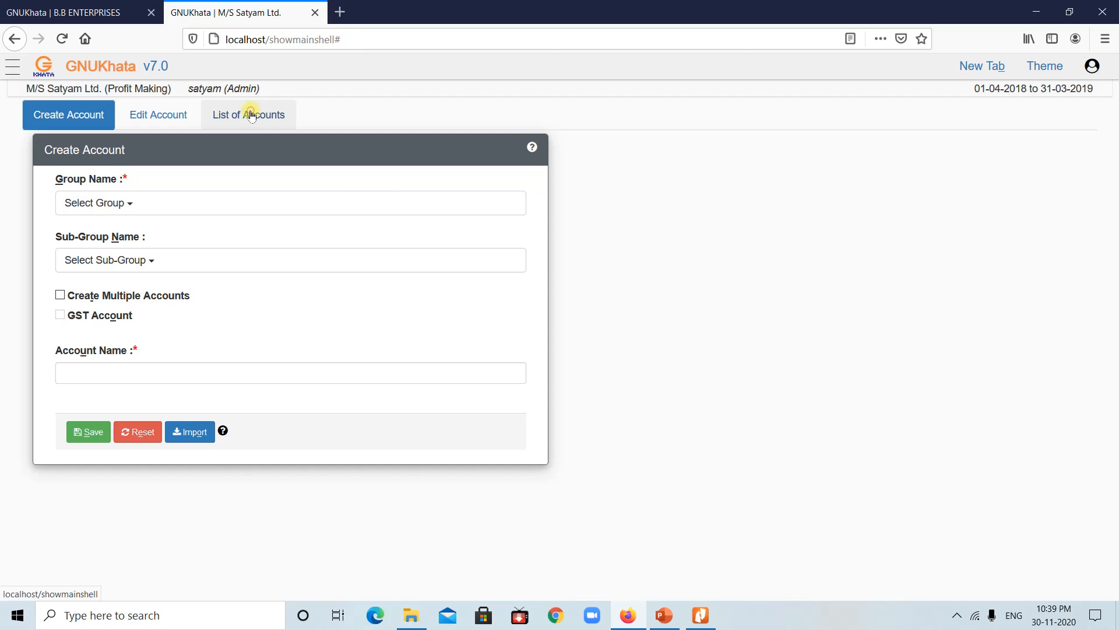